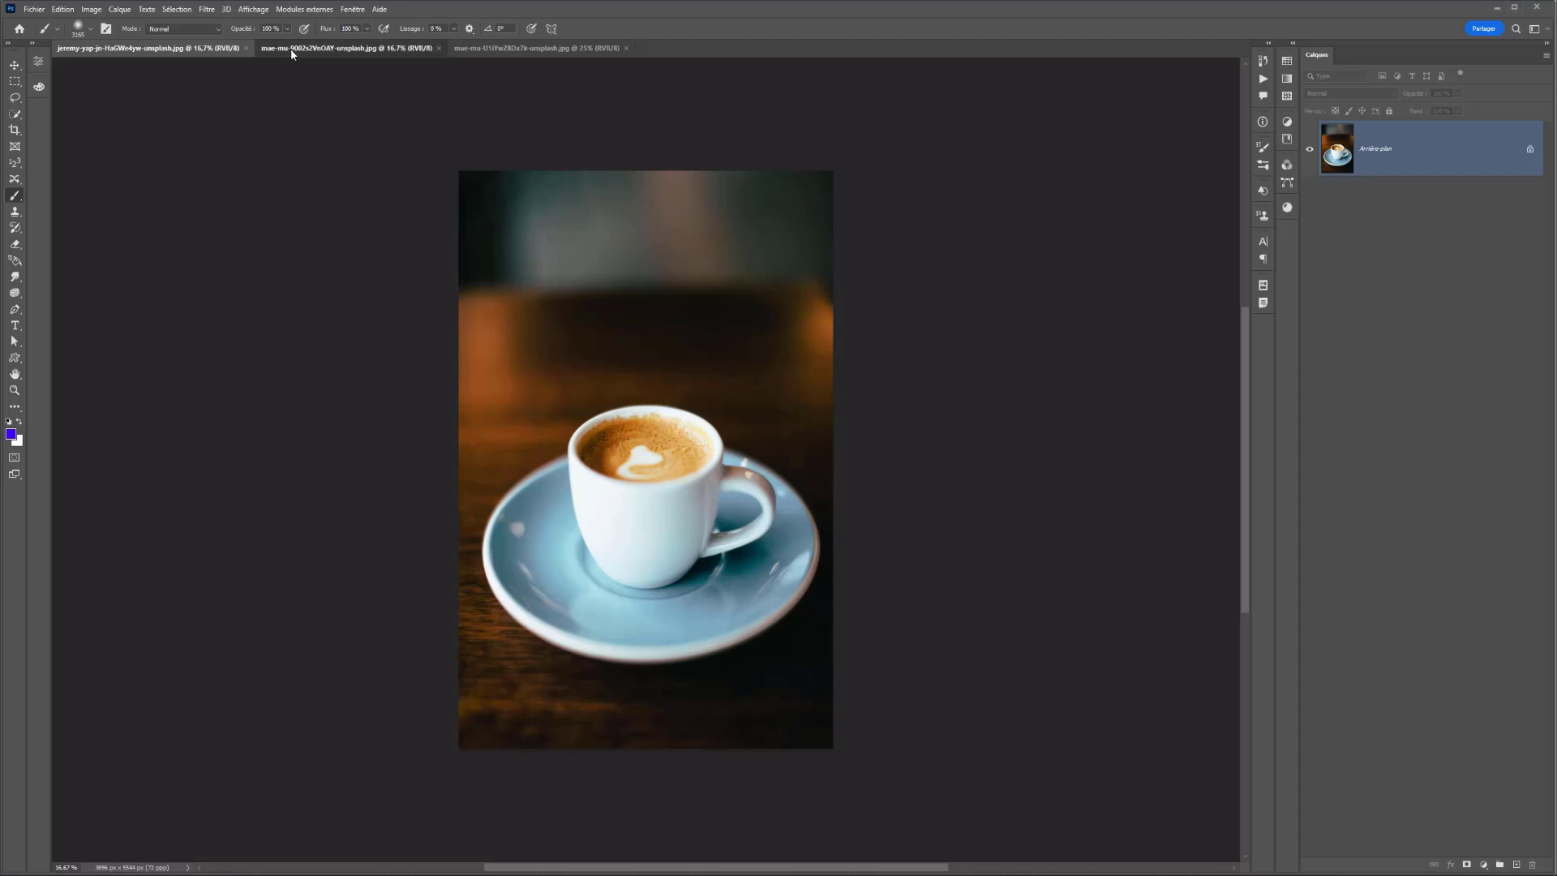
In the blue-background image, make a Quick Selection of the mandarin's round body without stem or leaf, and copy it
click(292, 48)
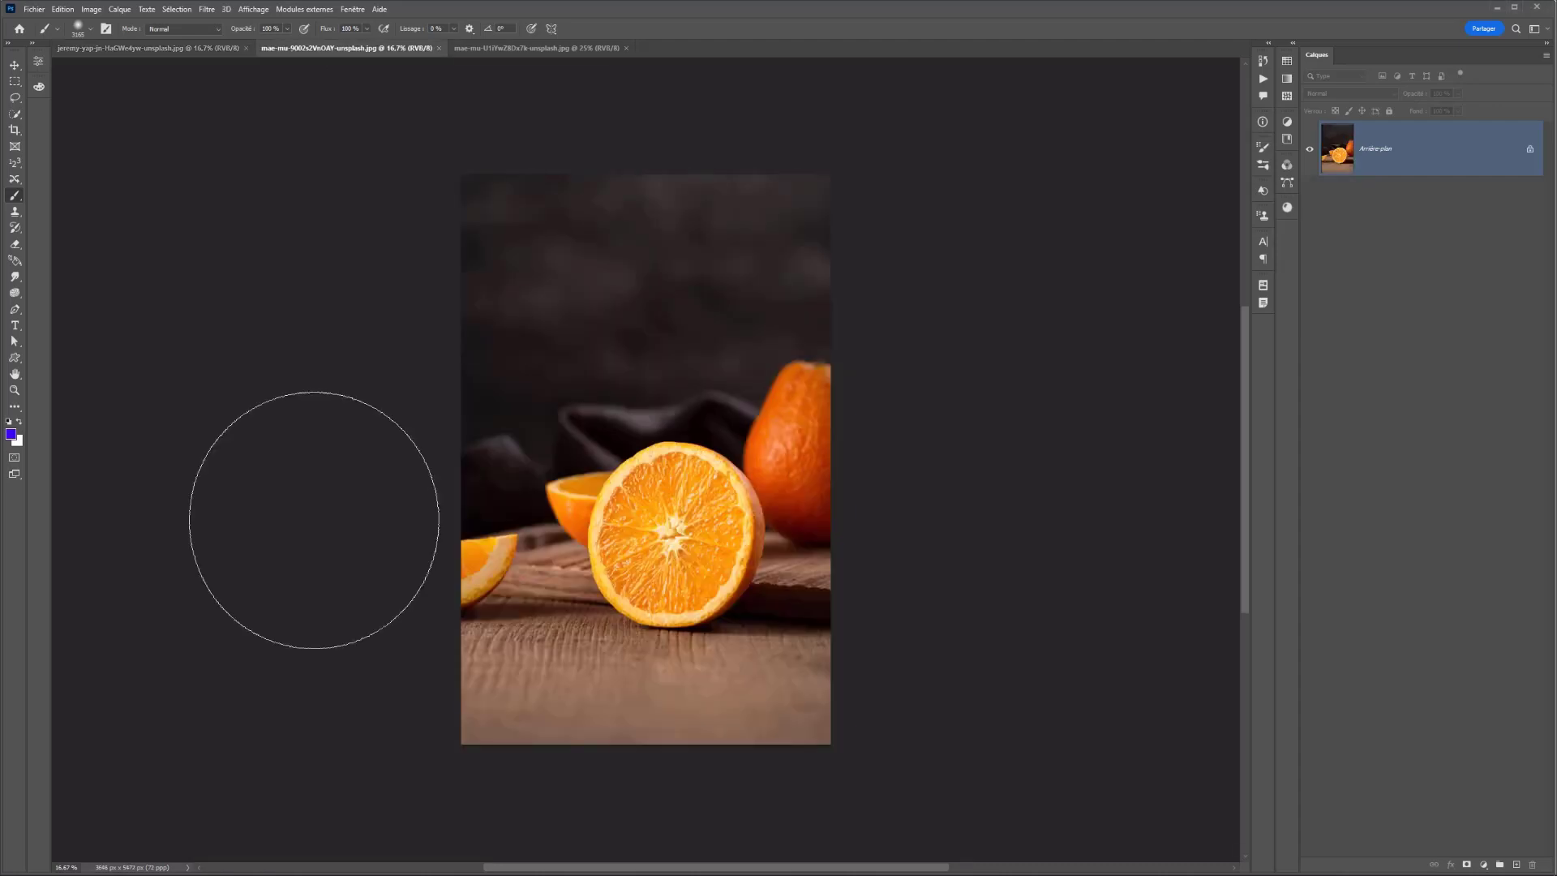
click(507, 48)
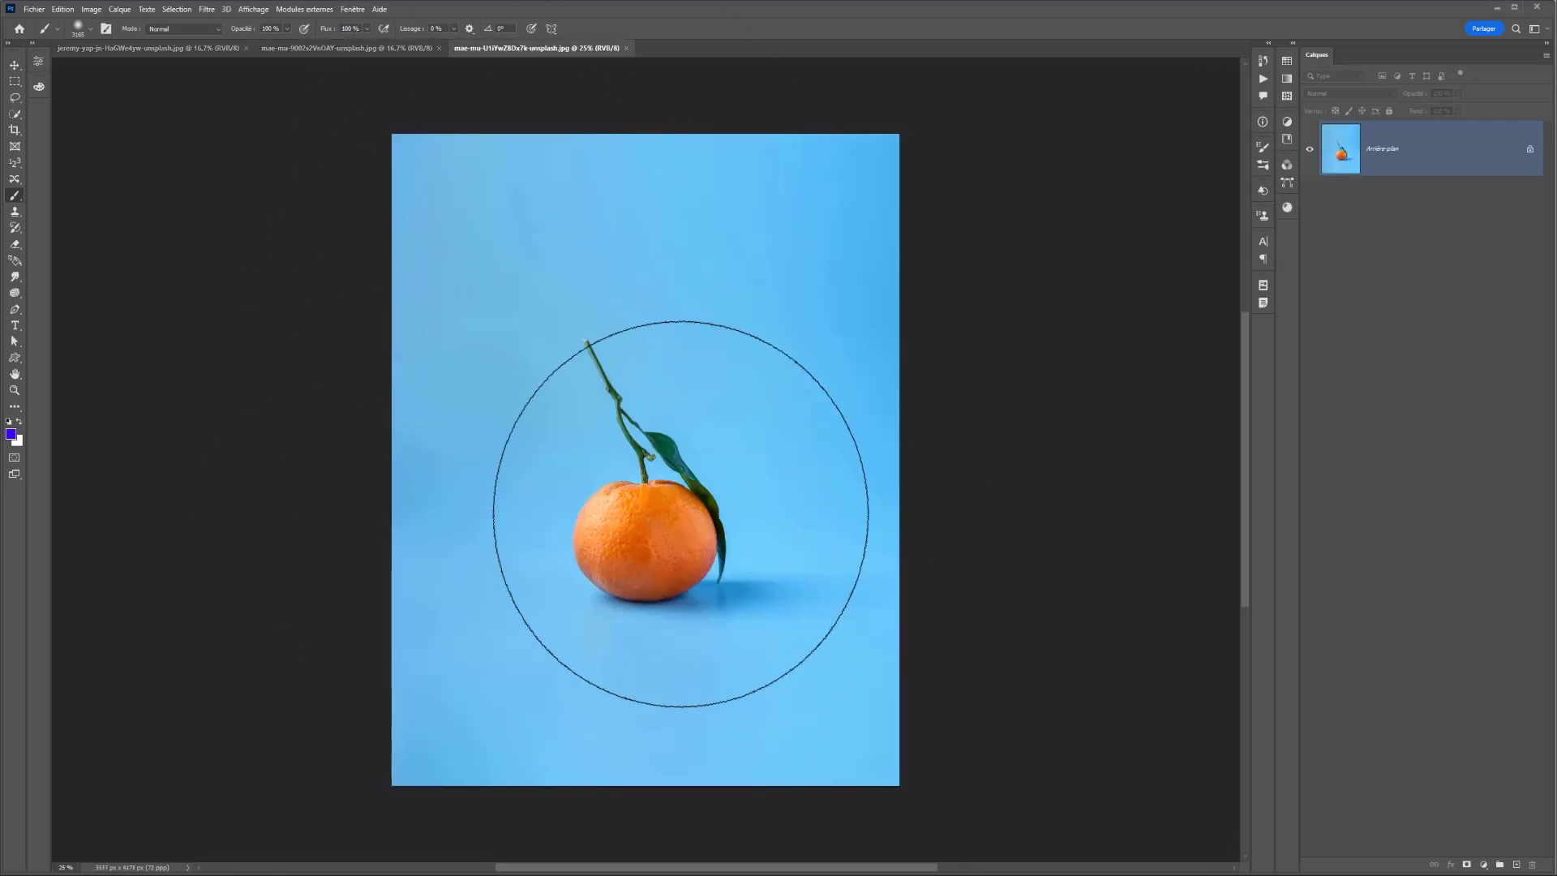
drag(690, 402, 539, 401)
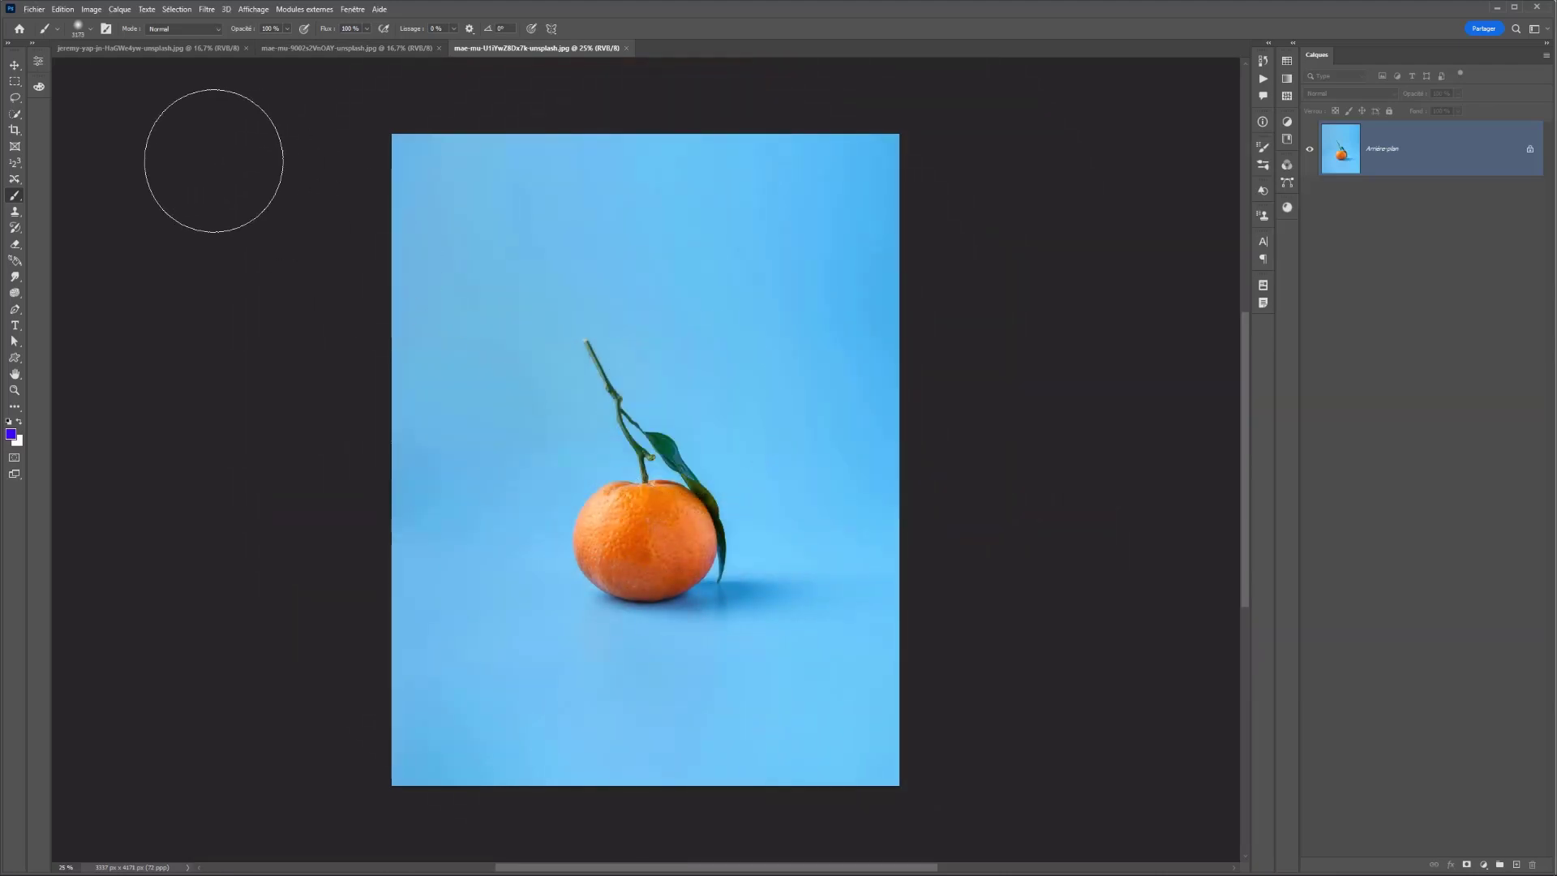
click(14, 114)
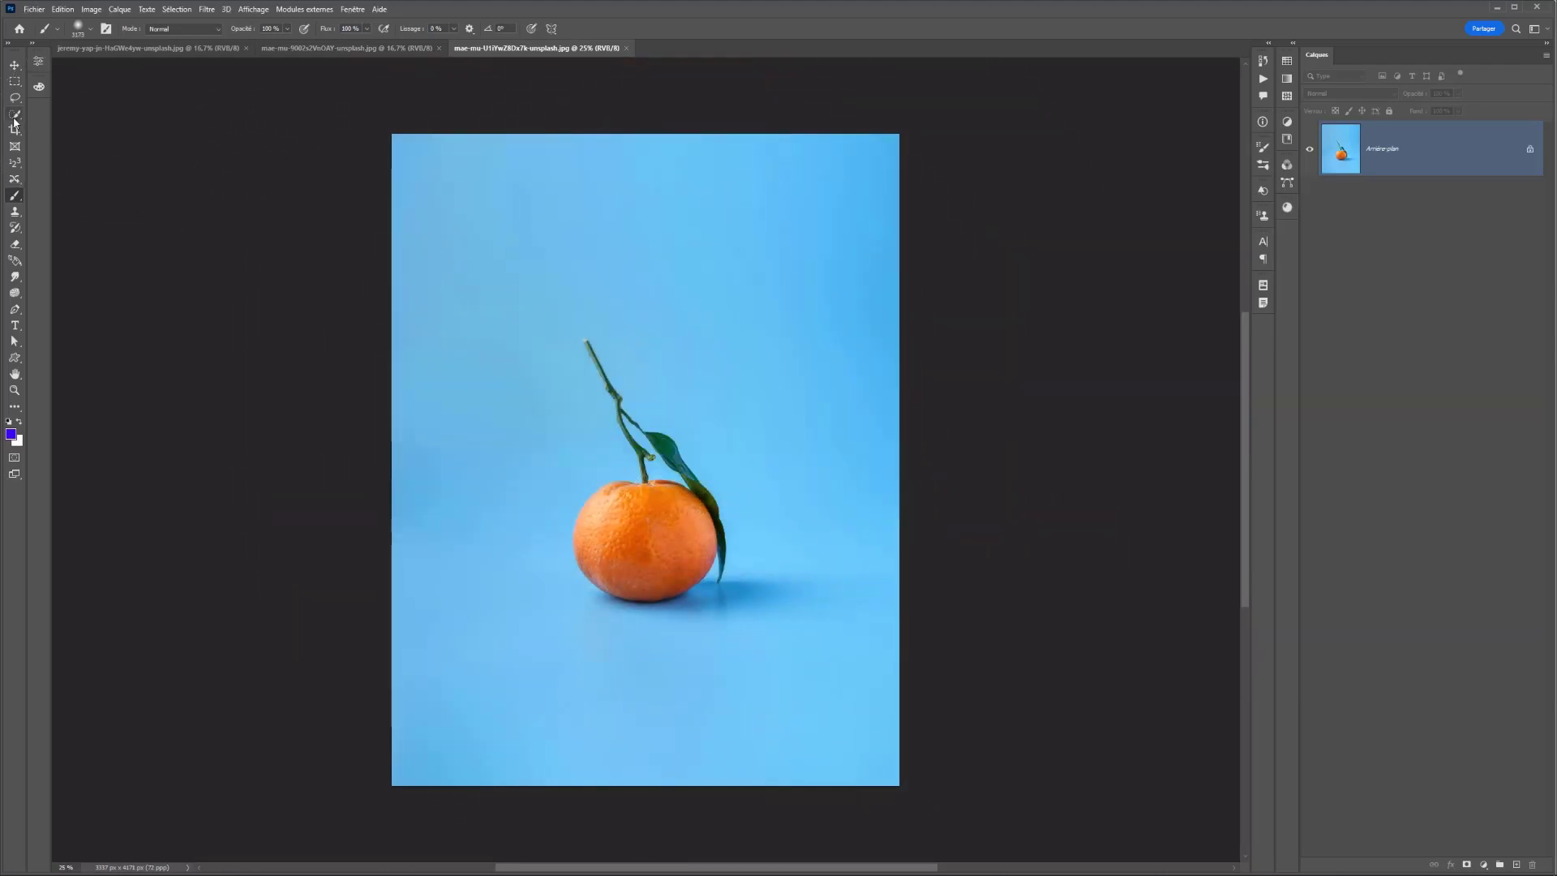
click(661, 499)
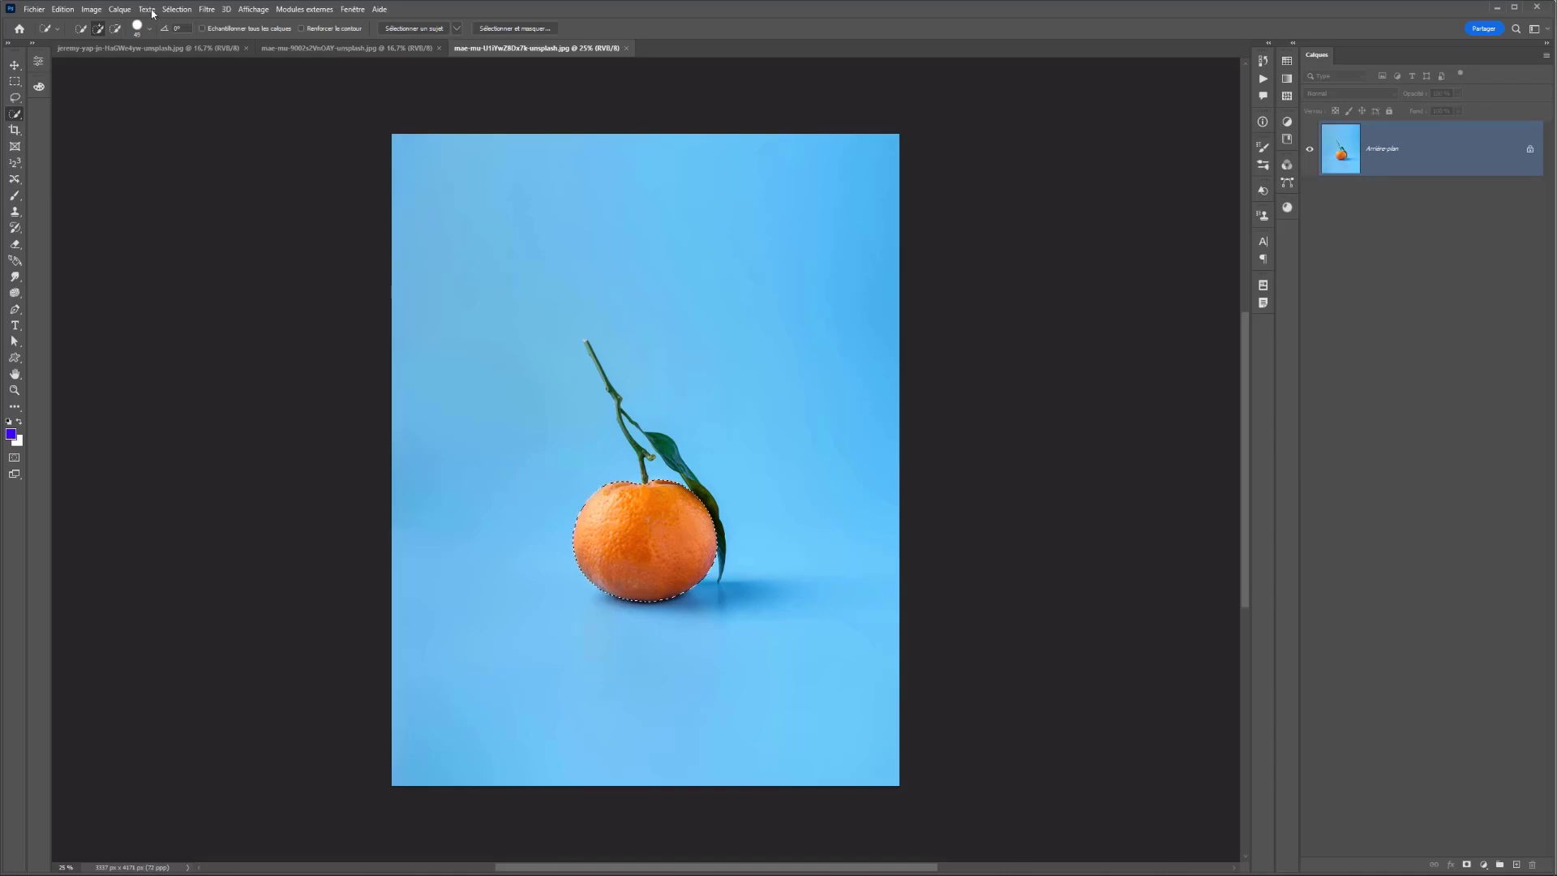
In the coffee image, select the cup with its handle, excluding the saucer and the opening inside the handle
click(122, 48)
scroll(809, 646, up, 3)
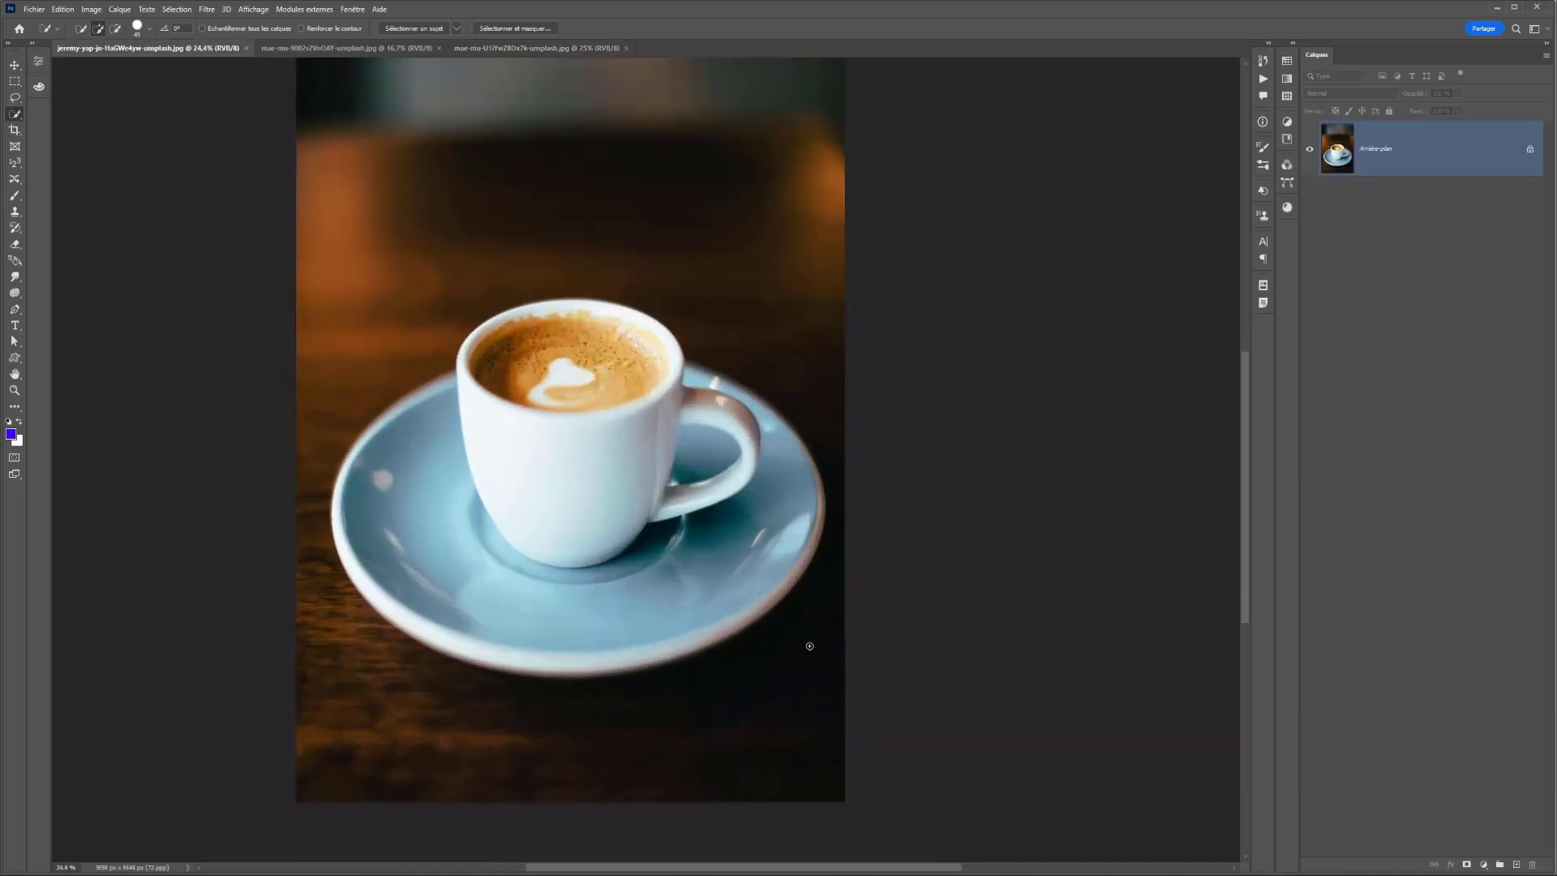
click(406, 29)
key(alt)
mouse_move(357, 486)
mouse_down()
mouse_move(442, 438)
mouse_move(395, 545)
mouse_move(482, 619)
mouse_move(740, 626)
mouse_move(515, 647)
mouse_up()
mouse_move(730, 634)
mouse_down()
mouse_move(566, 678)
mouse_move(442, 651)
mouse_up()
drag(397, 422, 393, 401)
alt+click(709, 445)
Copy the selected cup to a new layer and check the cutout with the background temporarily hidden
key(ctrl+j)
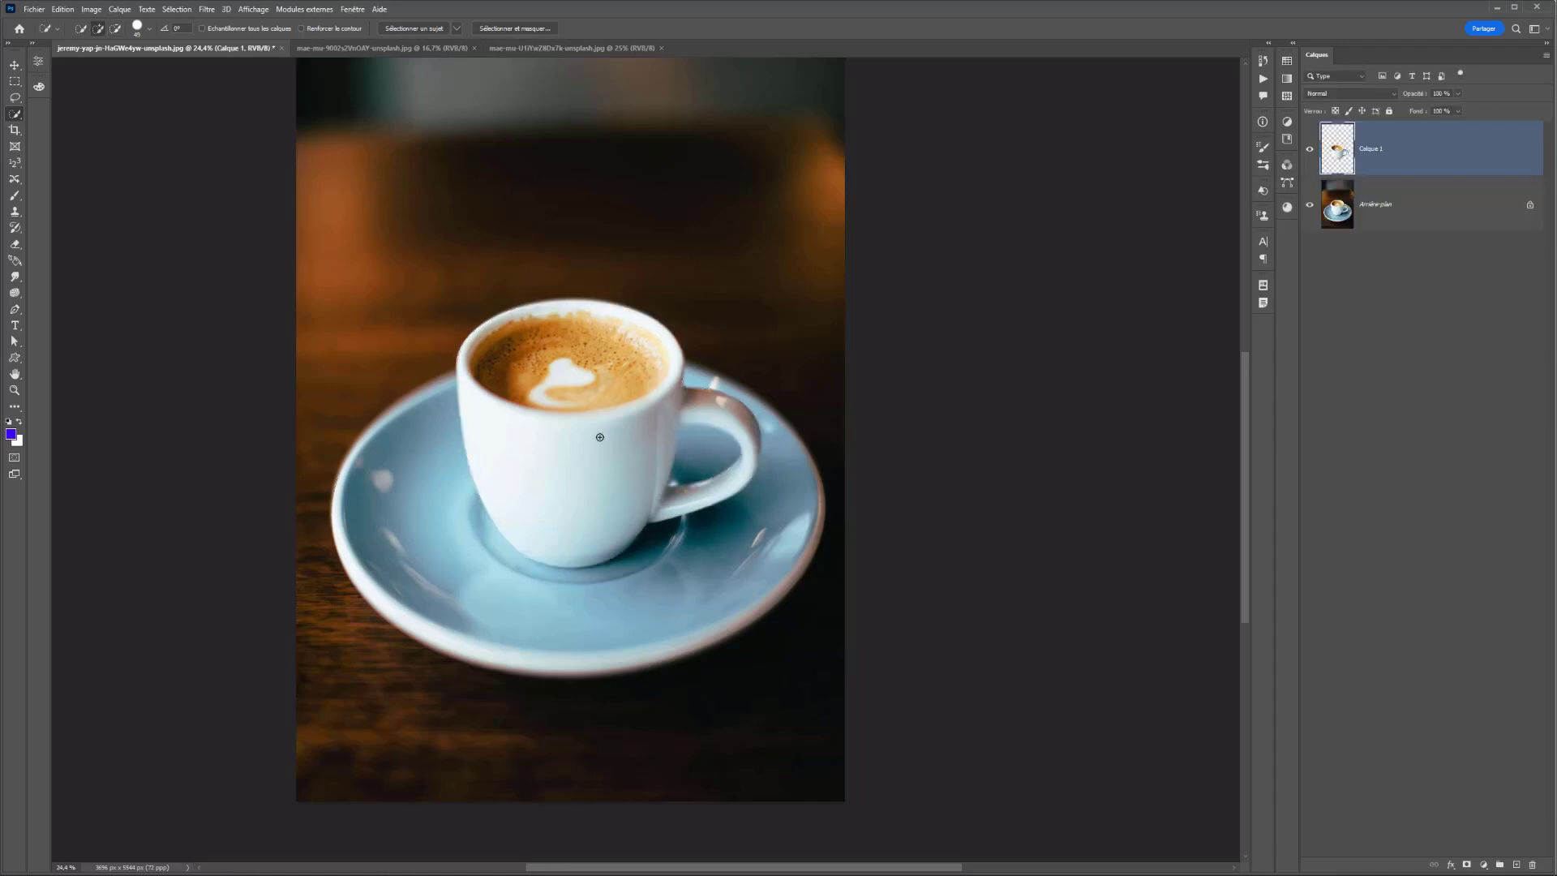
click(1310, 205)
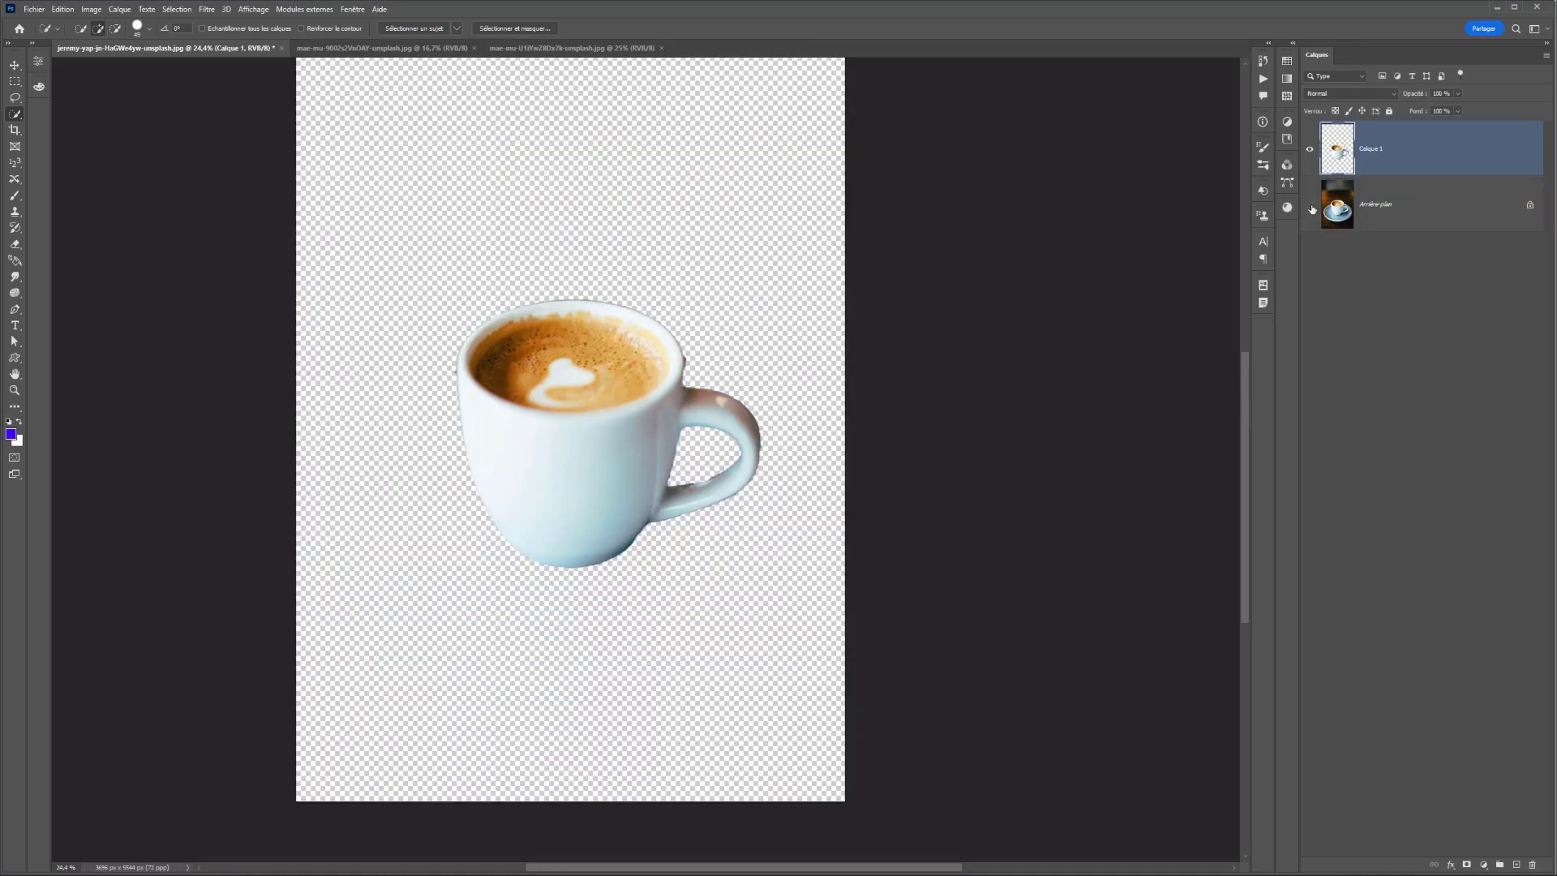
click(1310, 205)
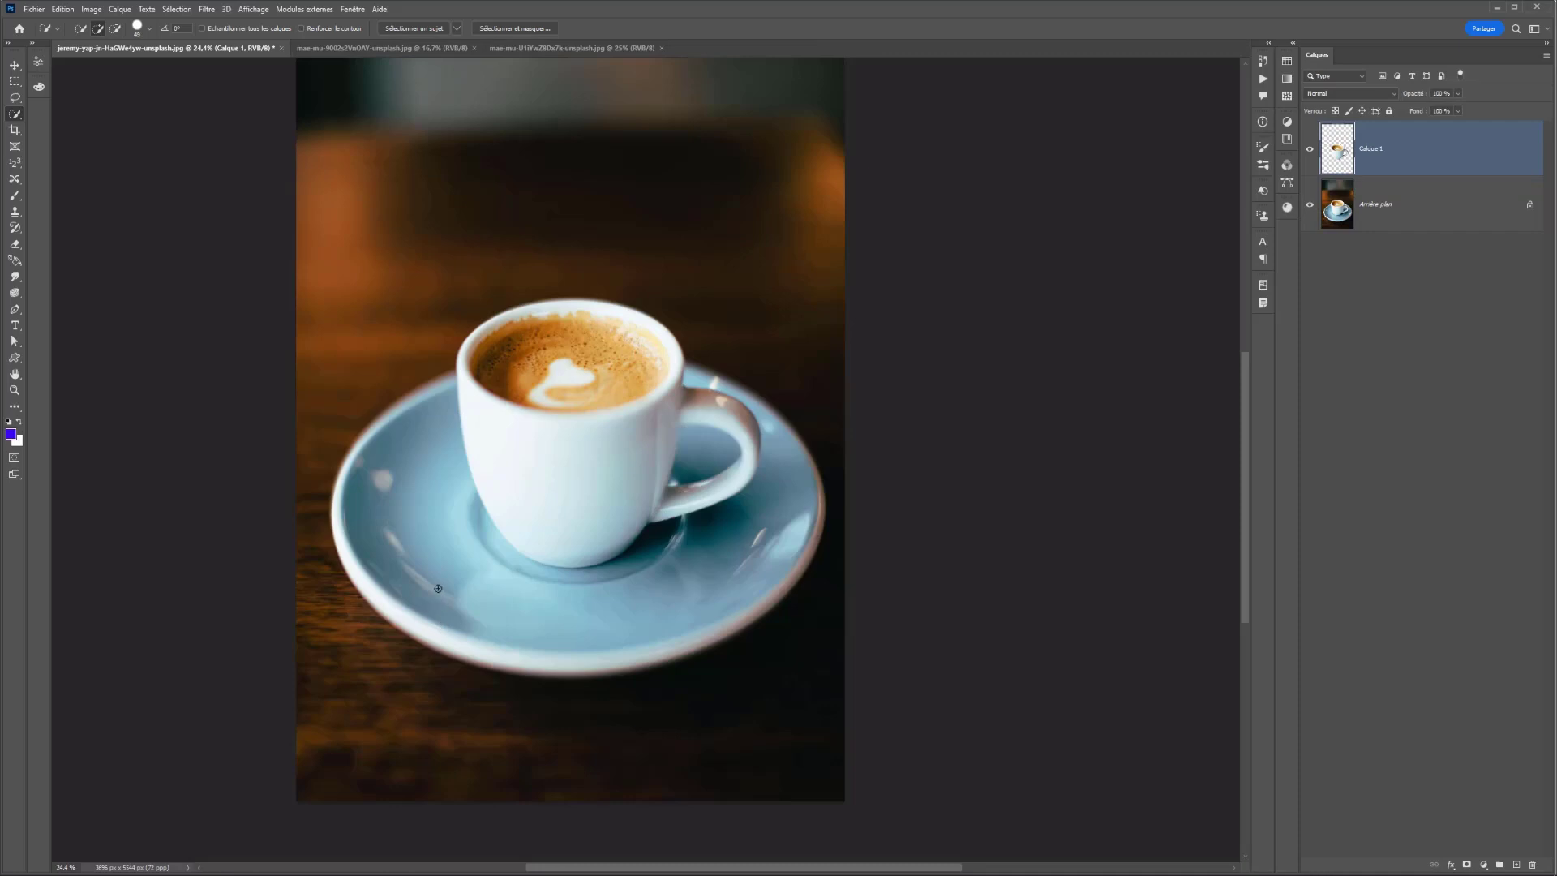
Paste the mandarin into the coffee image, enlarge it and place it over the cup's left side below the rim
key(ctrl+v)
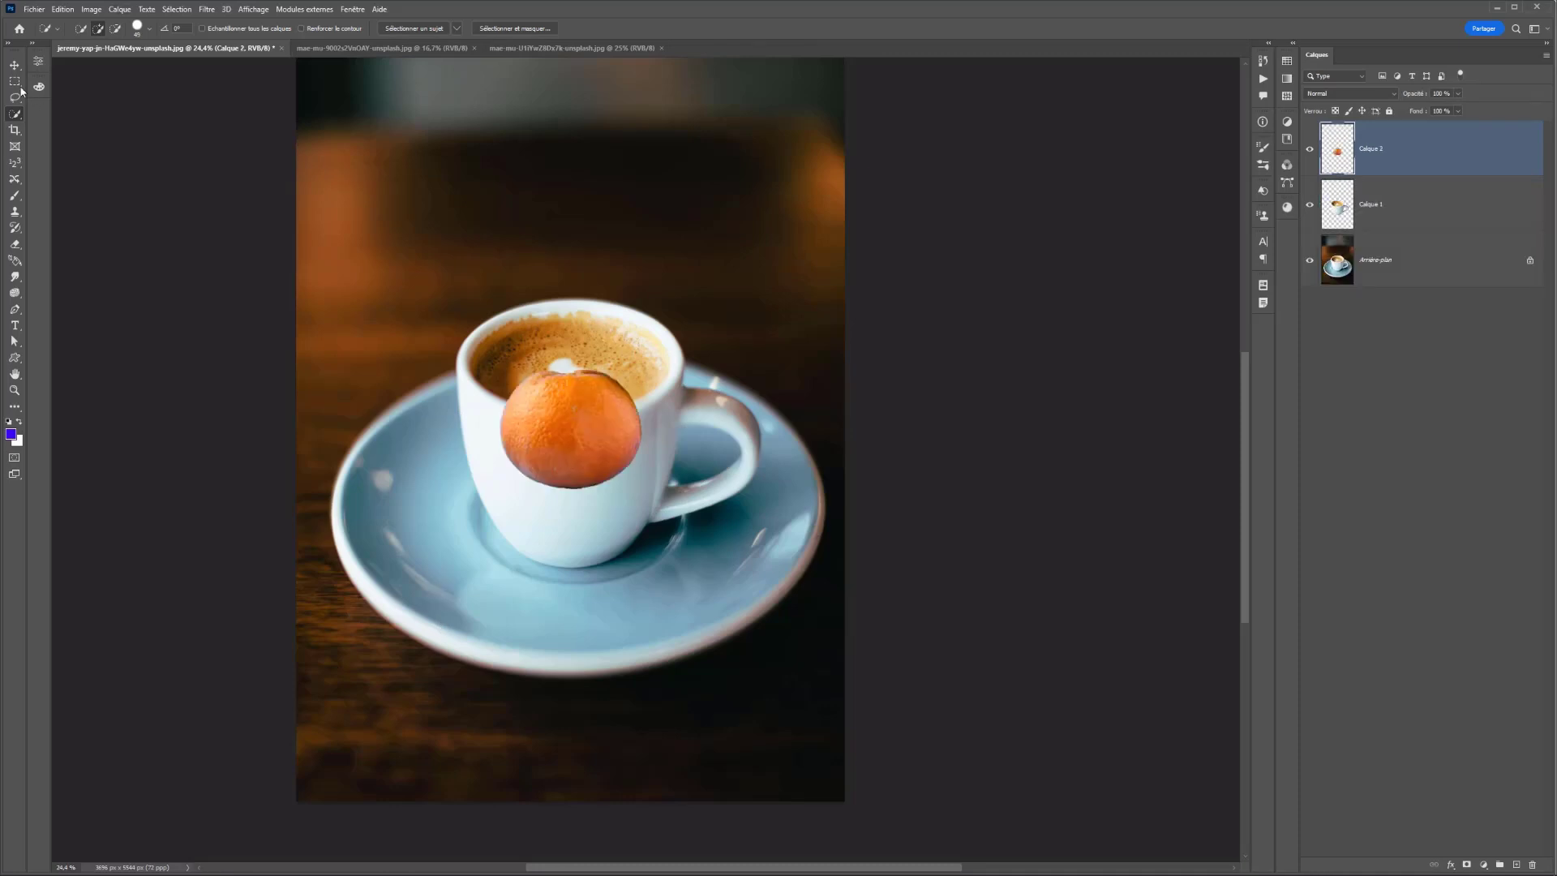
key(v)
mouse_move(537, 443)
mouse_down()
mouse_move(481, 402)
mouse_move(389, 471)
mouse_move(443, 432)
mouse_move(476, 436)
mouse_up()
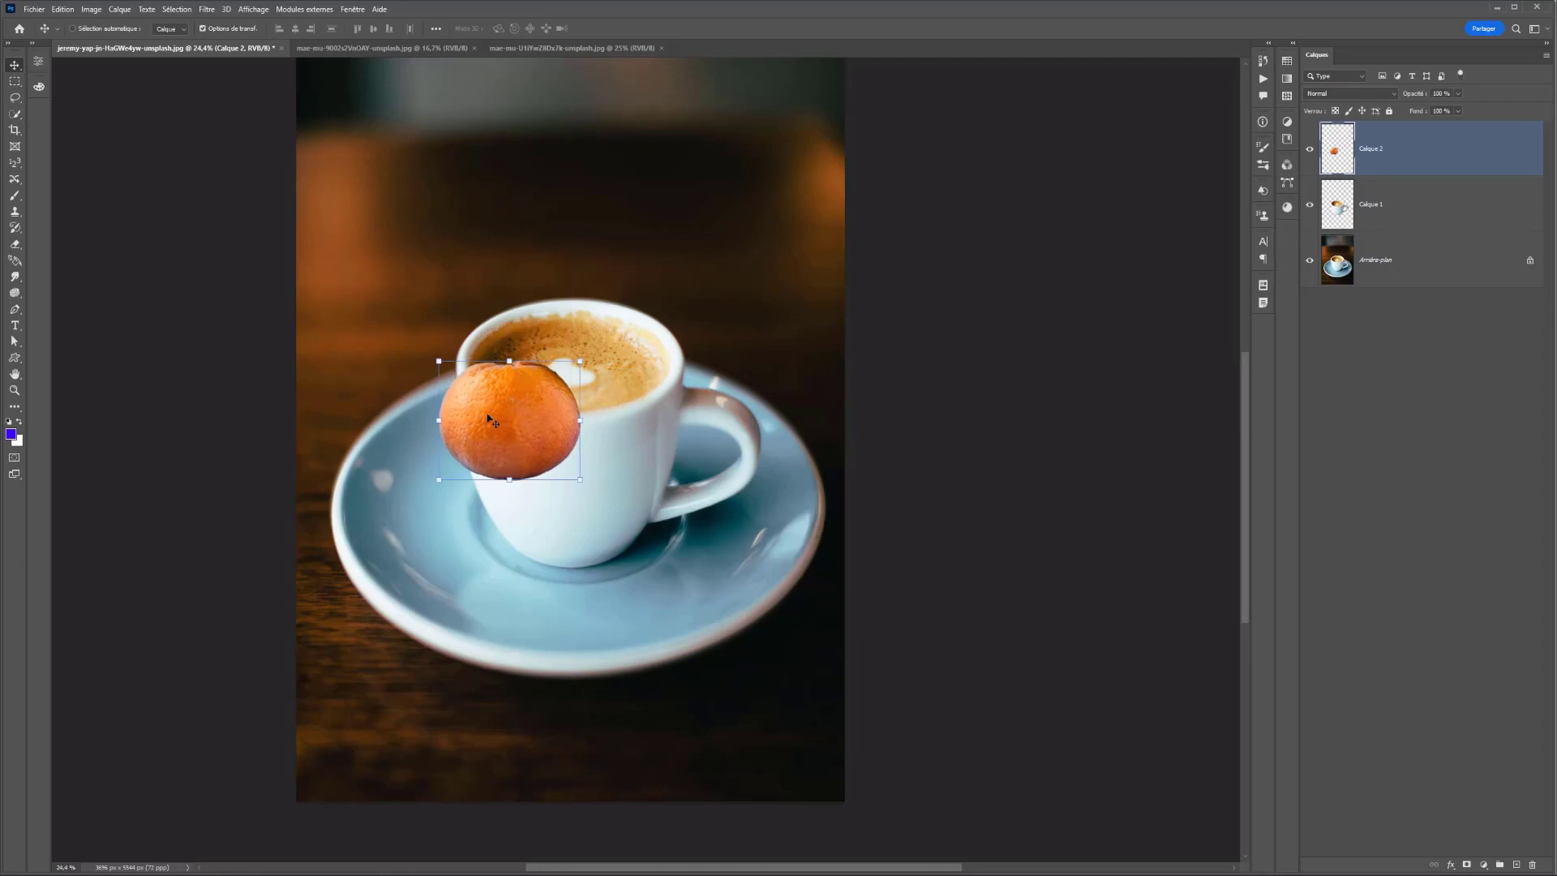
drag(579, 479, 513, 492)
key(Return)
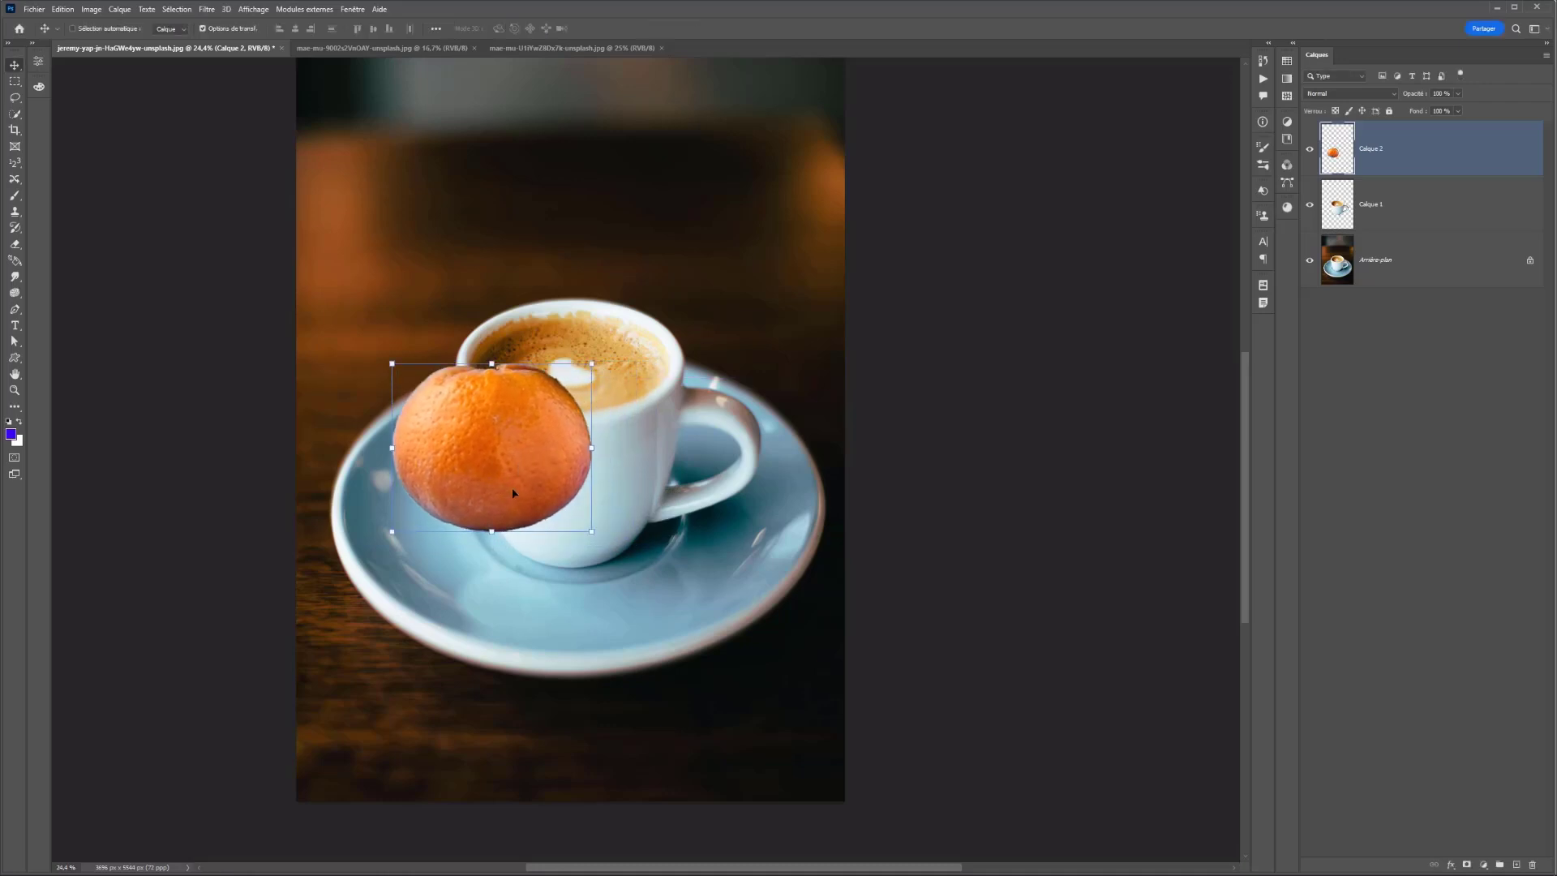
scroll(513, 493, up, 3)
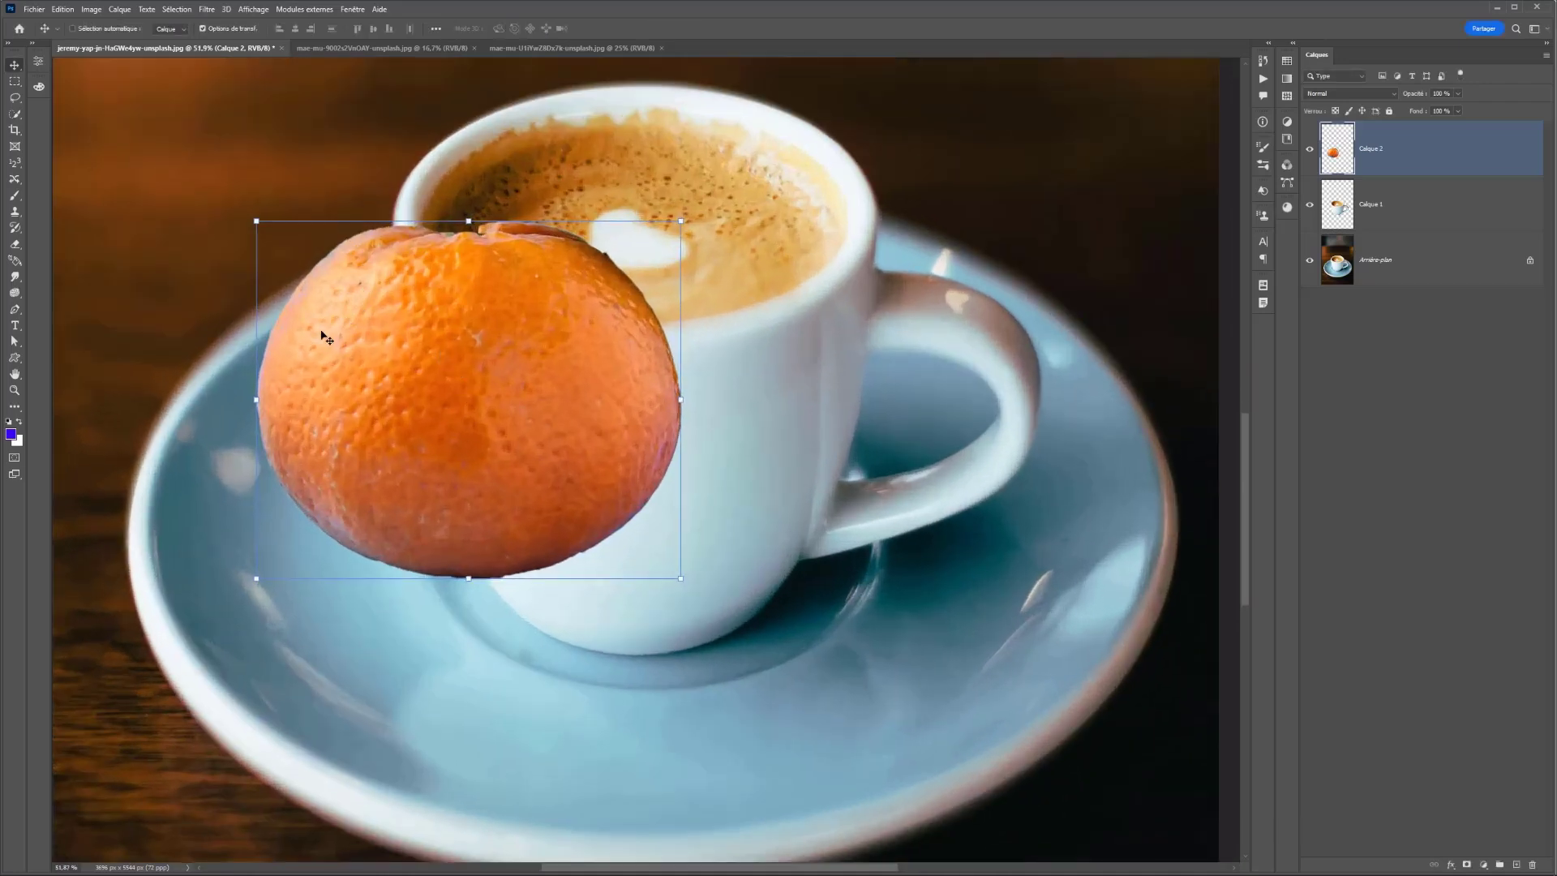
scroll(338, 353, down, 3)
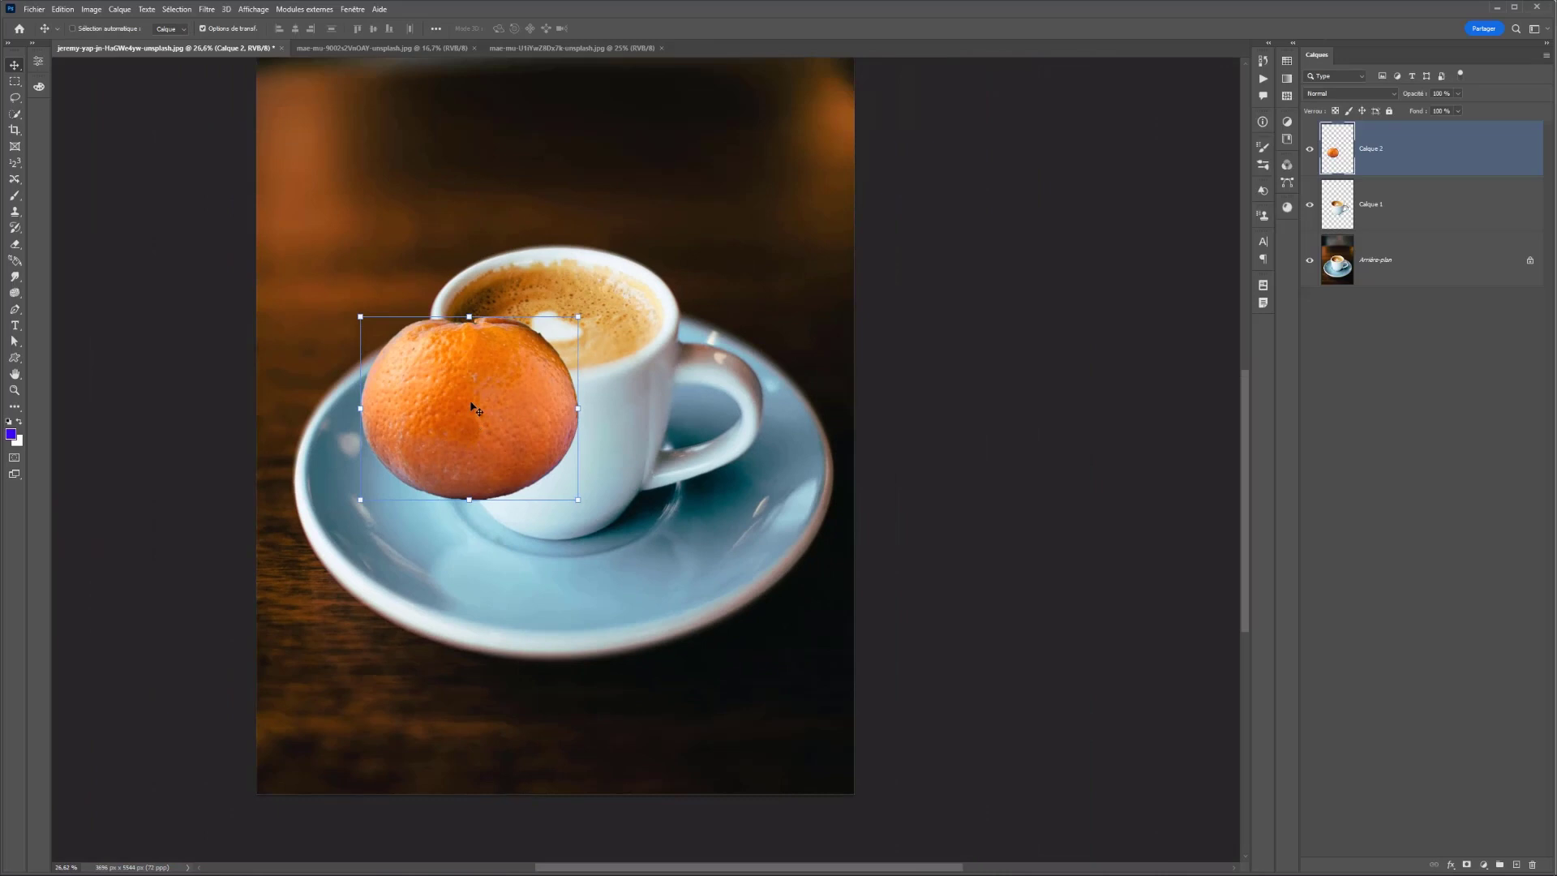
drag(466, 403, 485, 415)
Warp the mandarin so its lower part tapers downward and follows the cup's left side and base
key(ctrl+t)
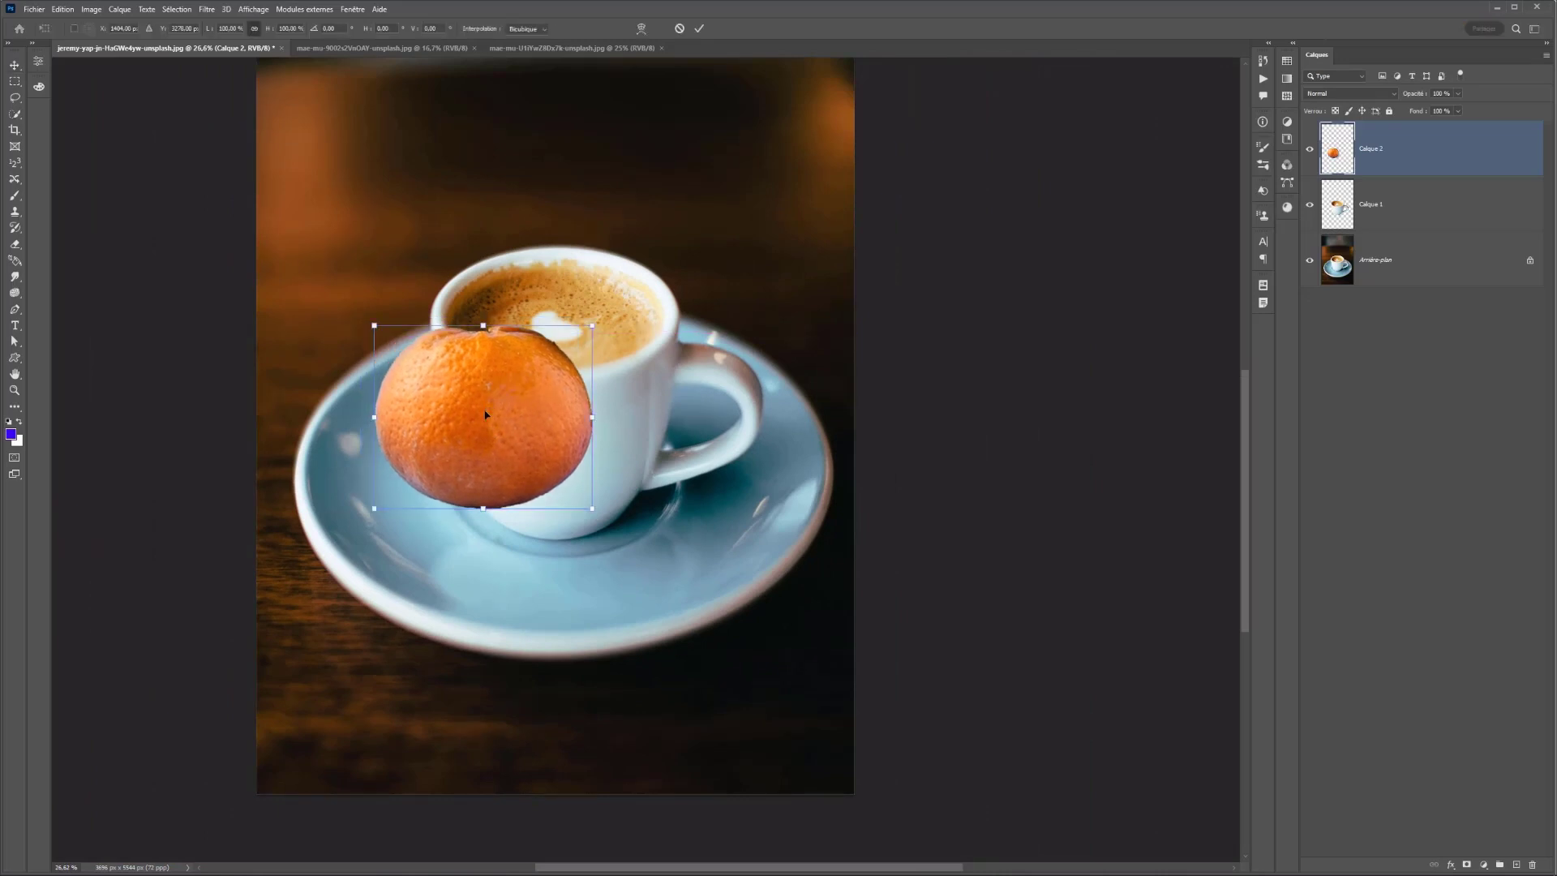
right_click(485, 414)
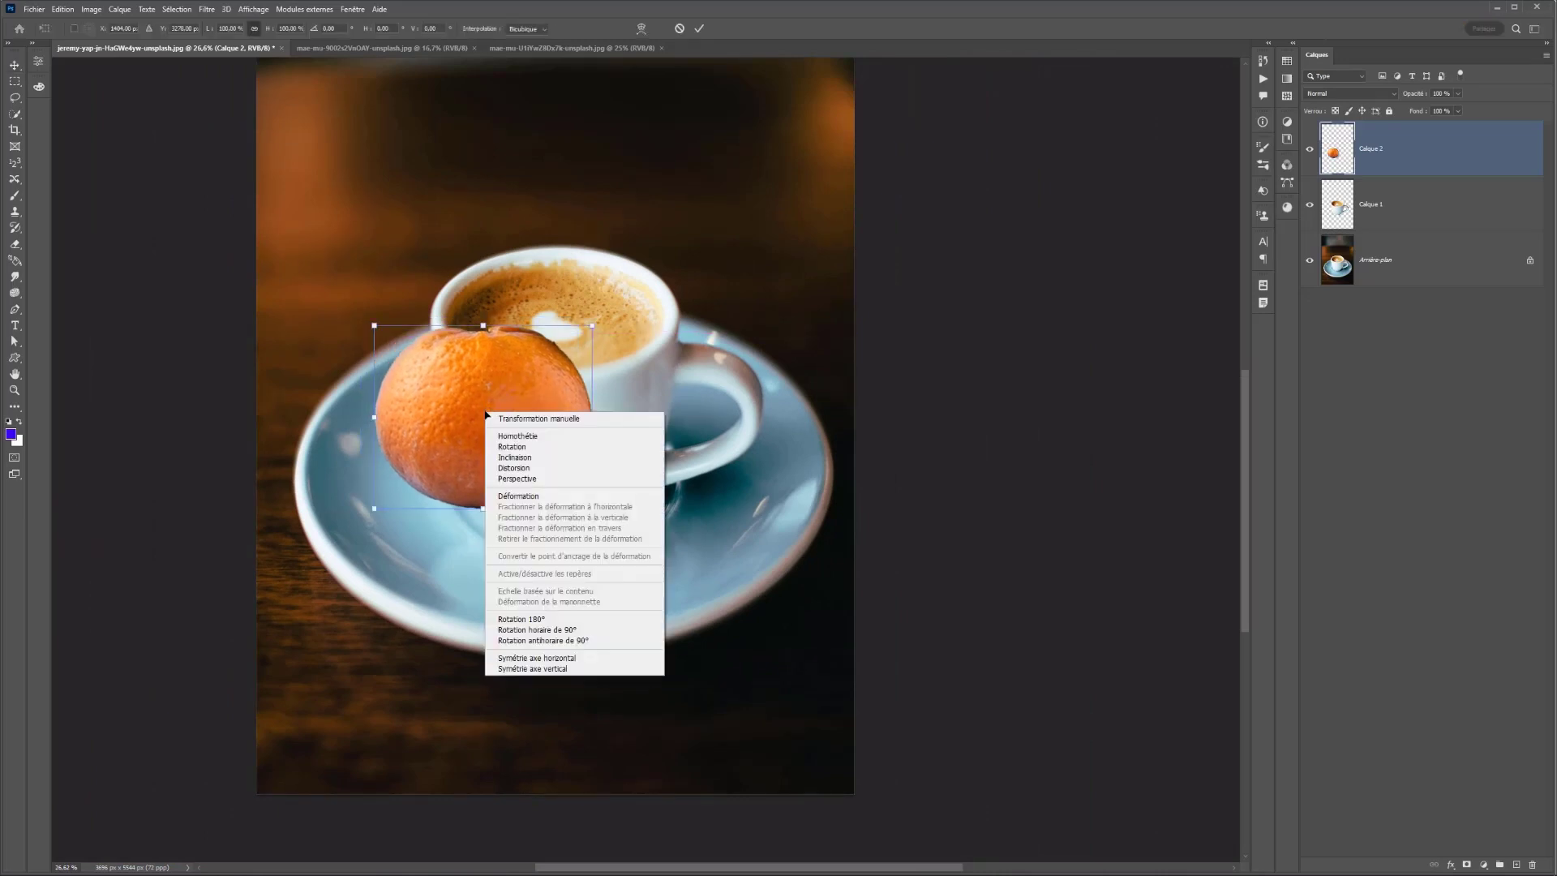
click(529, 496)
drag(573, 487, 519, 551)
drag(393, 362, 392, 352)
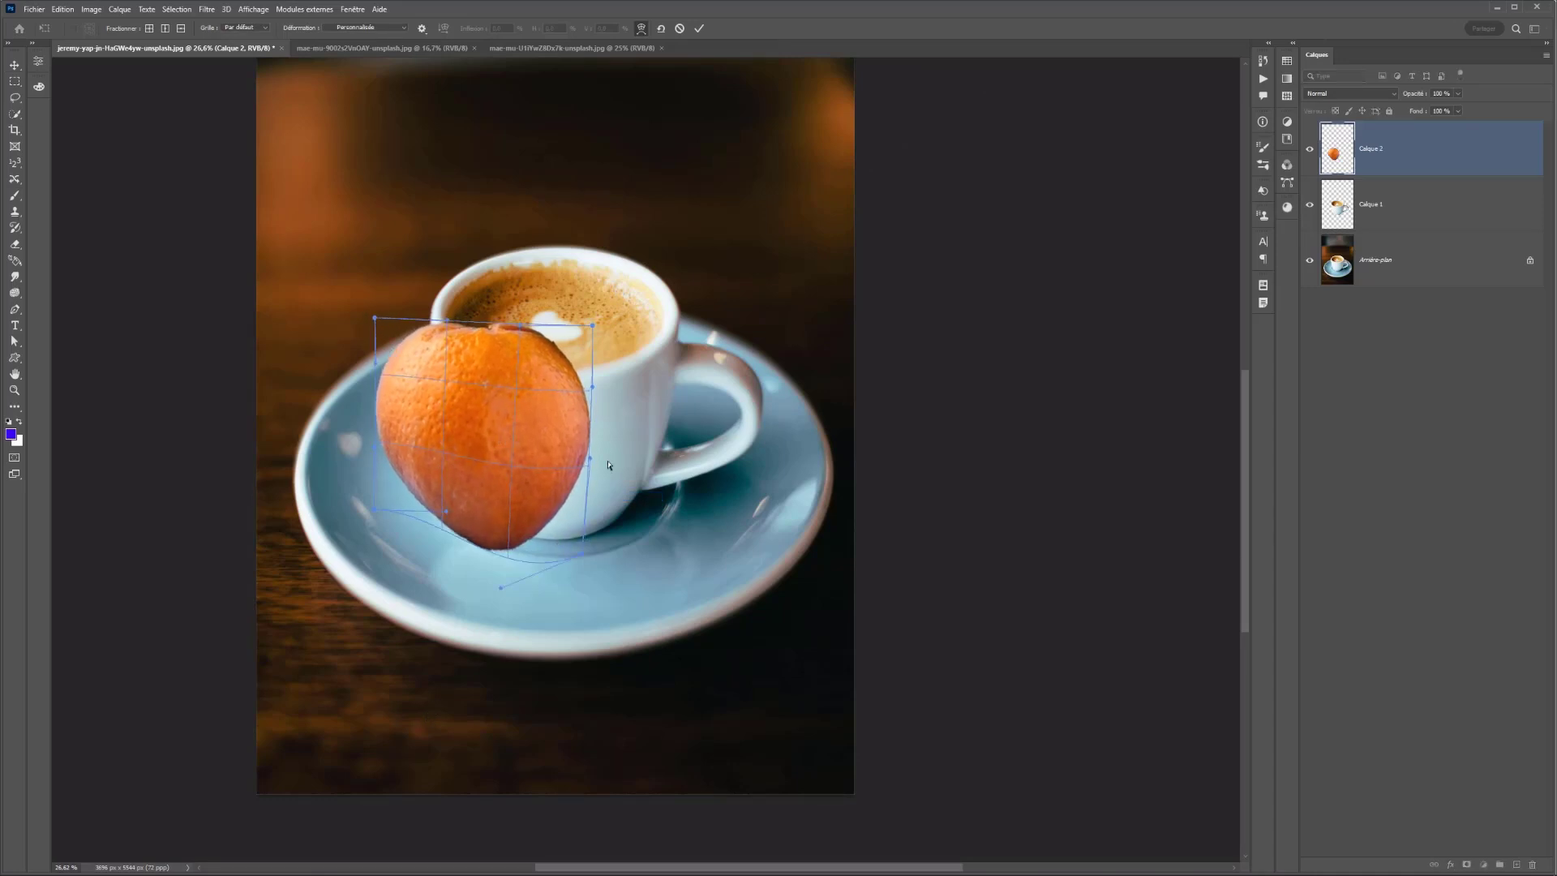
drag(590, 461, 578, 466)
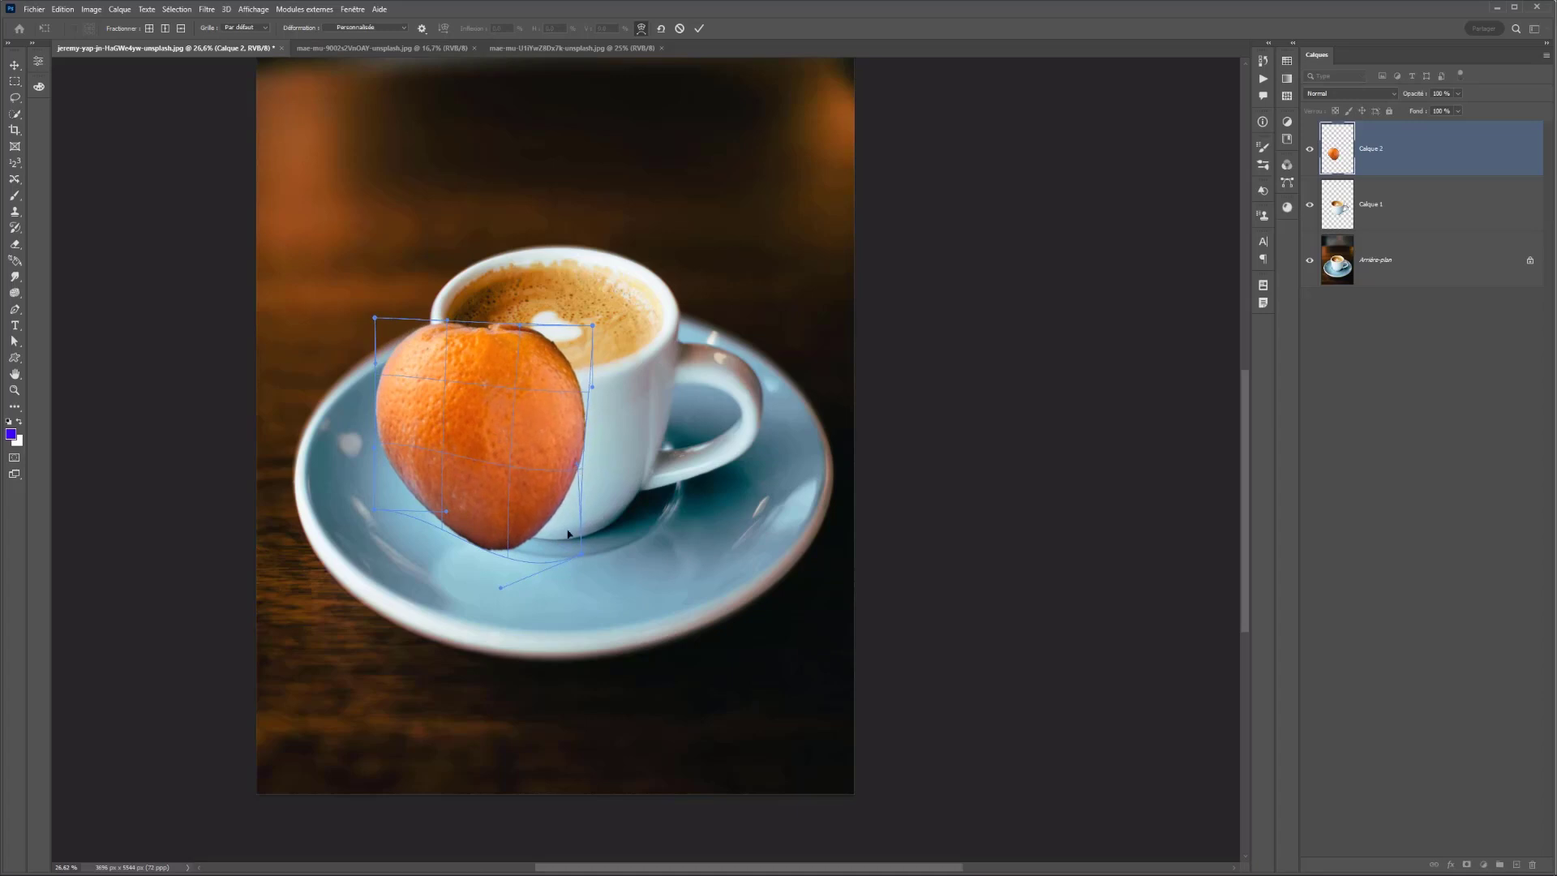
mouse_move(568, 534)
mouse_down()
mouse_move(545, 556)
mouse_move(566, 558)
mouse_up()
drag(539, 496, 533, 501)
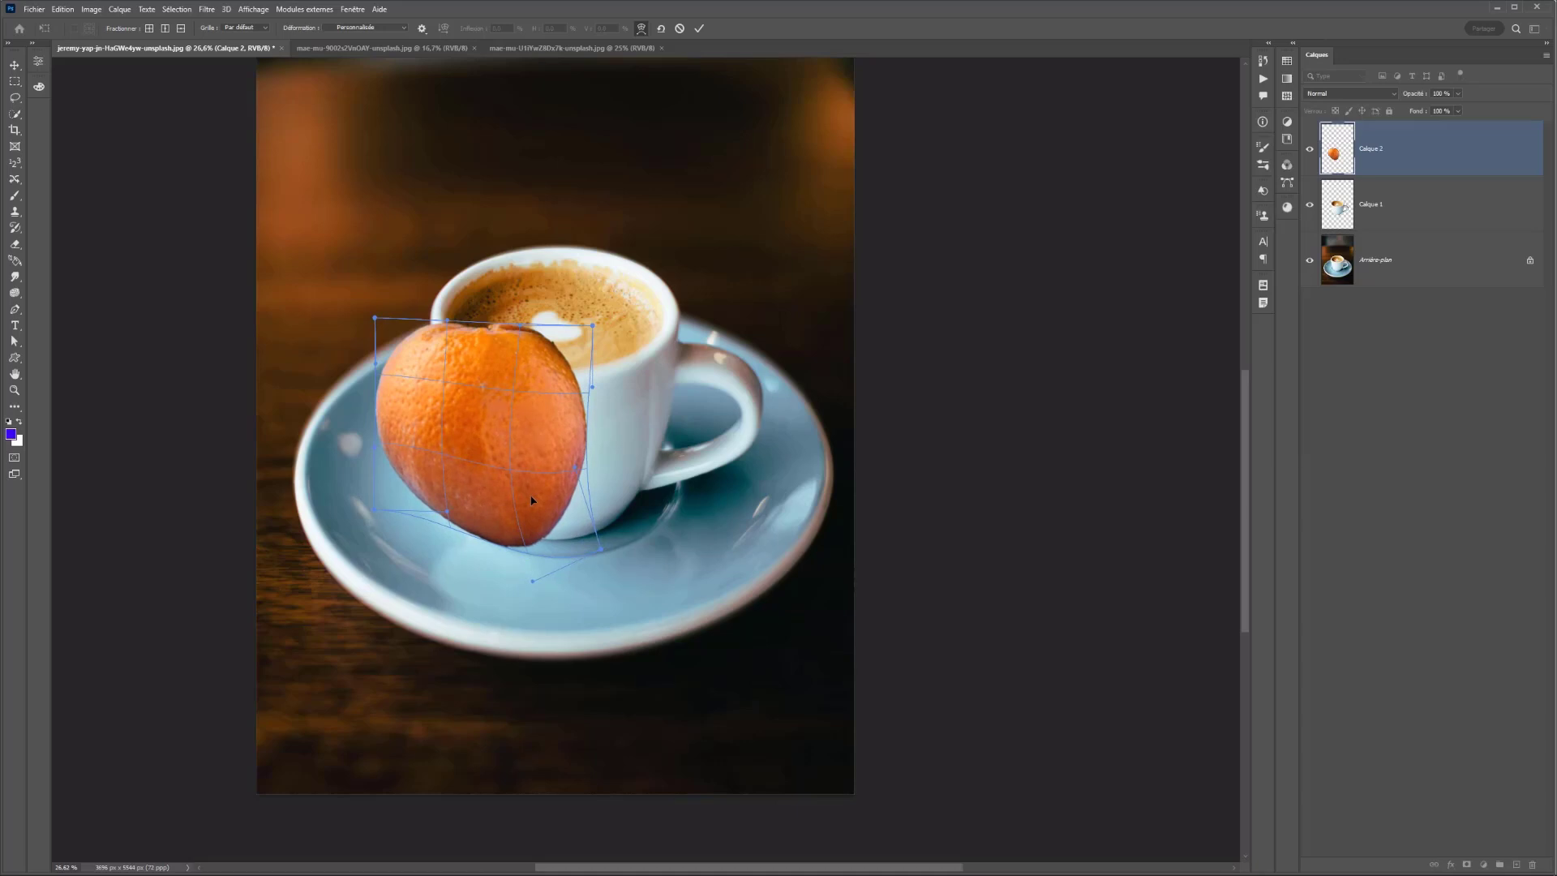
key(Return)
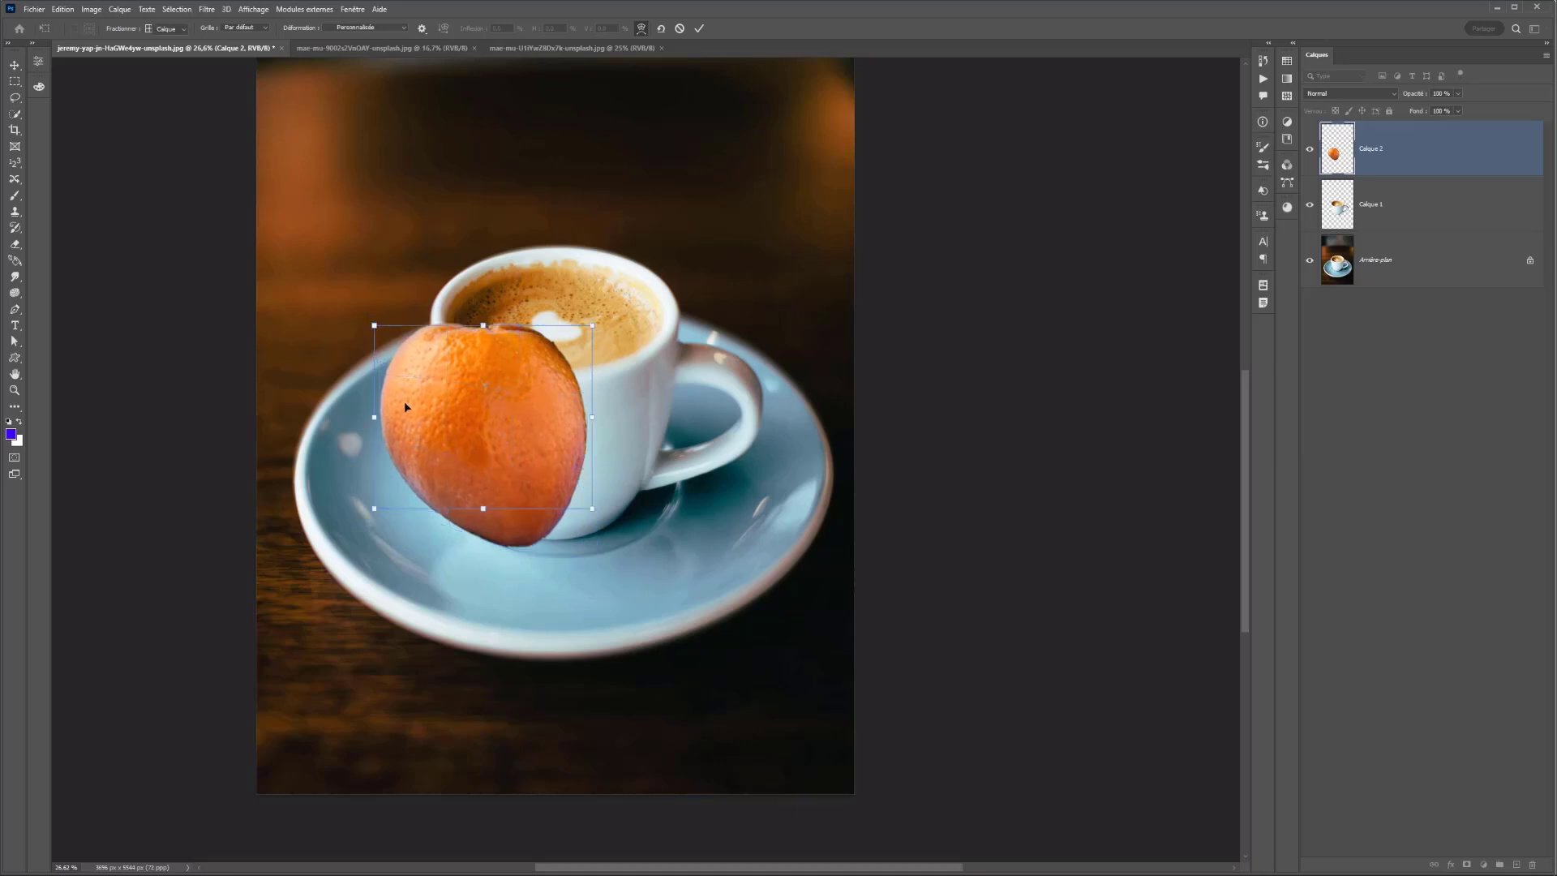
Duplicate the mandarin layer, move the copy right to overlap the first one, and rotate it about 7° clockwise
key(ctrl+j)
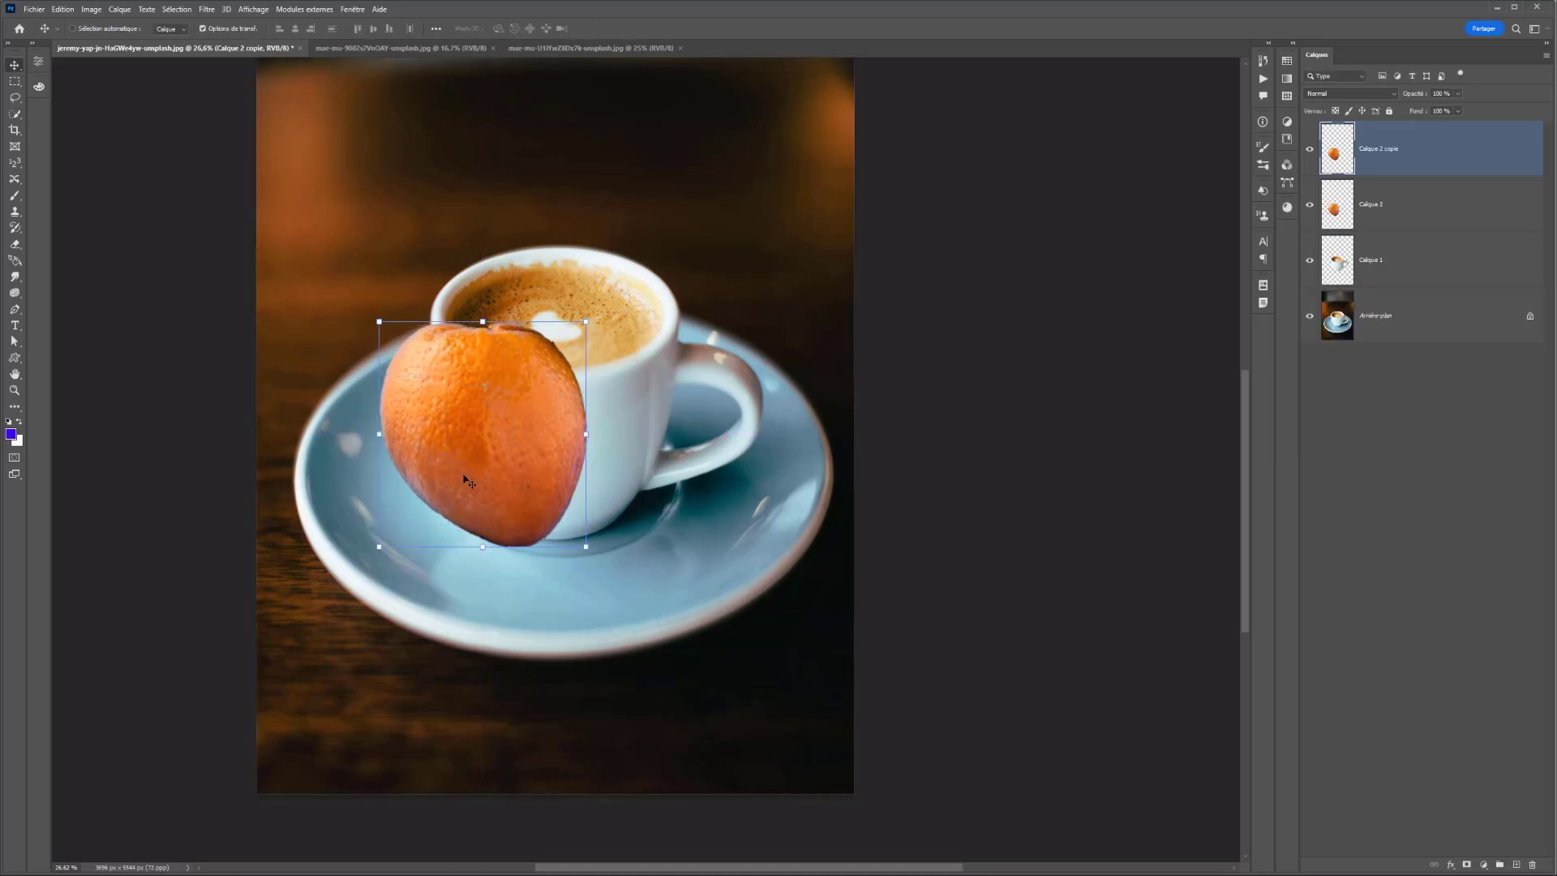
drag(468, 482, 587, 493)
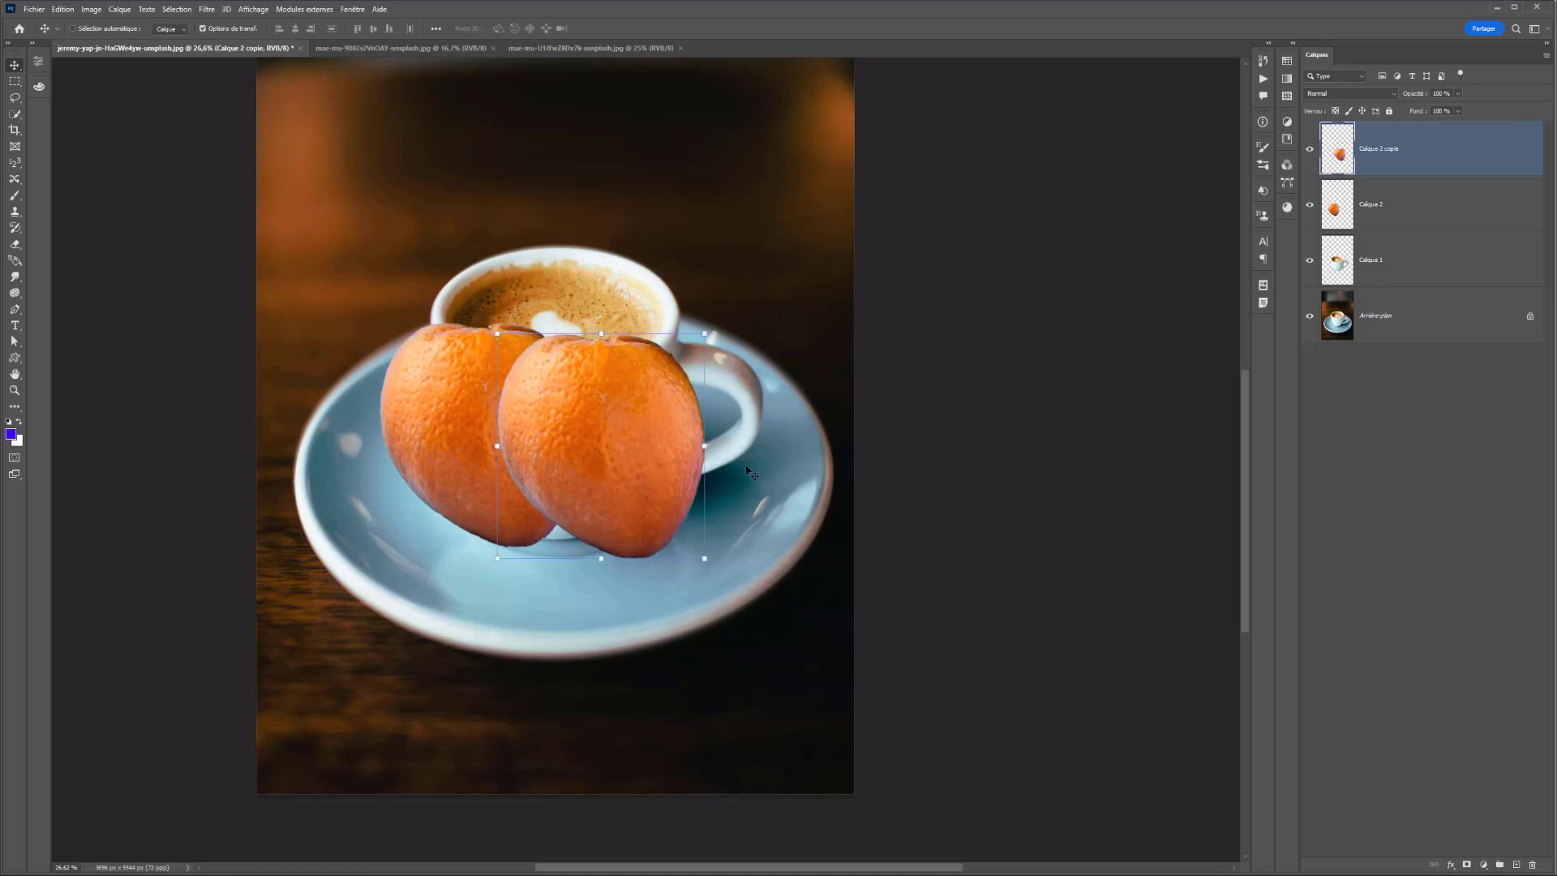
drag(746, 467, 741, 438)
key(ctrl+z)
drag(715, 328, 677, 386)
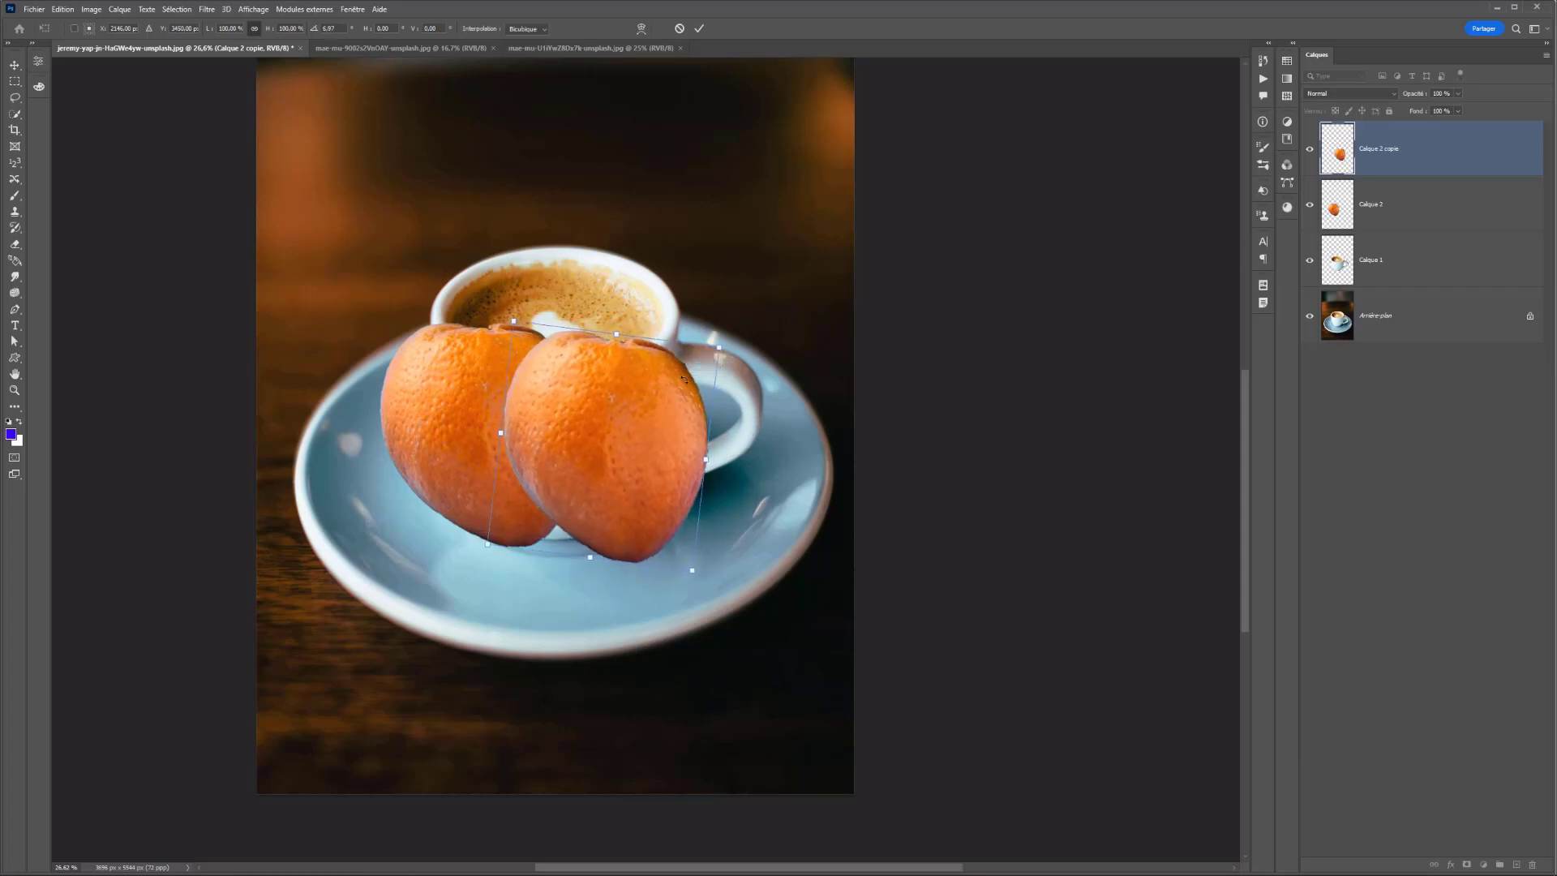
Warp the mandarin copy, raising its upper right edge and extending its lower part to cover the cup's middle
right_click(640, 482)
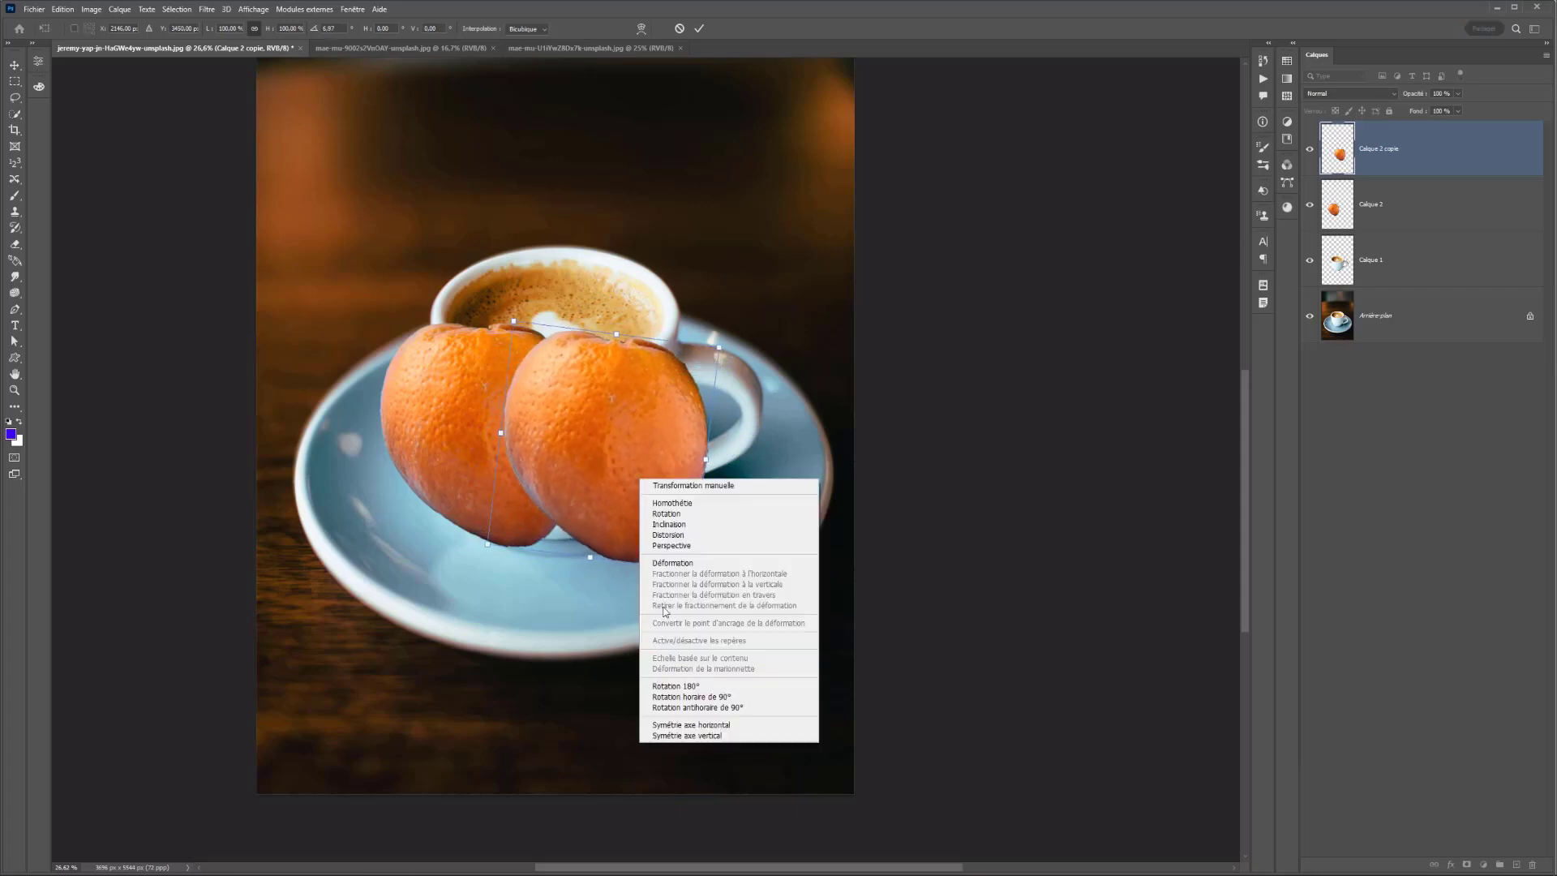
click(674, 562)
drag(560, 531, 552, 558)
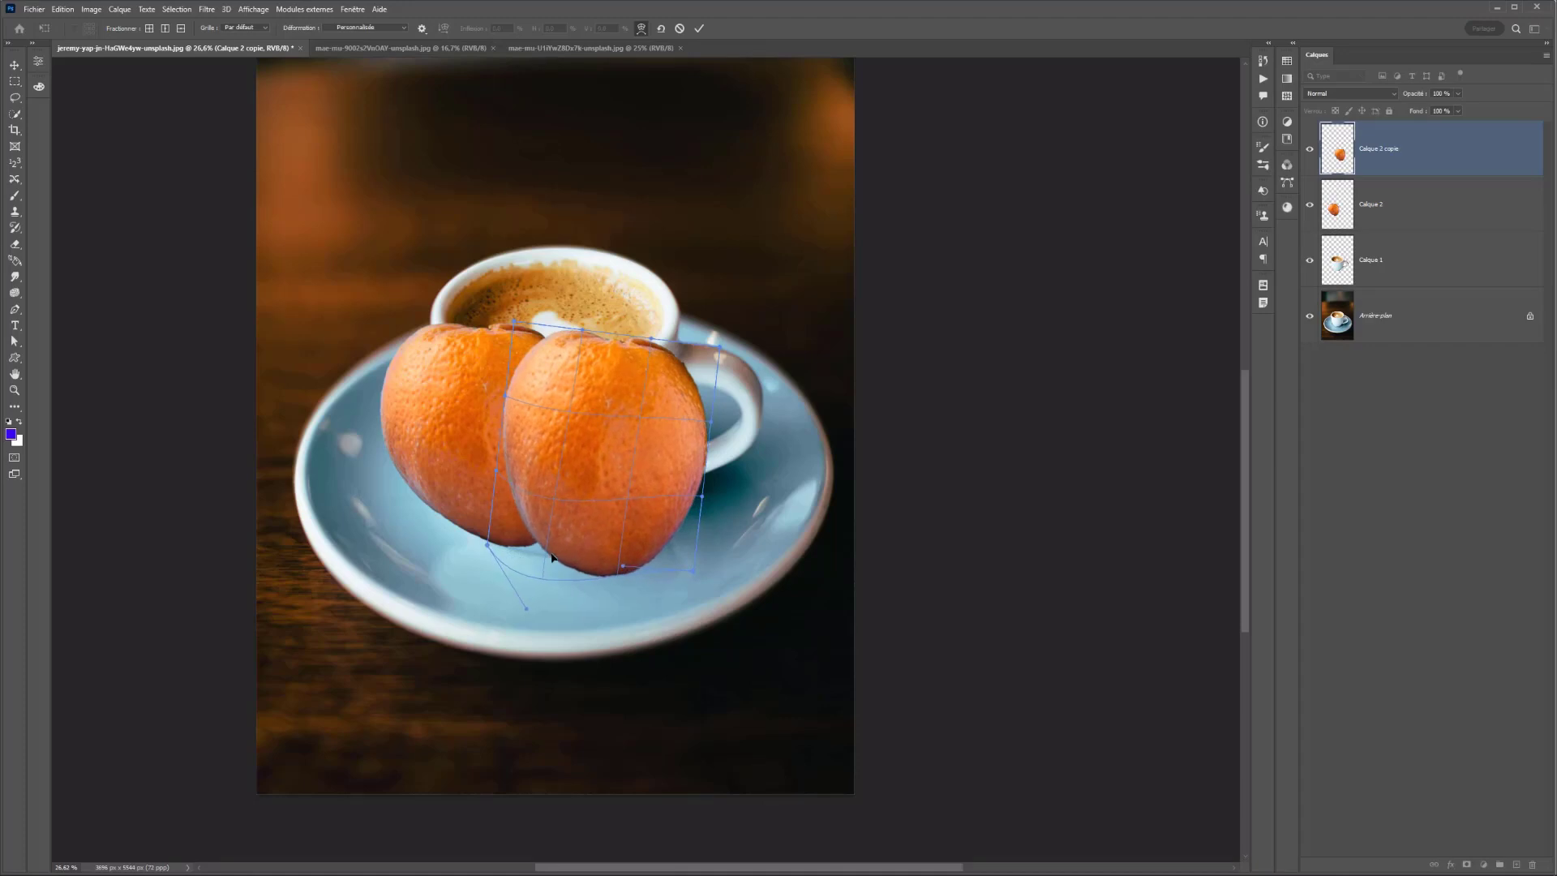
drag(704, 451, 678, 347)
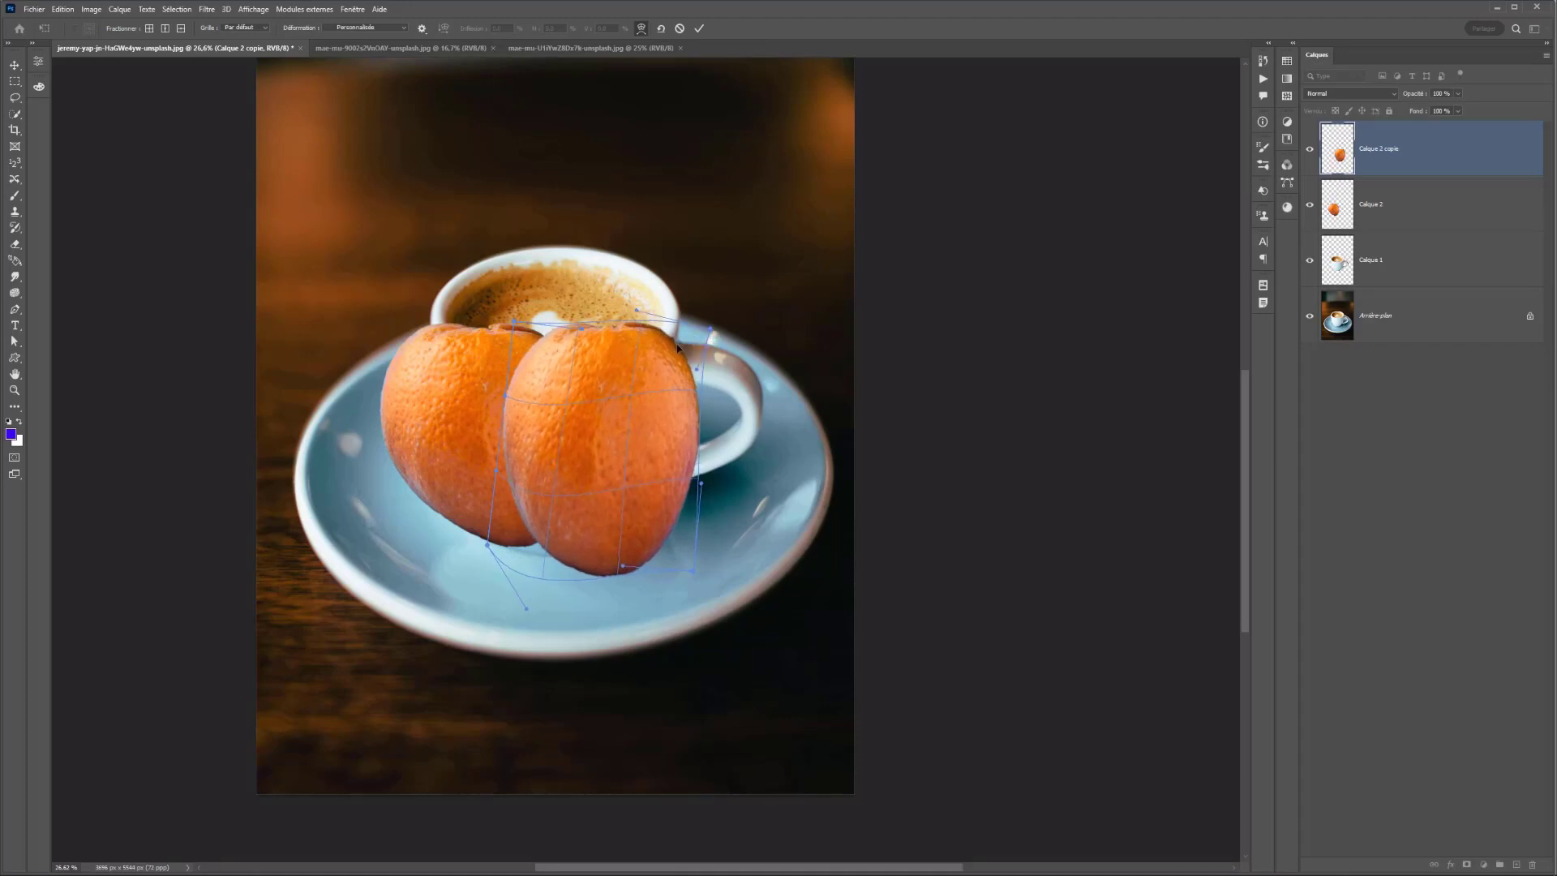
drag(692, 497, 702, 481)
drag(617, 559, 628, 559)
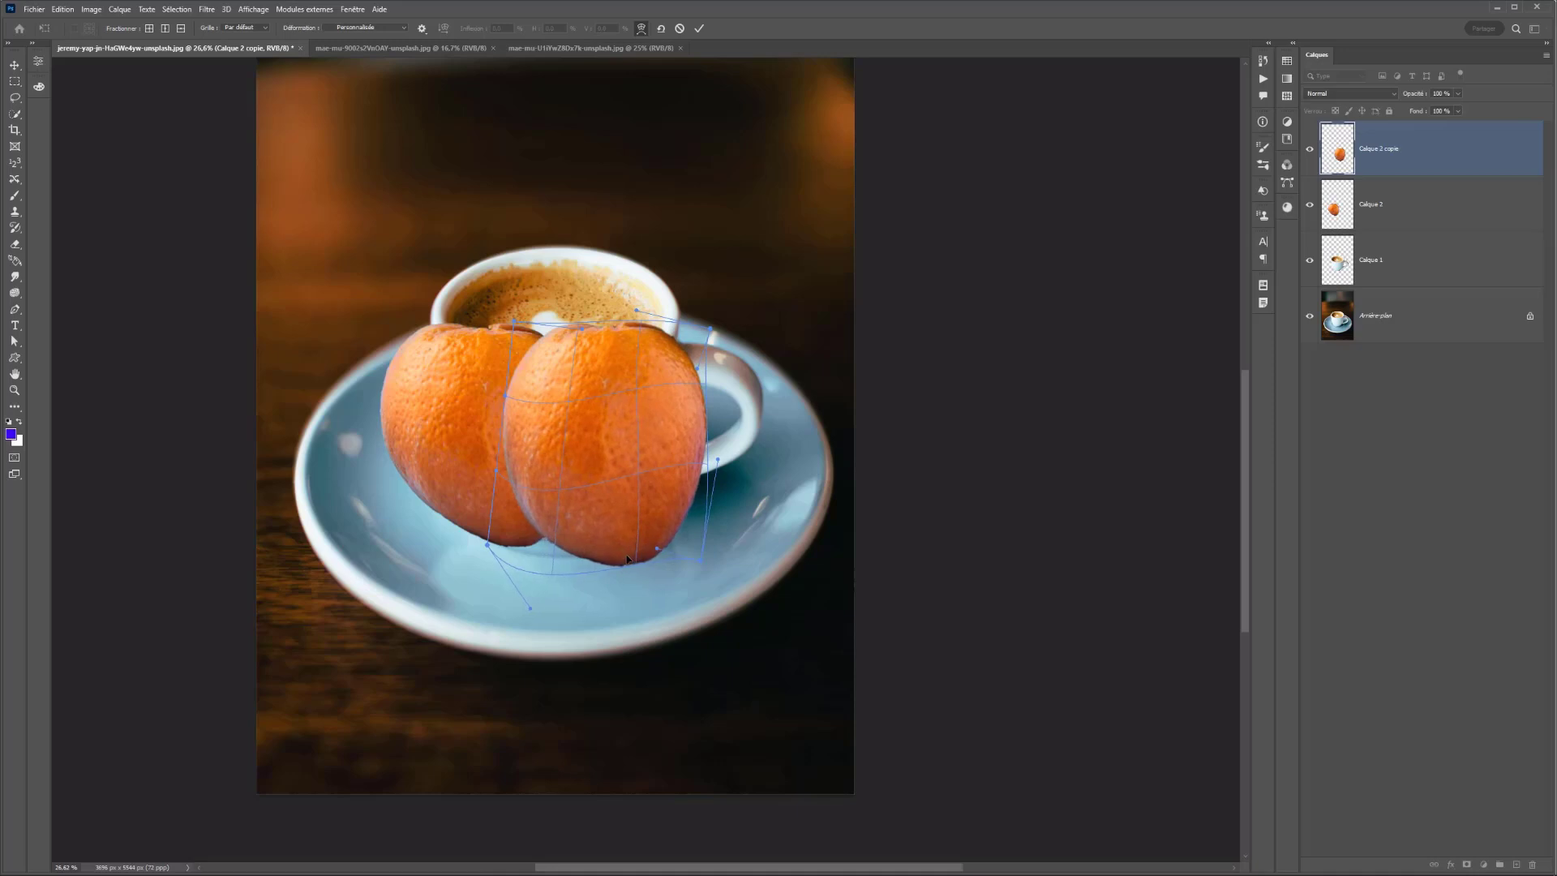
key(Return)
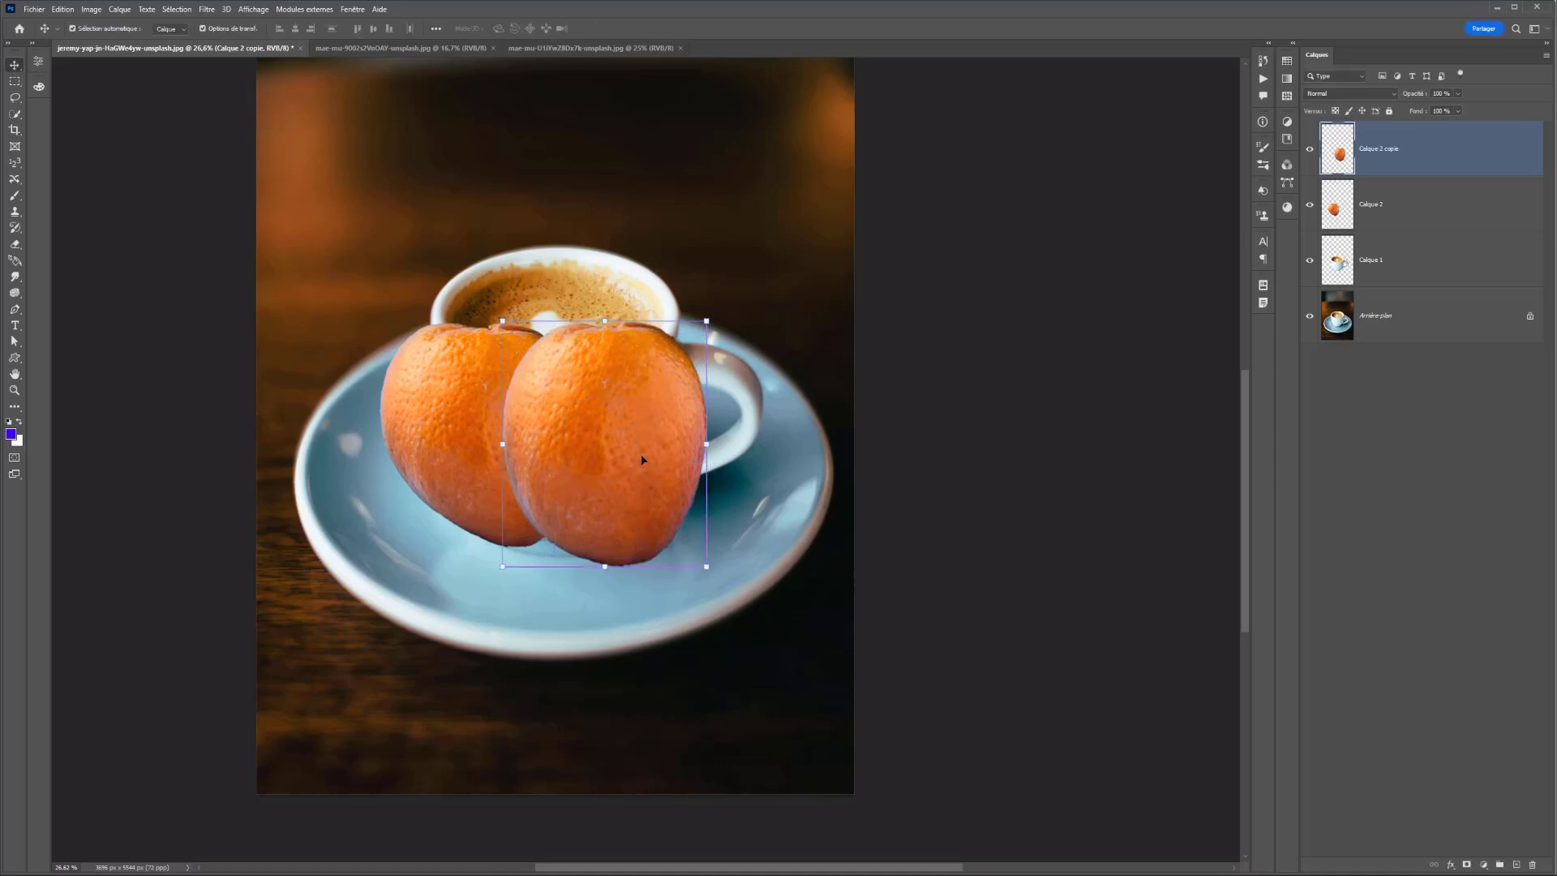
Duplicate the second mandarin and place the copy over the cup's handle, hiding the other two mandarins only while positioning it
scroll(641, 460, up, 4)
key(ctrl+j)
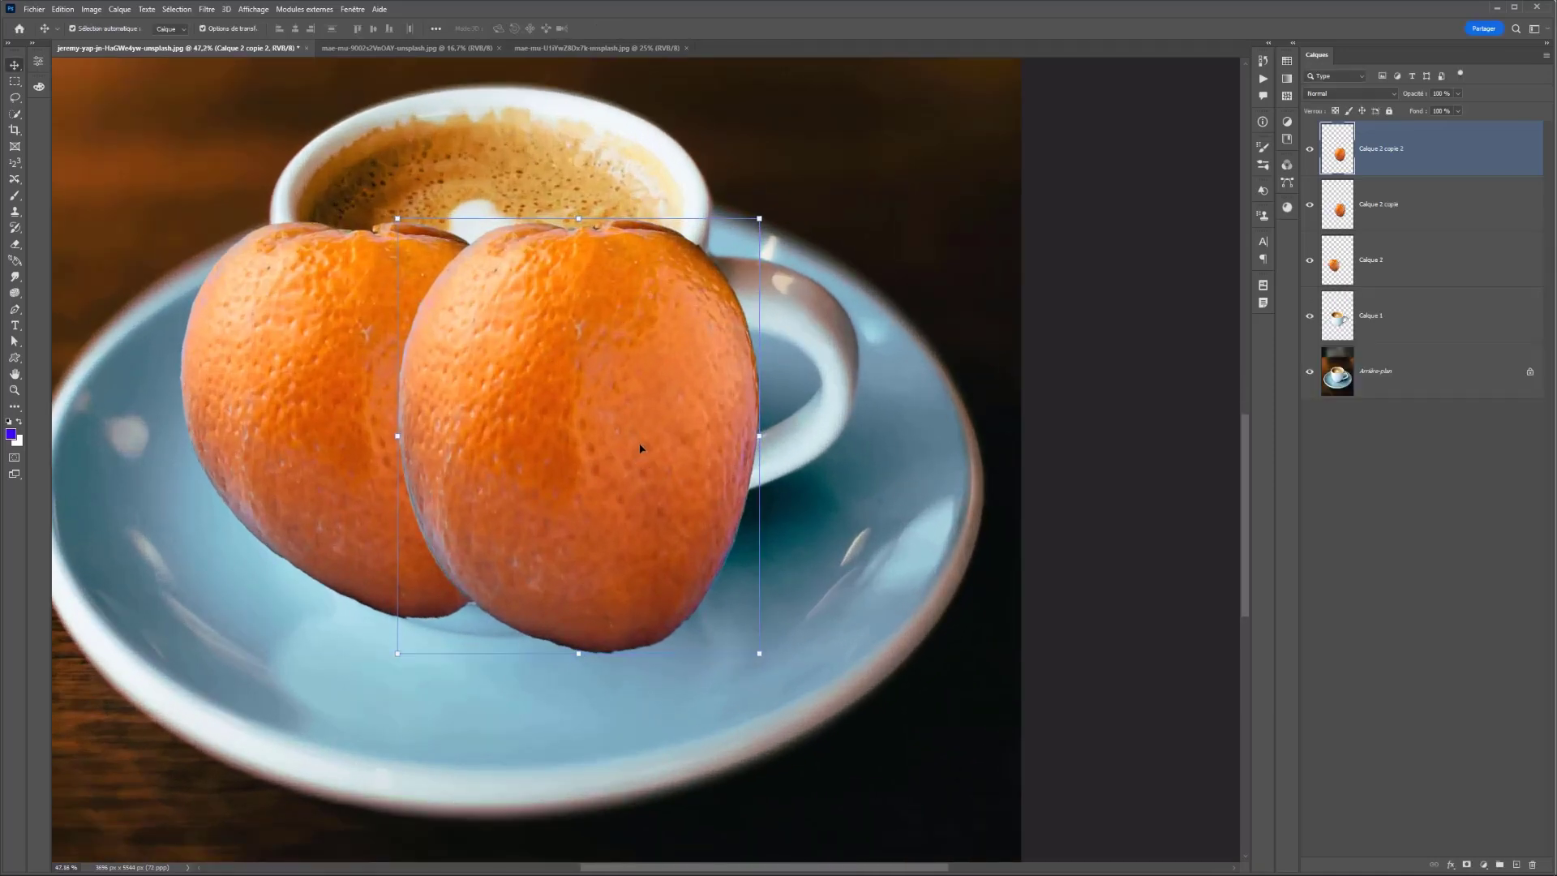
click(1308, 206)
drag(606, 465, 743, 424)
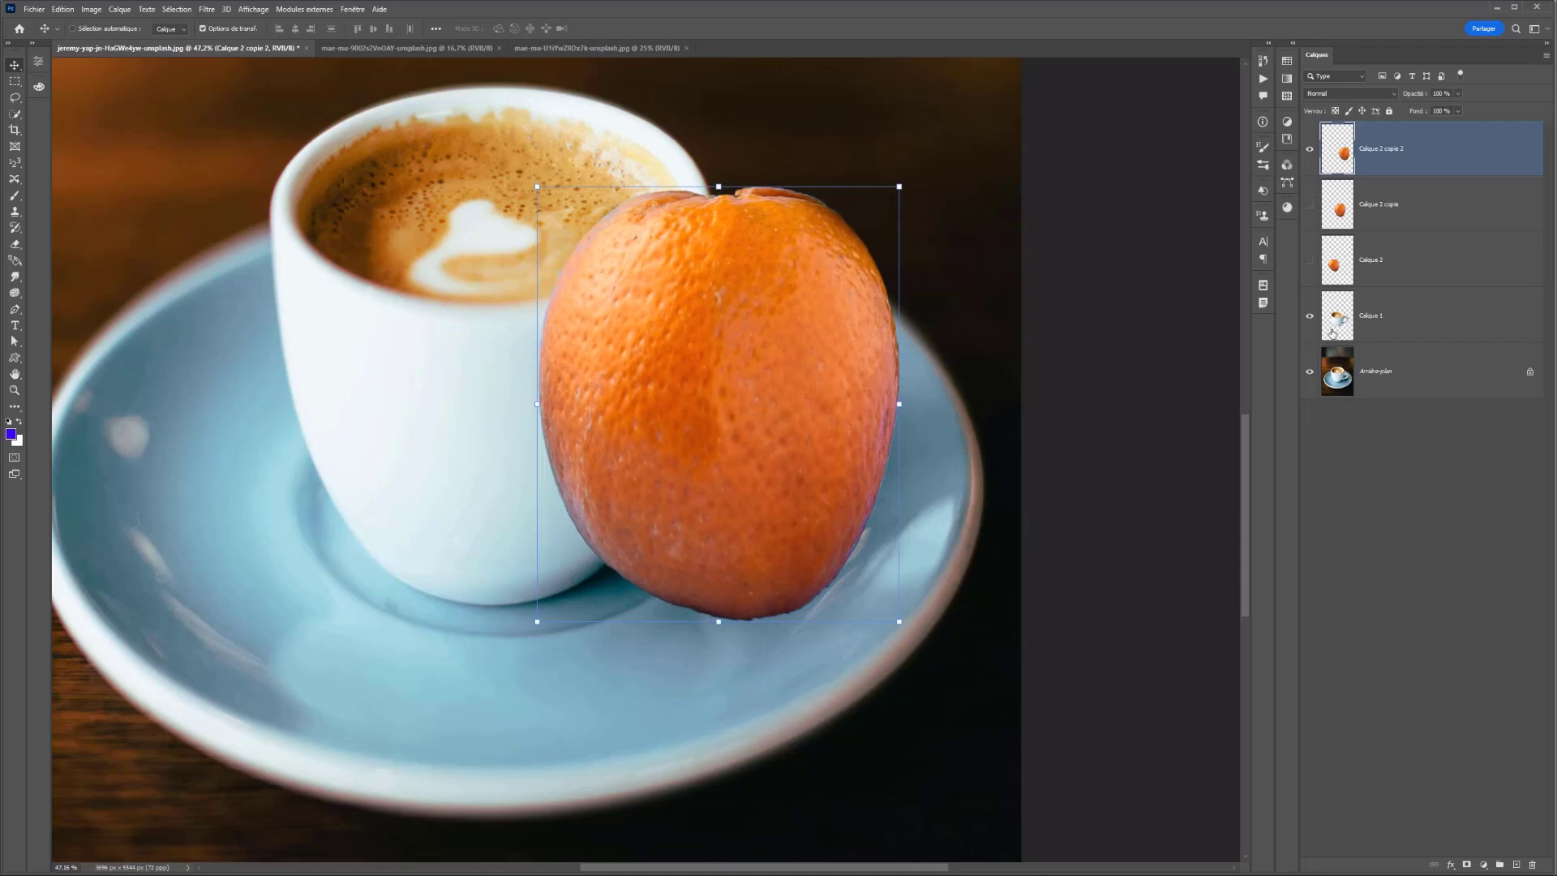
drag(770, 522, 646, 717)
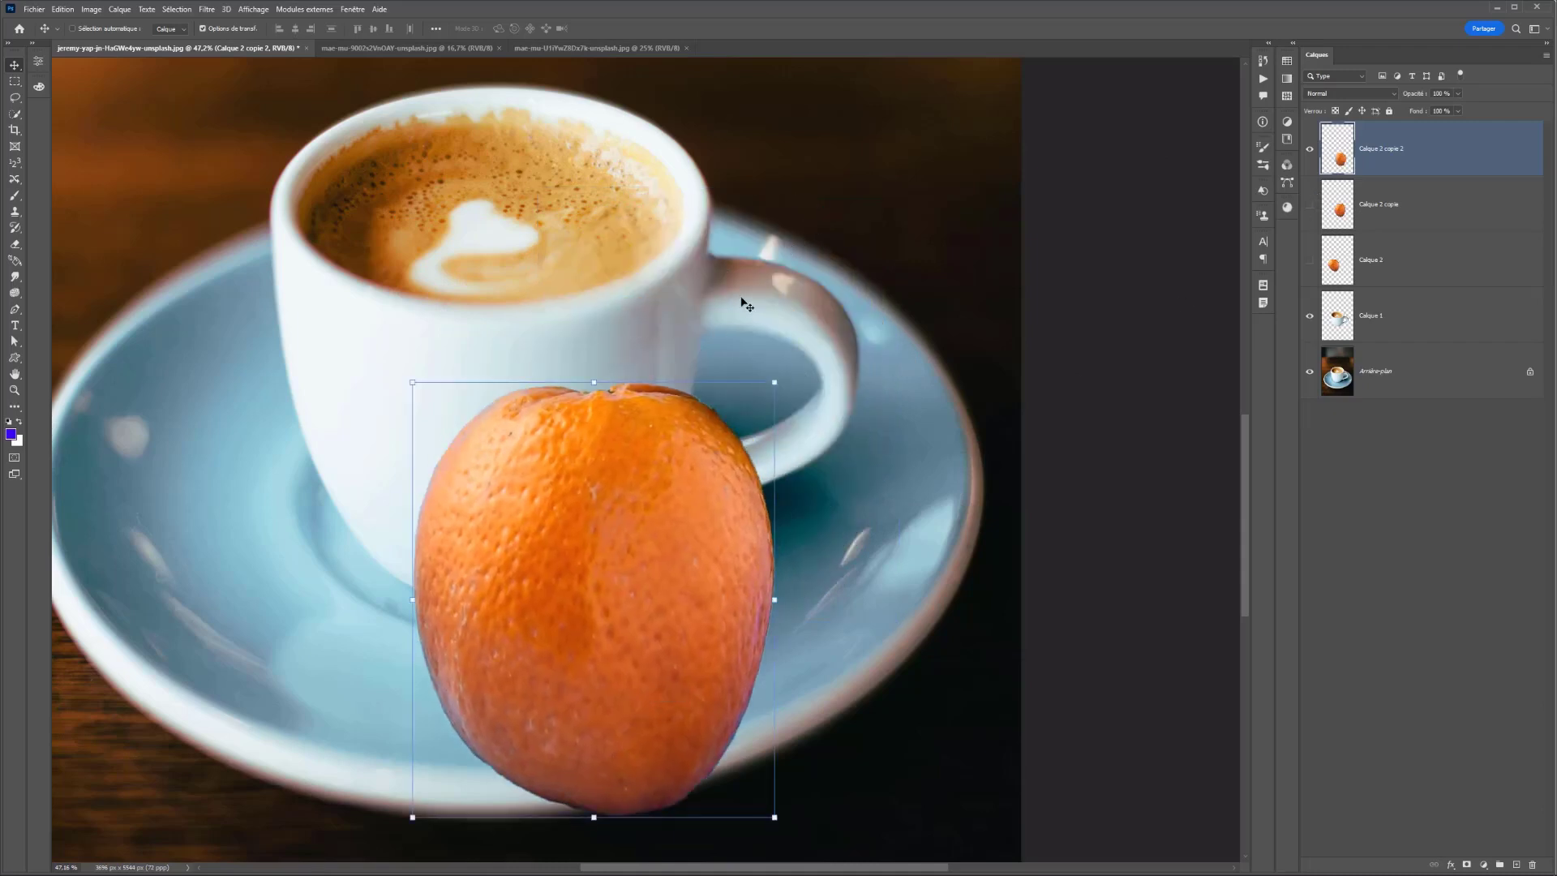
drag(682, 549, 794, 404)
drag(845, 338, 813, 332)
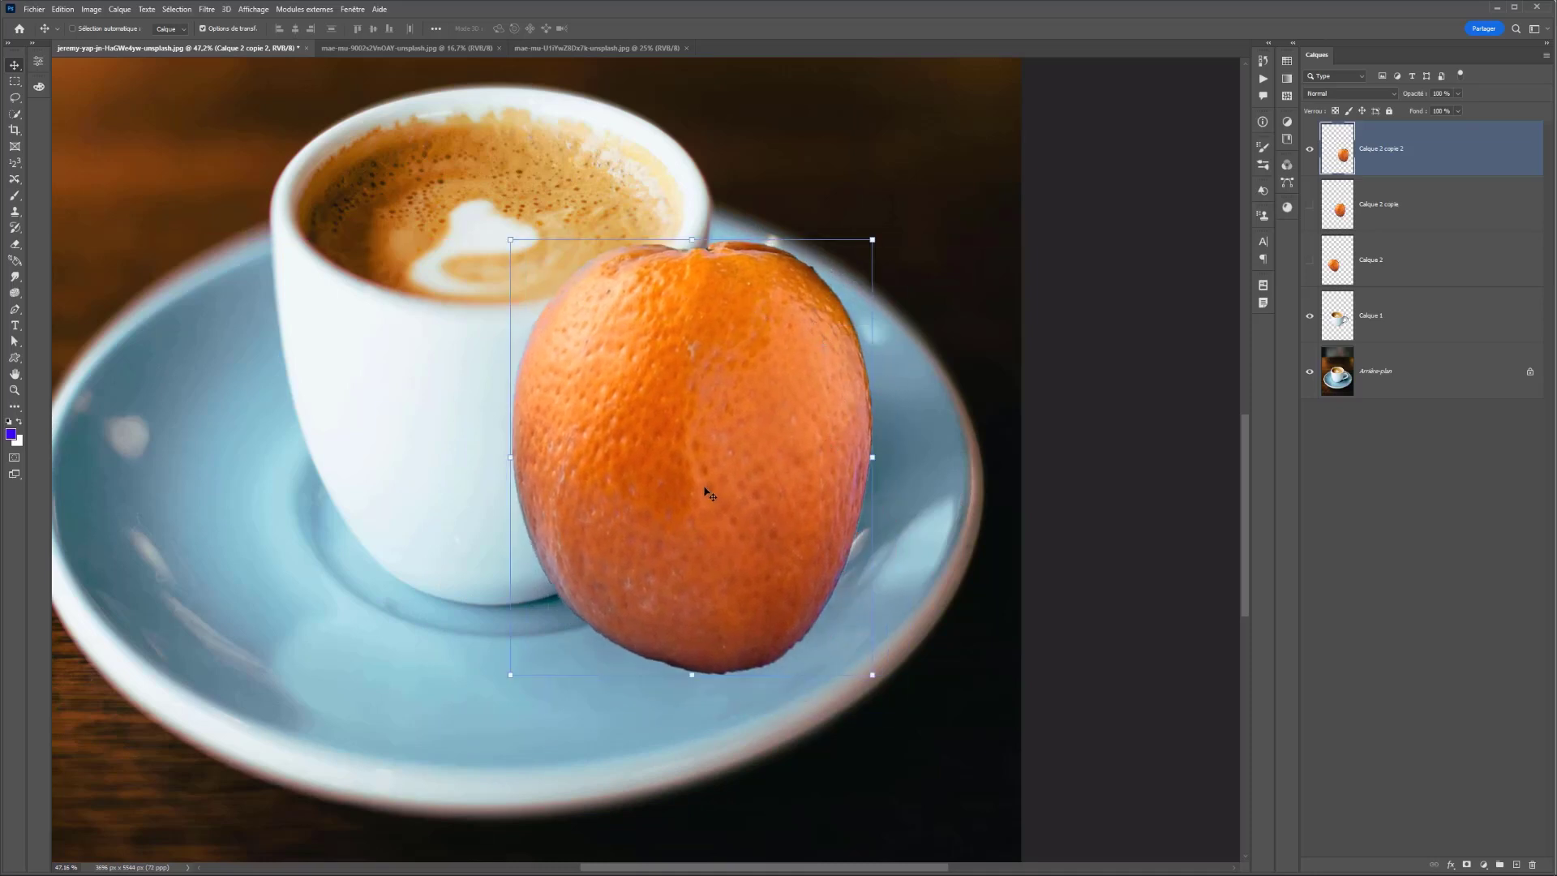
click(1309, 205)
click(1310, 260)
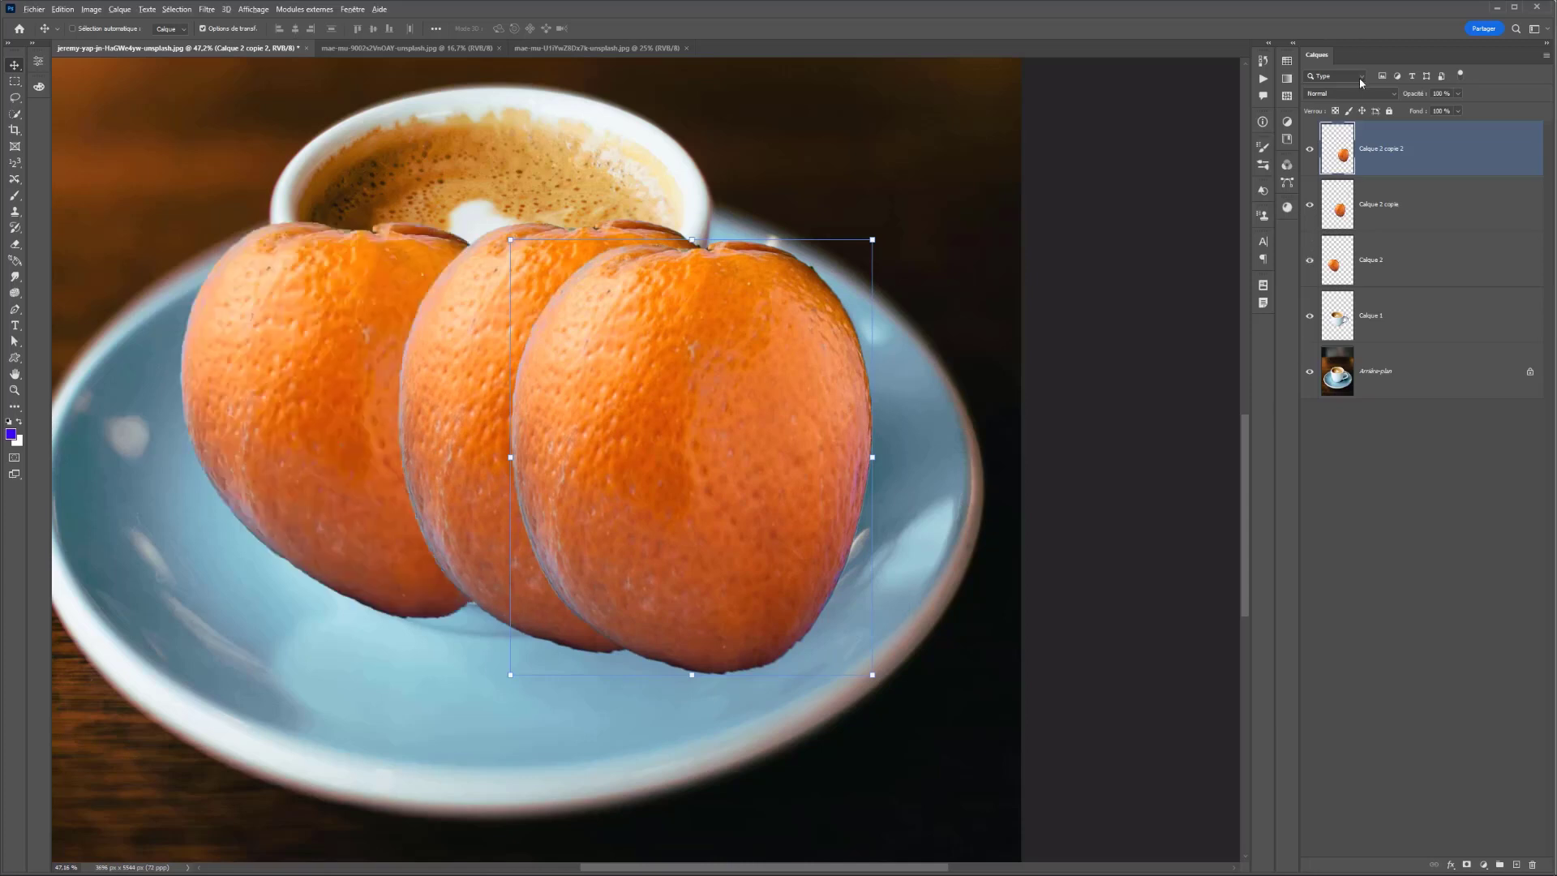
Clip all three mandarin layers to the cutout cup layer with clipping masks
alt+click(1352, 176)
alt+click(1350, 232)
alt+click(1343, 283)
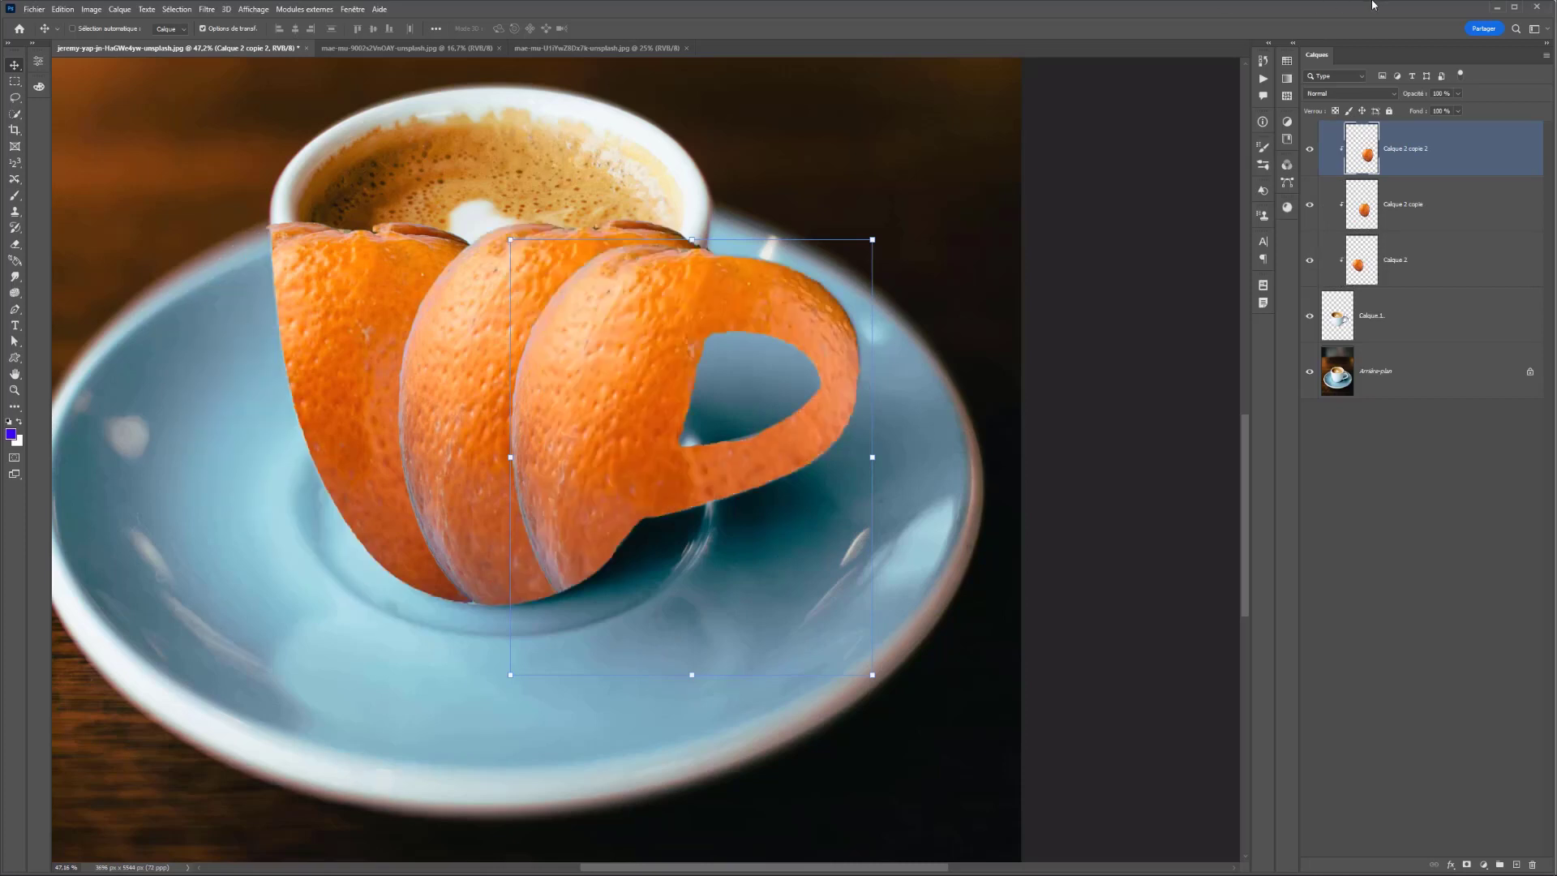
Duplicate the handle mandarin layer and clip the copy to the cutout cup layer with a clipping mask
click(1394, 260)
click(1393, 210)
click(1389, 150)
click(1383, 205)
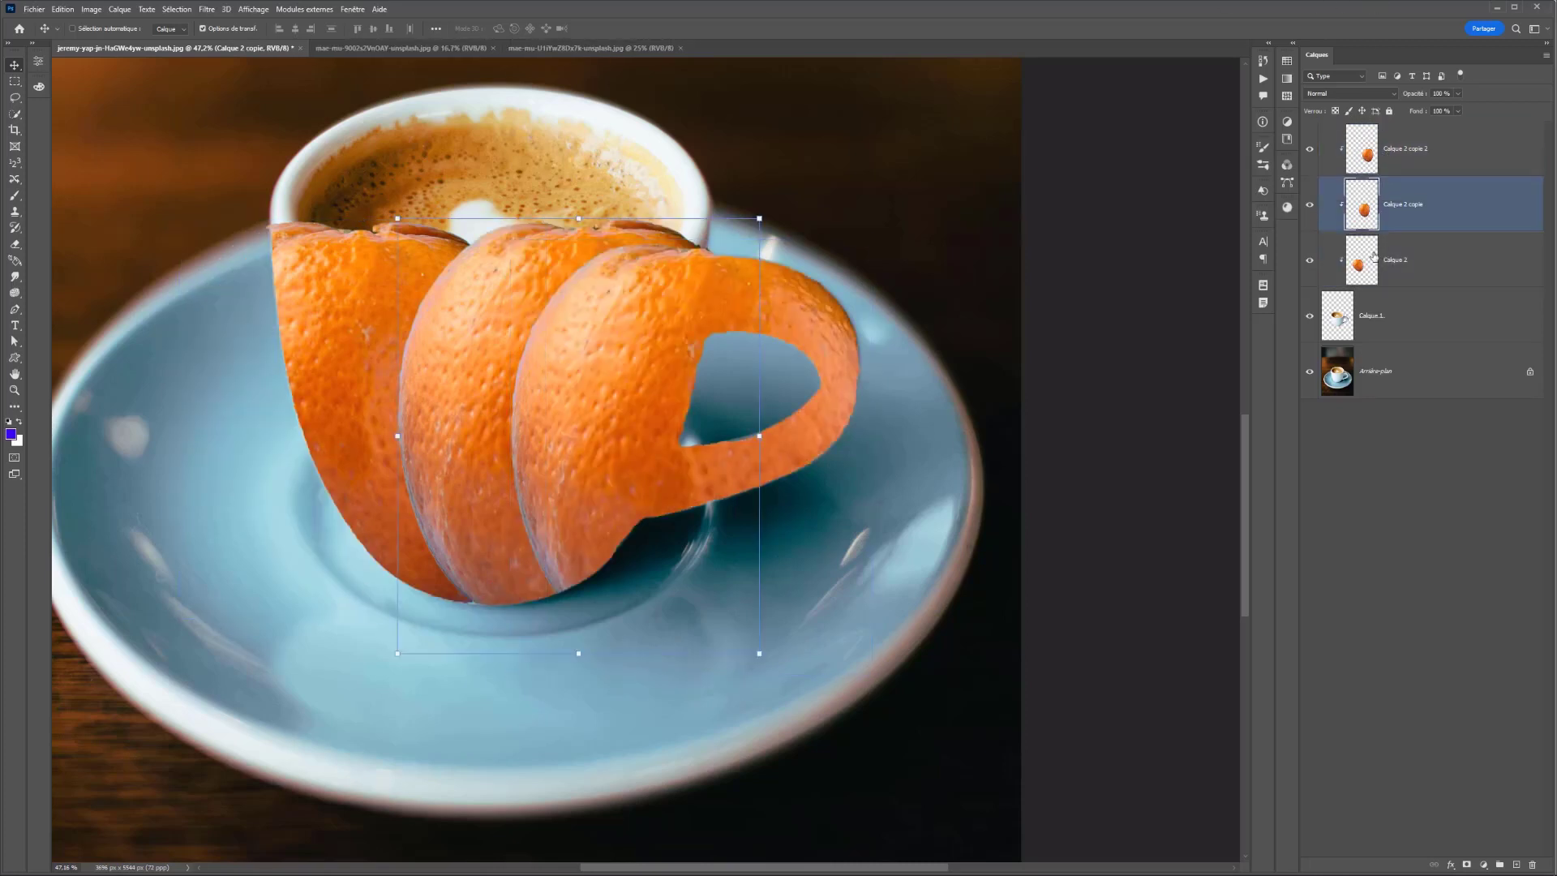
click(1377, 261)
click(1417, 168)
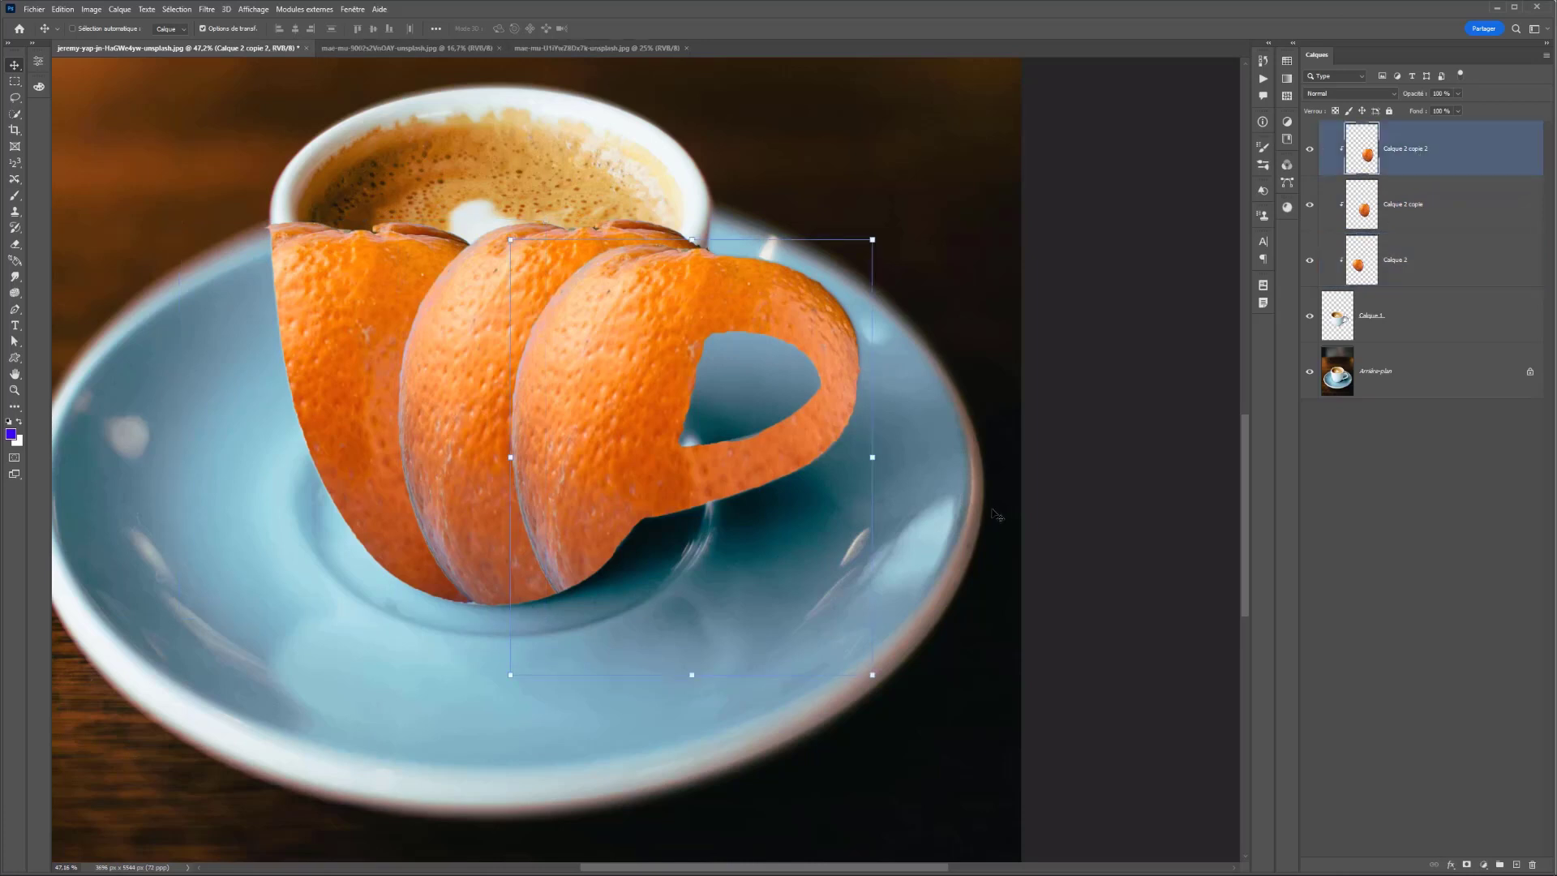
key(ctrl+j)
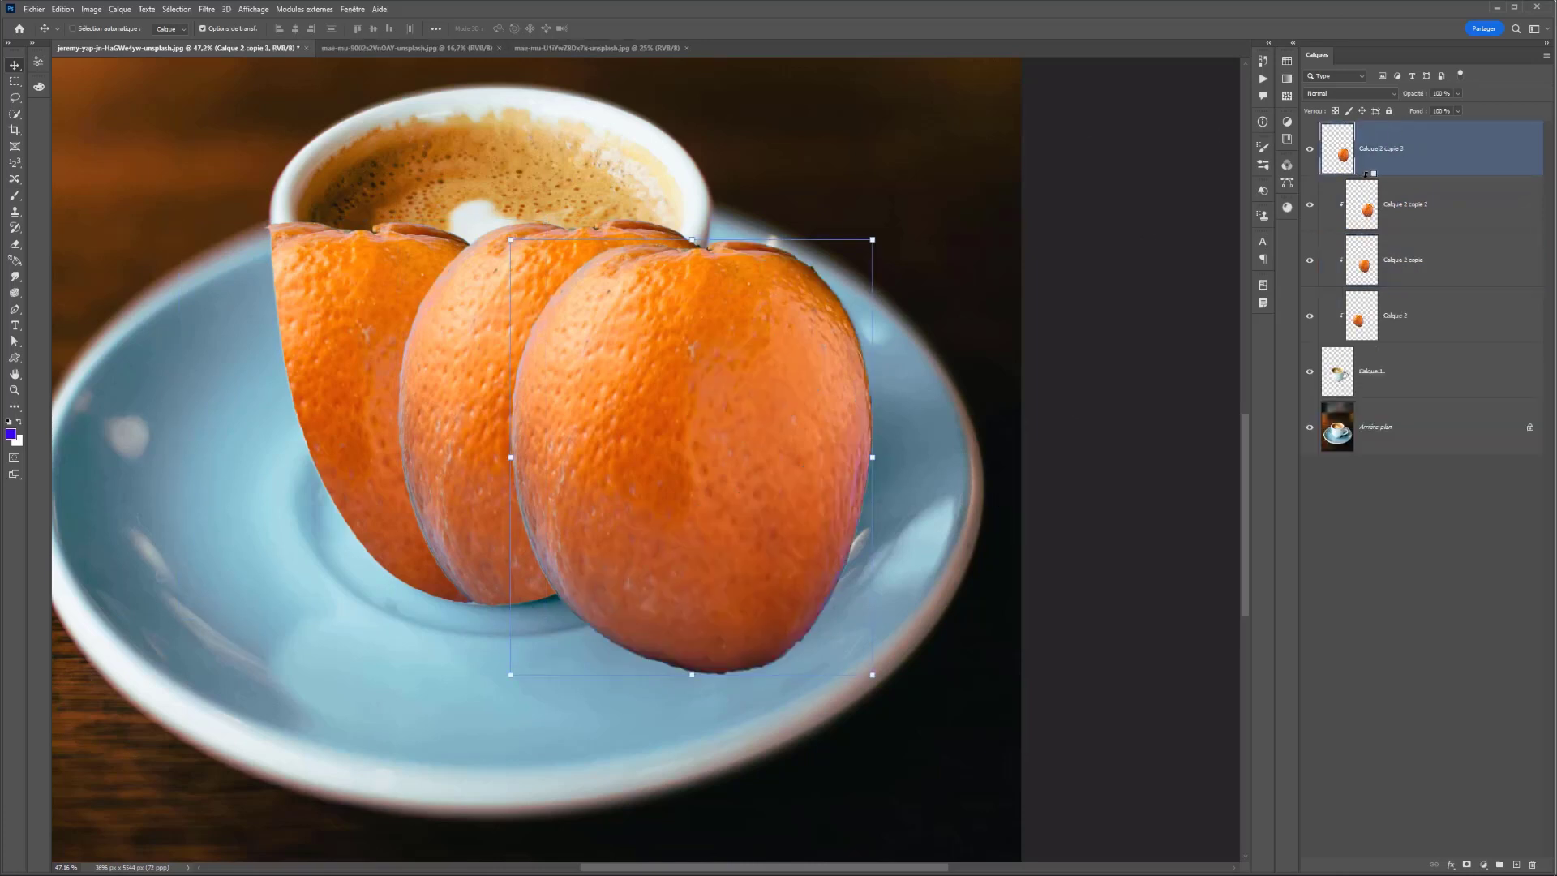
alt+click(1365, 174)
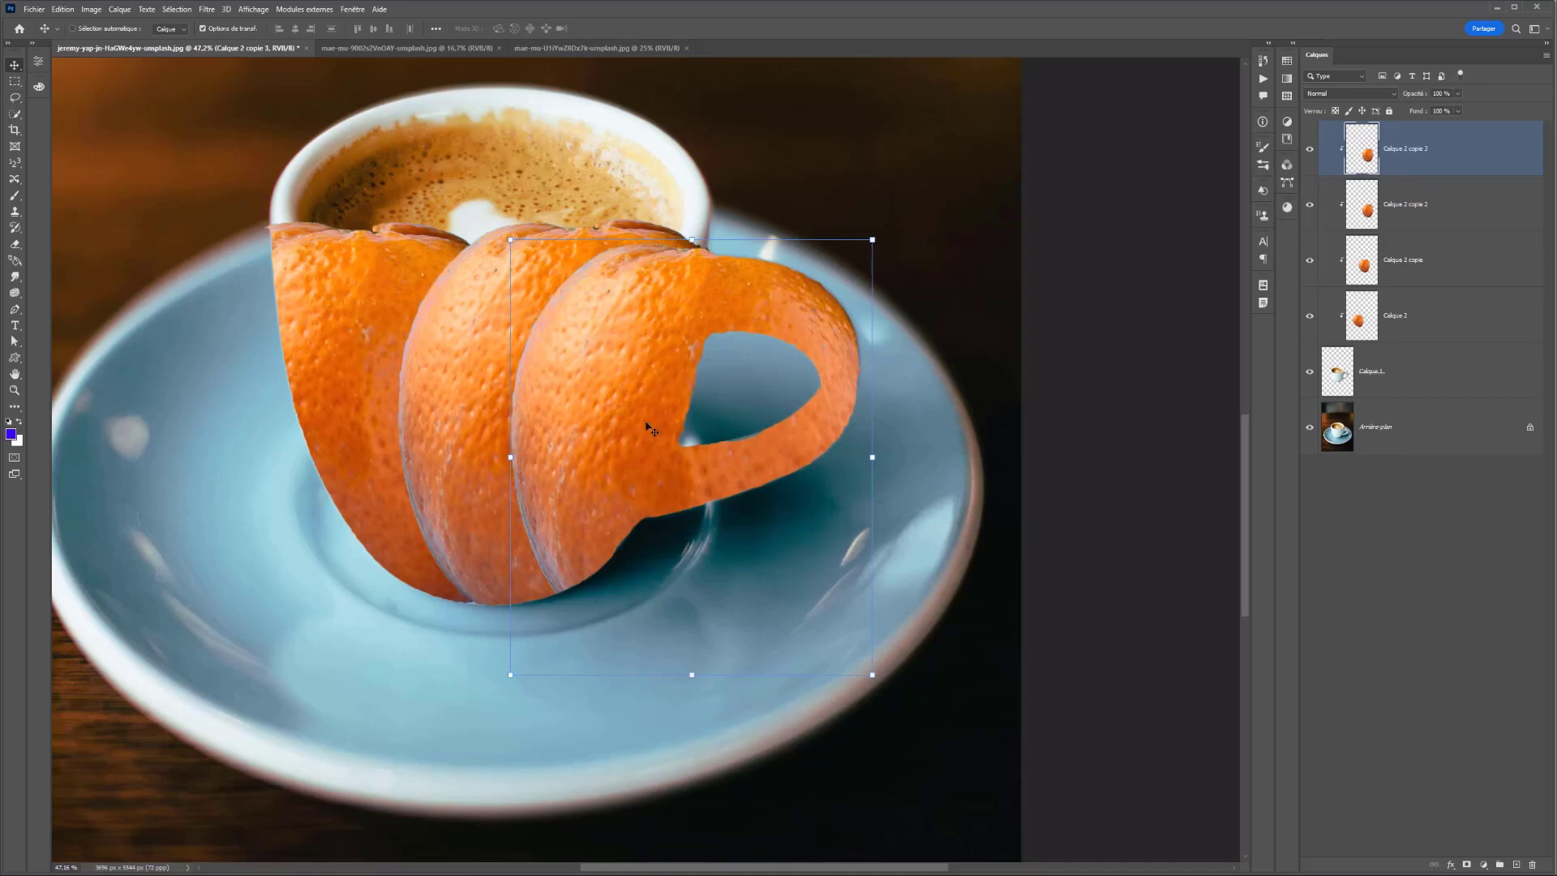
Move the new mandarin copy over the coffee, rotate it about 84° counterclockwise, and enlarge it until it covers the cup's opening and rim
drag(652, 430, 447, 177)
scroll(454, 212, down, 3)
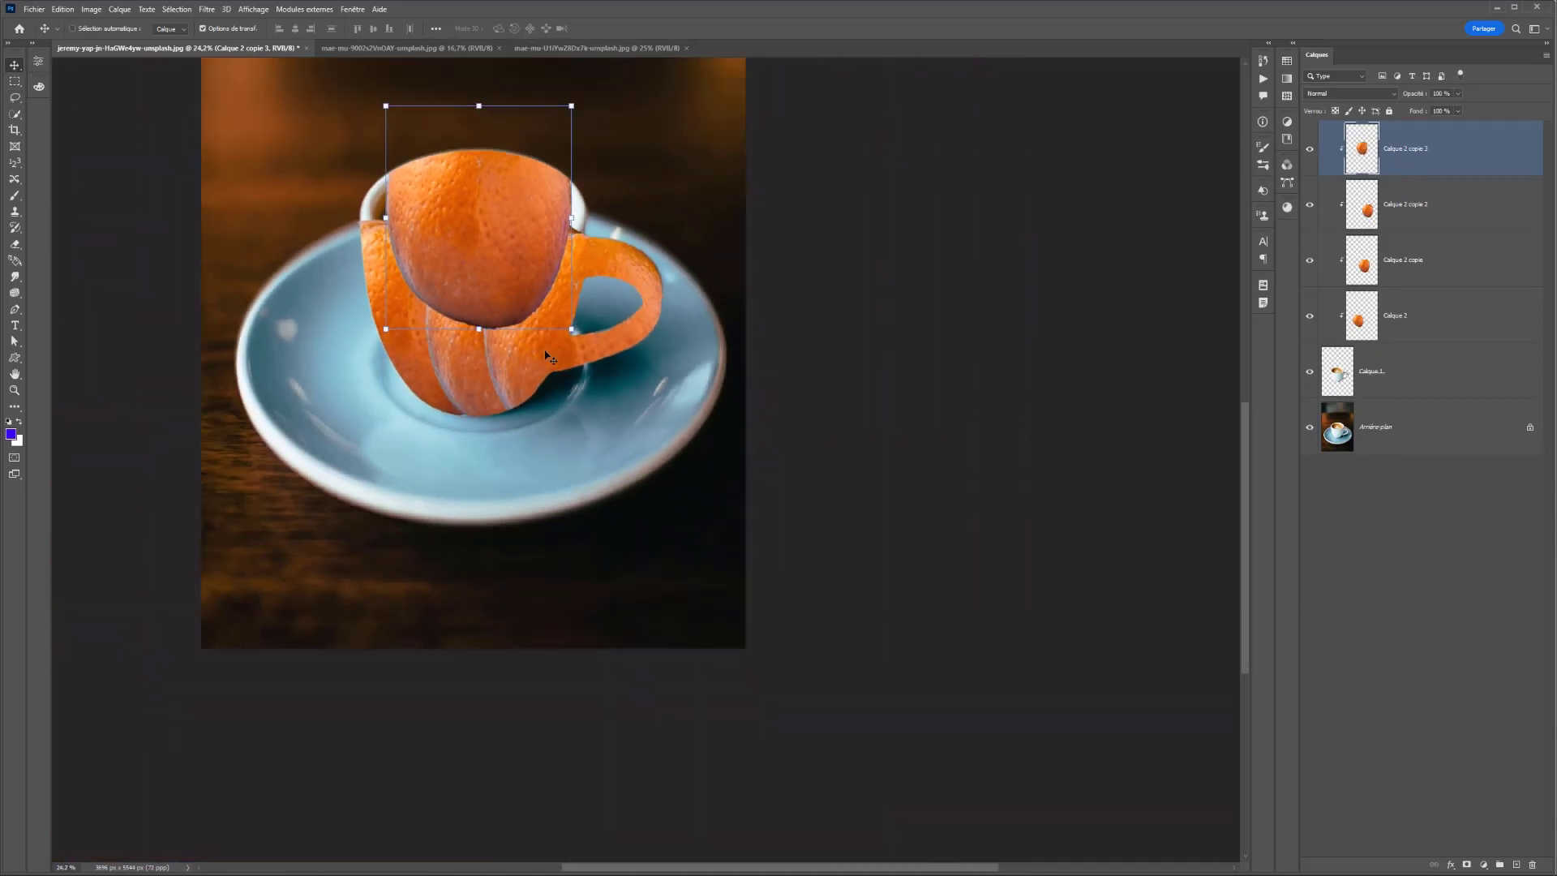
drag(572, 314, 492, 136)
drag(562, 229, 526, 215)
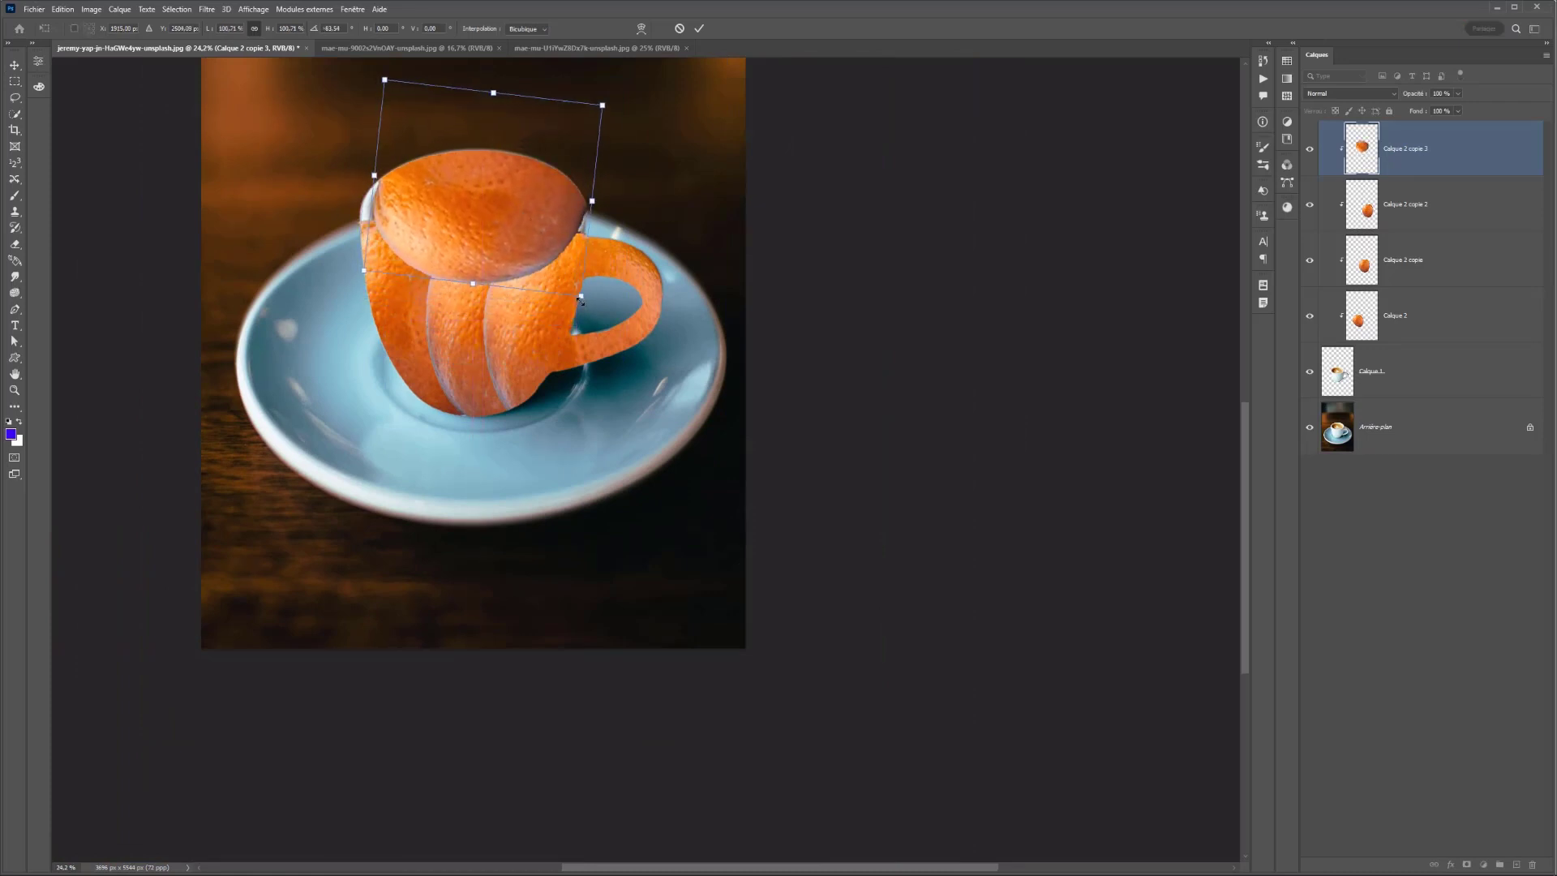
mouse_move(581, 299)
mouse_down()
mouse_move(516, 290)
mouse_move(581, 306)
mouse_up()
key(Return)
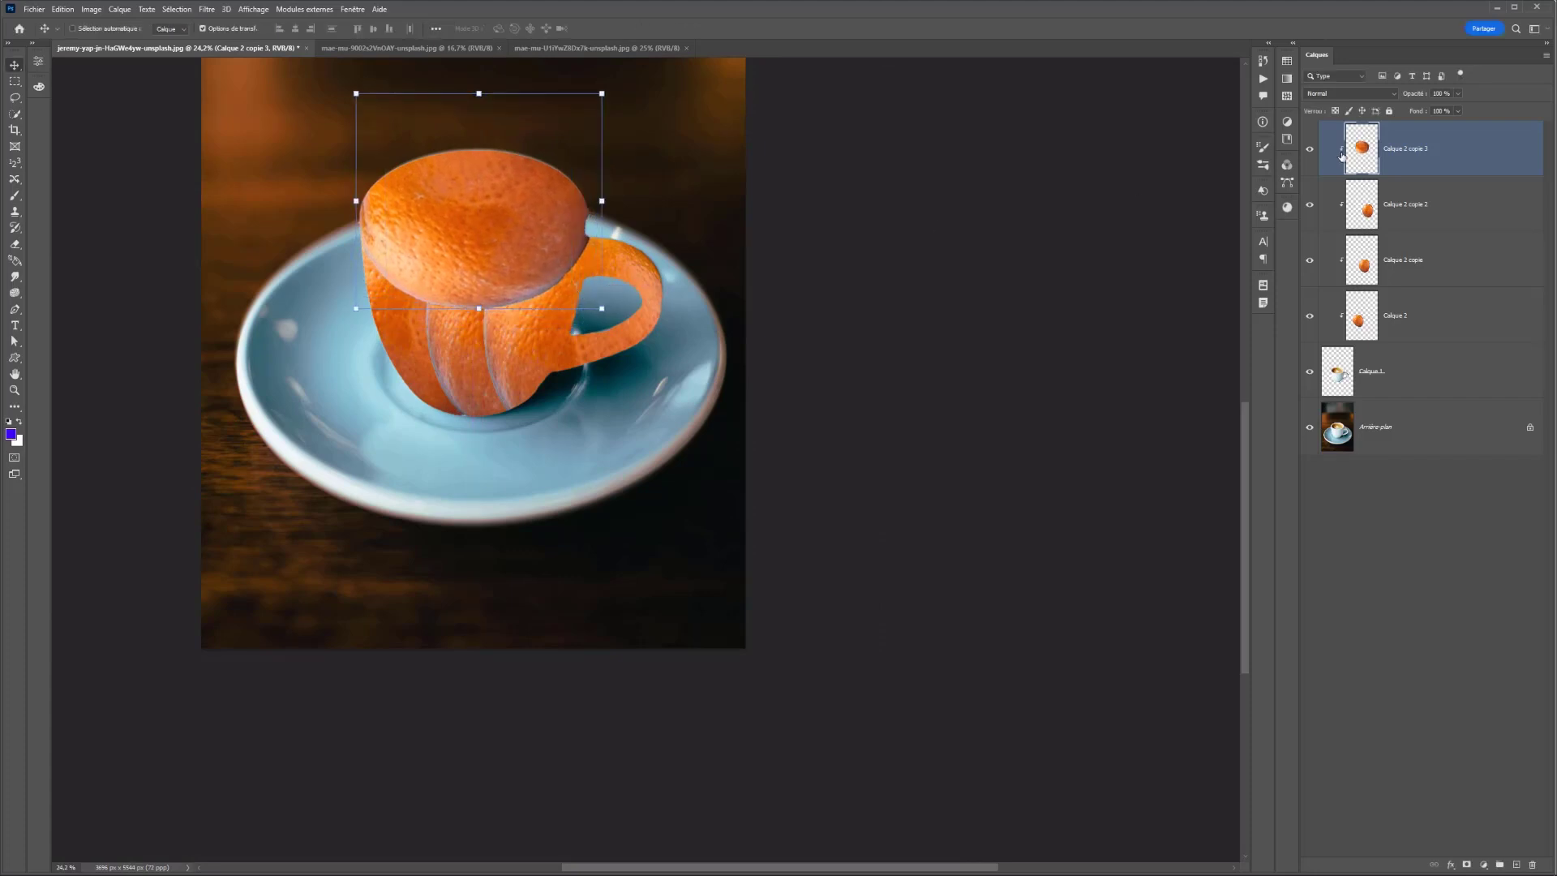
Rename the lowest mandarin layer, Calque 2, as base
click(1389, 305)
click(1399, 265)
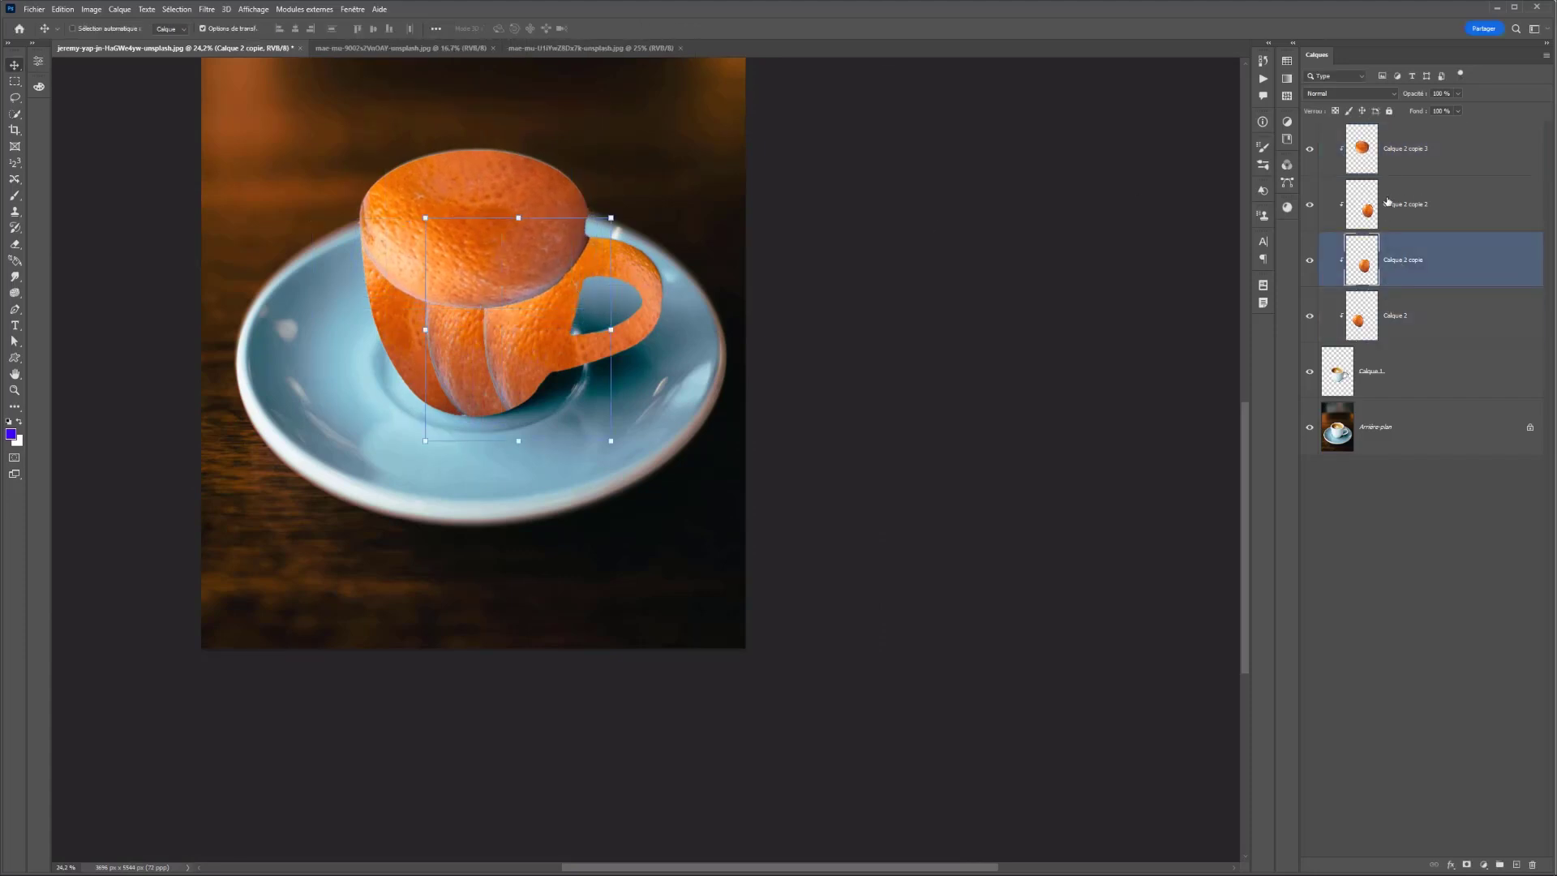
click(1388, 207)
double_click(1400, 317)
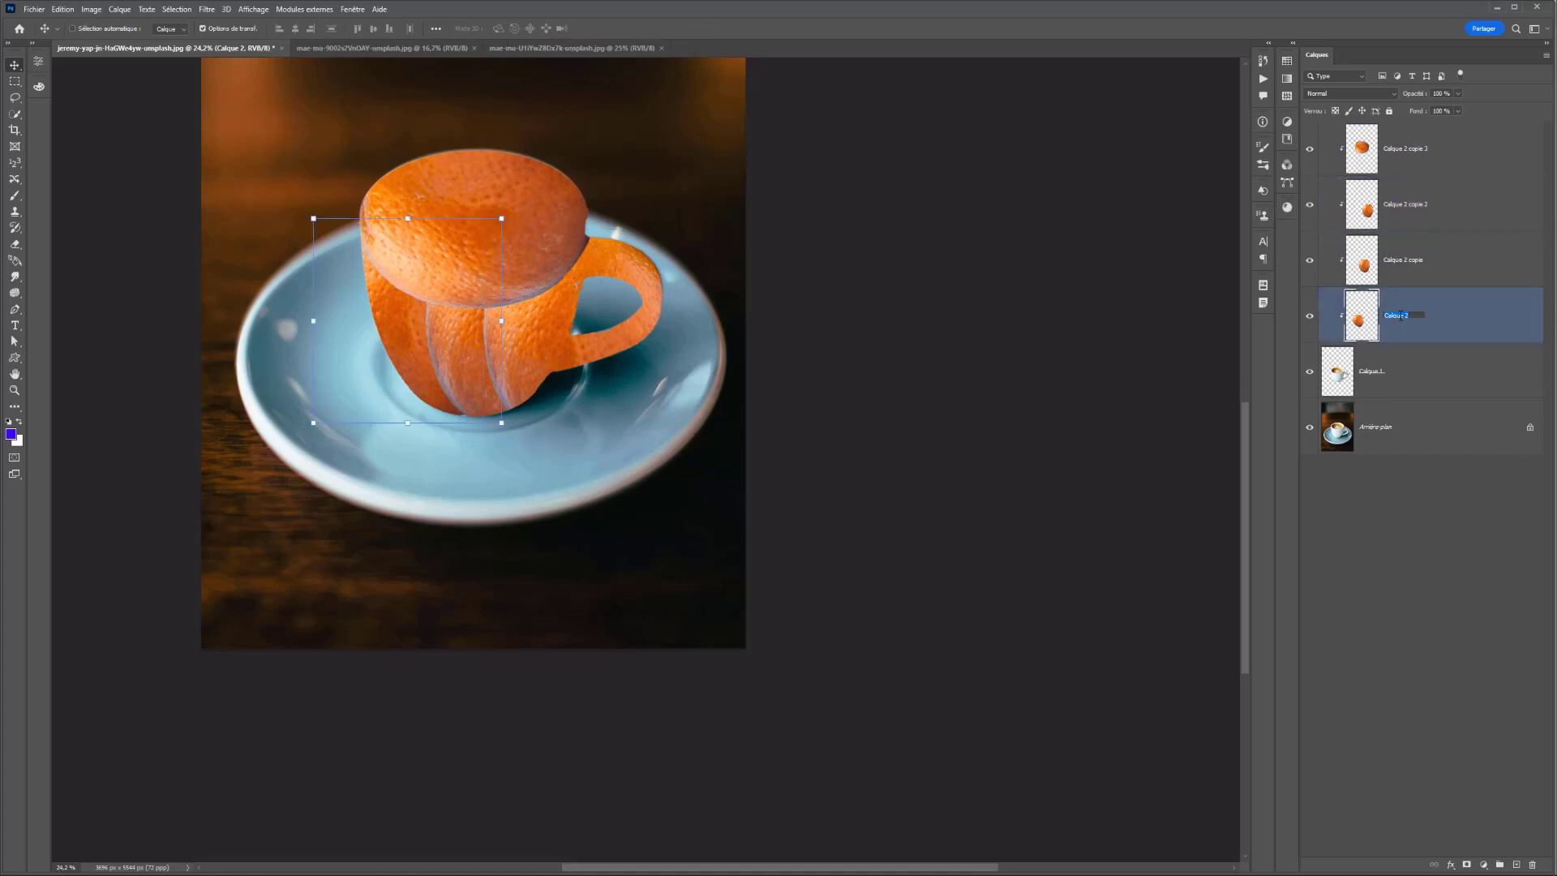
text(base)
key(Return)
Add a white layer mask to each of the three mandarin copies above the base layer, with the Brush tool ready
click(1412, 287)
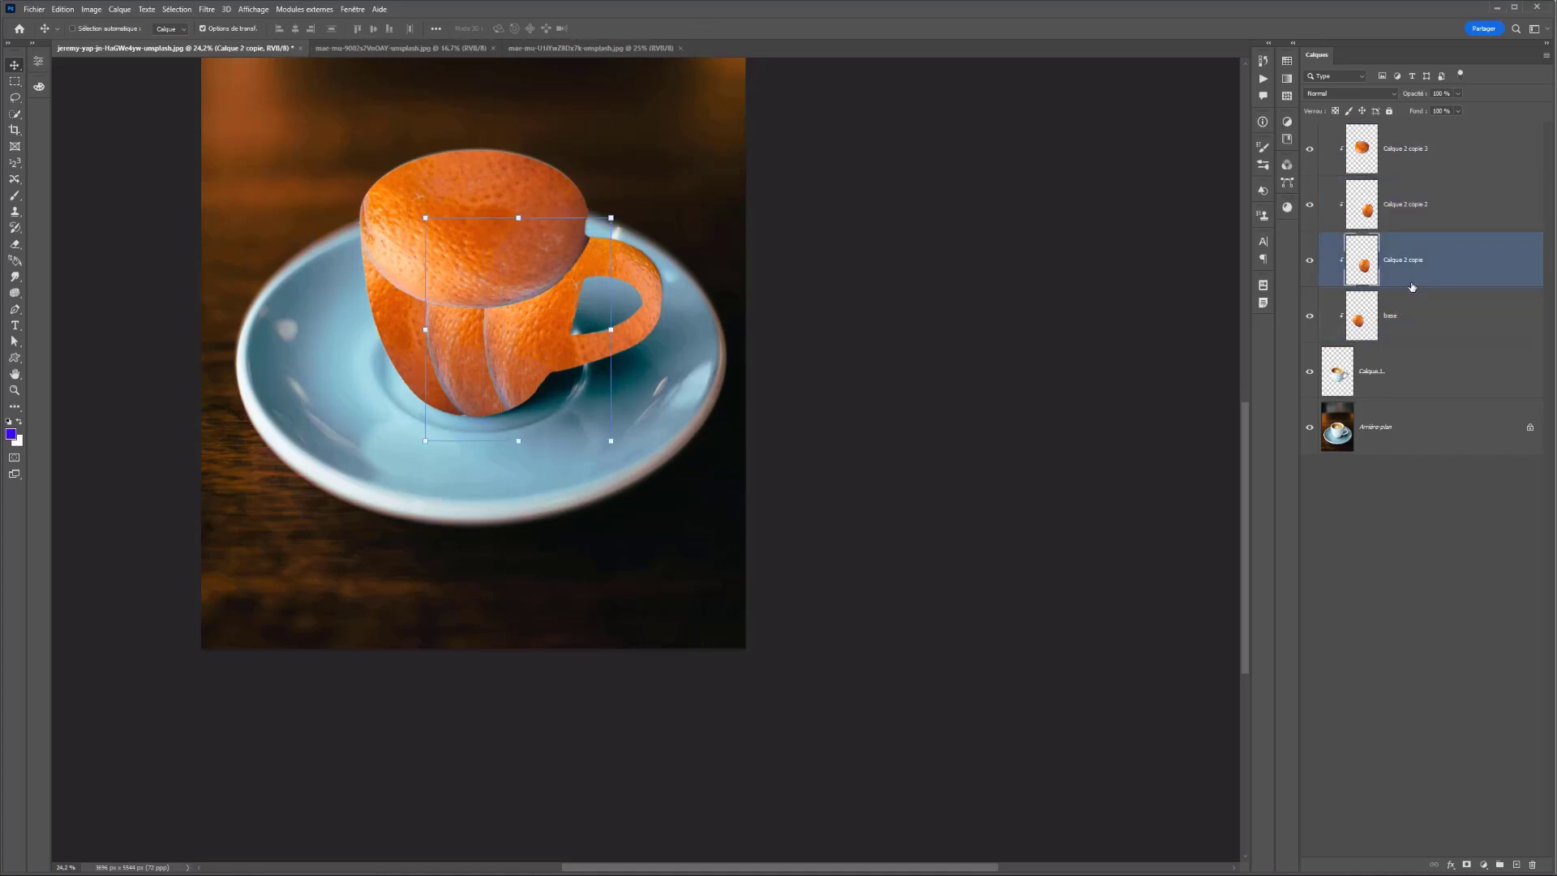
click(1467, 866)
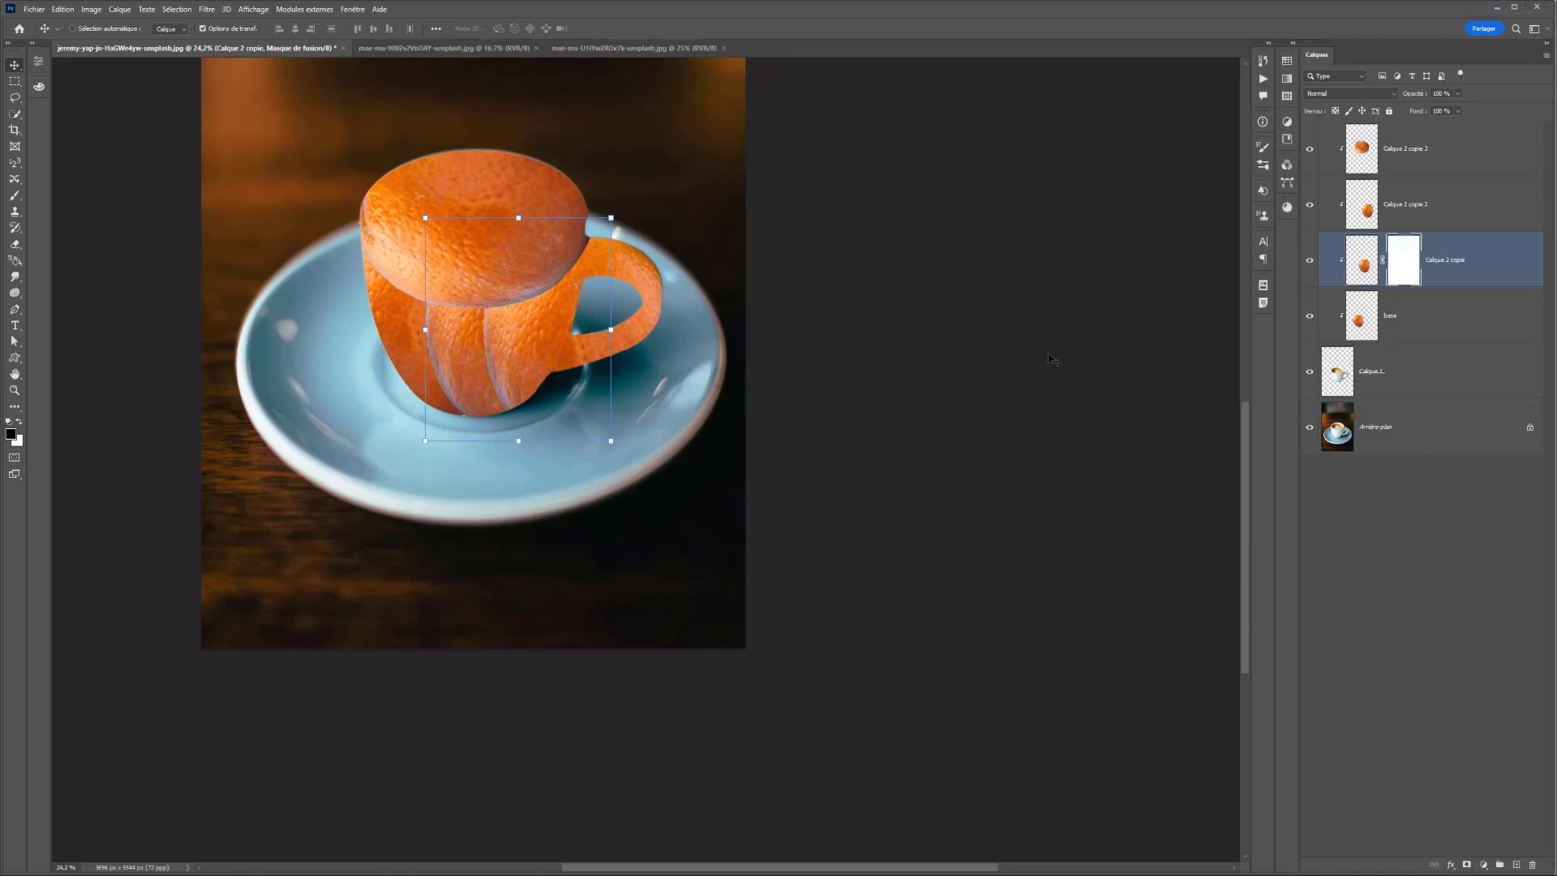
click(14, 195)
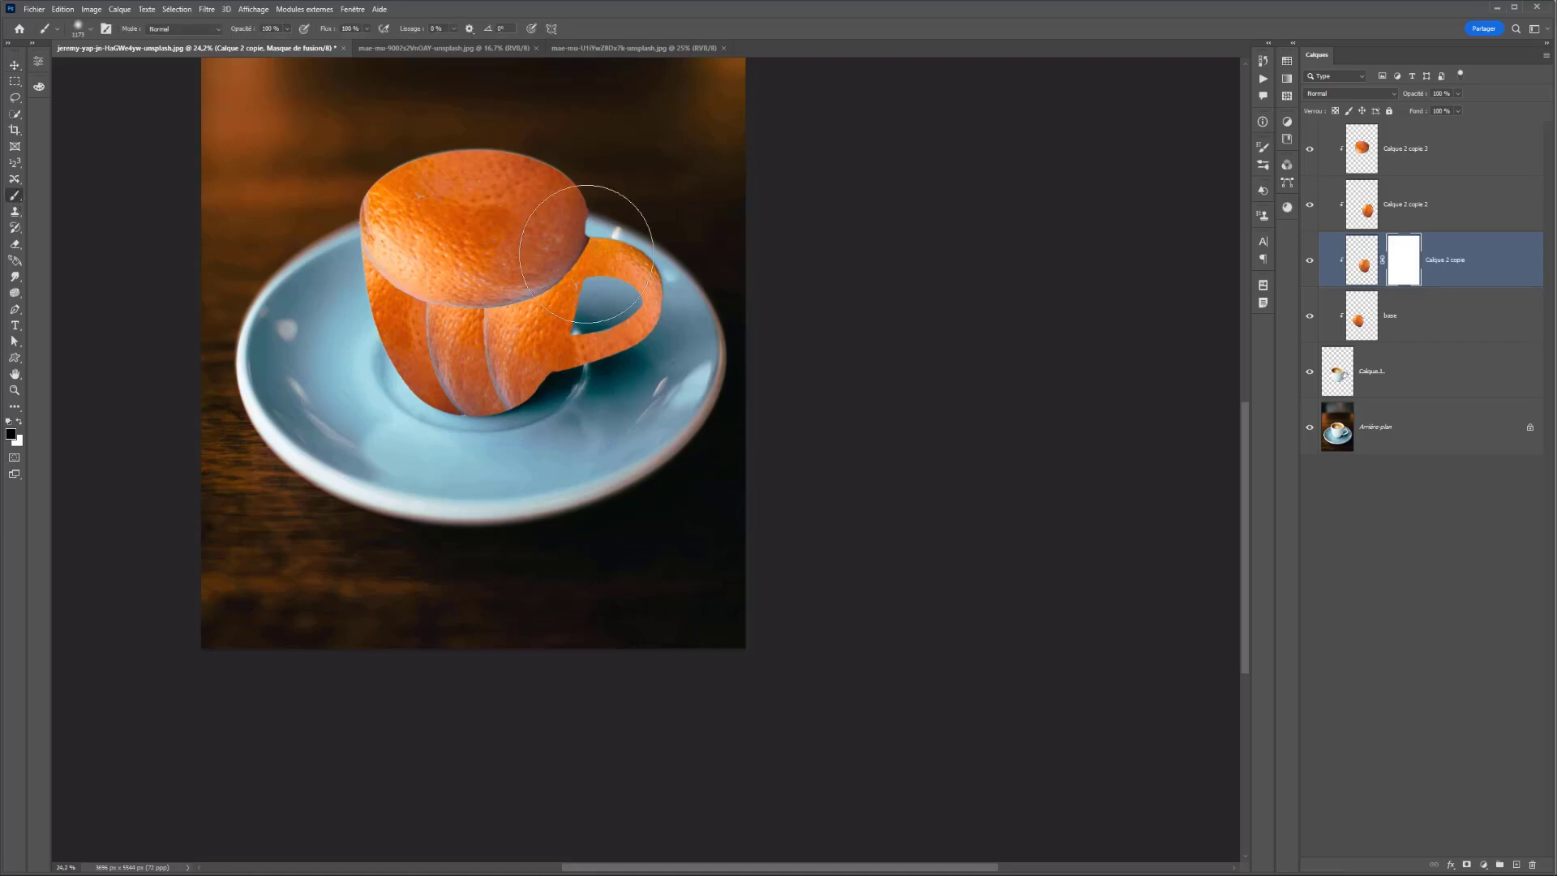
right_click(542, 253)
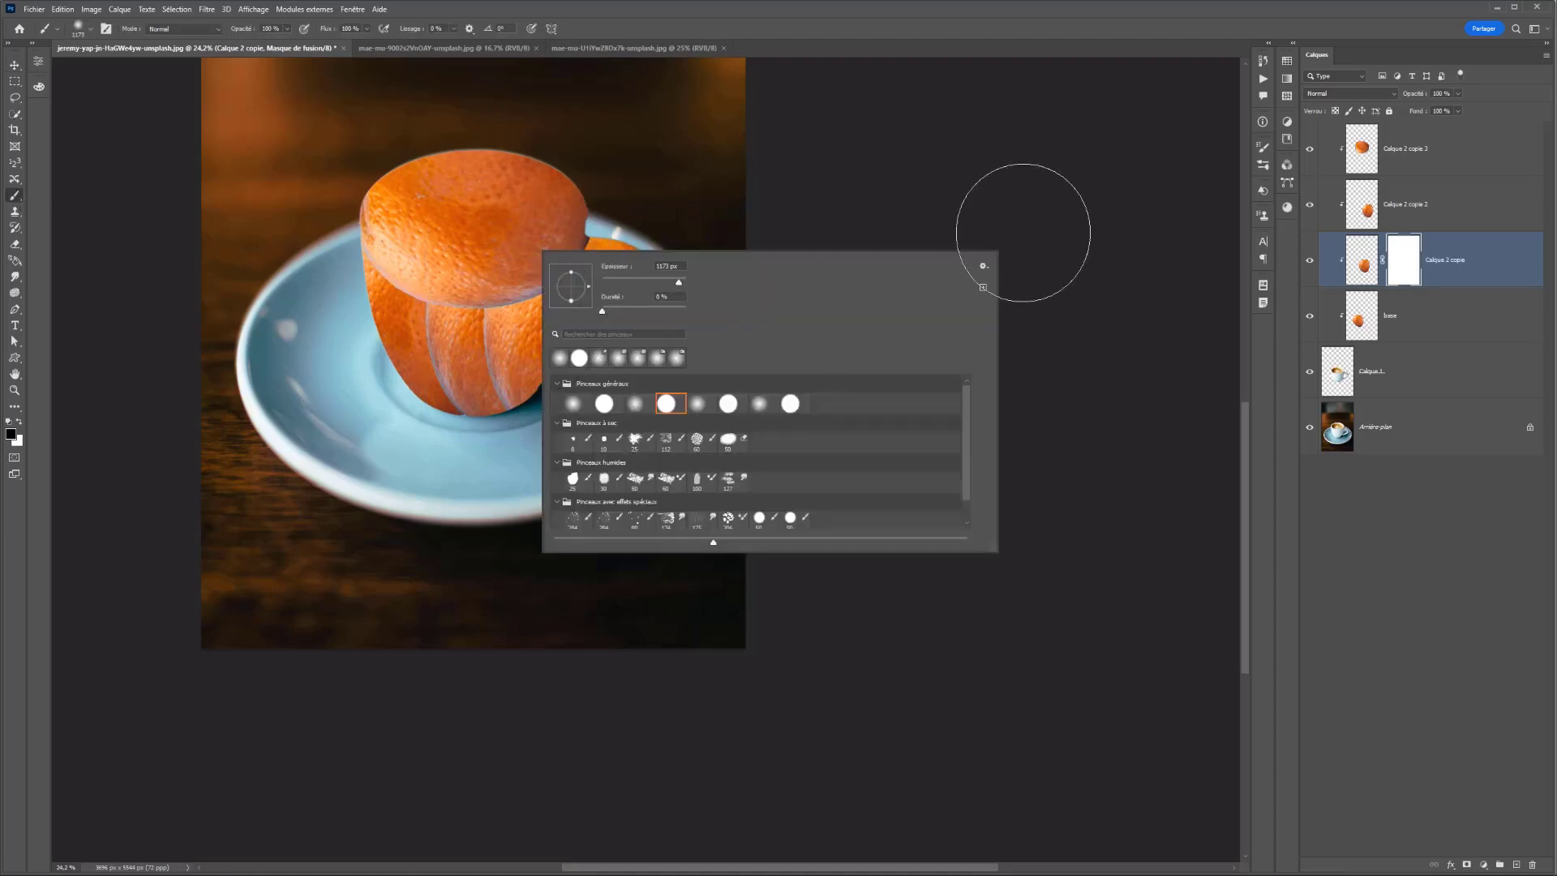
click(1373, 227)
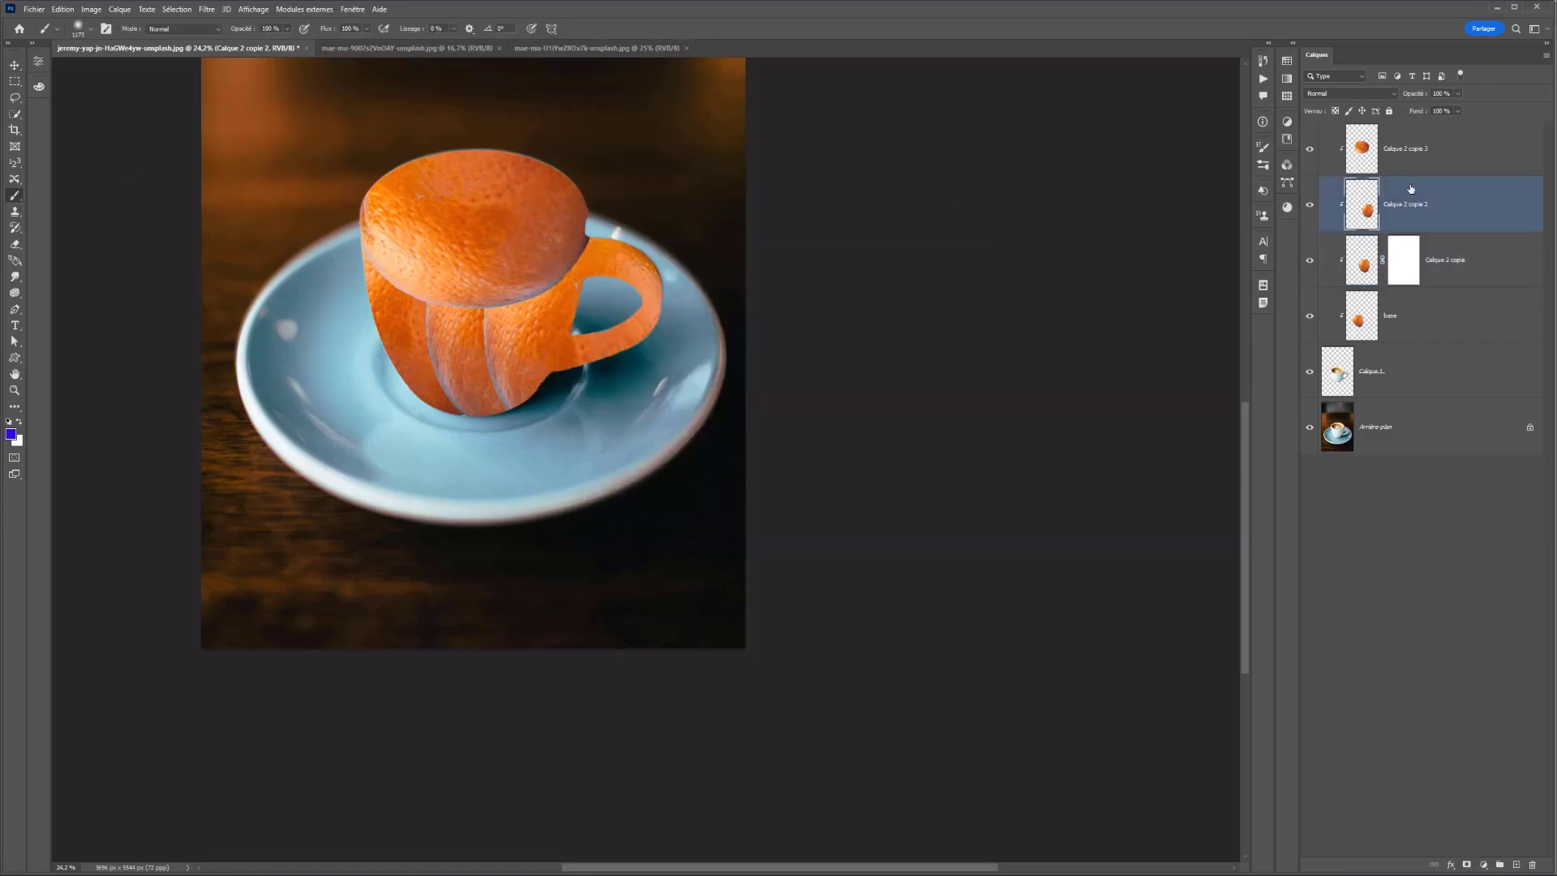
click(1467, 864)
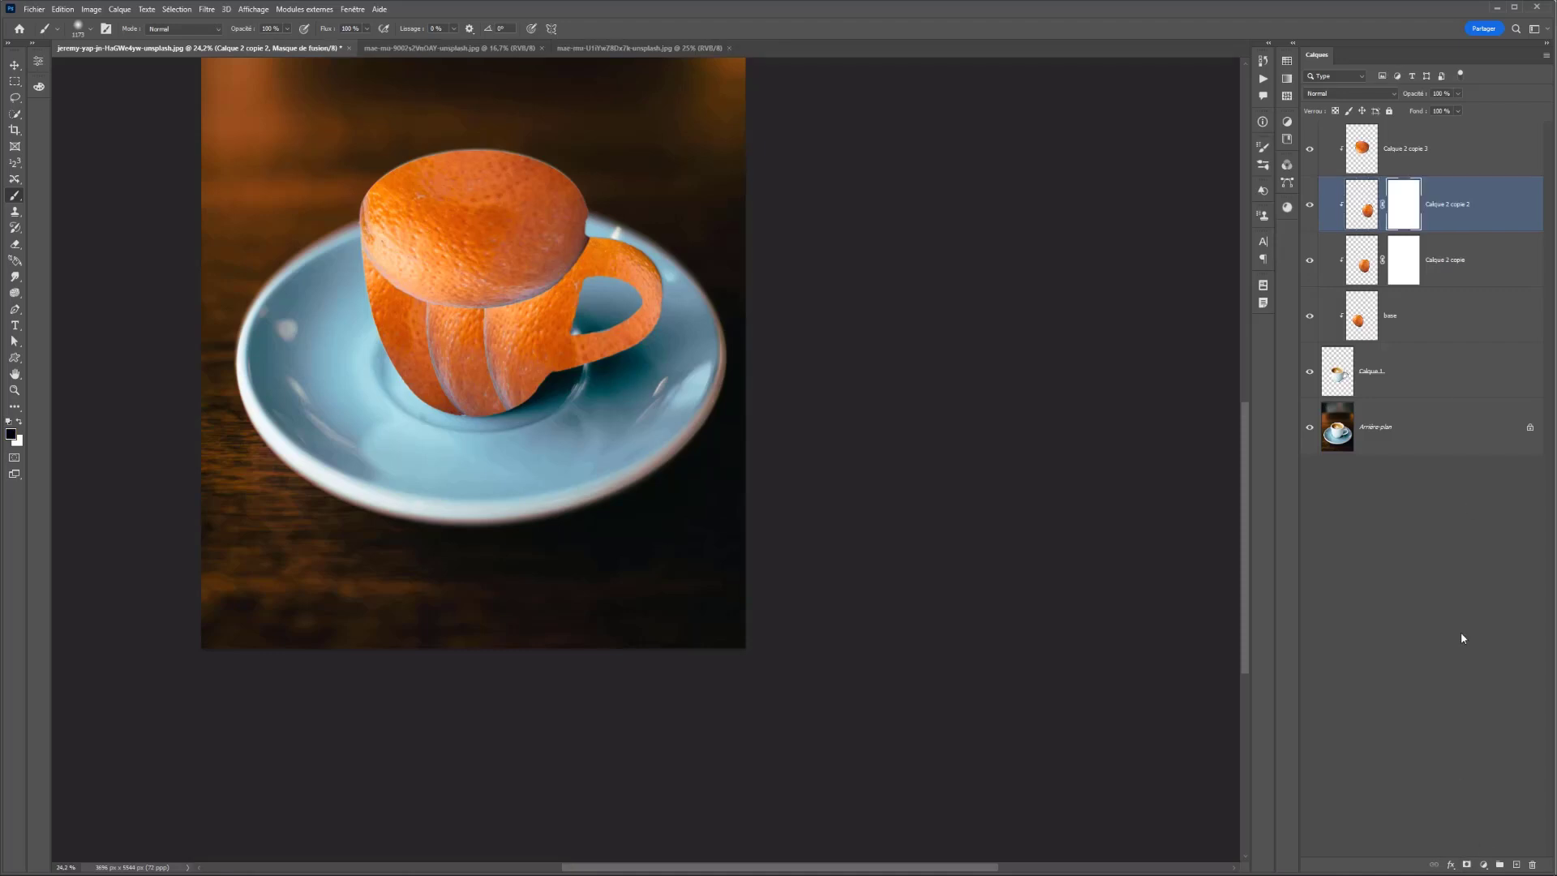
click(1430, 154)
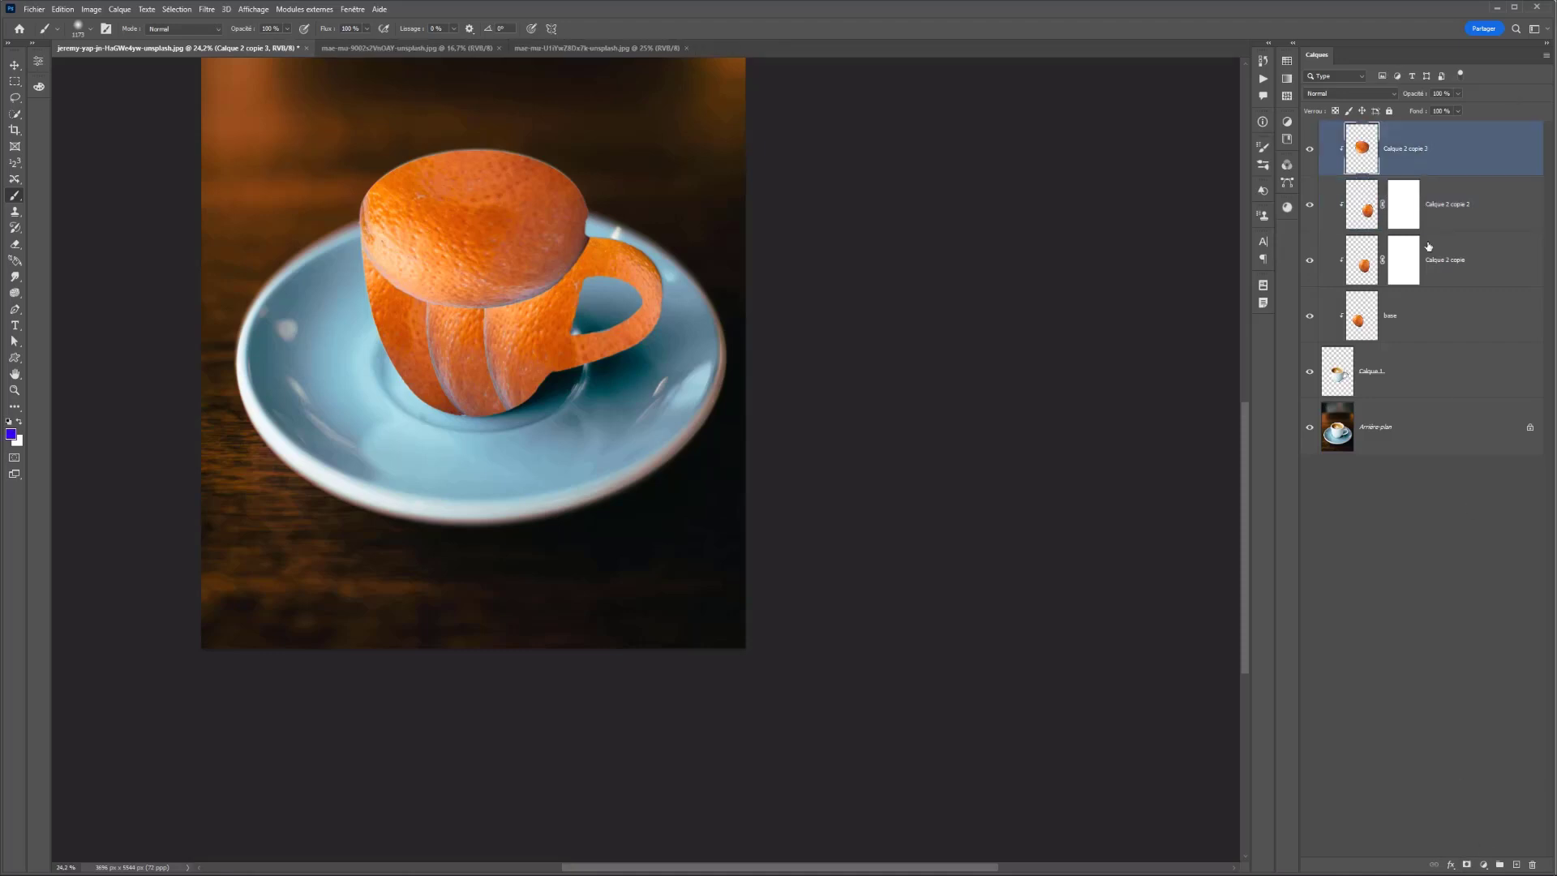
click(1467, 865)
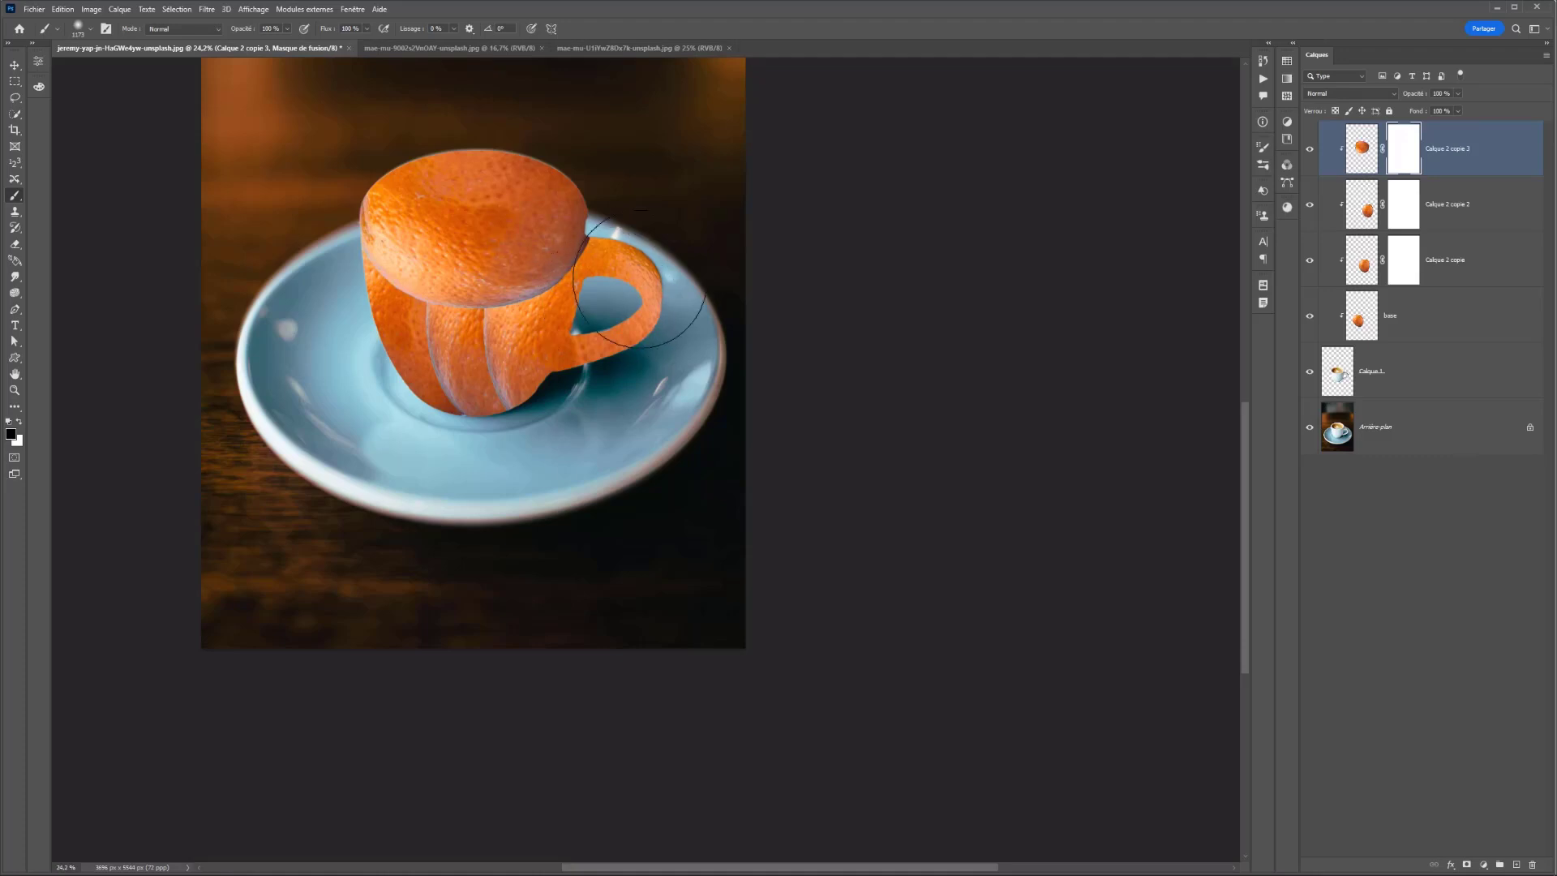
mouse_move(678, 290)
mouse_down()
mouse_move(637, 314)
mouse_move(608, 276)
mouse_move(576, 292)
mouse_move(597, 294)
mouse_up()
key(ctrl+e)
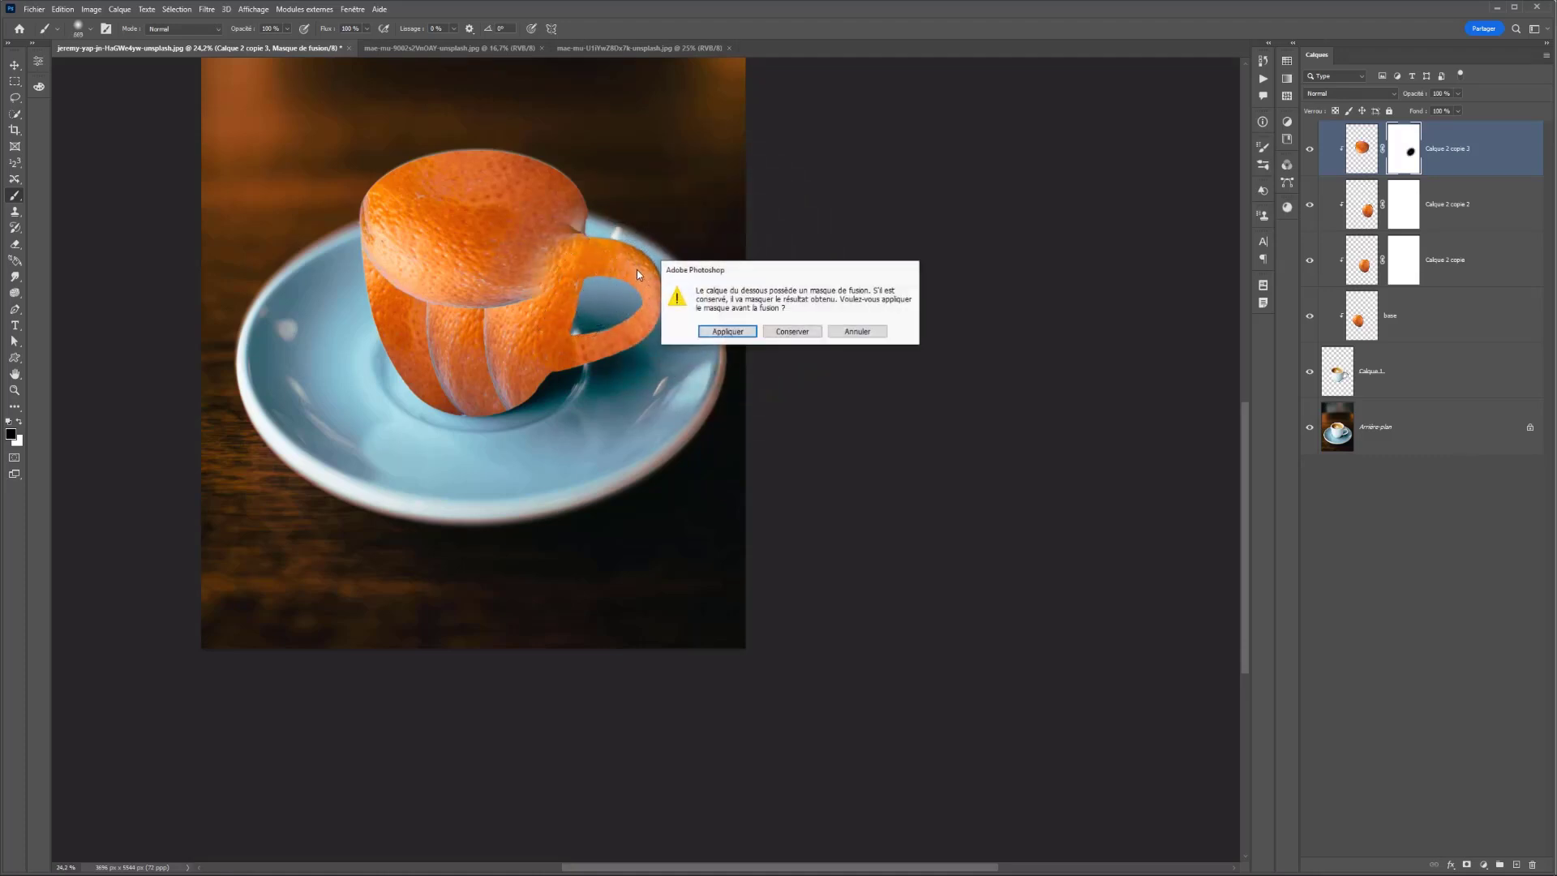
click(841, 334)
drag(715, 299, 677, 301)
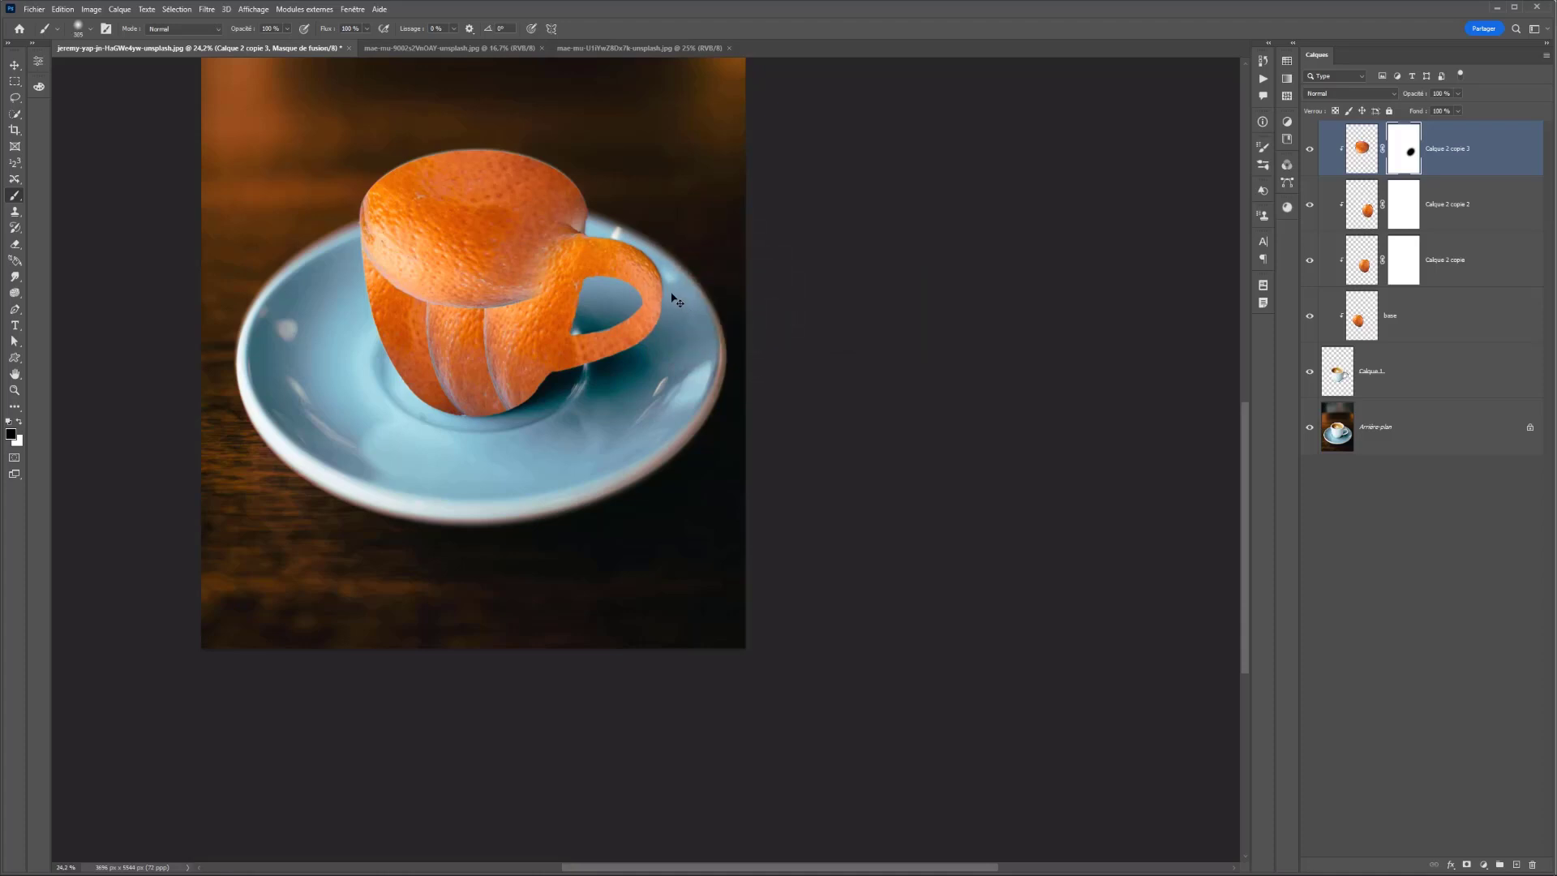
key(ctrl+z)
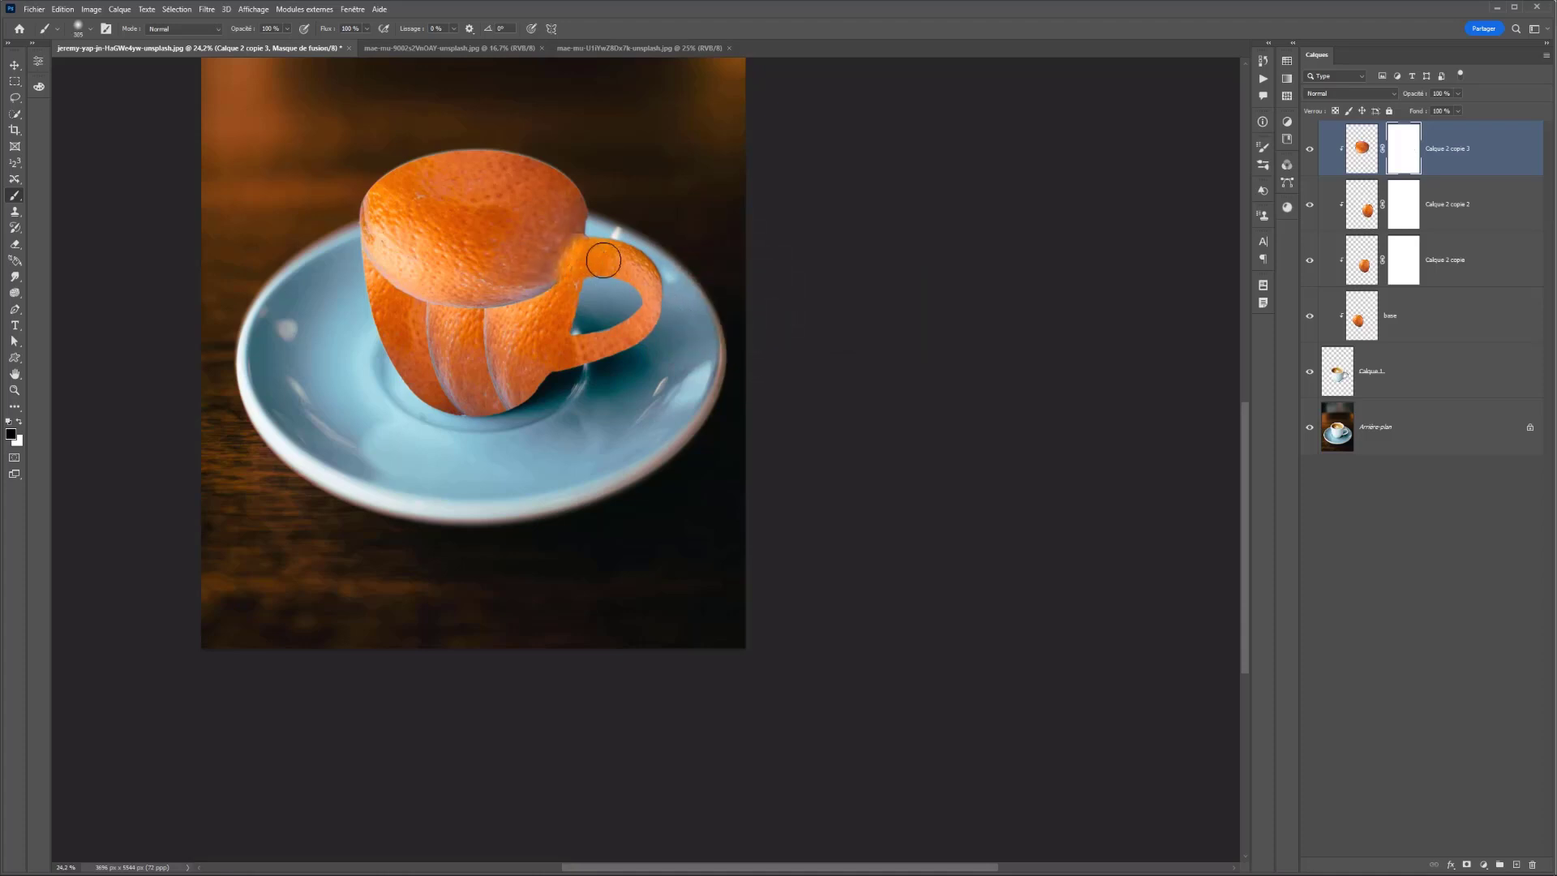
Paint black with a soft brush on the top copy's mask along its lower edge and on the handle mandarin's mask along its left seam
mouse_move(369, 316)
mouse_down()
mouse_move(462, 305)
mouse_move(430, 307)
mouse_move(358, 247)
mouse_move(404, 287)
mouse_move(551, 288)
mouse_move(538, 295)
mouse_up()
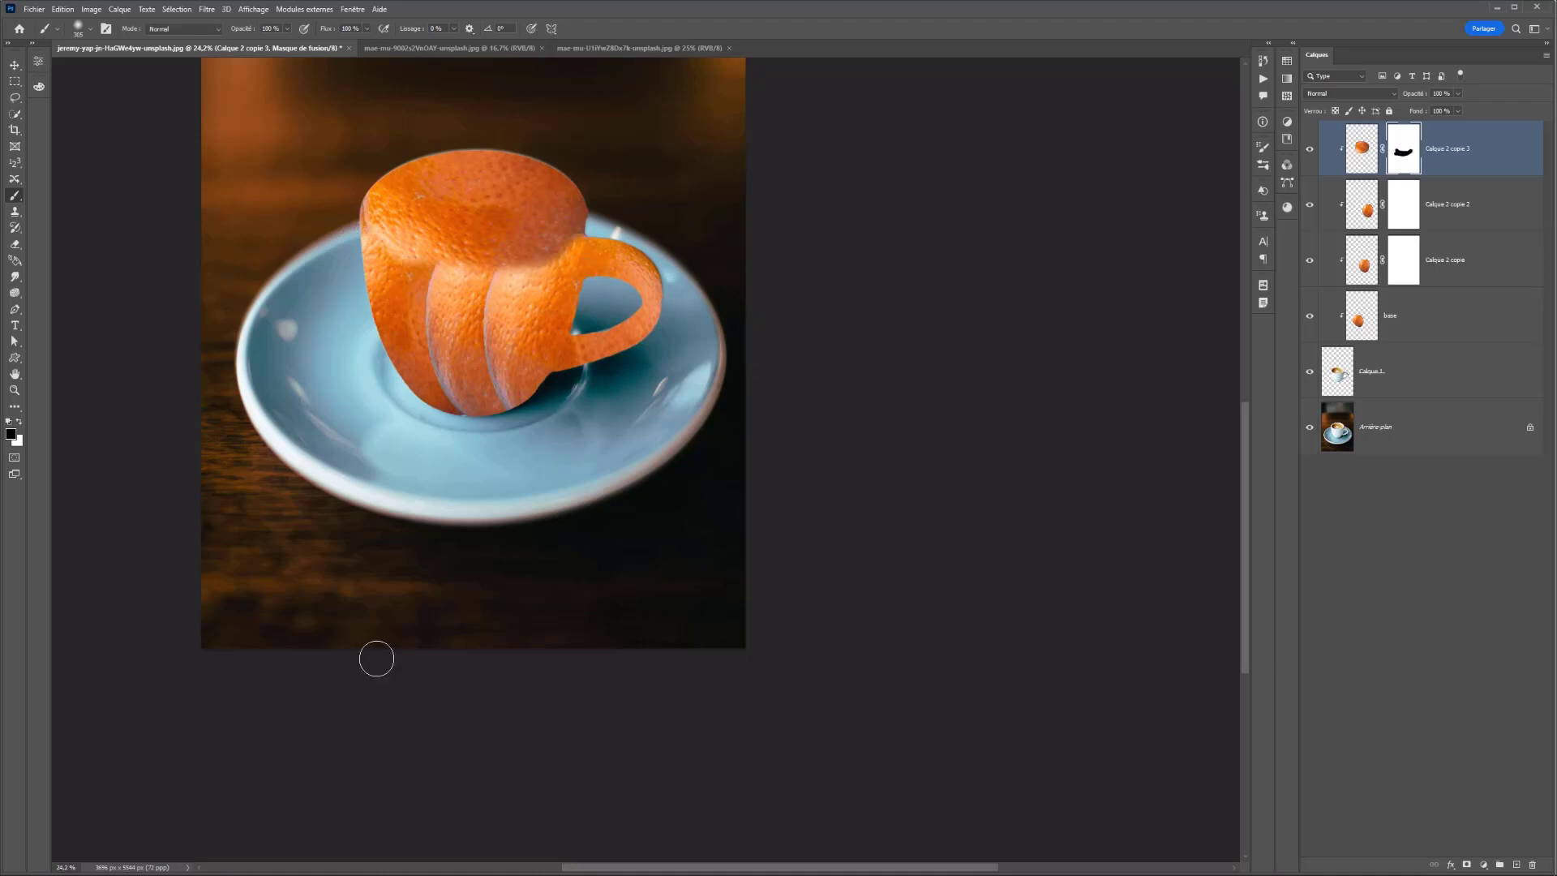
click(1431, 210)
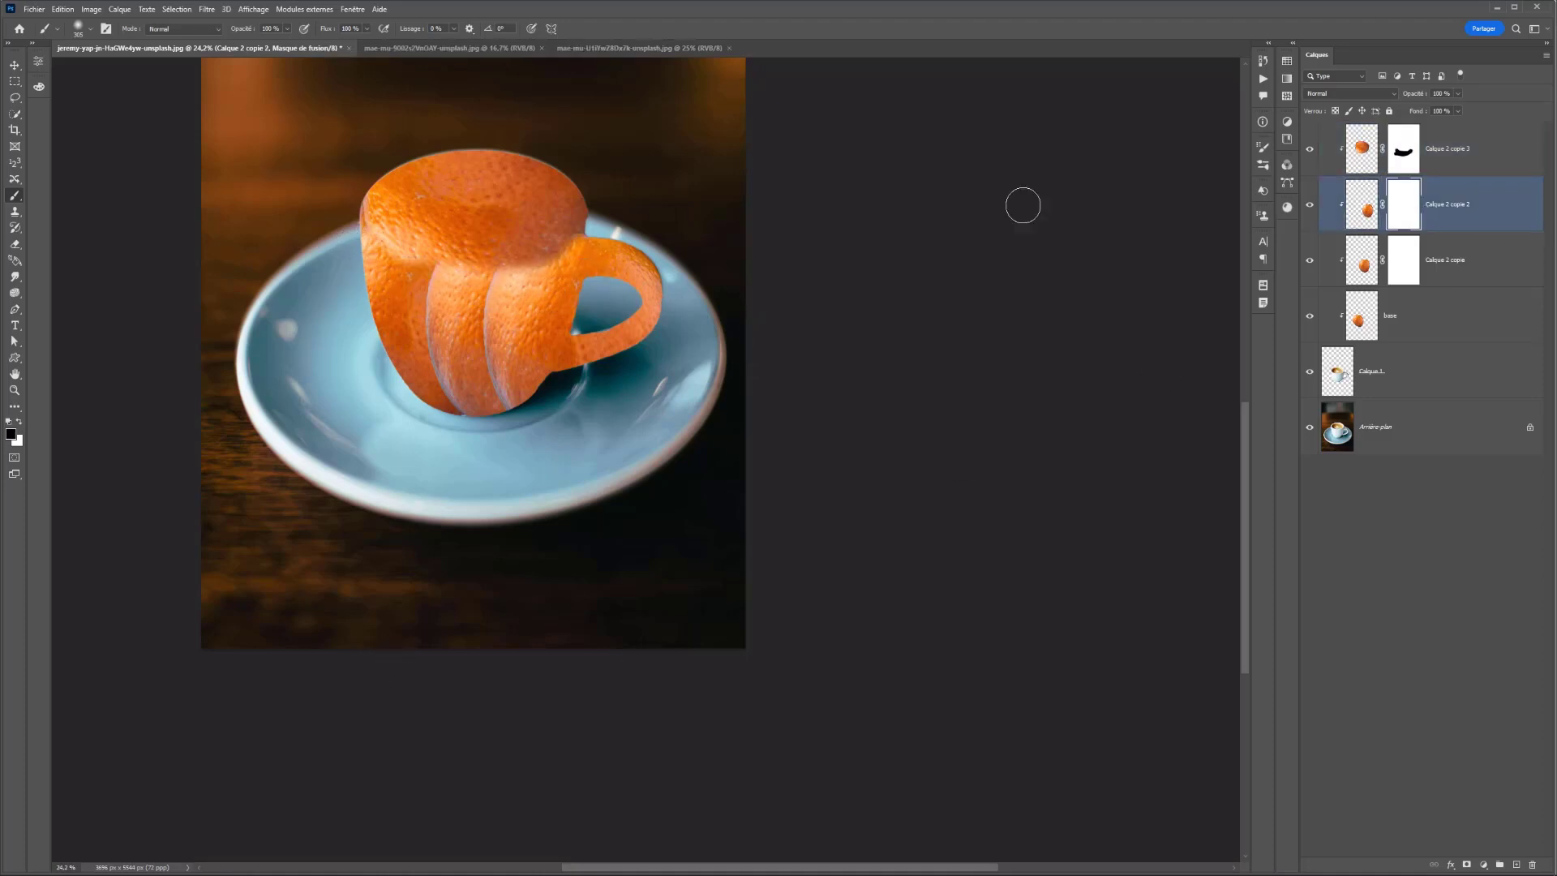
right_click(646, 250)
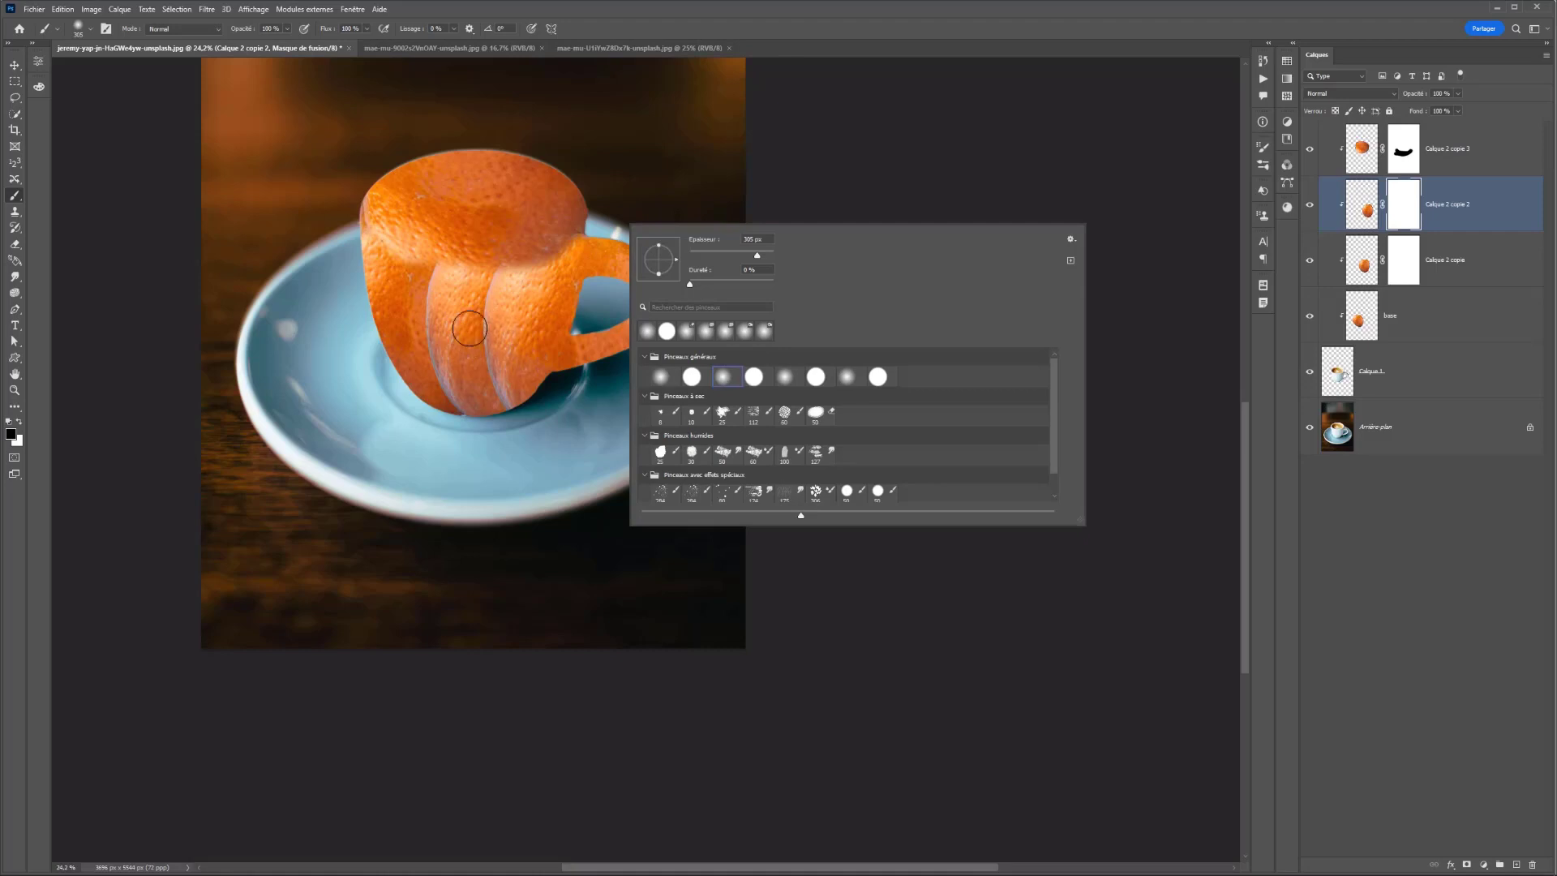
click(514, 333)
mouse_move(512, 327)
mouse_down()
mouse_move(503, 284)
mouse_move(491, 356)
mouse_move(495, 274)
mouse_move(468, 371)
mouse_move(478, 403)
mouse_up()
Paint black on the middle mandarin copy's mask to blend its left seam into the base mandarin
click(1393, 280)
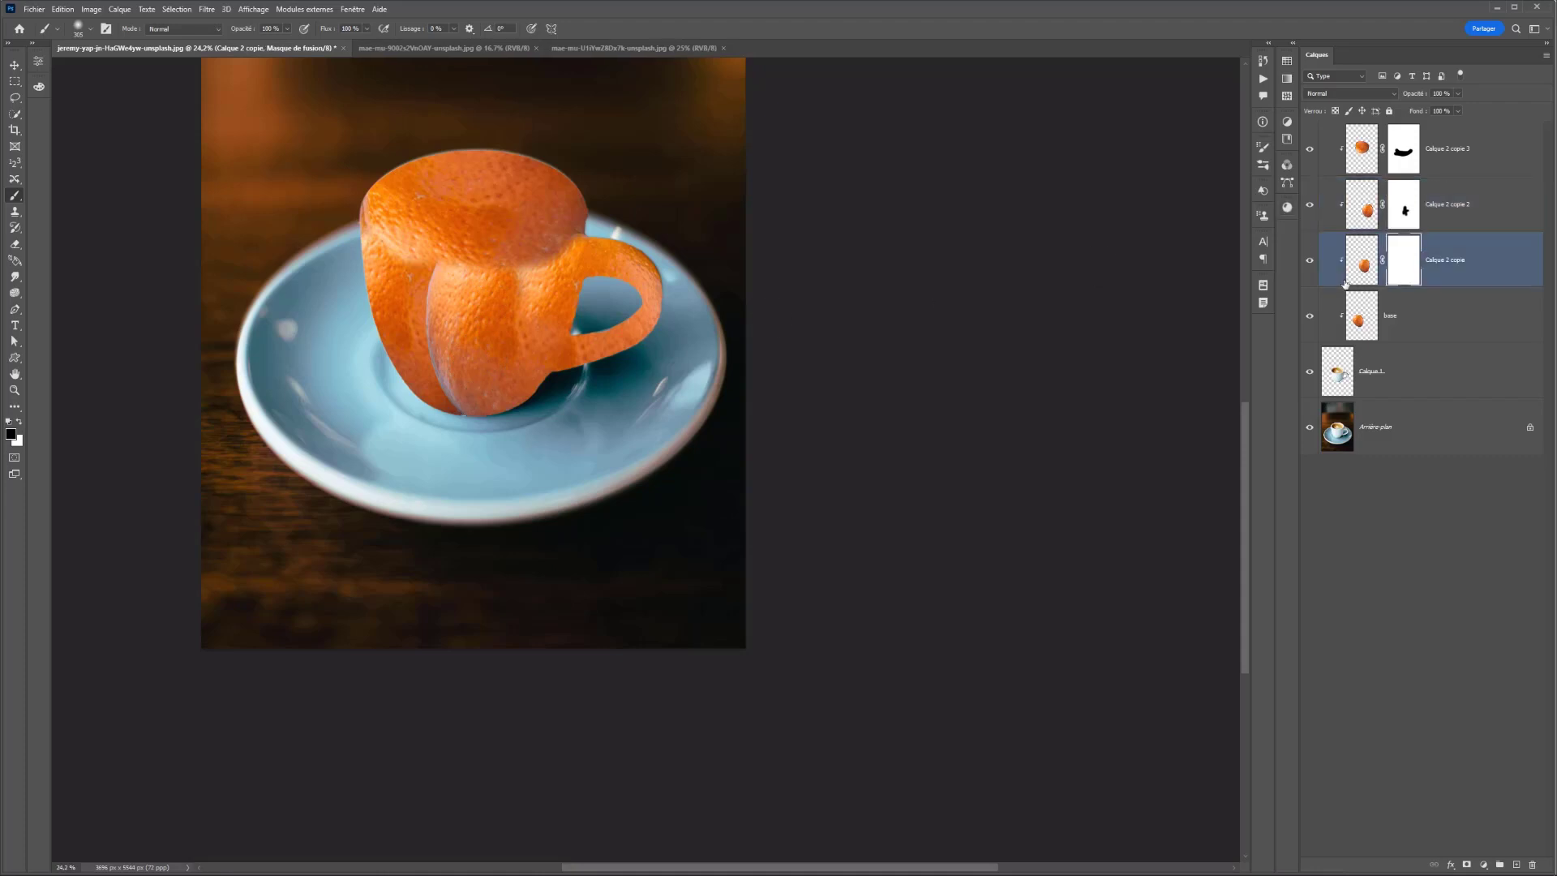
mouse_move(421, 297)
mouse_down()
mouse_move(426, 368)
mouse_move(461, 399)
mouse_move(421, 386)
mouse_move(455, 410)
mouse_move(432, 396)
mouse_move(429, 253)
mouse_move(418, 384)
mouse_up()
key(ctrl+z)
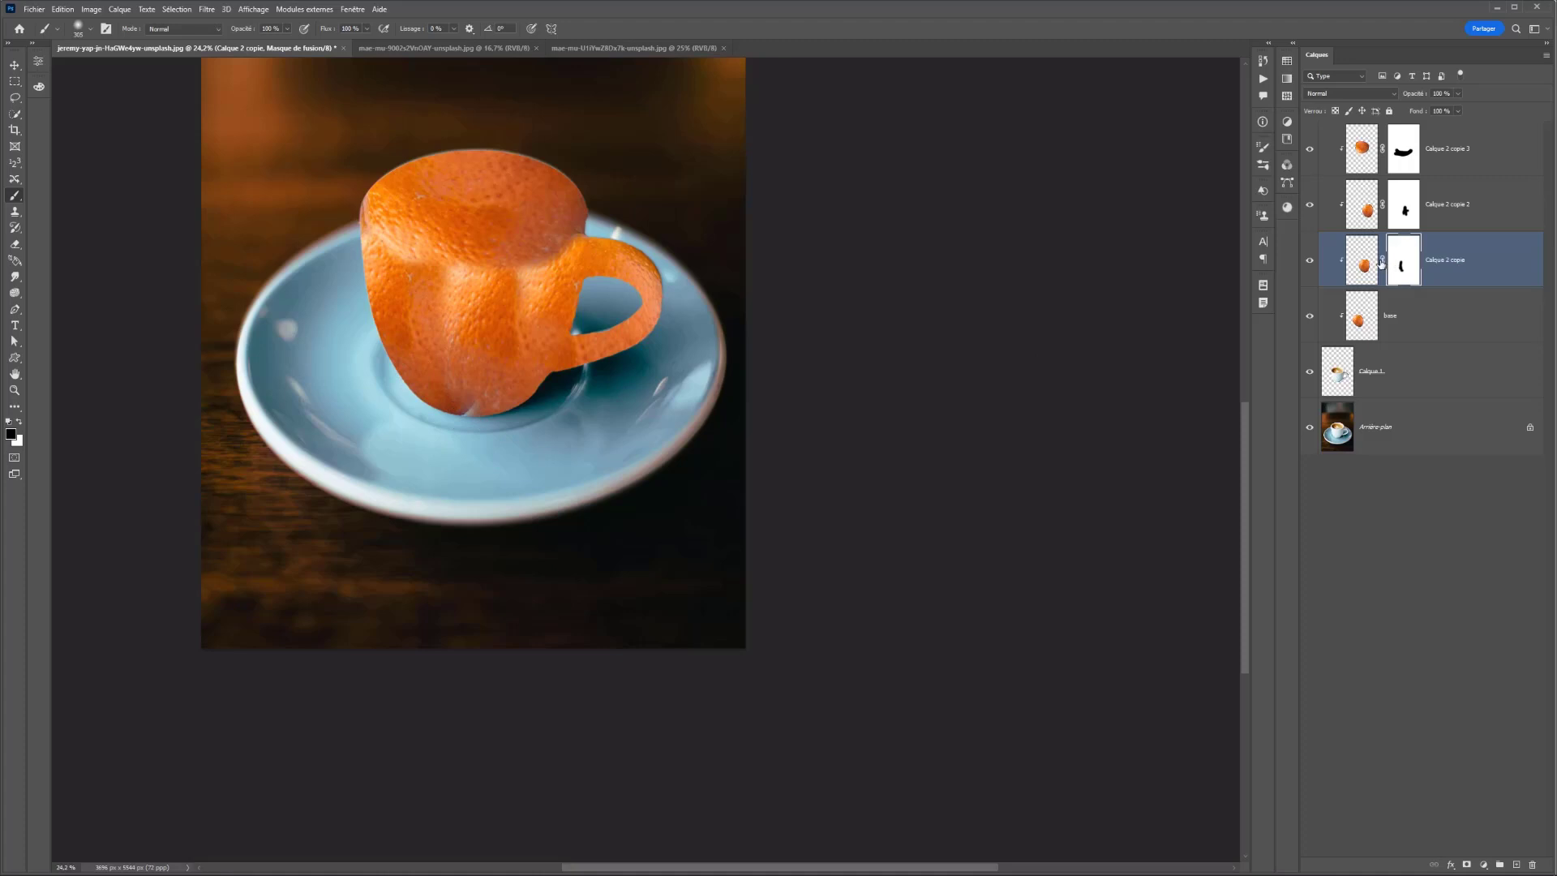
Warp the middle mandarin copy's image, reshaping its lower left part over the bottom of the cup
click(1370, 278)
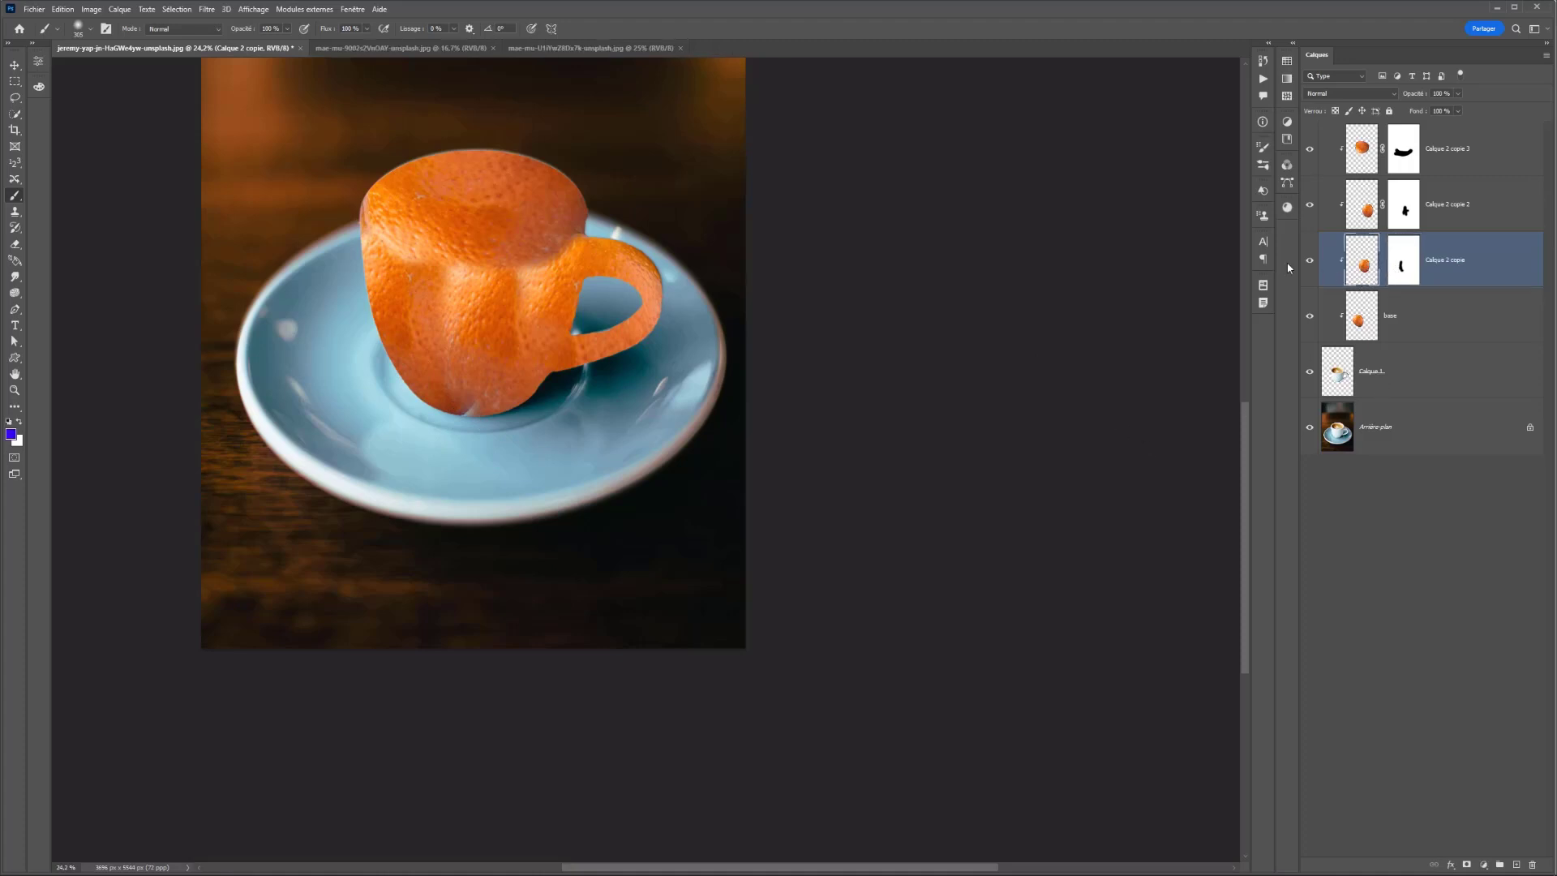
key(ctrl+t)
right_click(477, 349)
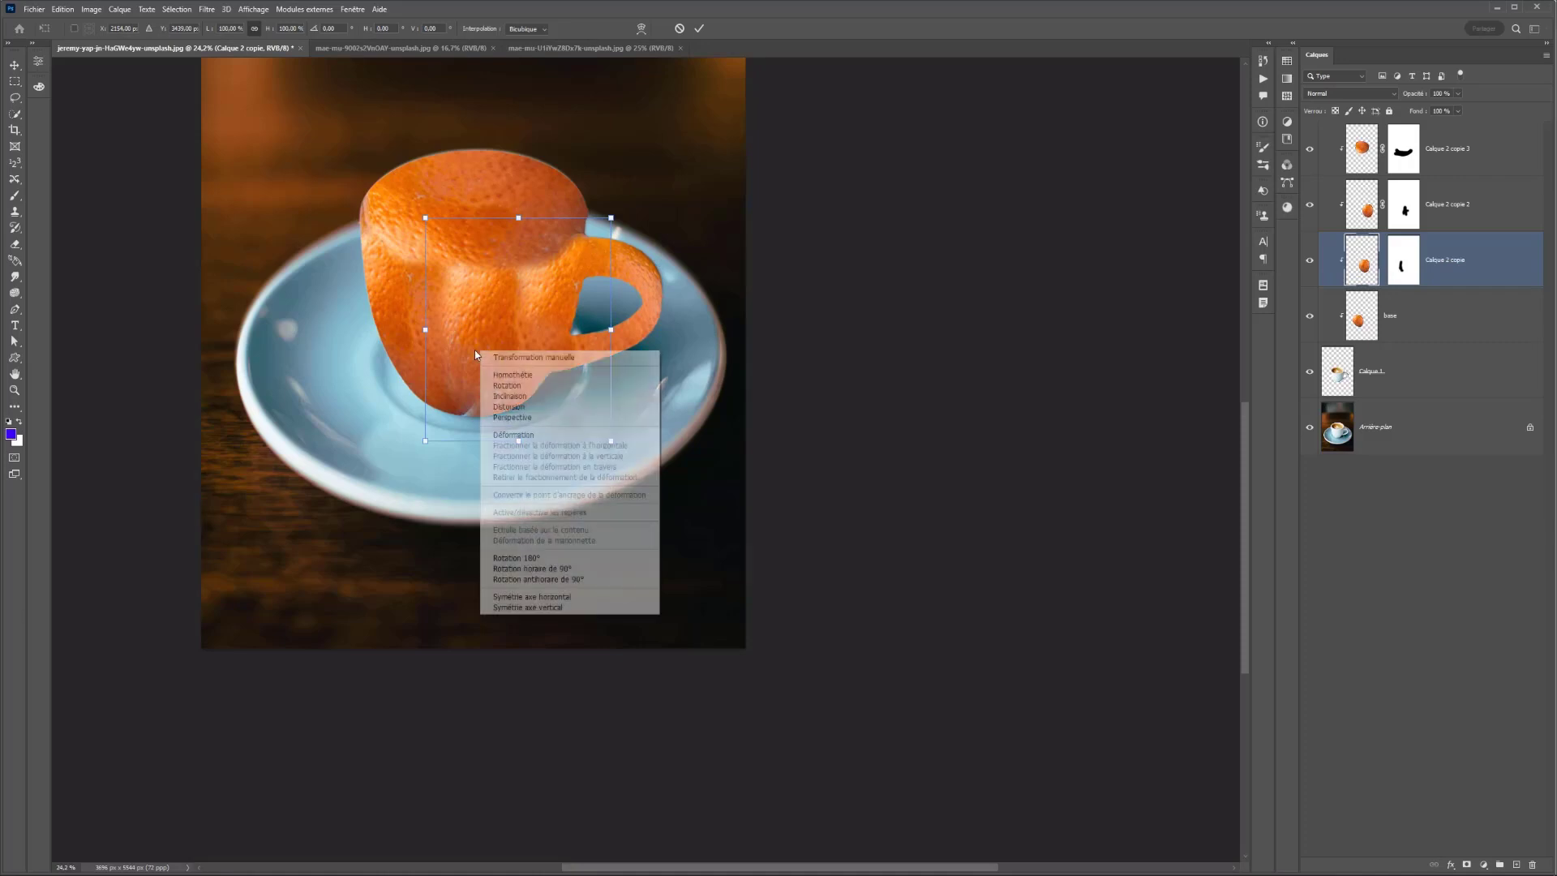
click(513, 434)
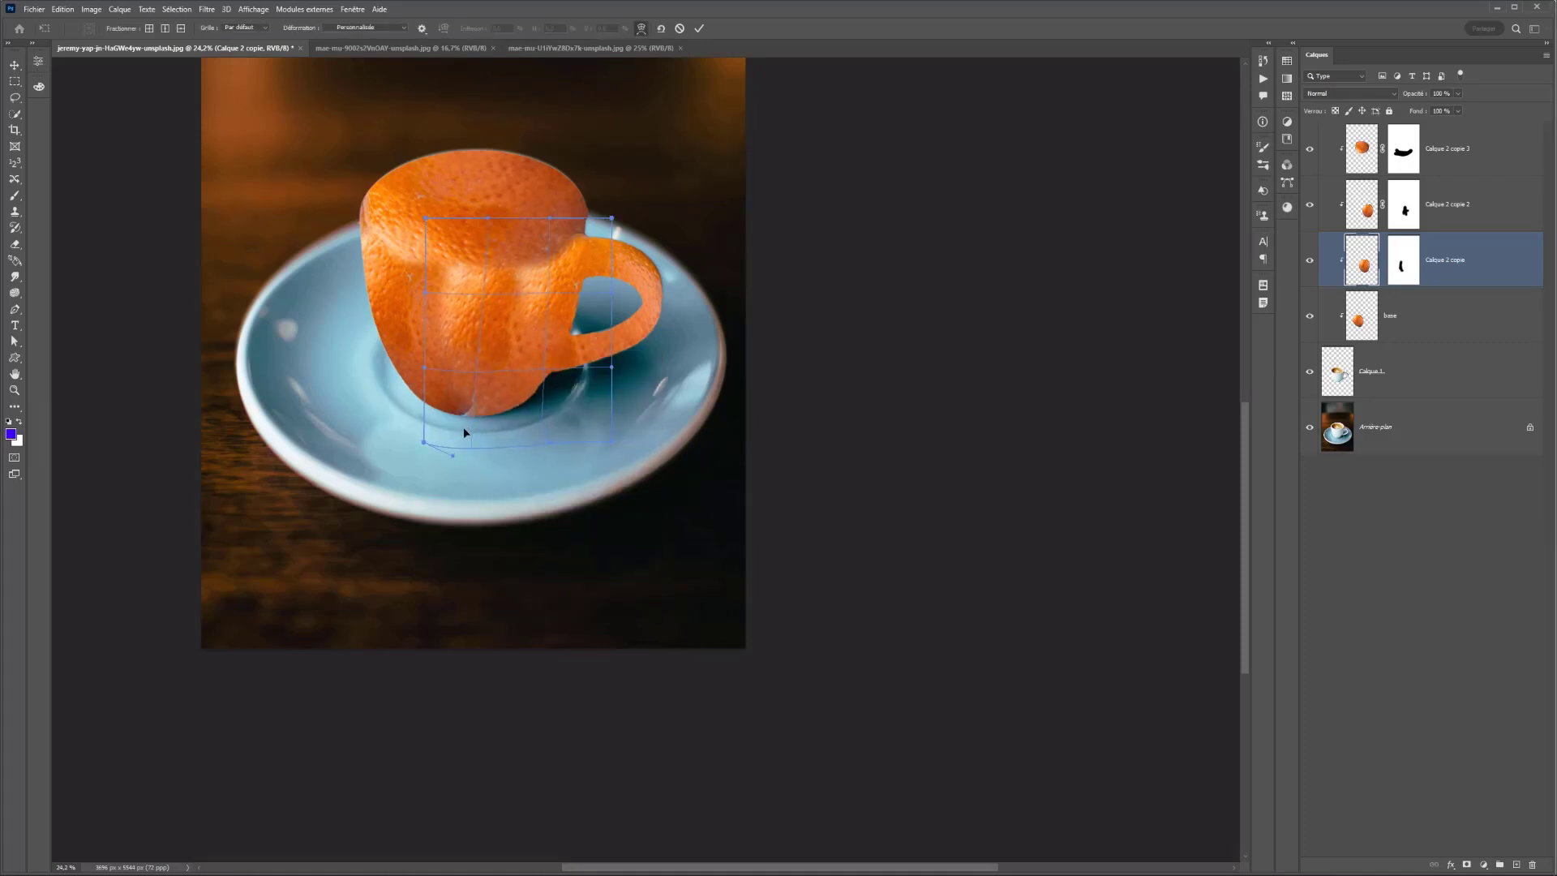
mouse_move(464, 427)
mouse_down()
mouse_move(452, 439)
mouse_move(476, 445)
mouse_move(486, 426)
mouse_move(456, 376)
mouse_move(460, 396)
mouse_move(532, 348)
mouse_up()
key(Return)
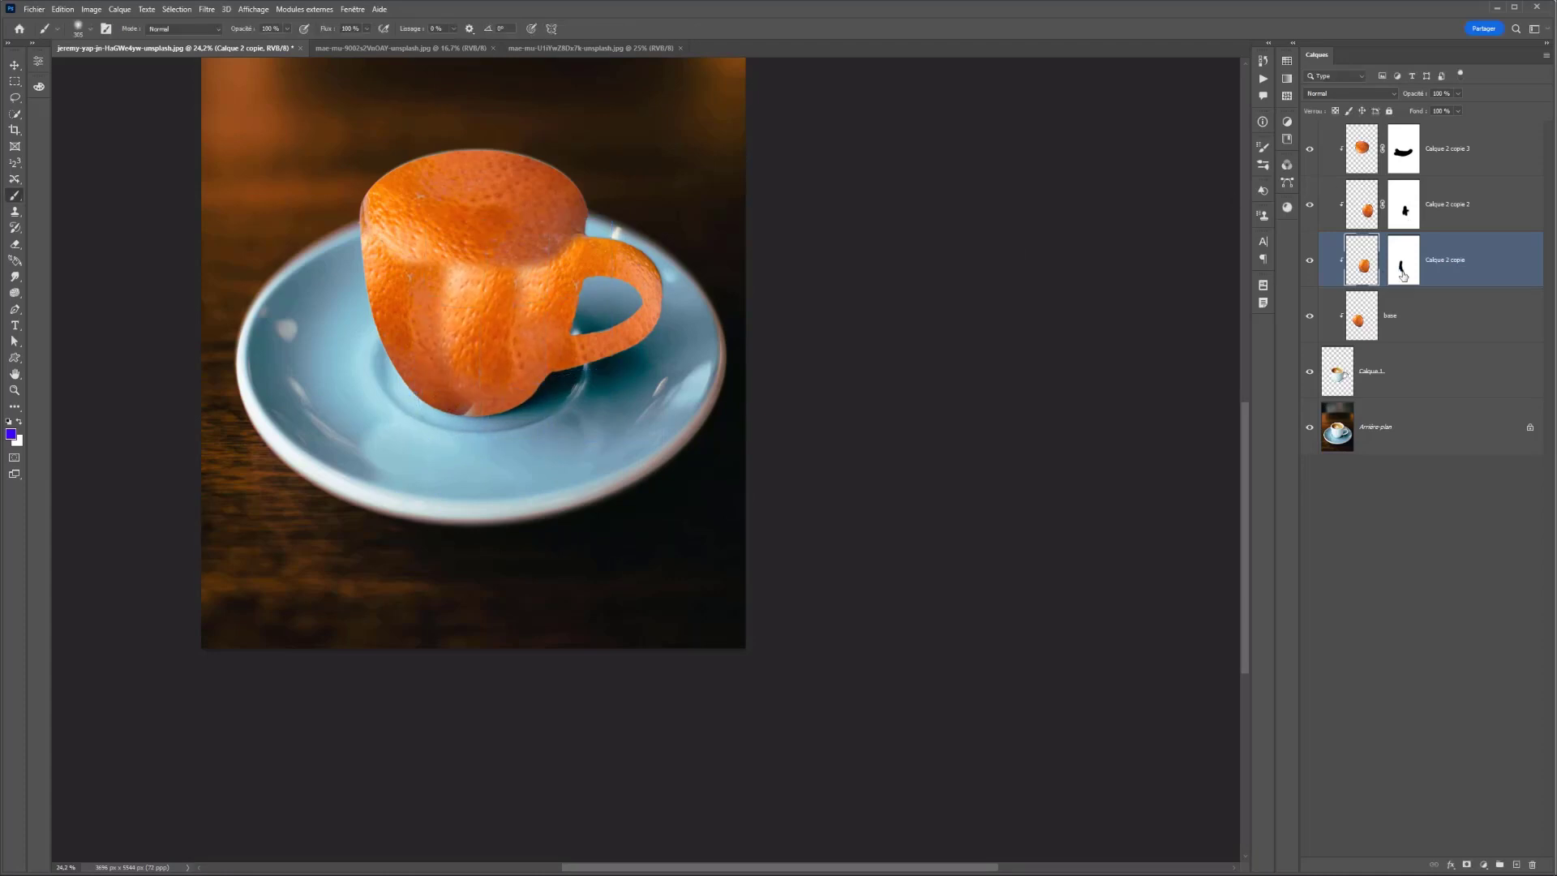
Paint white on the middle mandarin copy's mask to bring back the peel along the bottom of the cup
click(1400, 266)
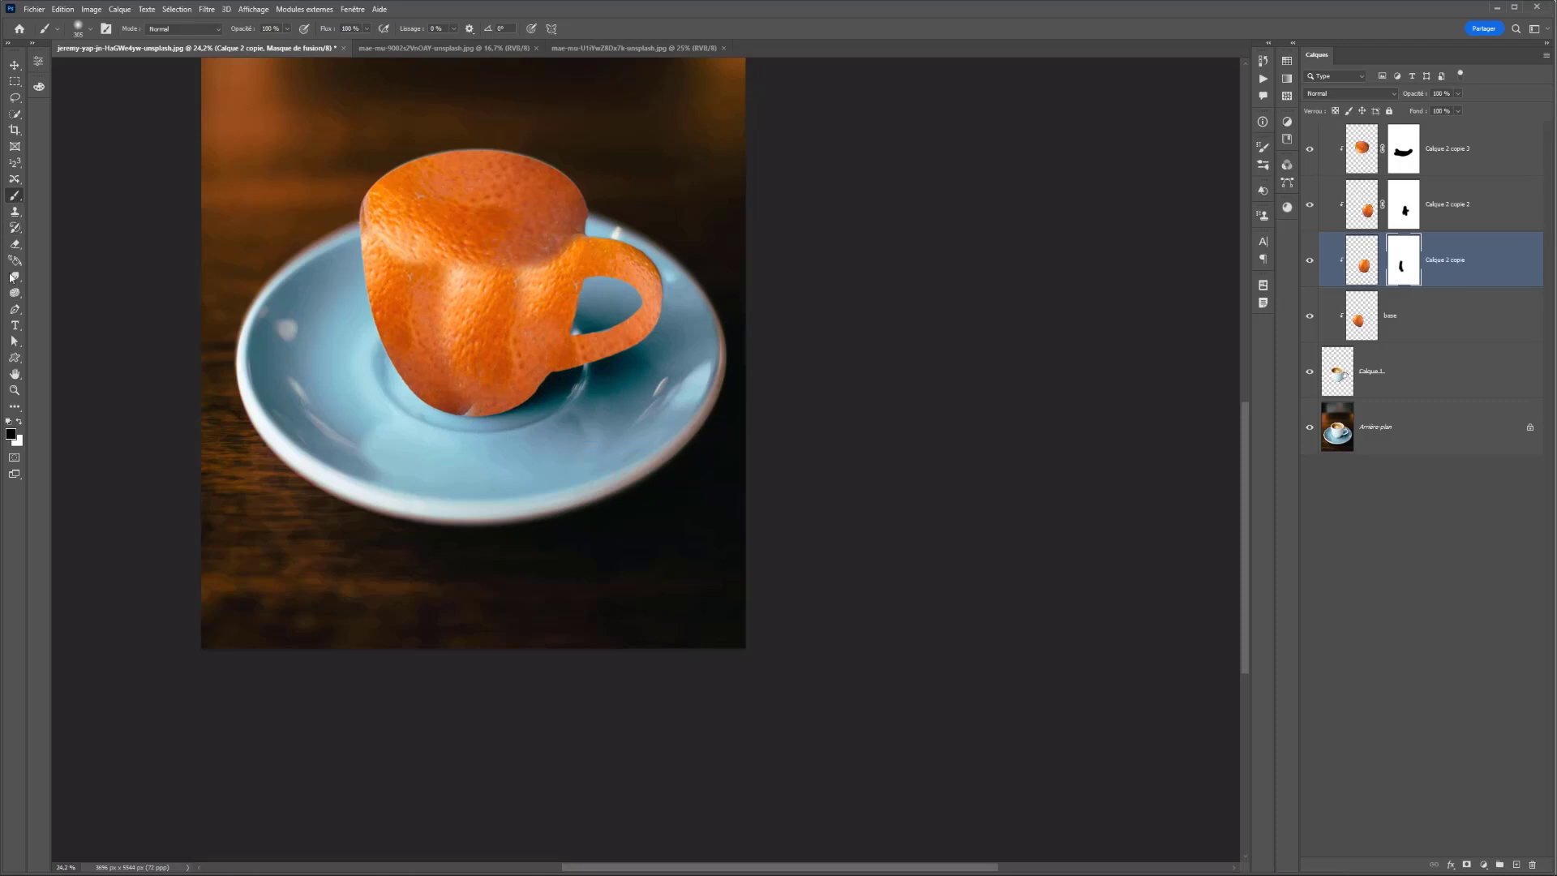
click(17, 421)
drag(481, 404, 461, 414)
Compare the peel-covered cup with the original photo by hiding and reshowing the cutout cup layer
scroll(330, 250, down, 1)
scroll(369, 237, down, 2)
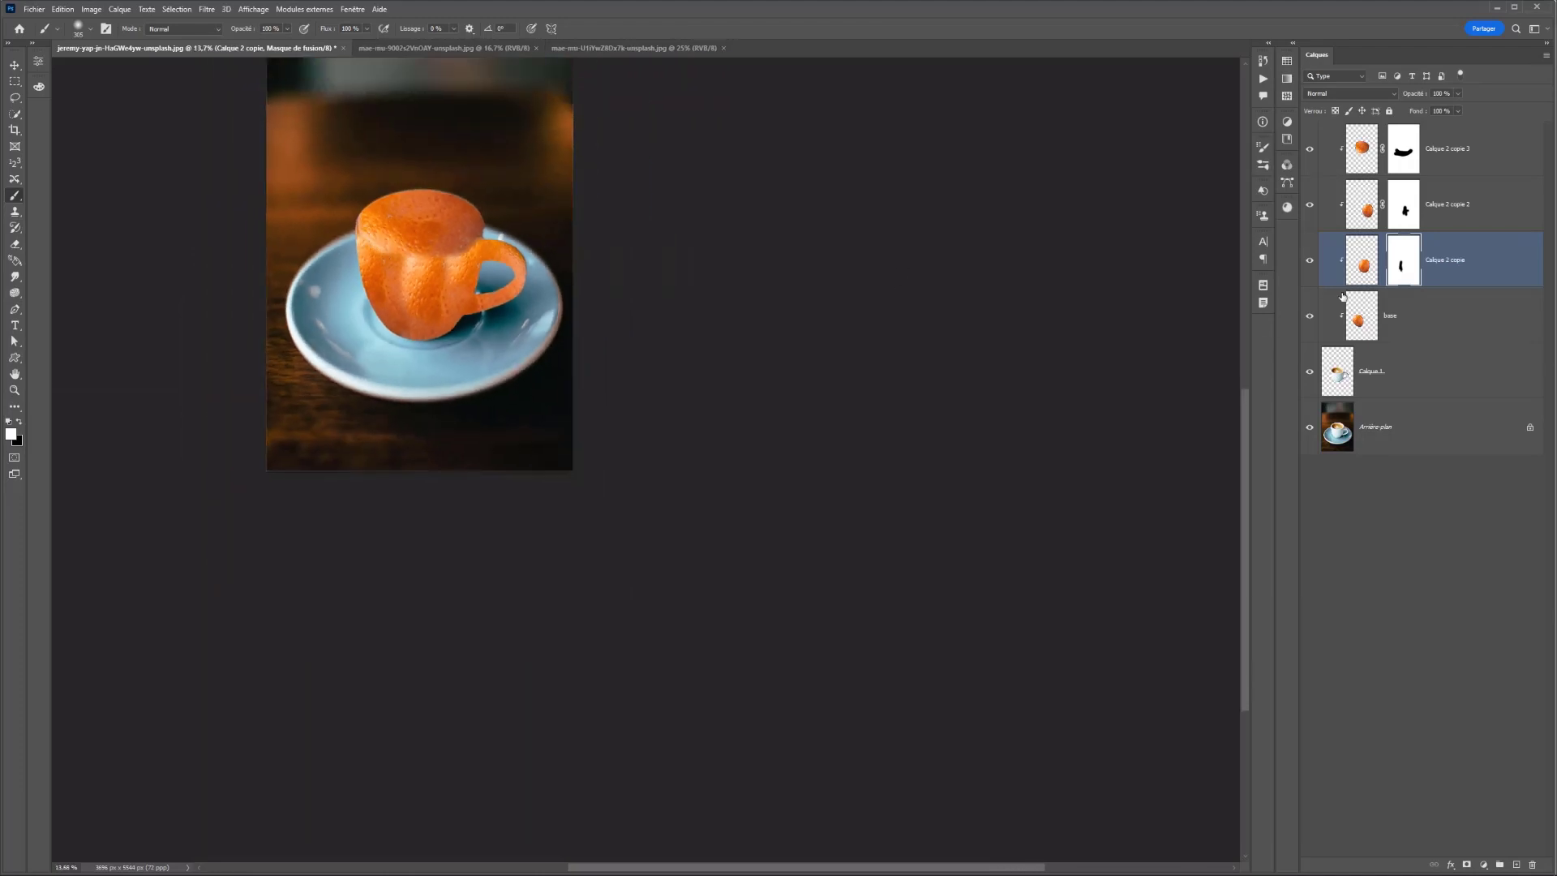
click(1312, 372)
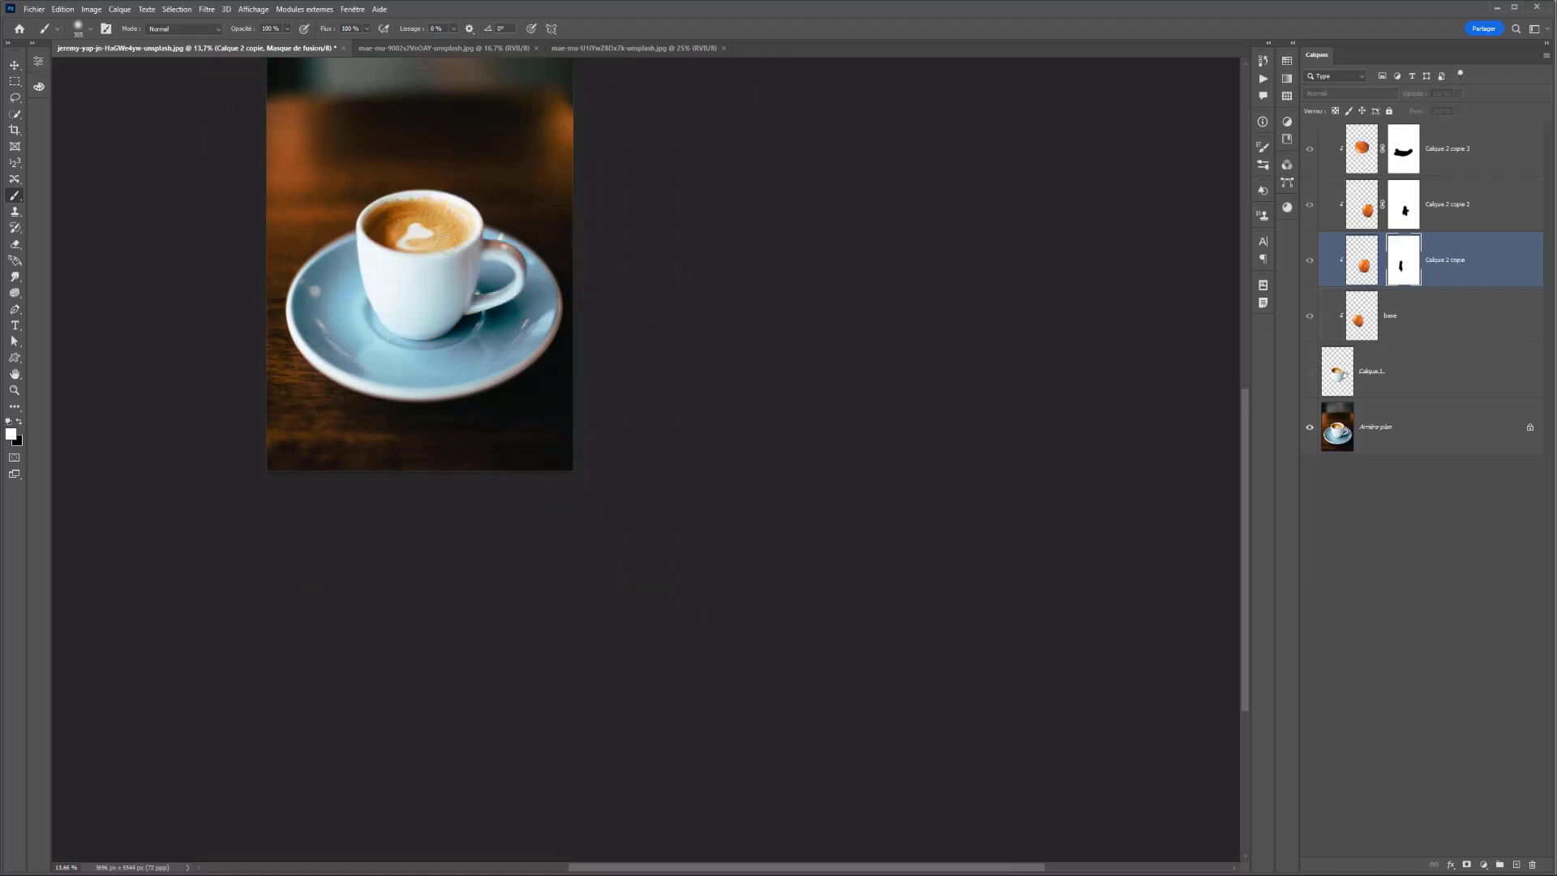
click(1309, 372)
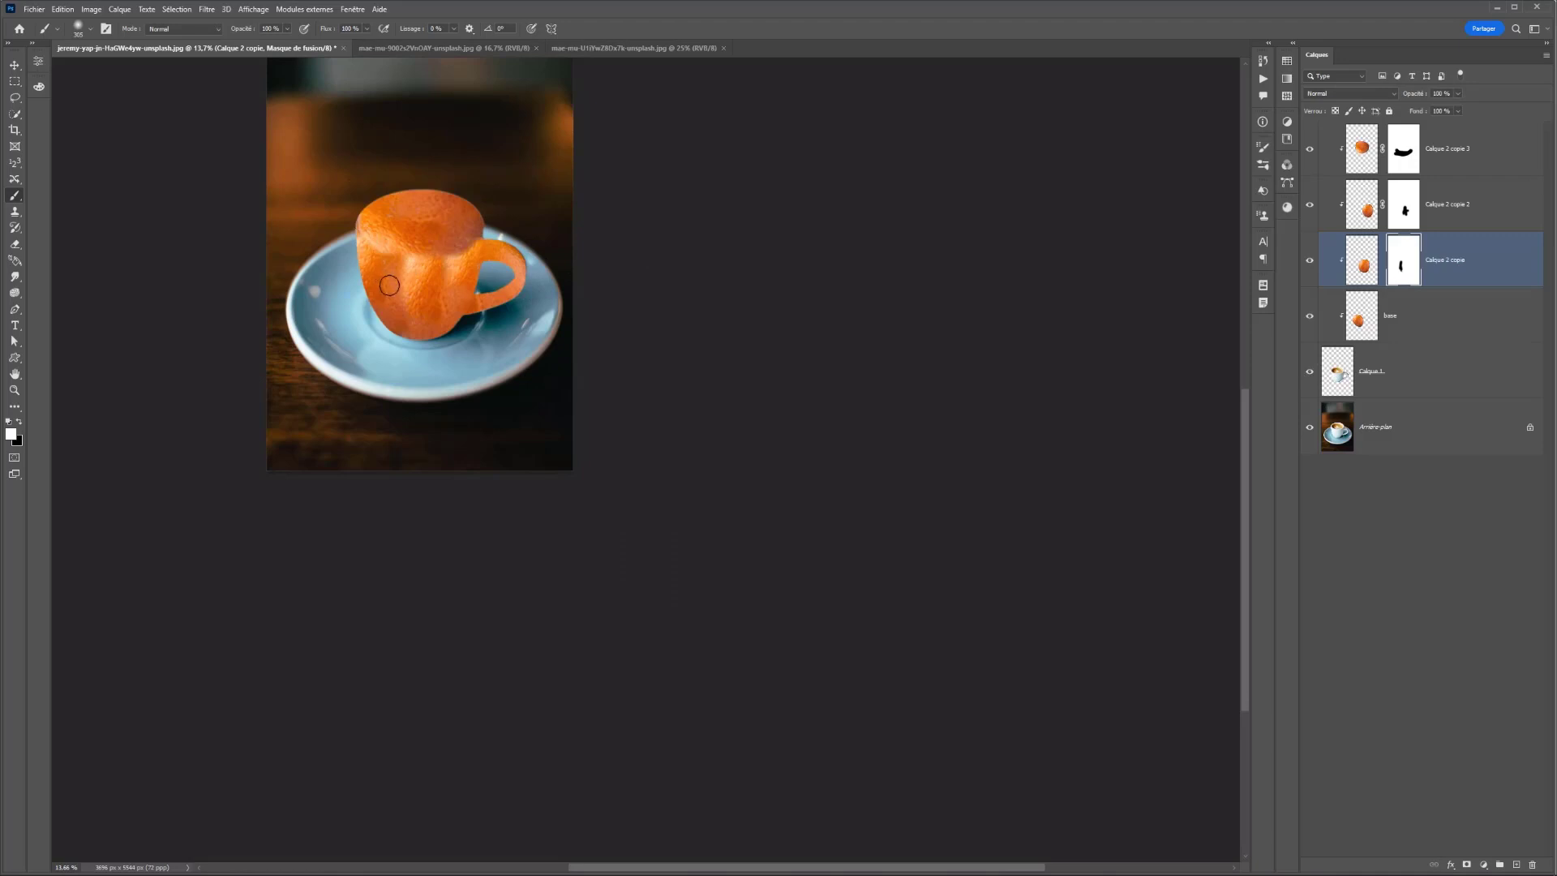
scroll(417, 328, up, 3)
scroll(418, 334, up, 1)
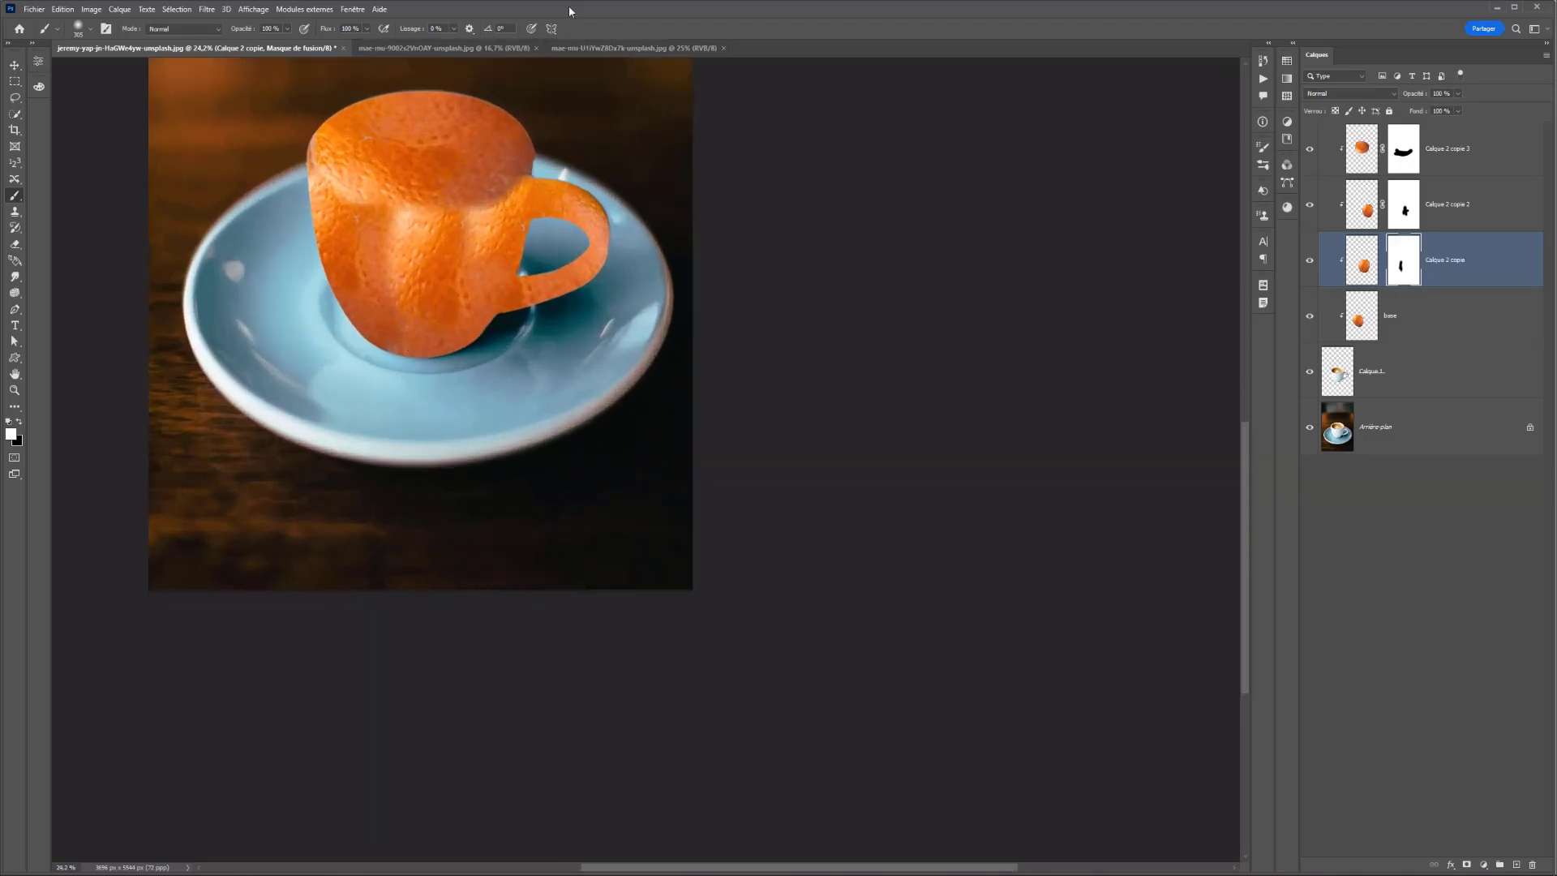
Select the front halved orange in the orange photo with the Quick Selection tool
click(617, 48)
click(442, 48)
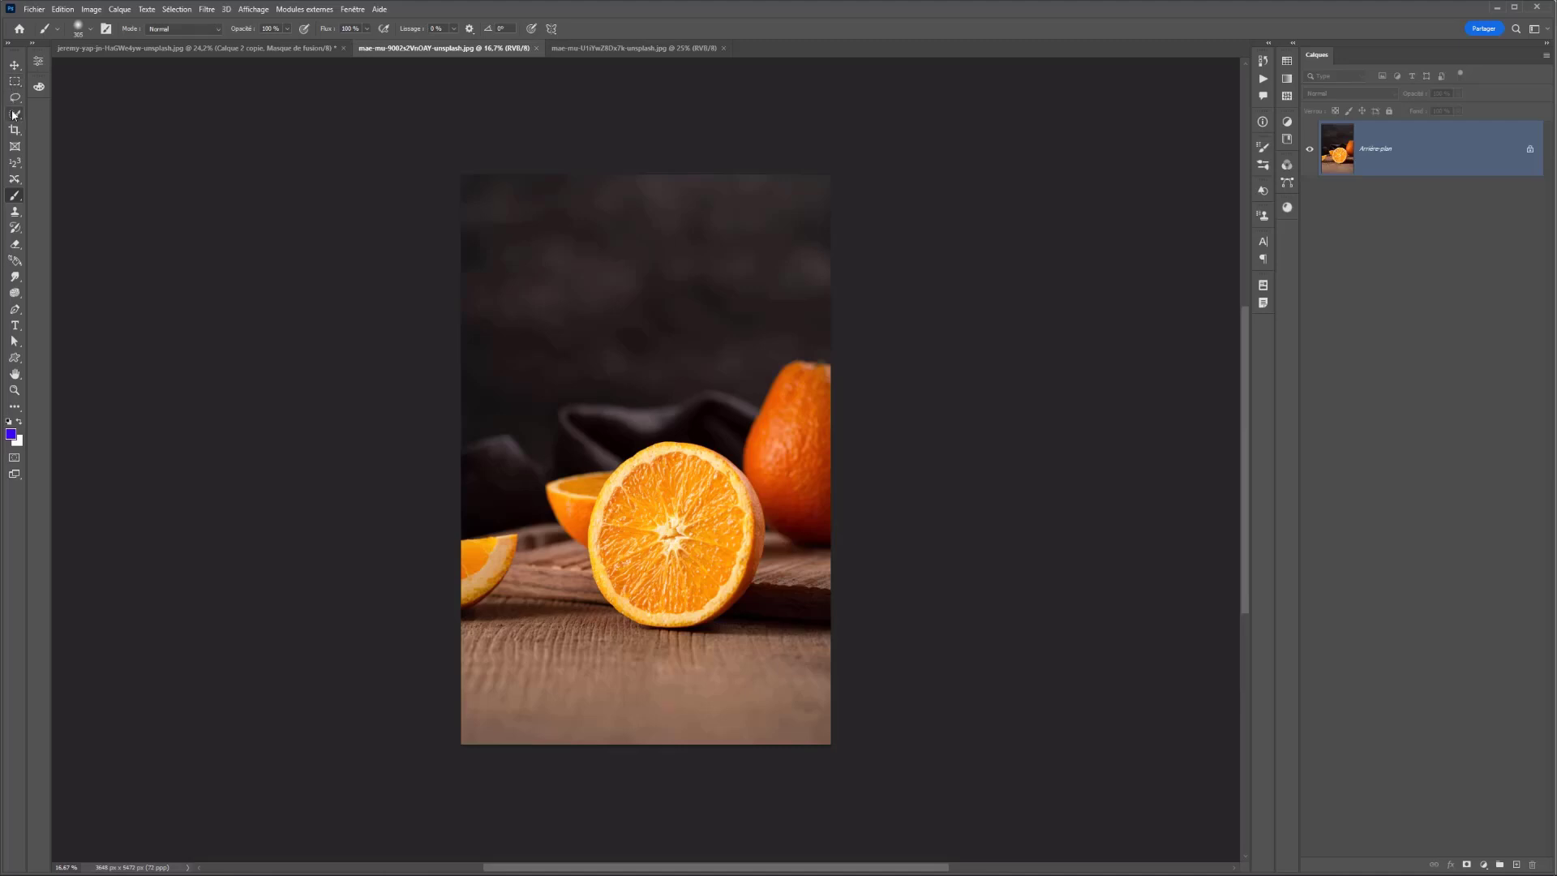
key(w)
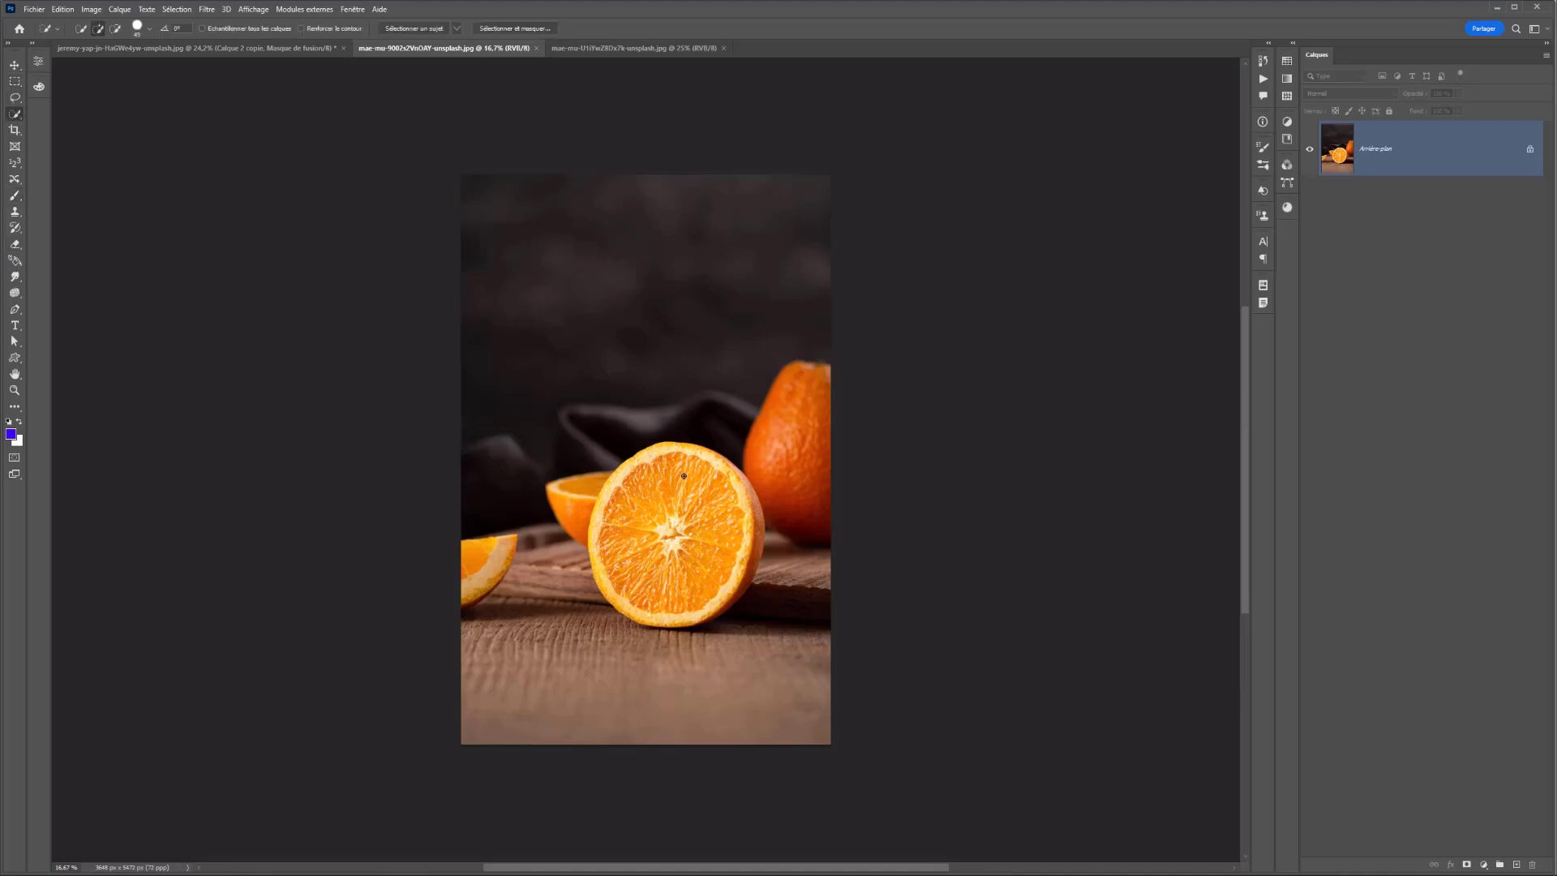
mouse_move(734, 572)
mouse_down()
mouse_move(728, 480)
mouse_move(694, 457)
mouse_move(635, 454)
mouse_move(647, 464)
mouse_up()
key(ctrl+d)
mouse_move(602, 581)
mouse_down()
mouse_move(623, 610)
mouse_move(690, 622)
mouse_move(750, 520)
mouse_up()
key(alt)
Bring the selected halved orange into the cup photomontage and move its layer above all the mandarin copies
click(165, 49)
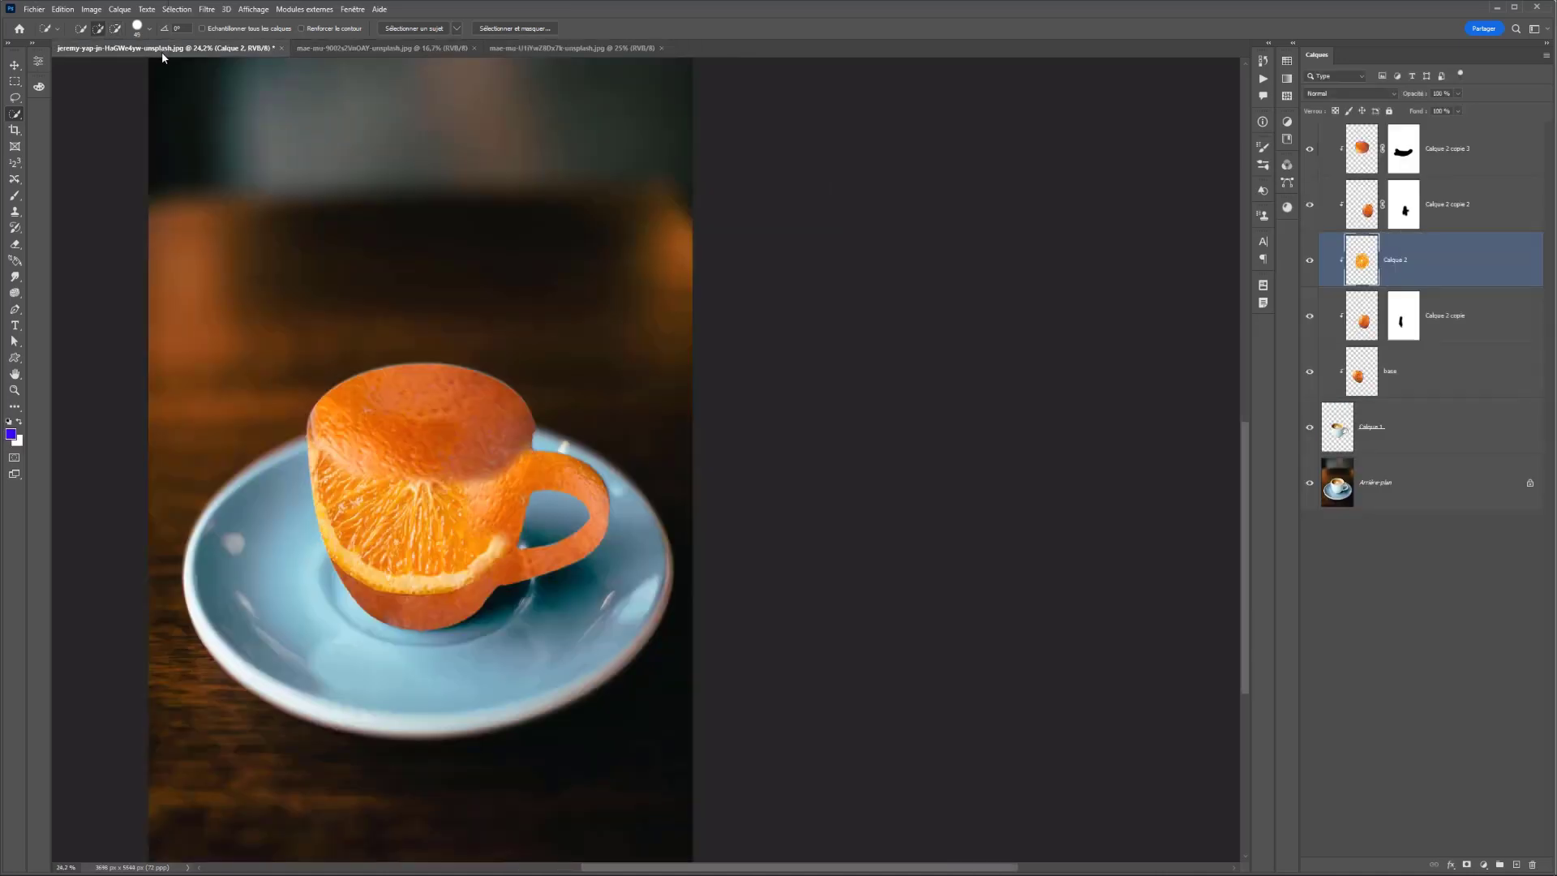
drag(1368, 263, 1365, 123)
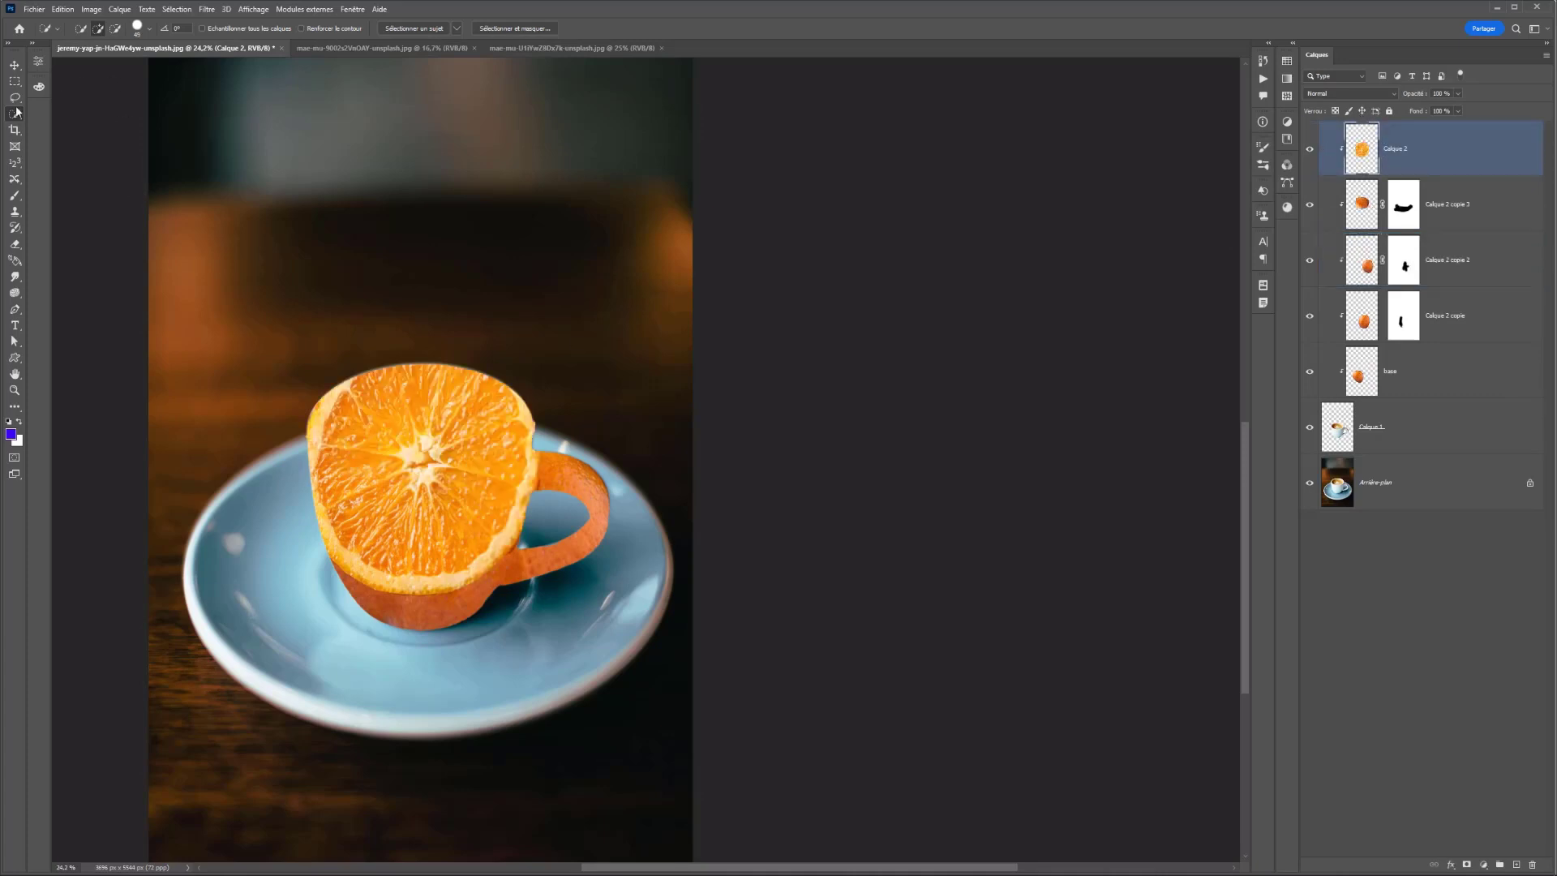
Scale, rotate and stretch the orange slice into an ellipse covering the opening of the cup
click(13, 68)
drag(300, 596, 411, 505)
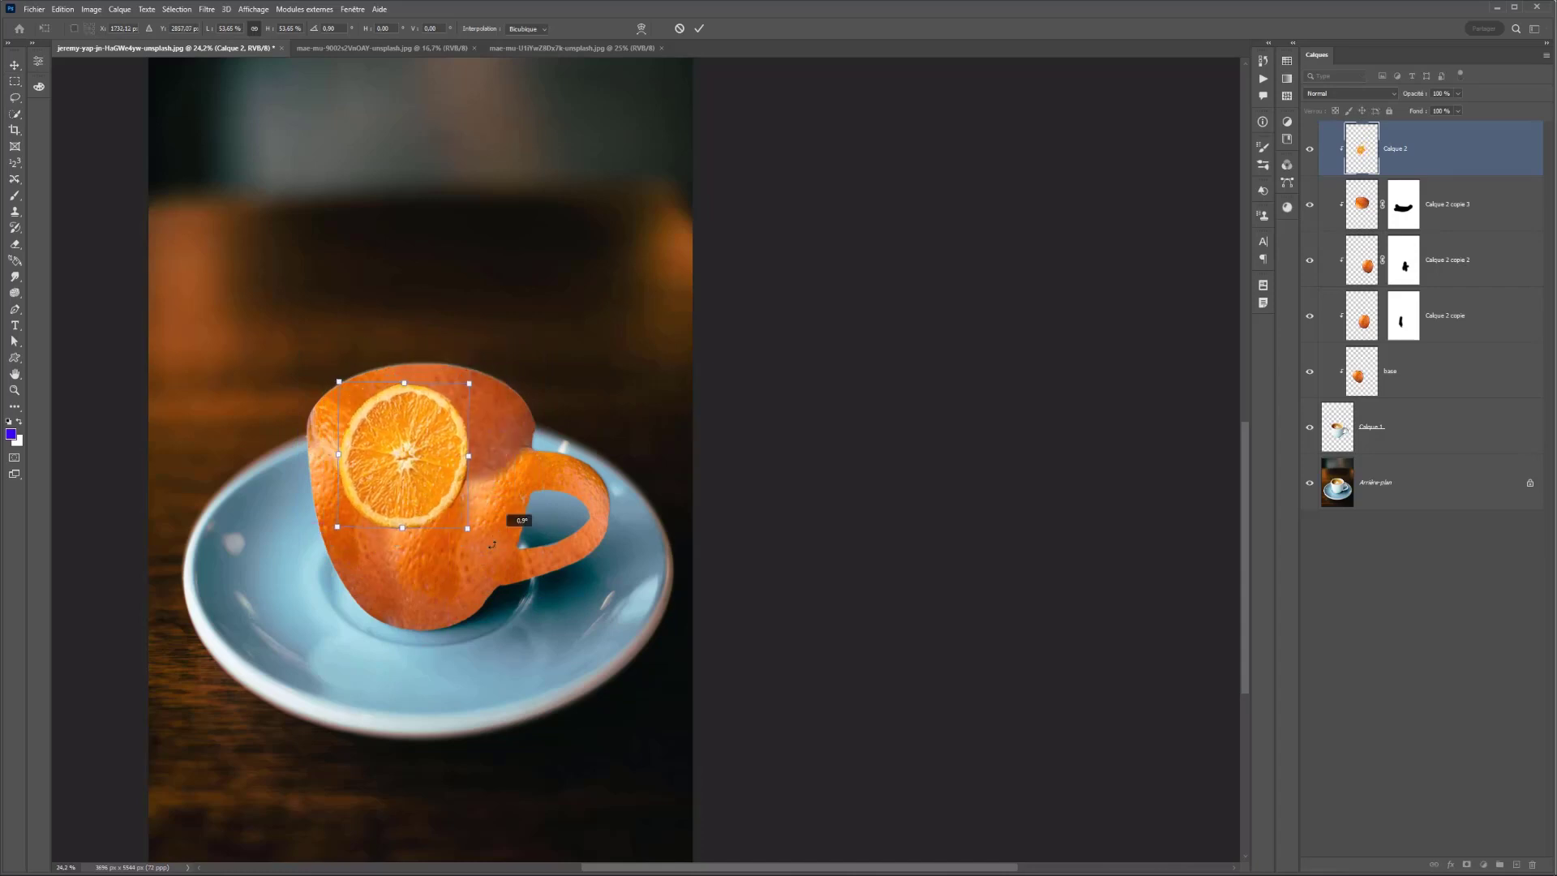
drag(514, 521, 345, 598)
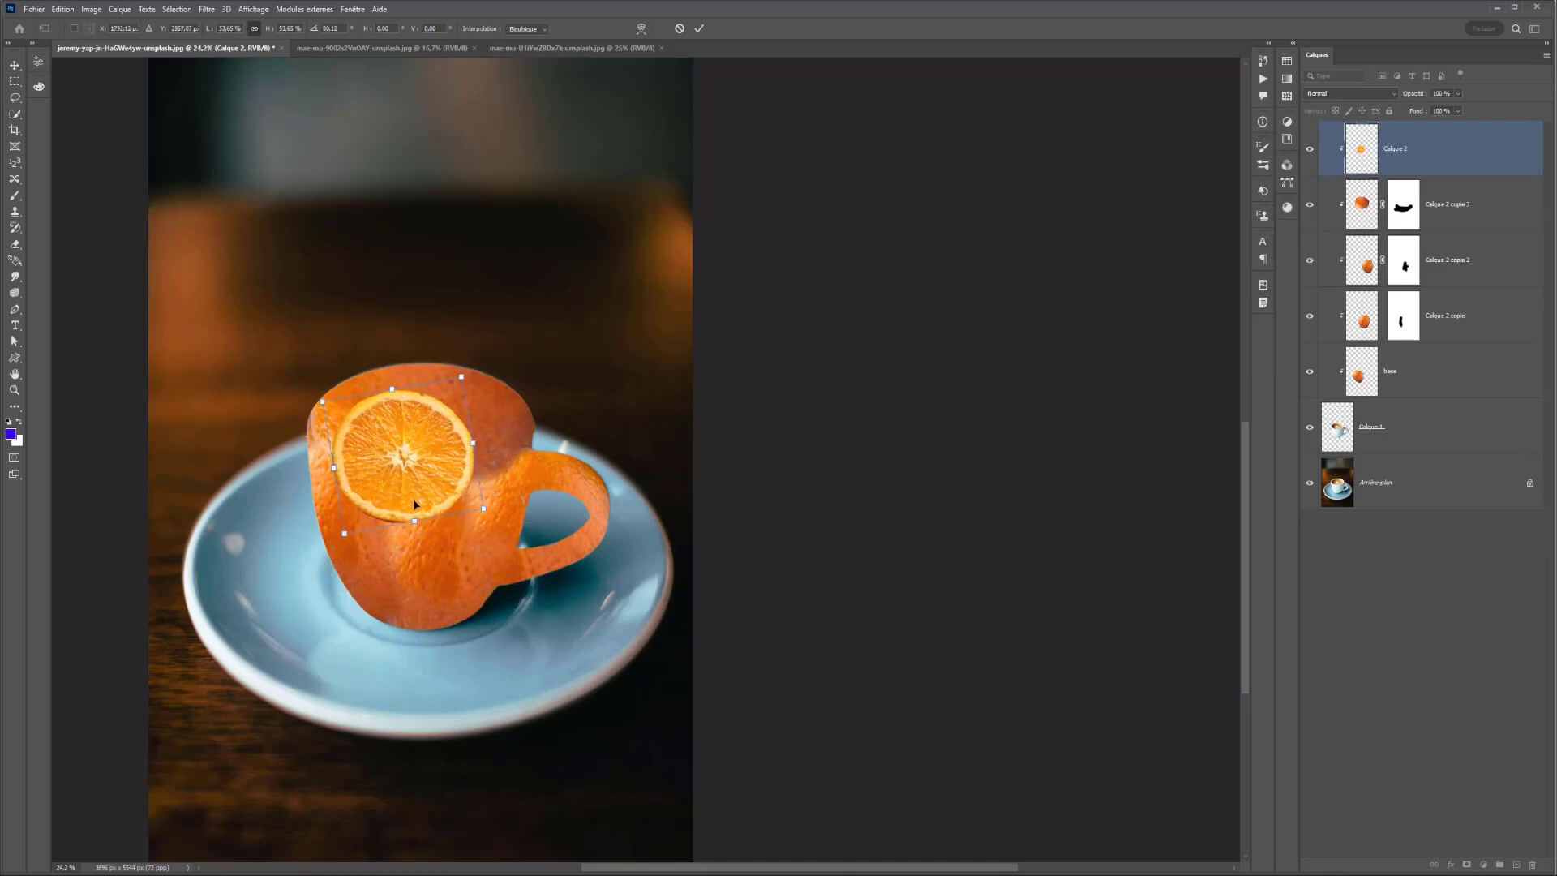
mouse_move(392, 391)
mouse_down()
mouse_move(404, 398)
mouse_move(336, 431)
mouse_move(394, 395)
mouse_move(377, 387)
mouse_up()
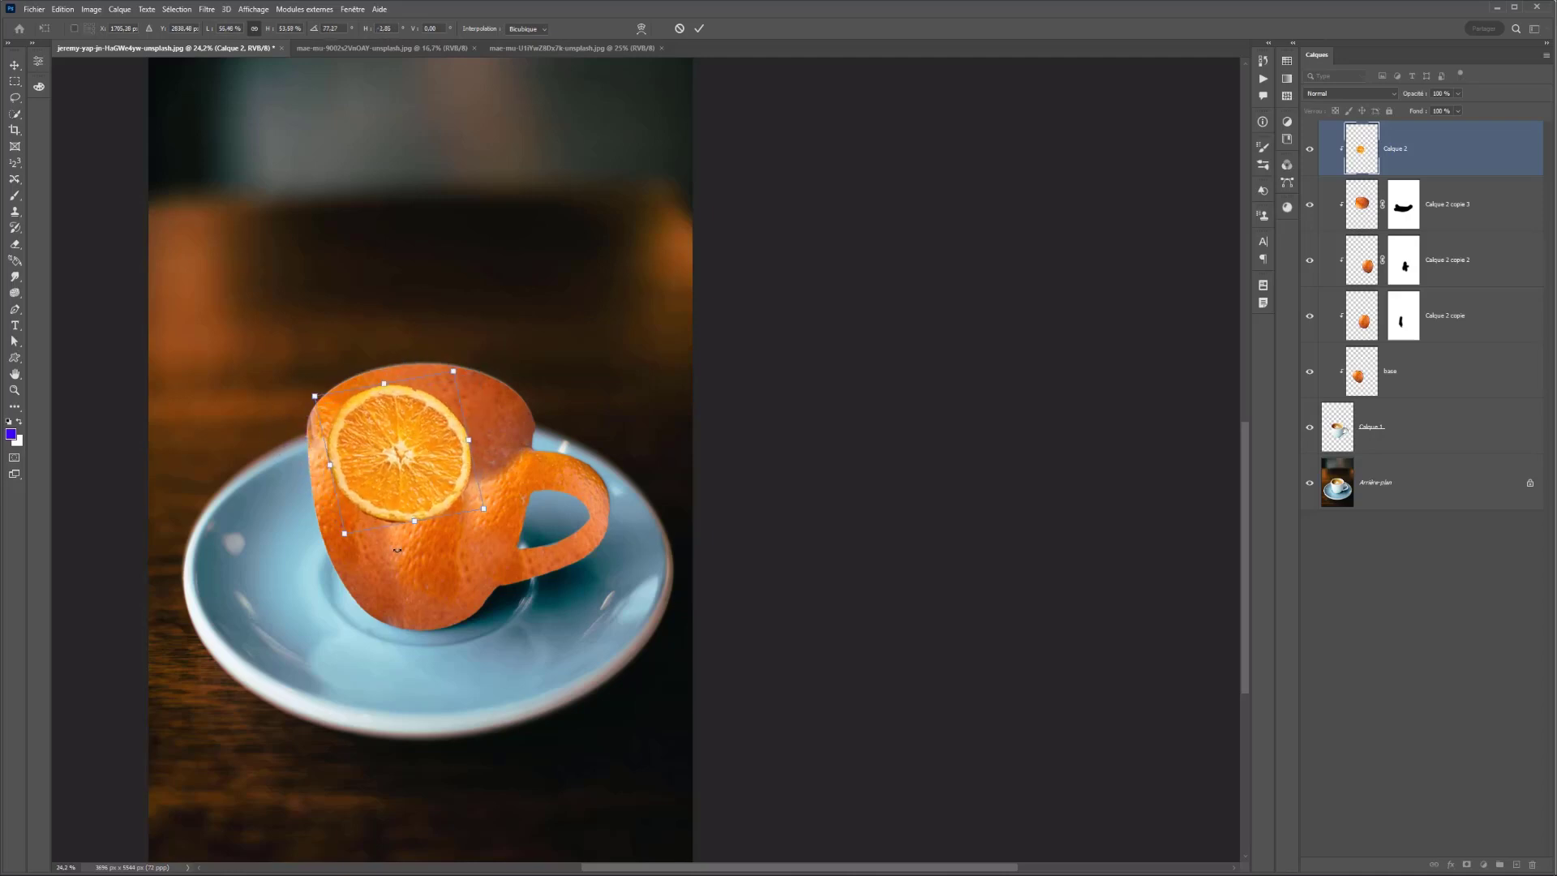
drag(408, 513, 520, 403)
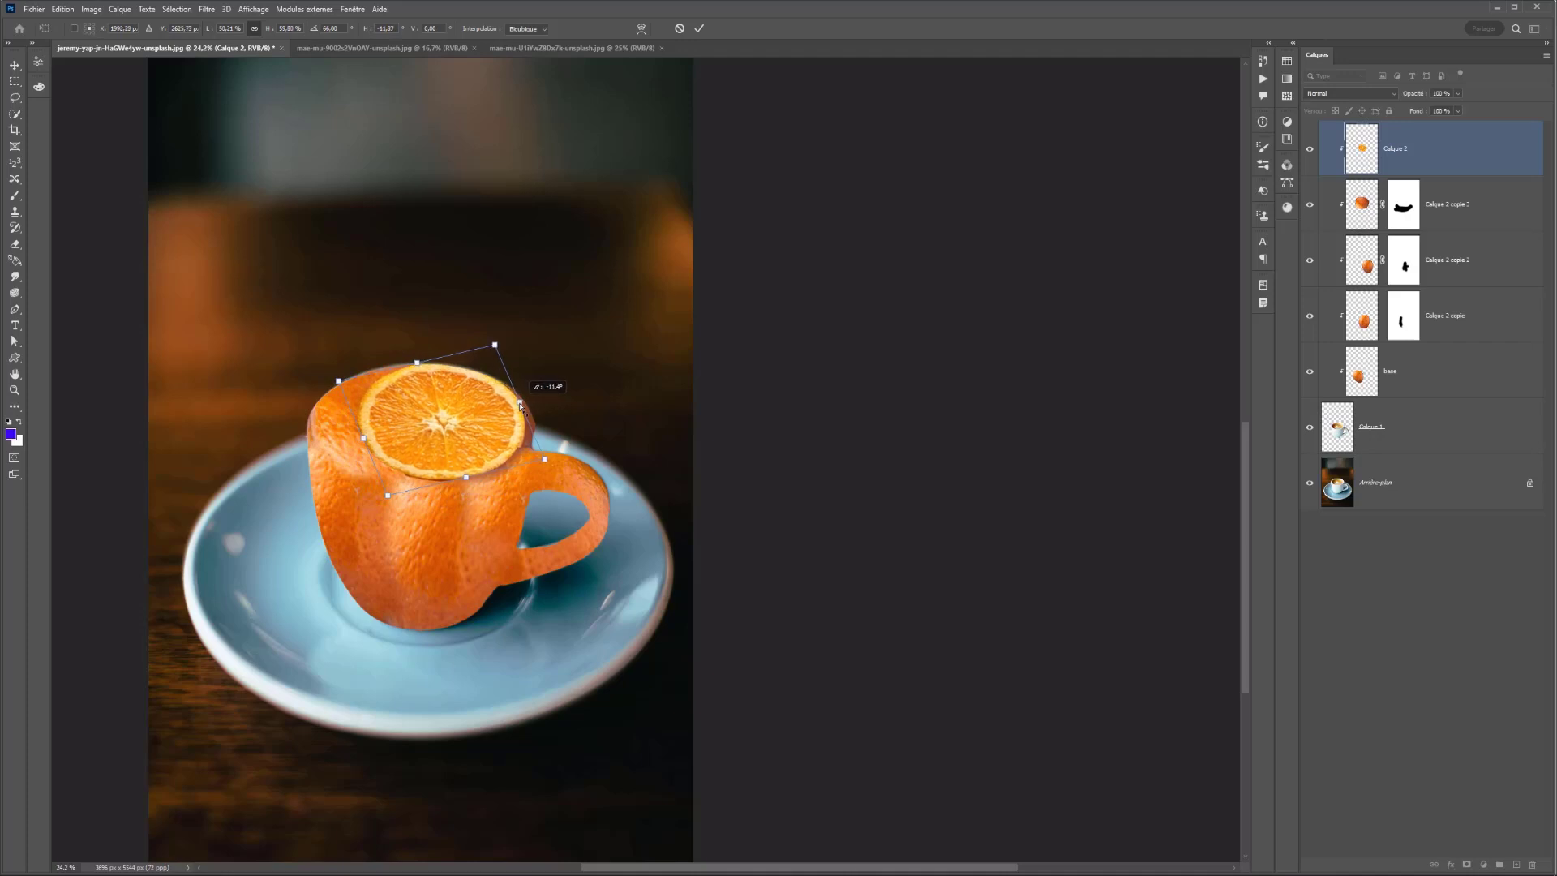
drag(363, 439, 318, 441)
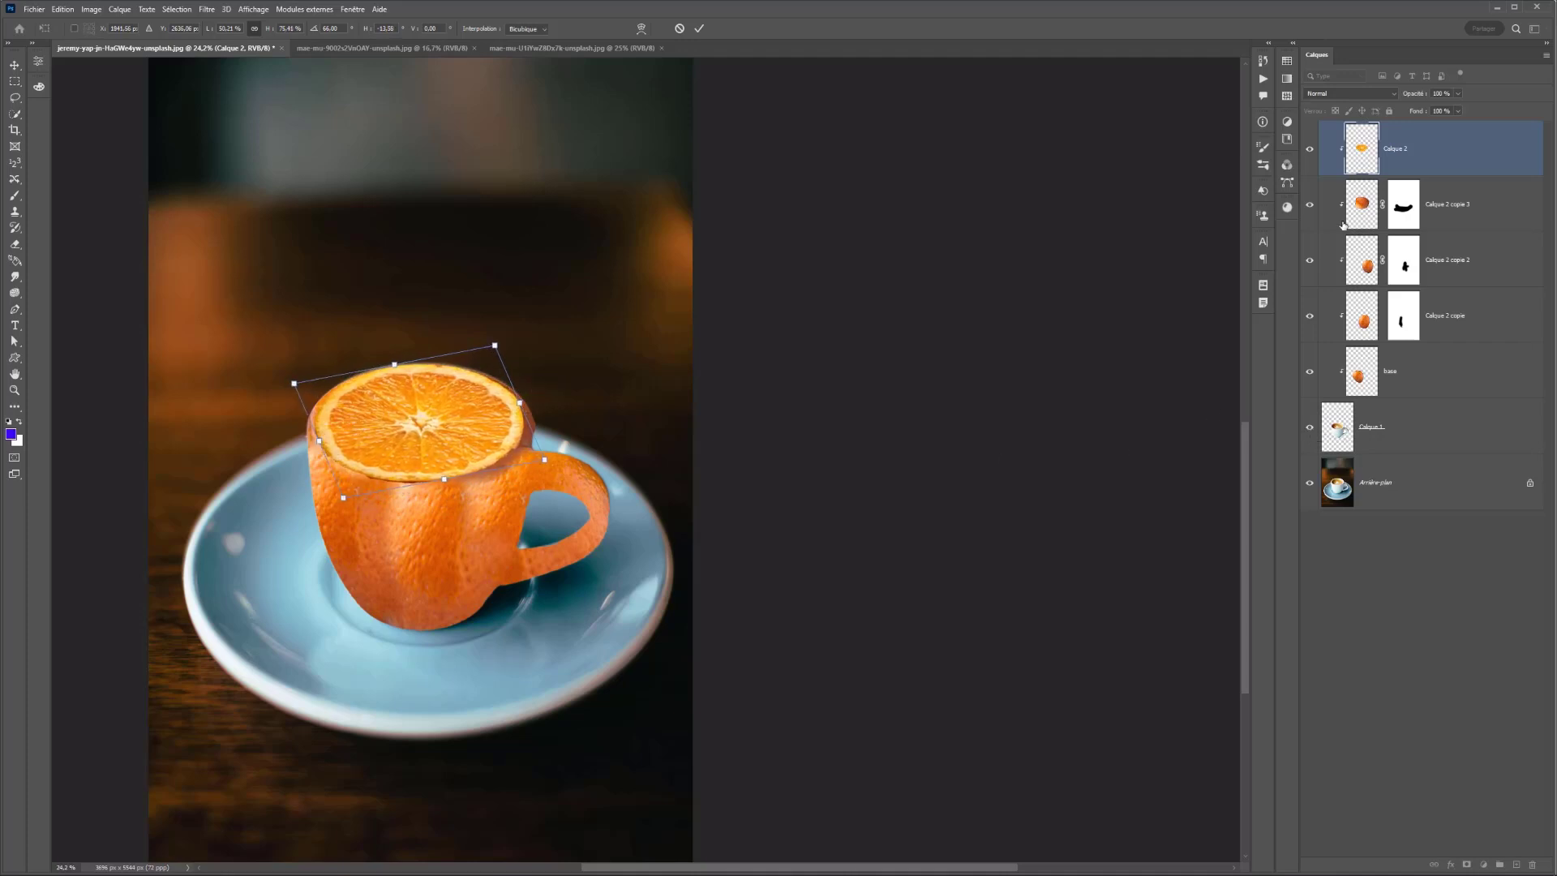
Hide the base mandarin layer and its three masked copies to expose the original white cup
click(1309, 370)
click(1309, 315)
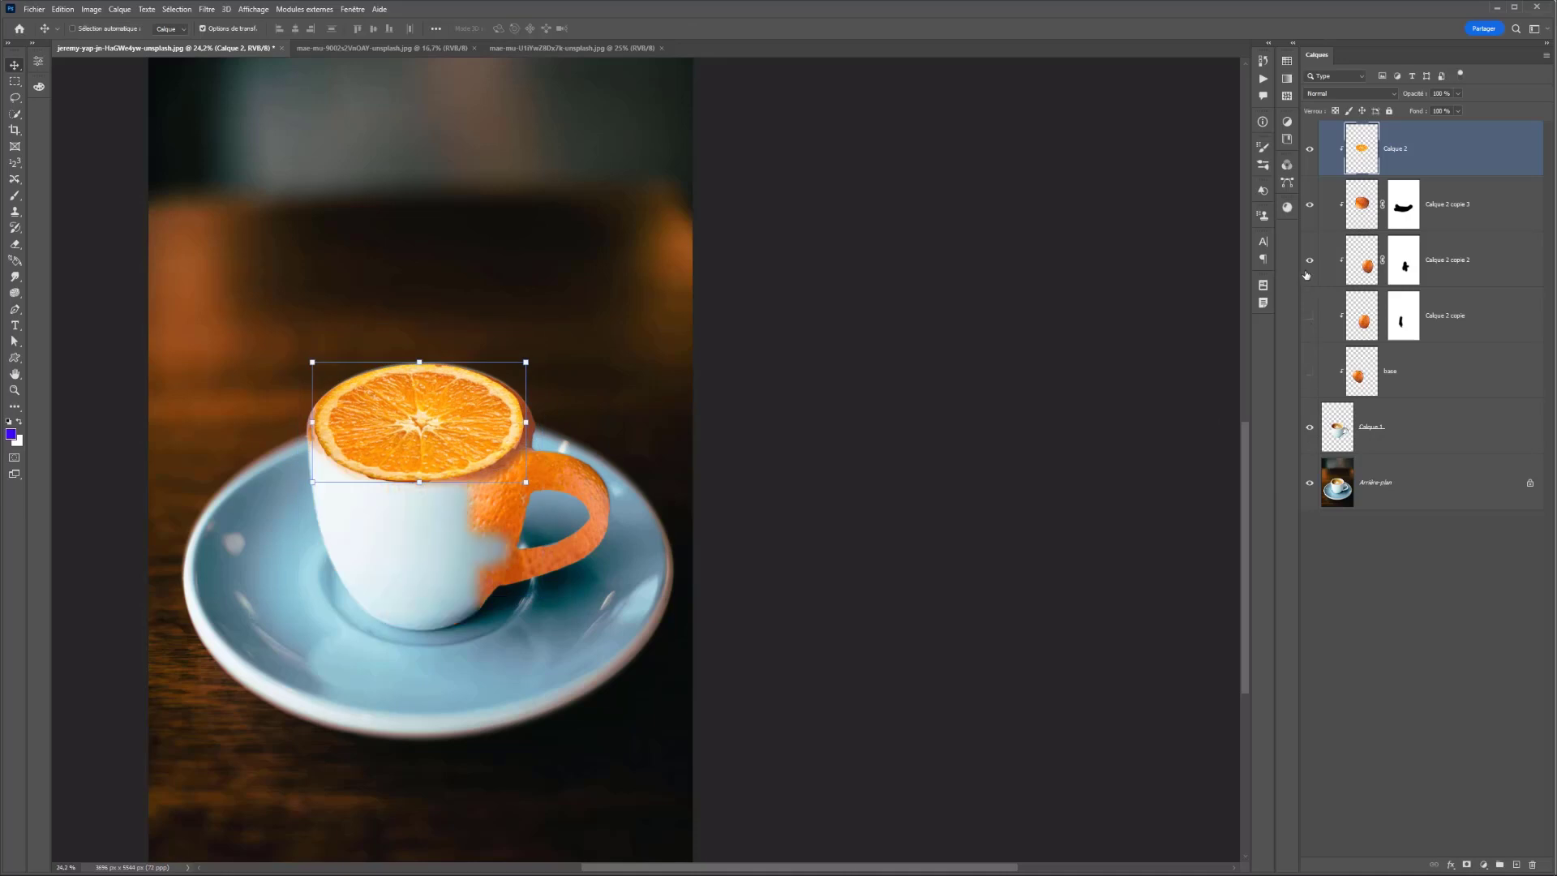
click(1309, 259)
click(1309, 205)
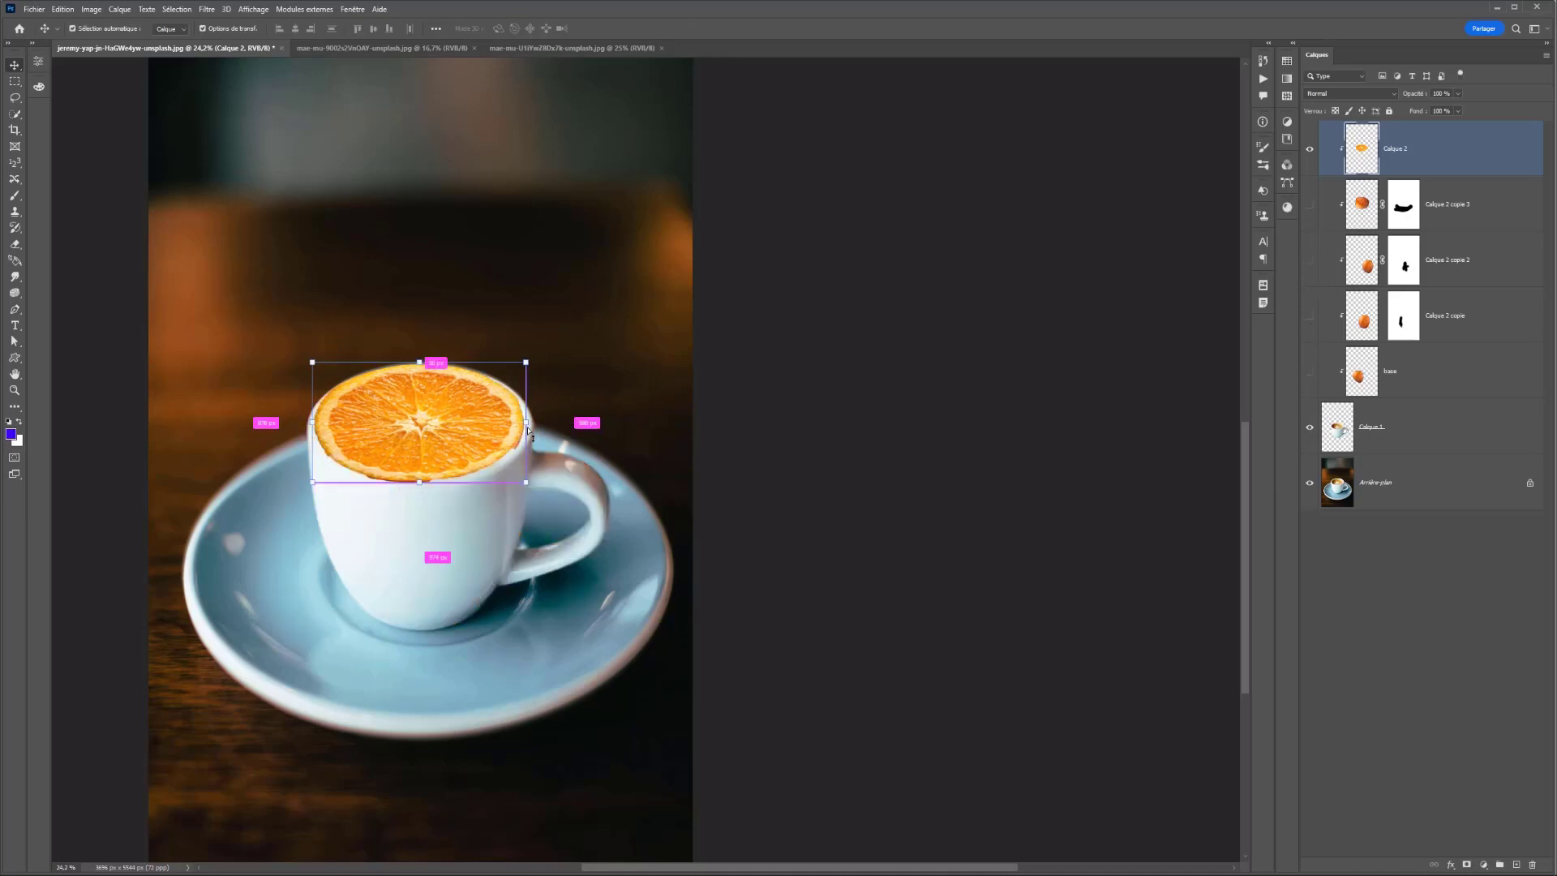
Fit the orange slice's four sides to the inside of the cup's rim and show the mandarin layers again
key(ctrl+t)
drag(527, 421, 531, 420)
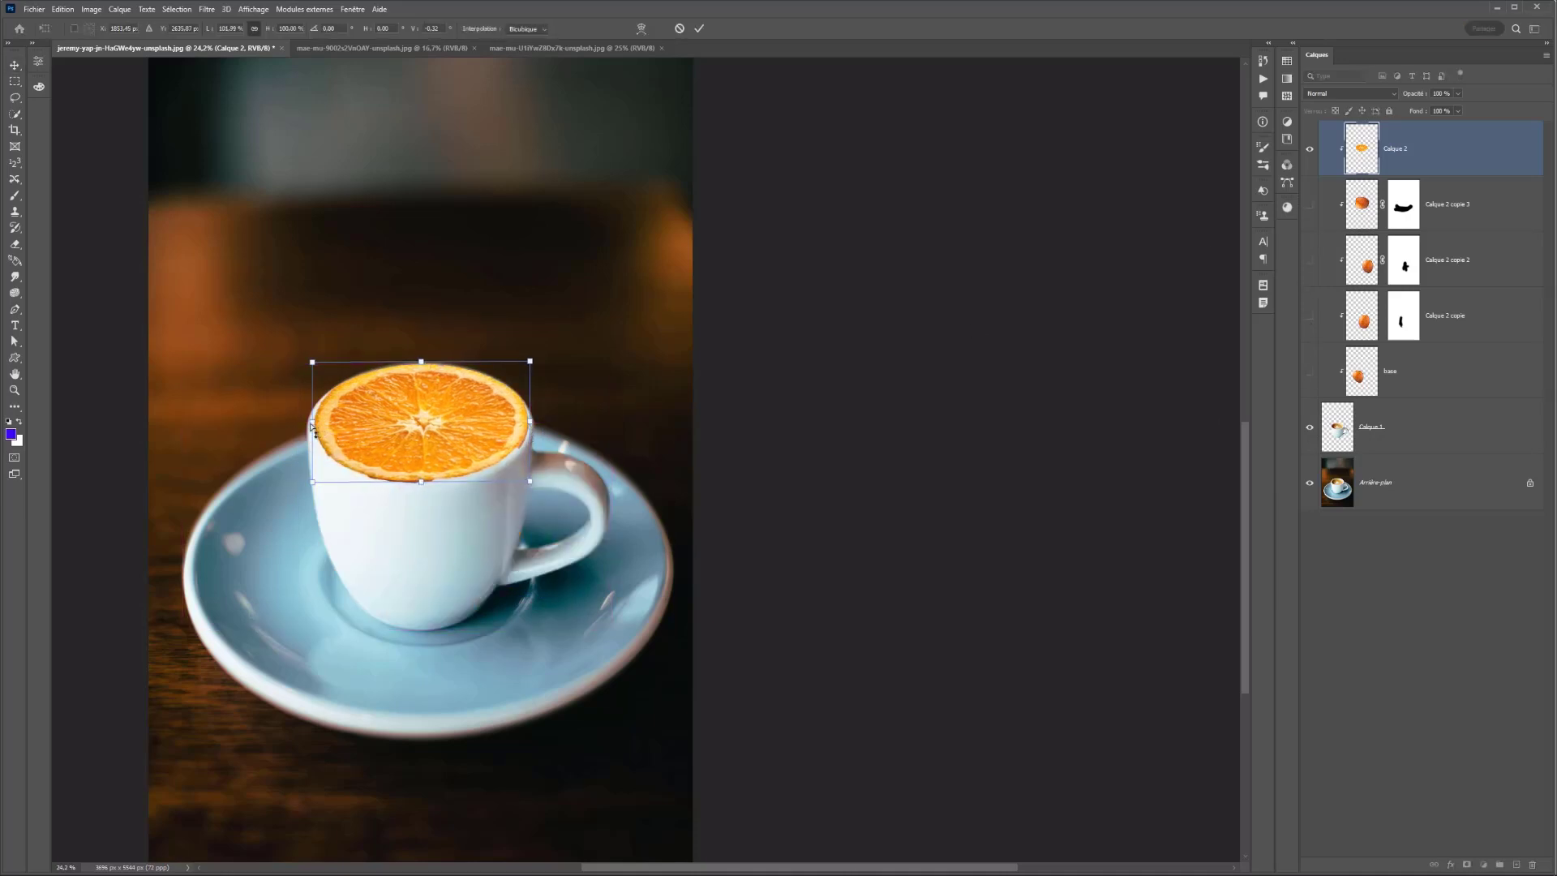
drag(311, 426, 308, 423)
drag(420, 364, 419, 366)
drag(421, 484, 421, 480)
key(Return)
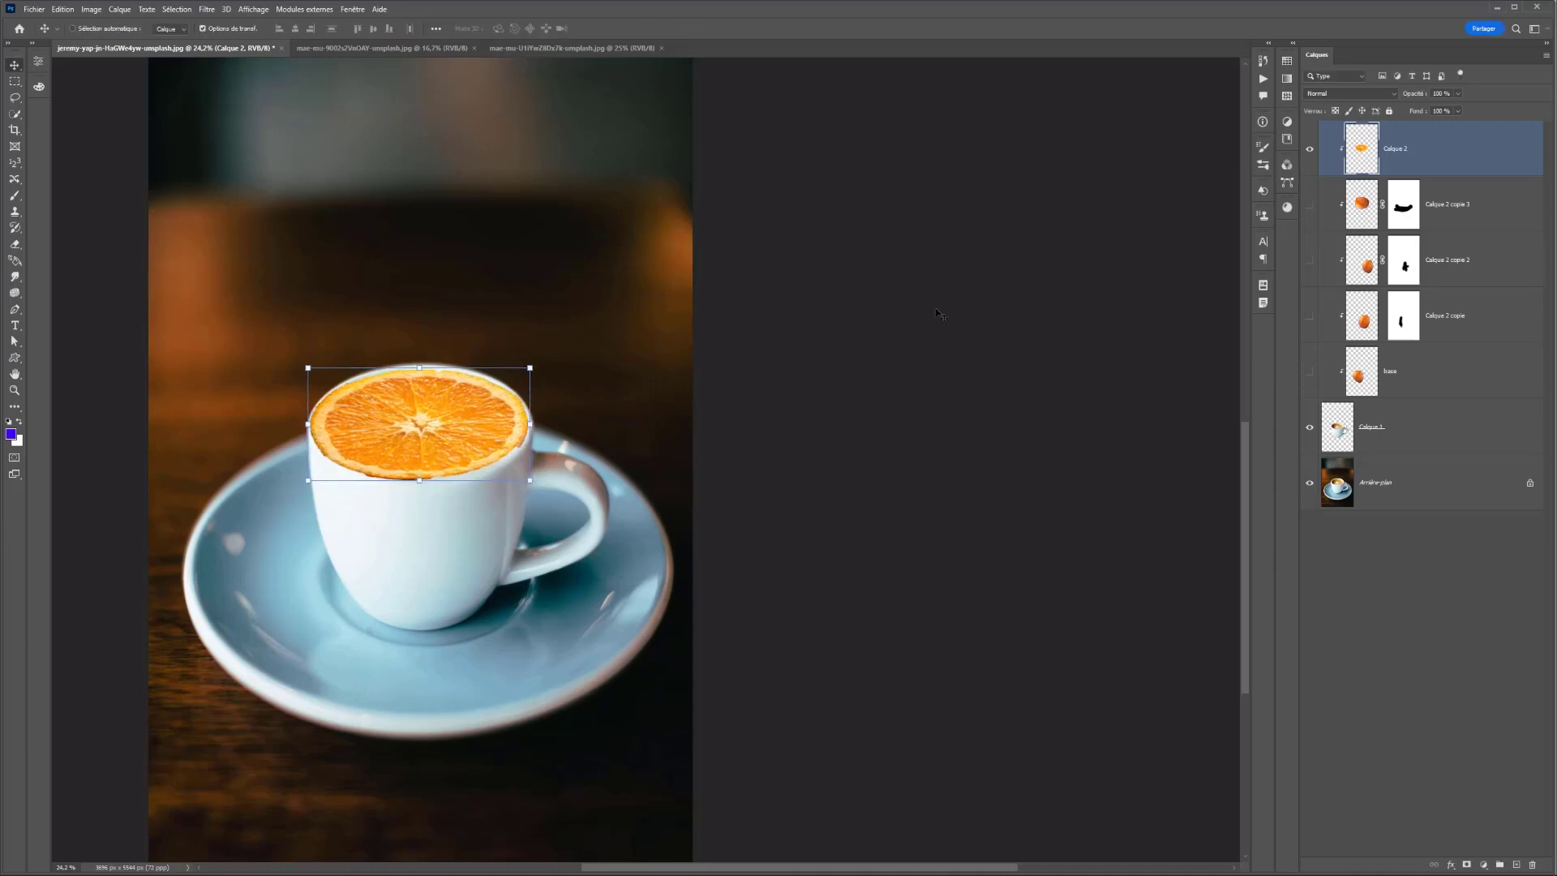
drag(1310, 371, 1313, 213)
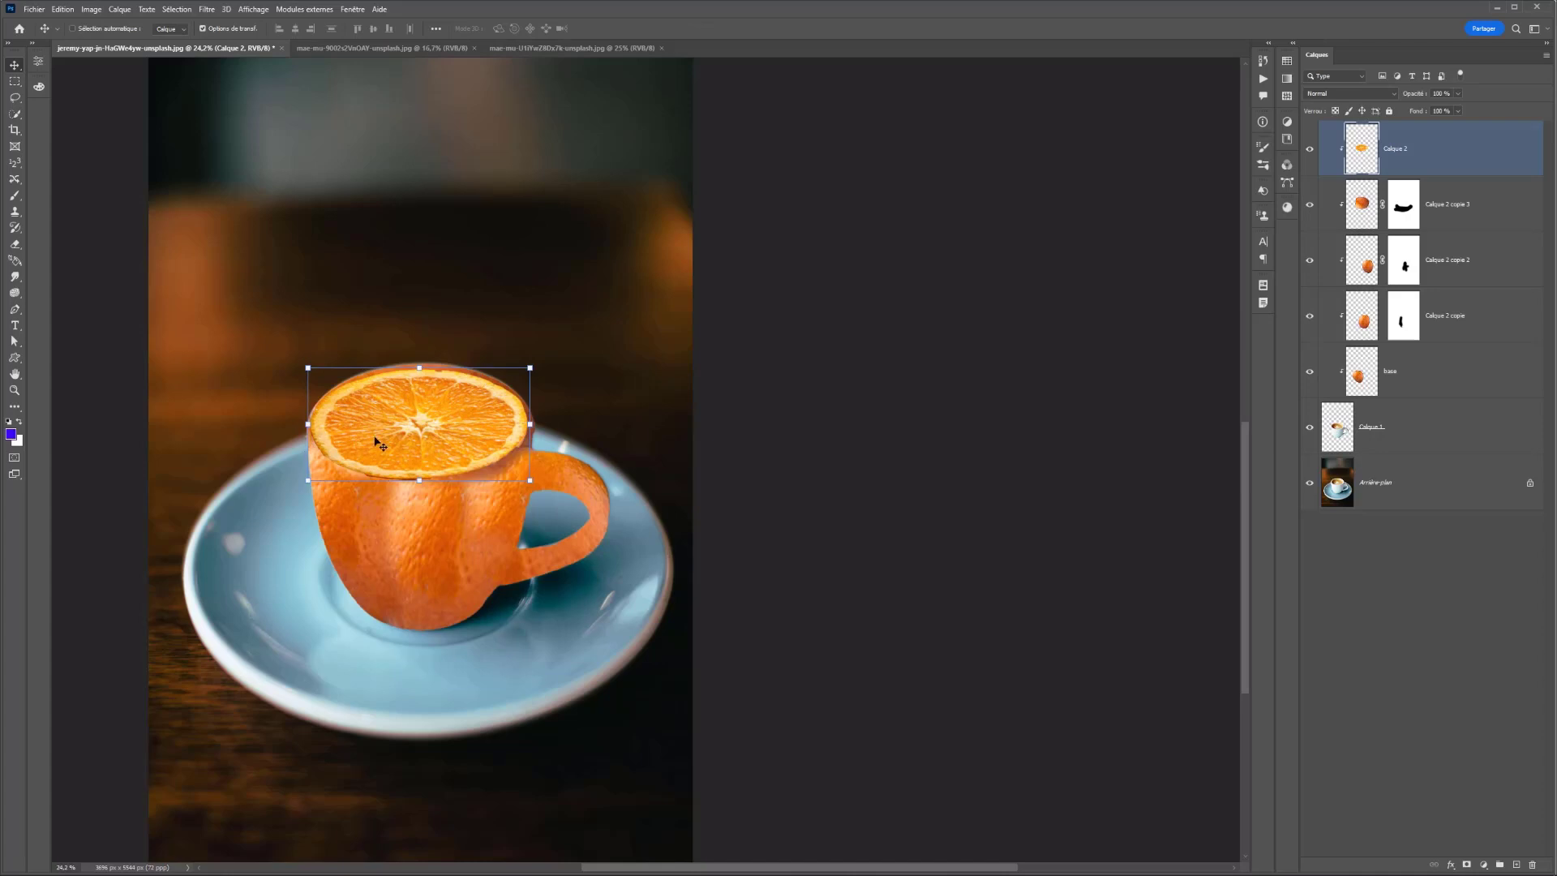
Load the top mandarin copy's outline as a selection and paint yellow-orange along the cup's back rim on a new layer above that copy
ctrl+click(1371, 212)
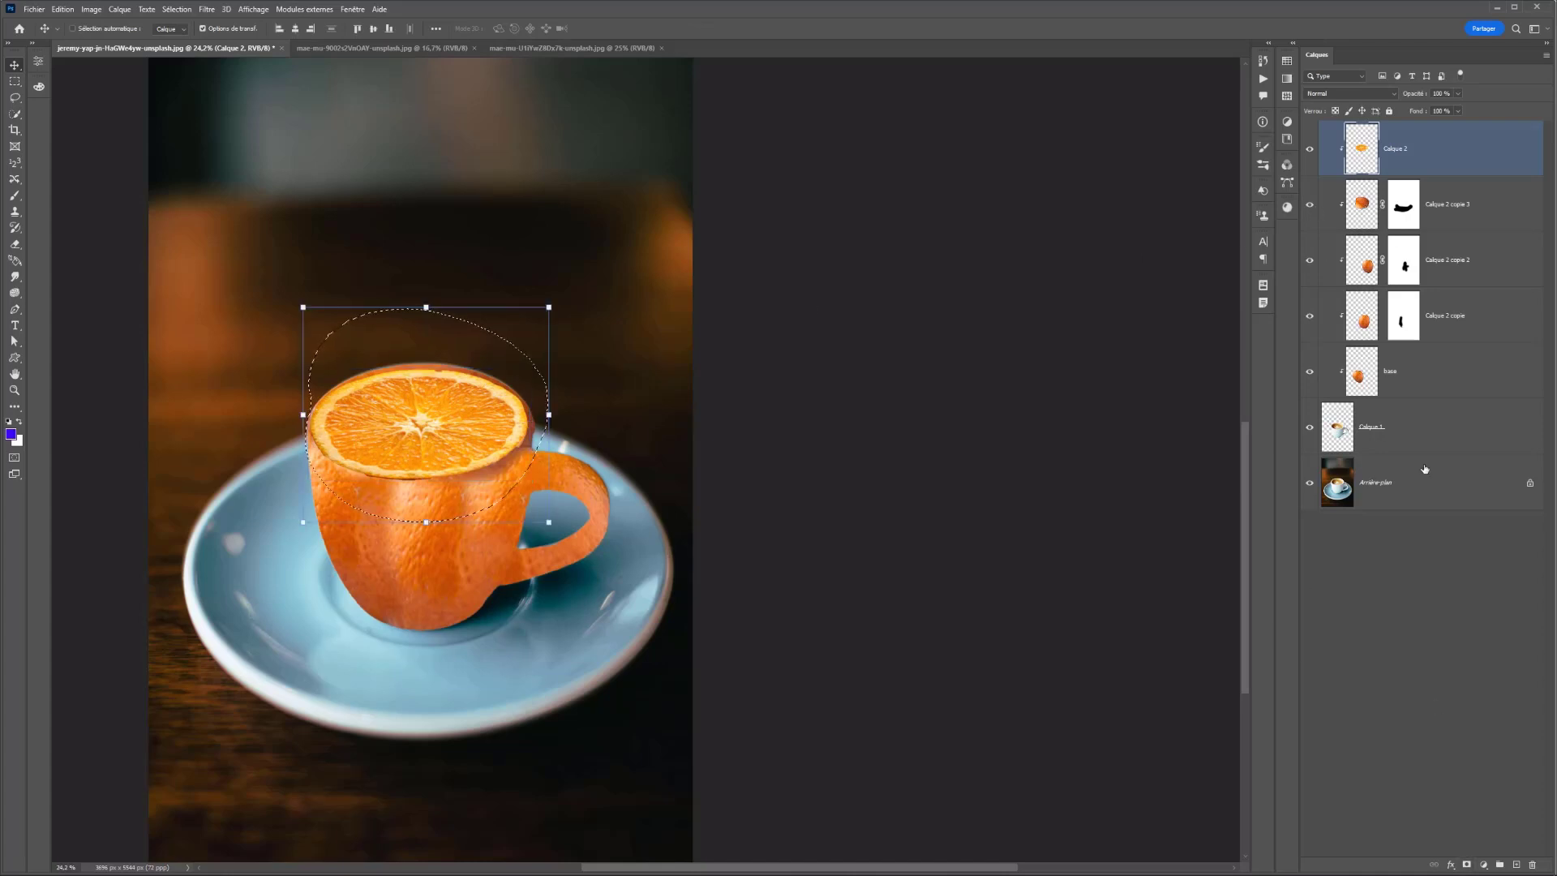
click(1366, 207)
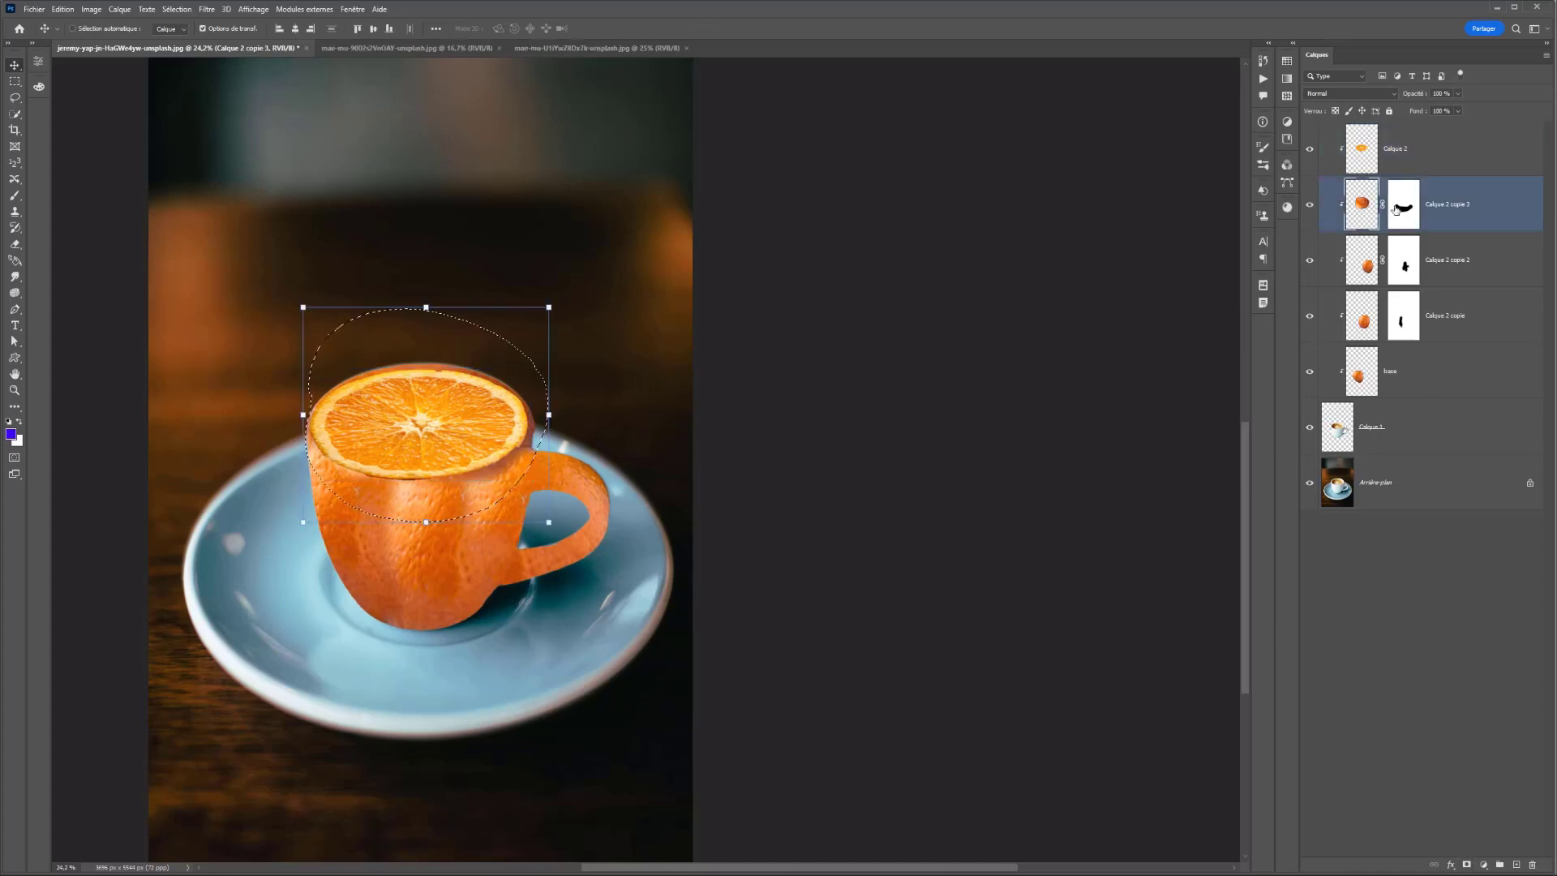
click(1515, 865)
click(15, 196)
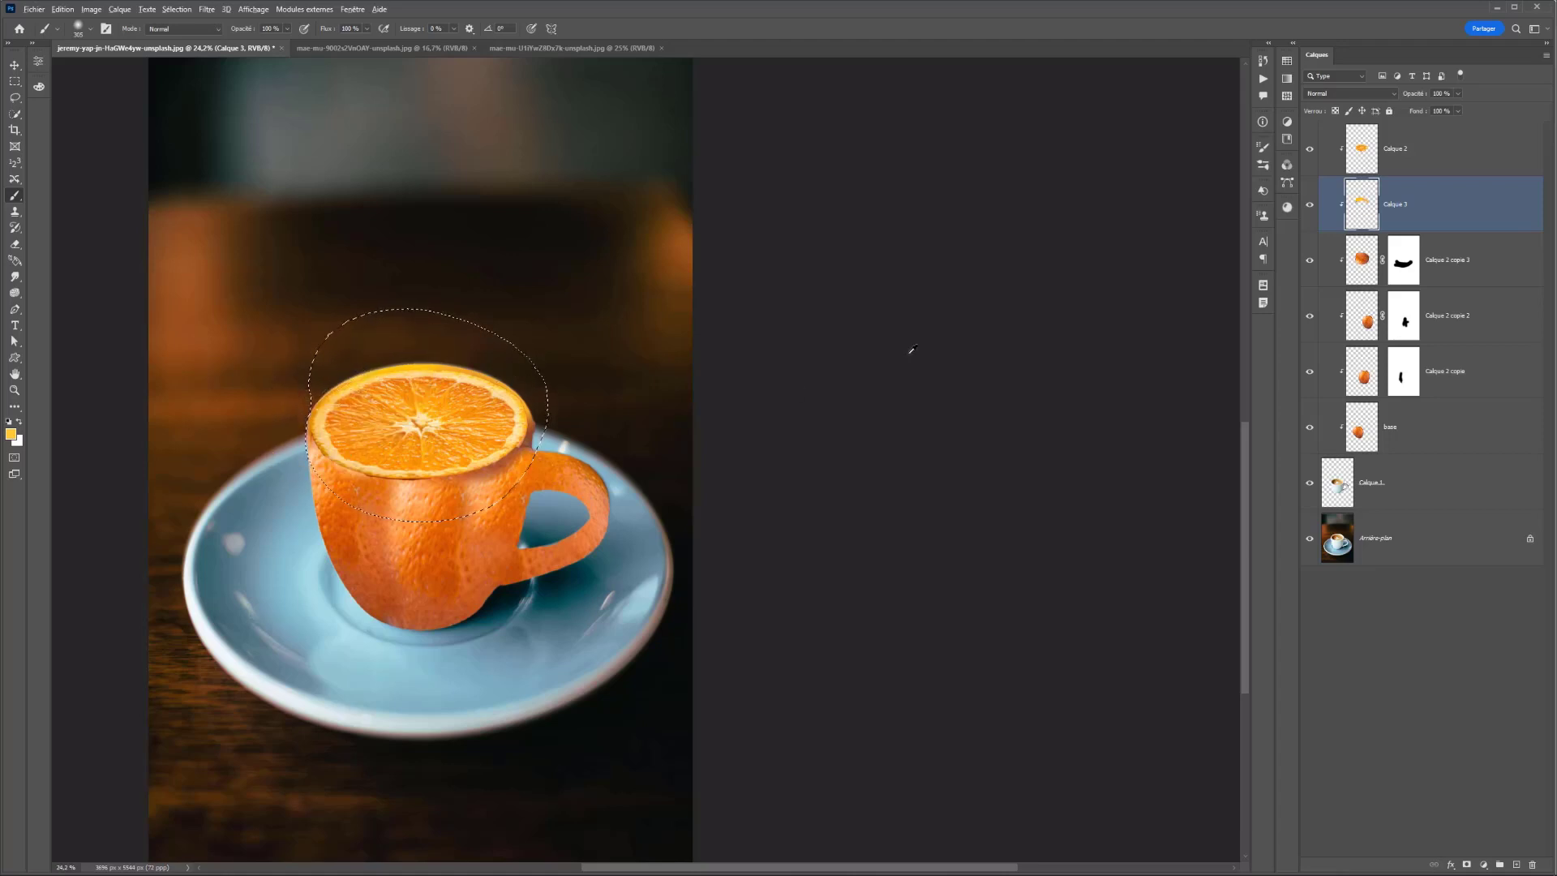
Add a layer mask from the active selection to the orange slice layer and make black the painting colour
click(1382, 154)
click(1467, 864)
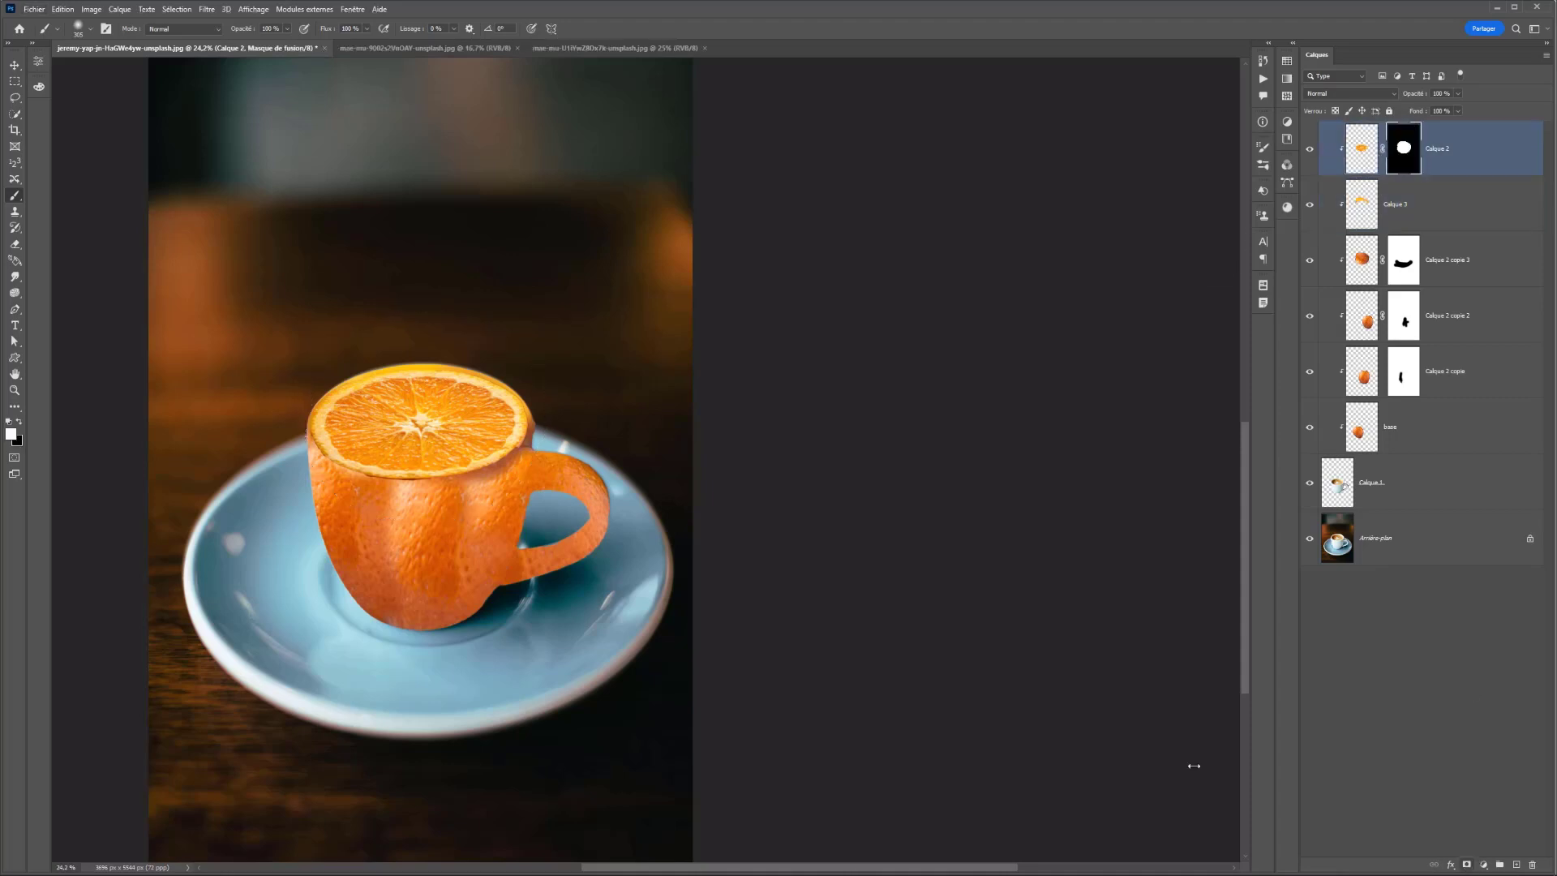
key(x)
Paint black on the orange slice's mask to trim and soften the slice's outer edge along the cup's rim
drag(540, 396, 541, 420)
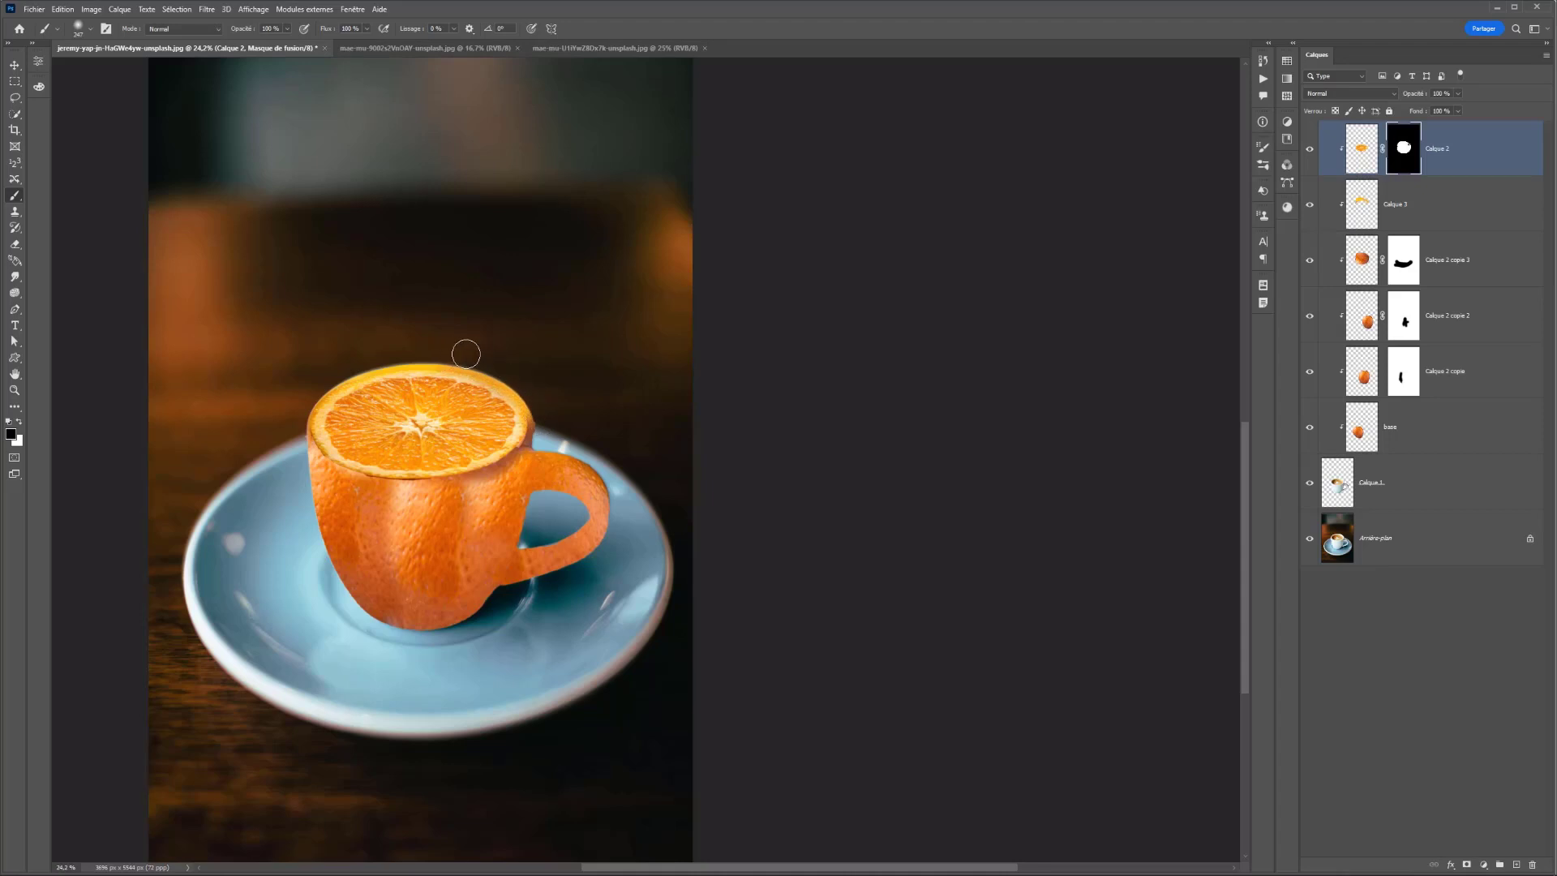
key(ctrl+z)
scroll(502, 370, up, 12)
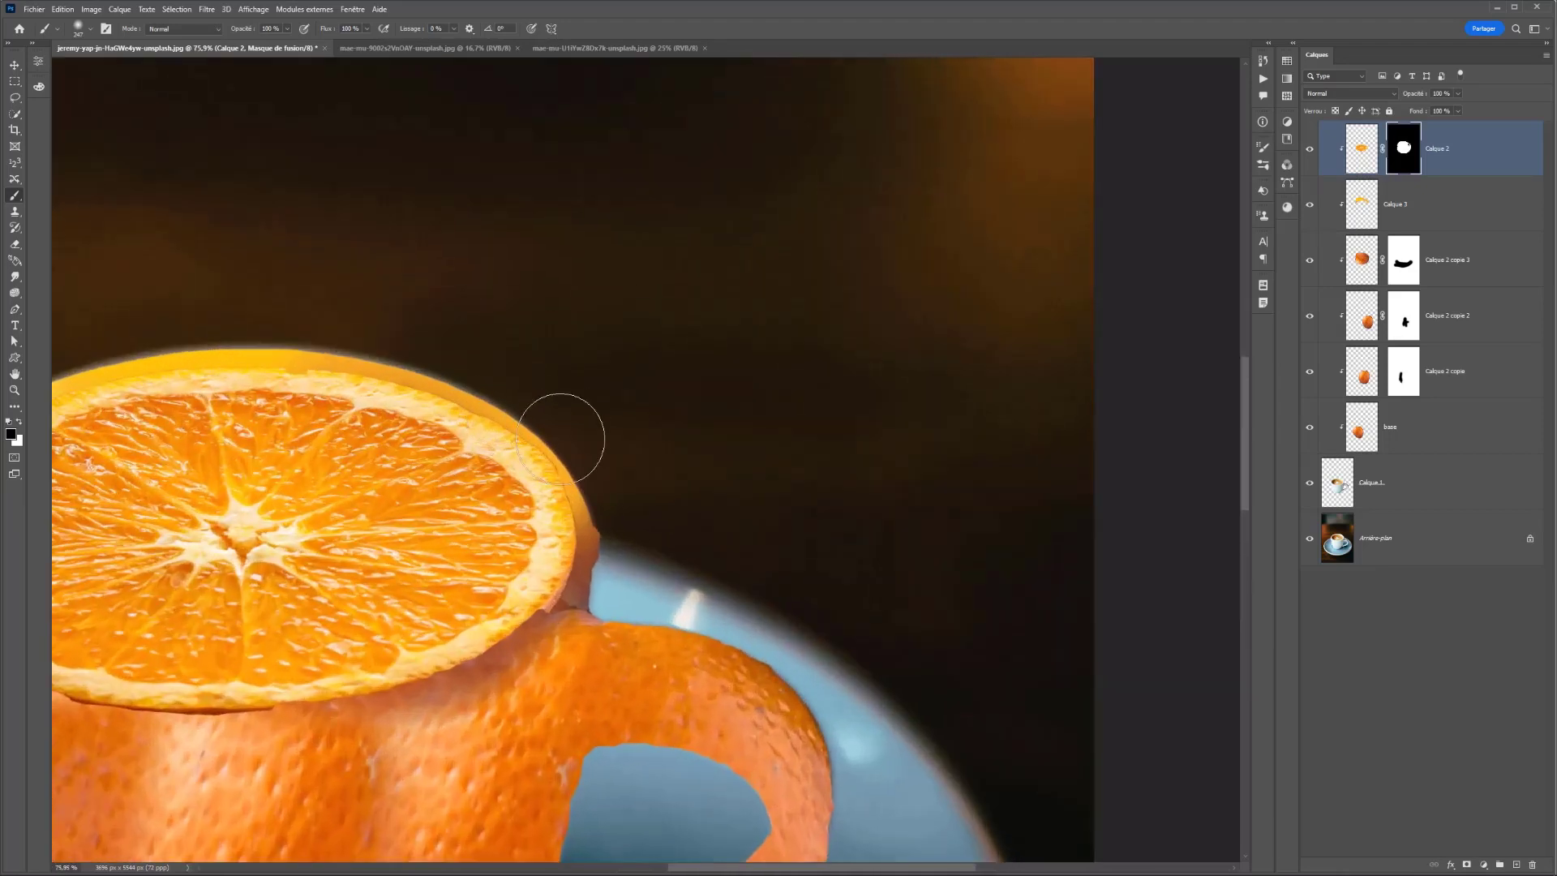
drag(566, 423, 506, 428)
drag(591, 635, 708, 635)
right_click(587, 638)
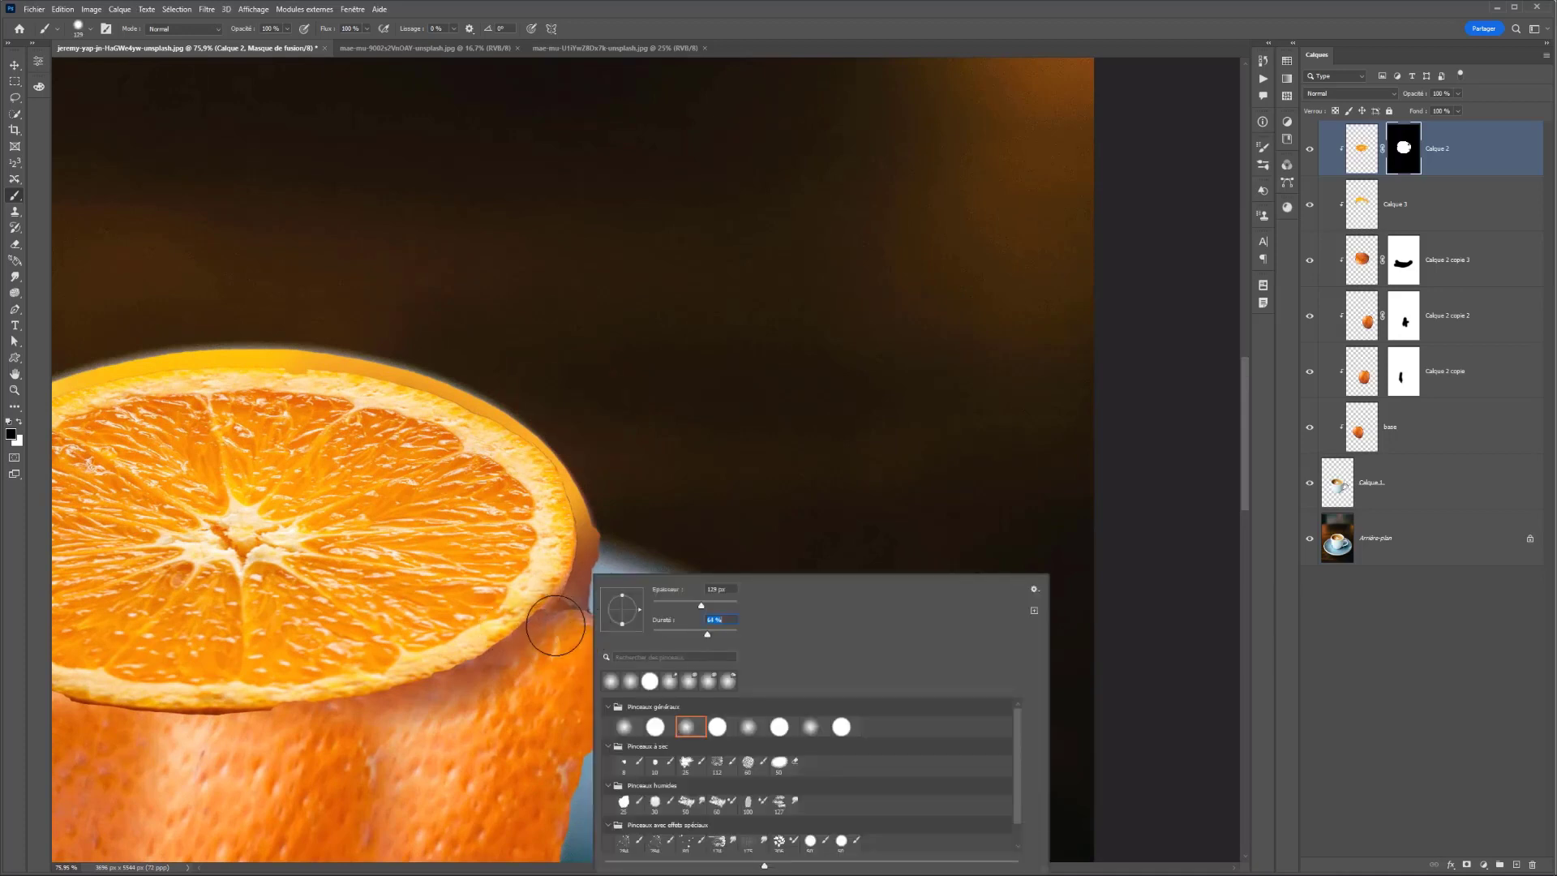
key(Return)
mouse_move(590, 586)
mouse_down()
mouse_move(576, 454)
mouse_move(426, 364)
mouse_move(451, 368)
mouse_move(188, 352)
mouse_up()
scroll(204, 343, down, 8)
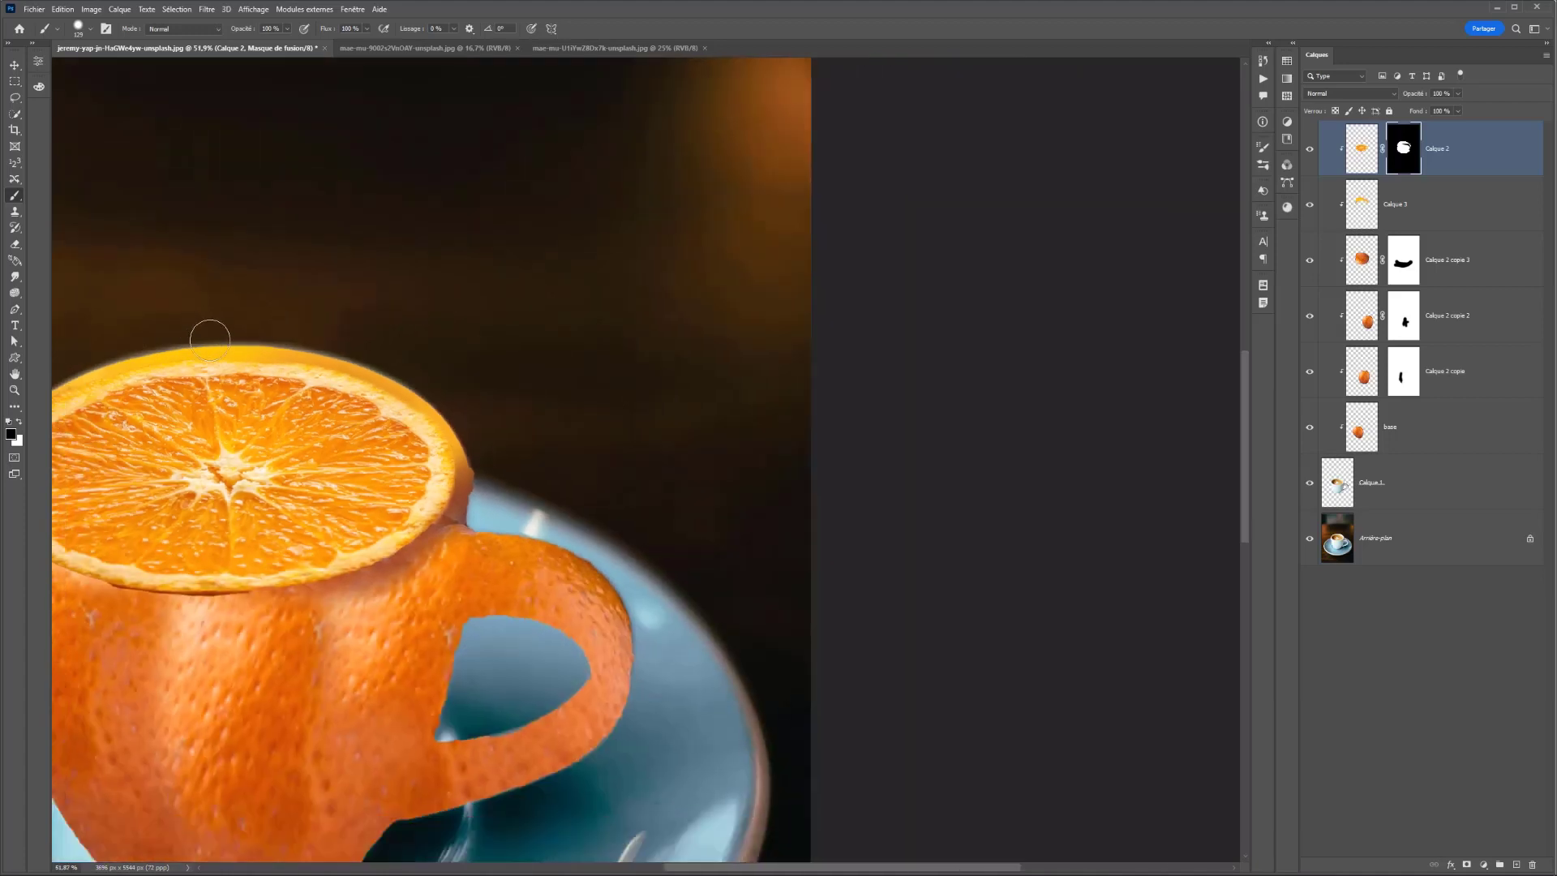
drag(335, 320, 627, 382)
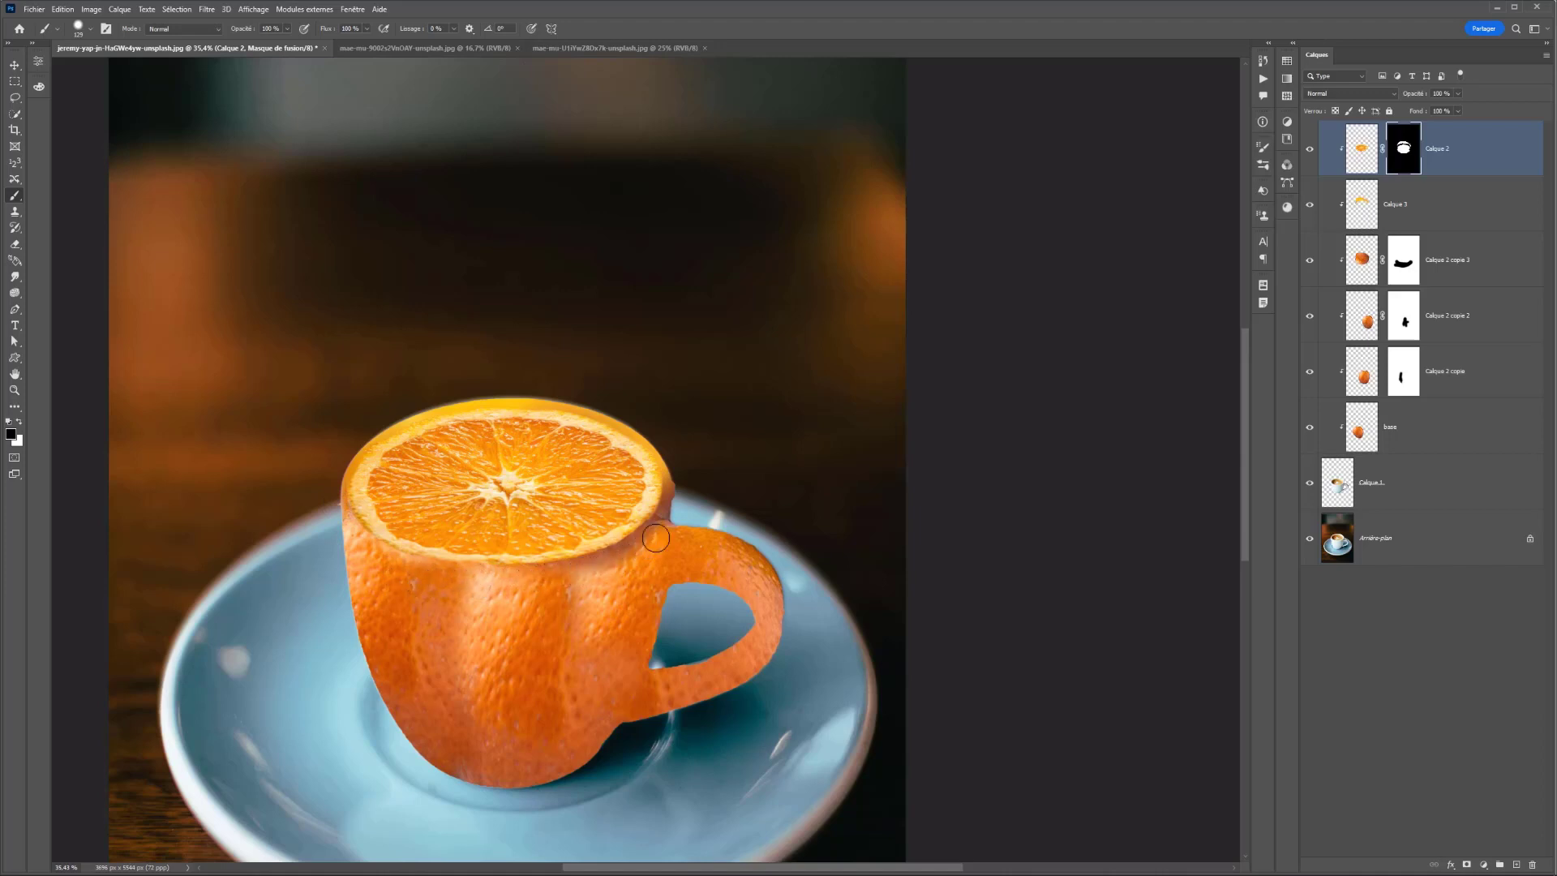
Paint sampled orange tones on the rim colour layer along the cup's right edge, down to the handle
click(1374, 199)
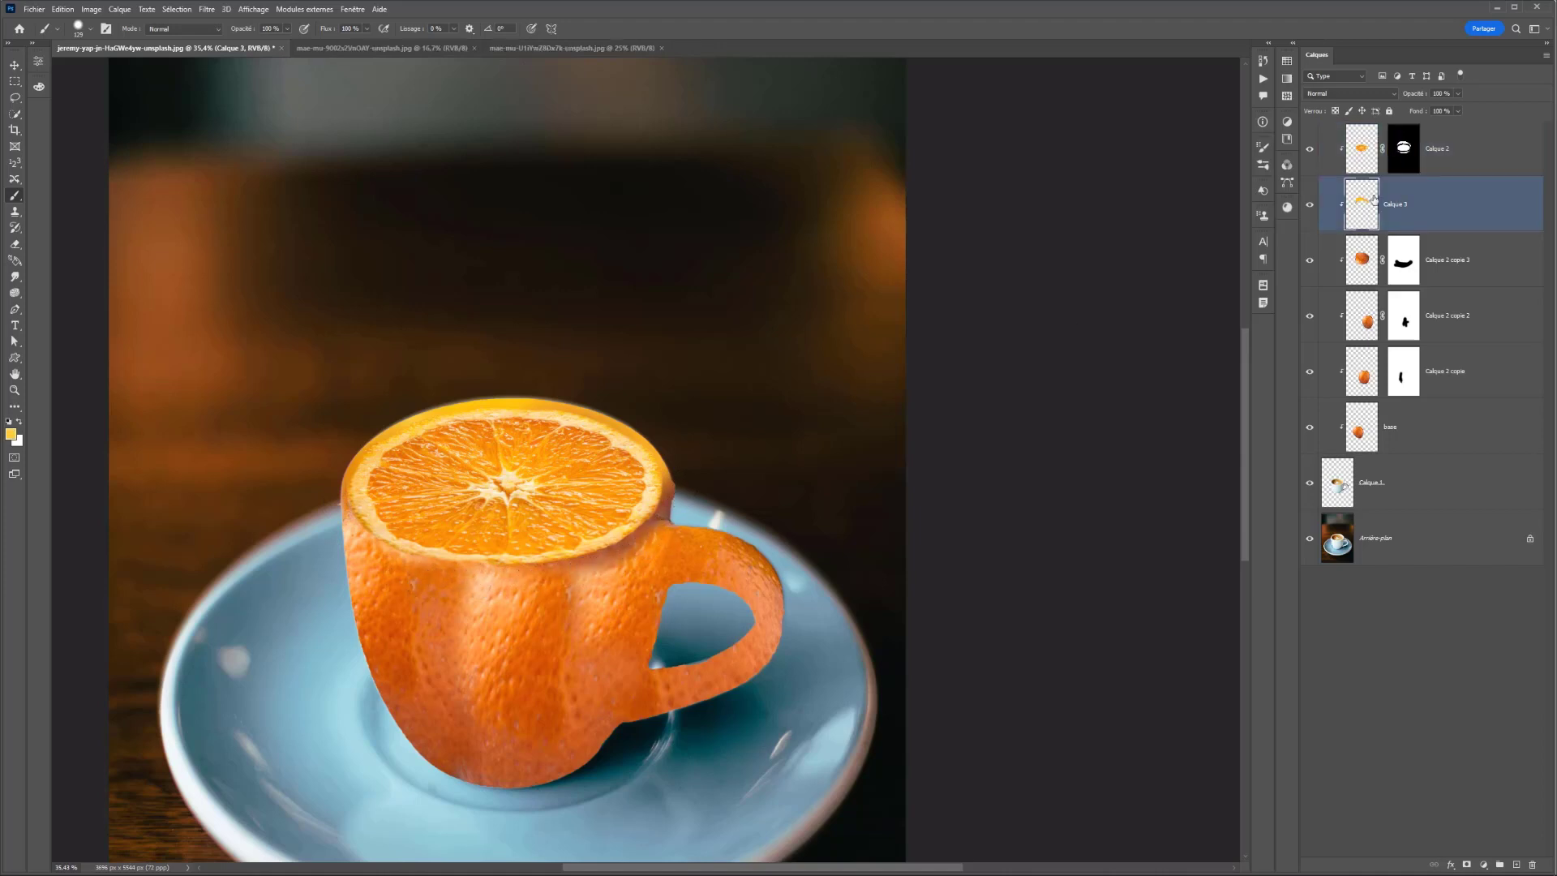
alt+click(669, 470)
alt+click(664, 467)
alt+click(612, 421)
drag(663, 473, 665, 503)
alt+click(657, 514)
scroll(681, 512, down, 1)
scroll(681, 512, down, 1)
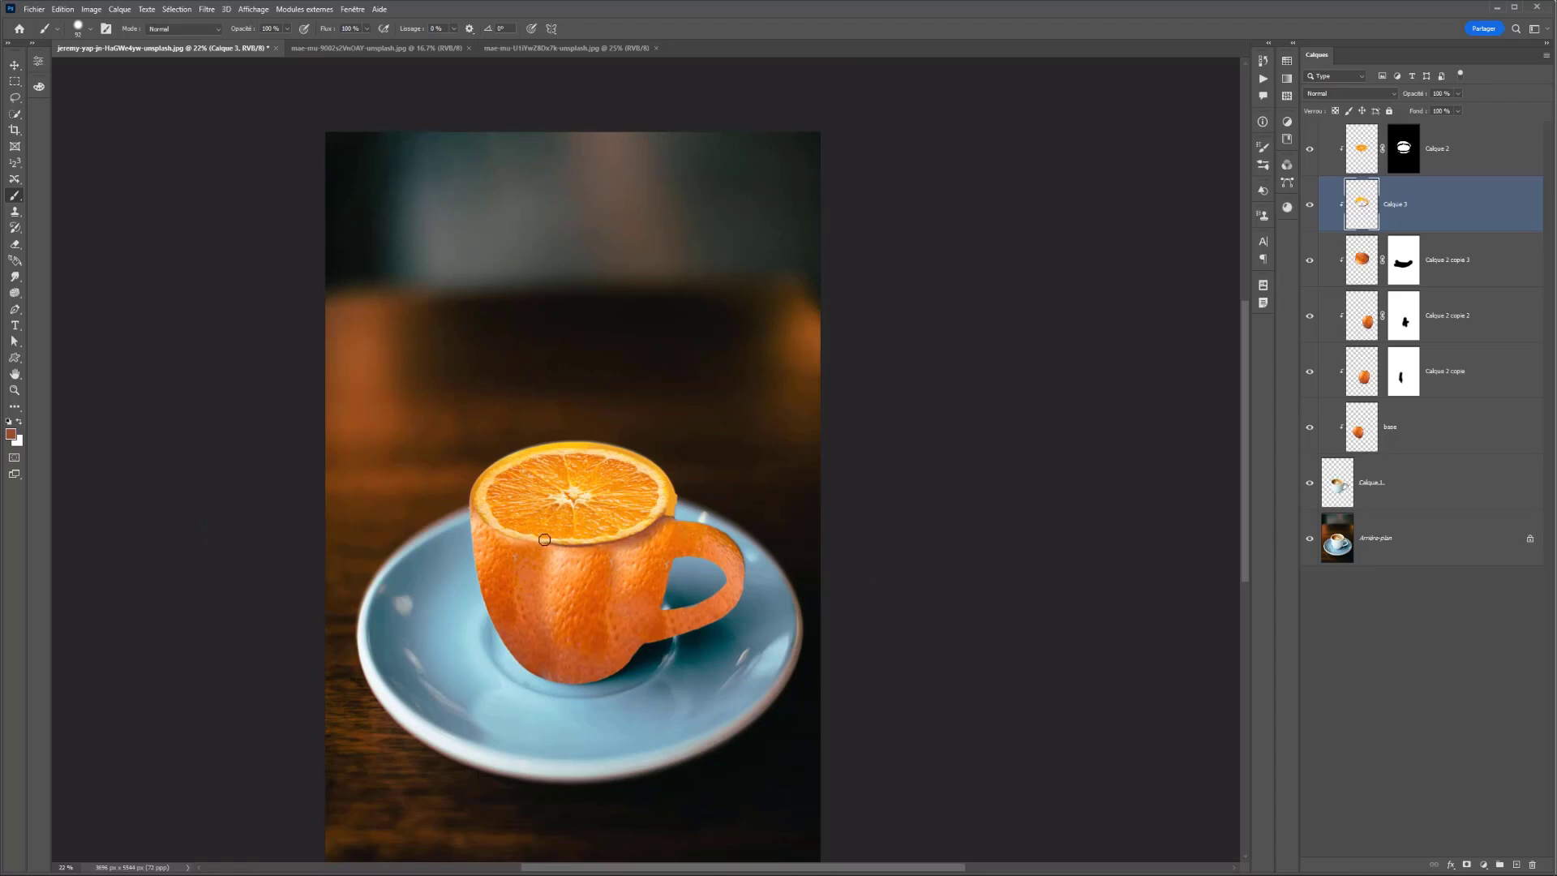
Paint sampled orange tones with a softer brush along the front and left edges of the cup's rim
mouse_move(544, 540)
mouse_down()
mouse_move(501, 529)
mouse_move(470, 493)
mouse_up()
alt+click(477, 483)
alt+right_click(476, 489)
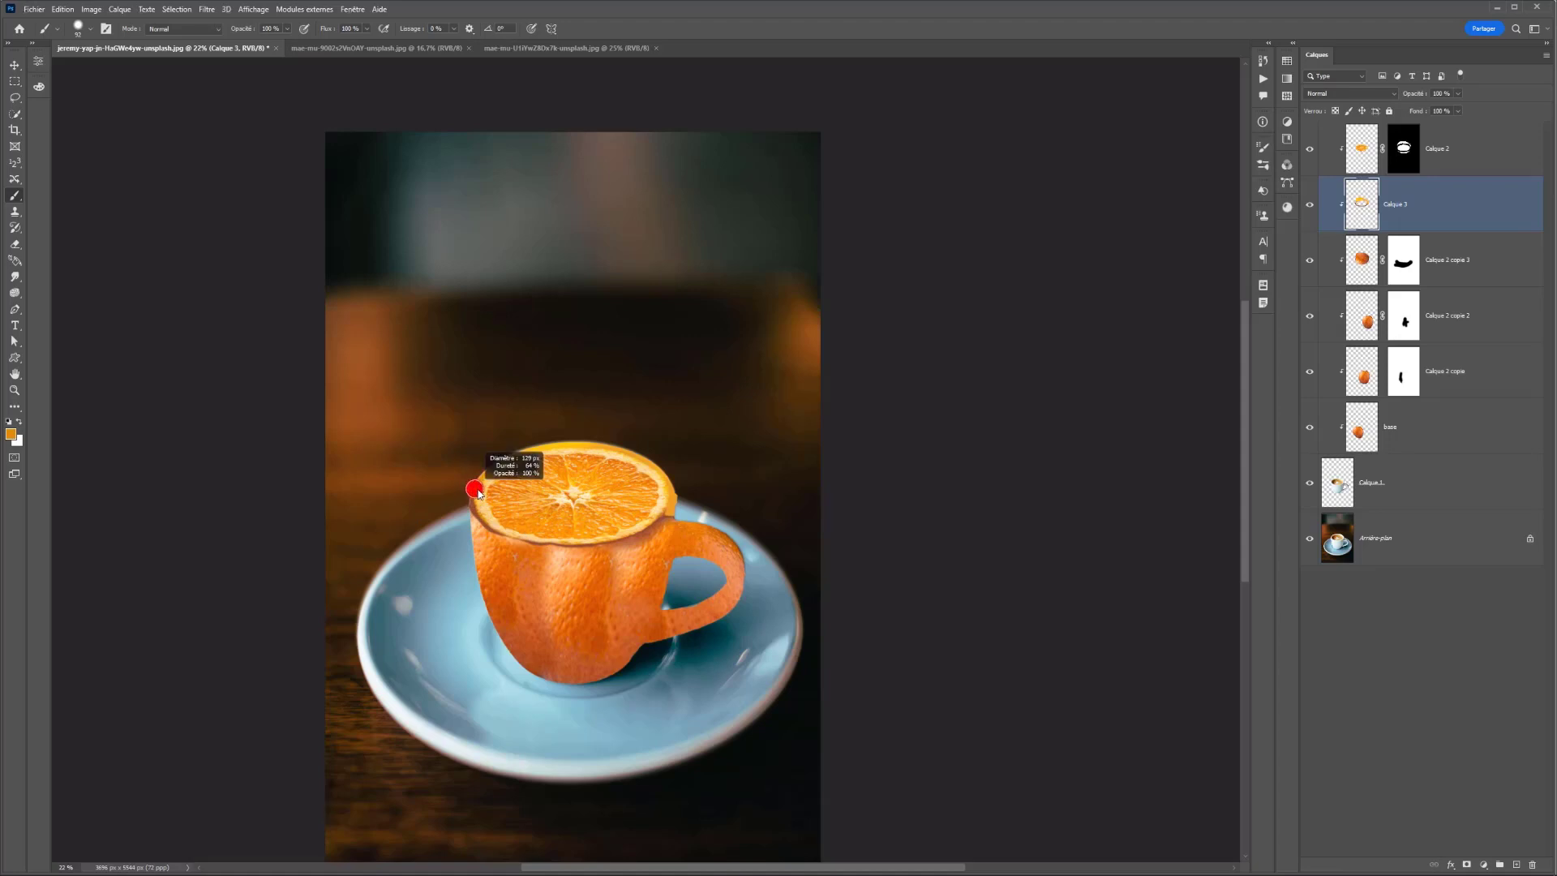
right_click(488, 480)
click(563, 541)
drag(562, 541, 550, 541)
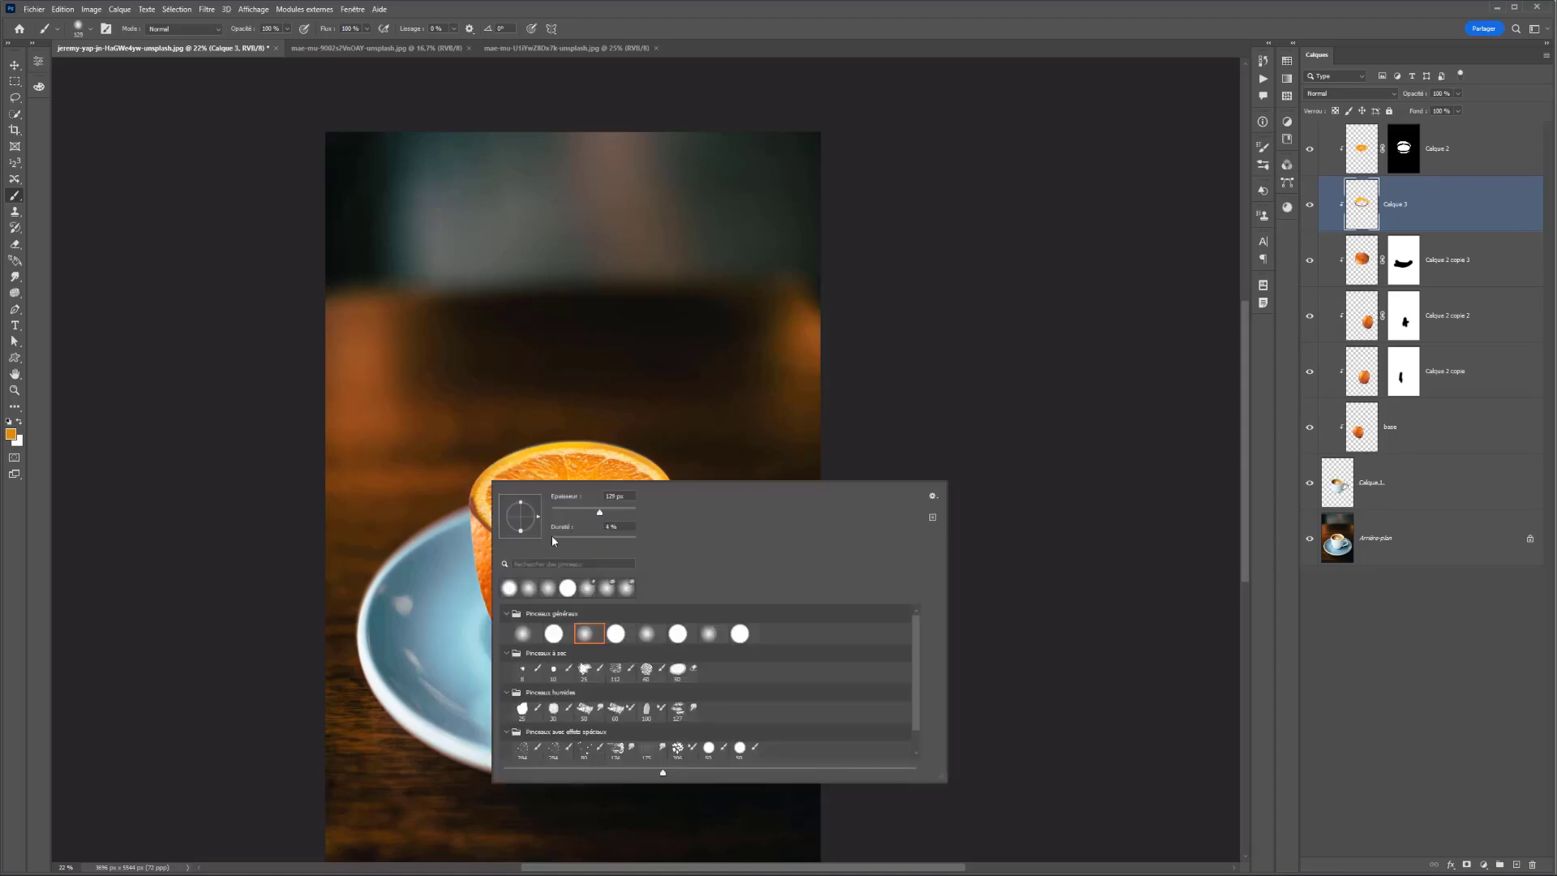
alt+click(478, 484)
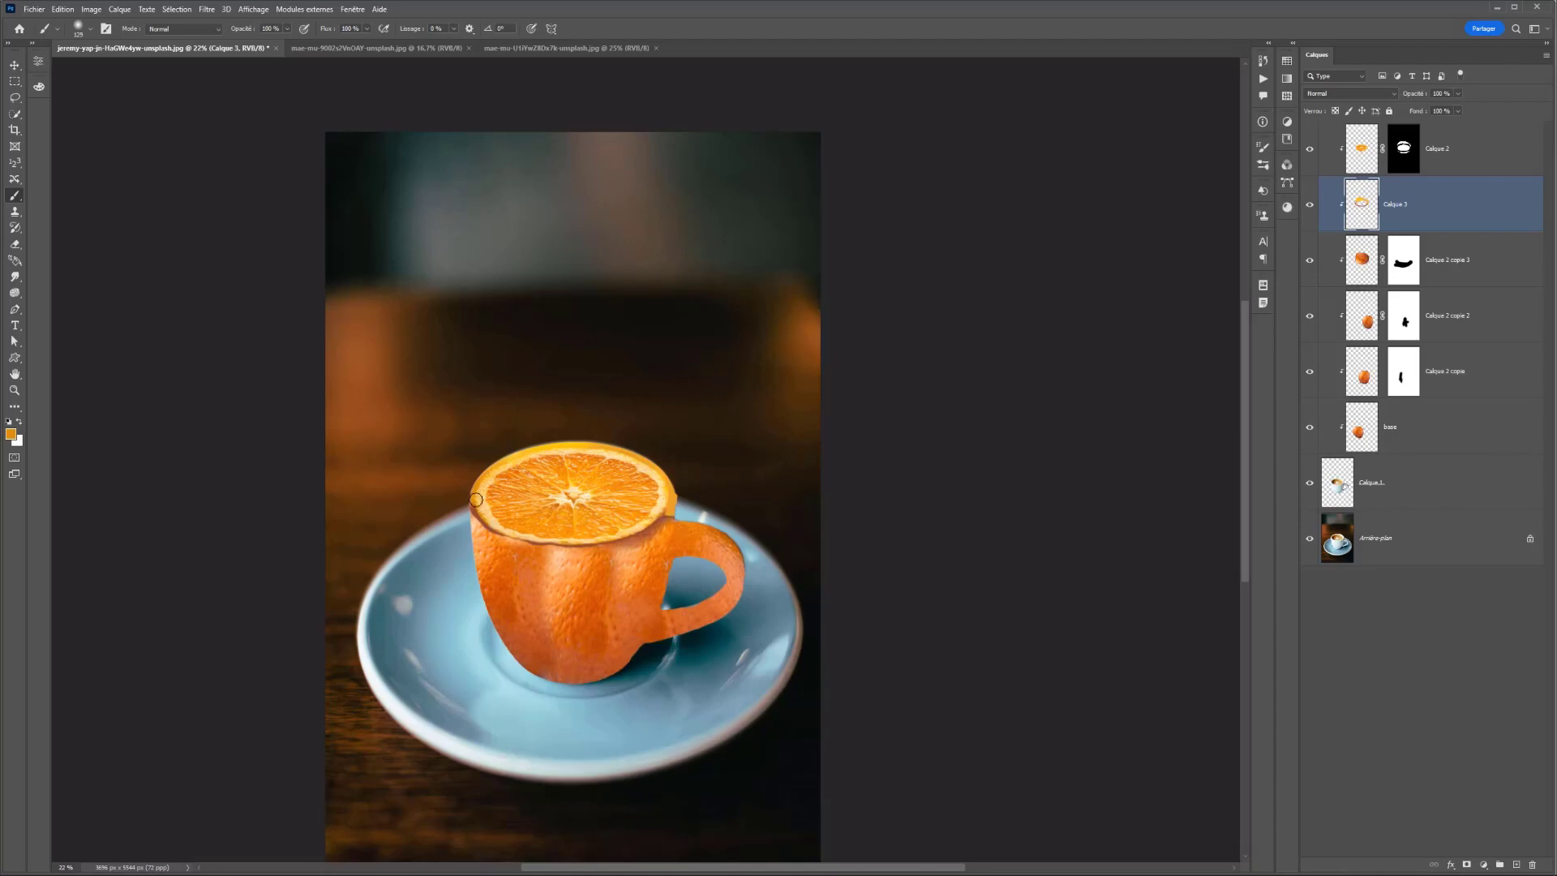
Sample orange tones beside the handle and blend the right end of the rim on the rim colour layer
alt+click(666, 515)
alt+click(674, 498)
scroll(661, 513, down, 3)
scroll(608, 575, up, 2)
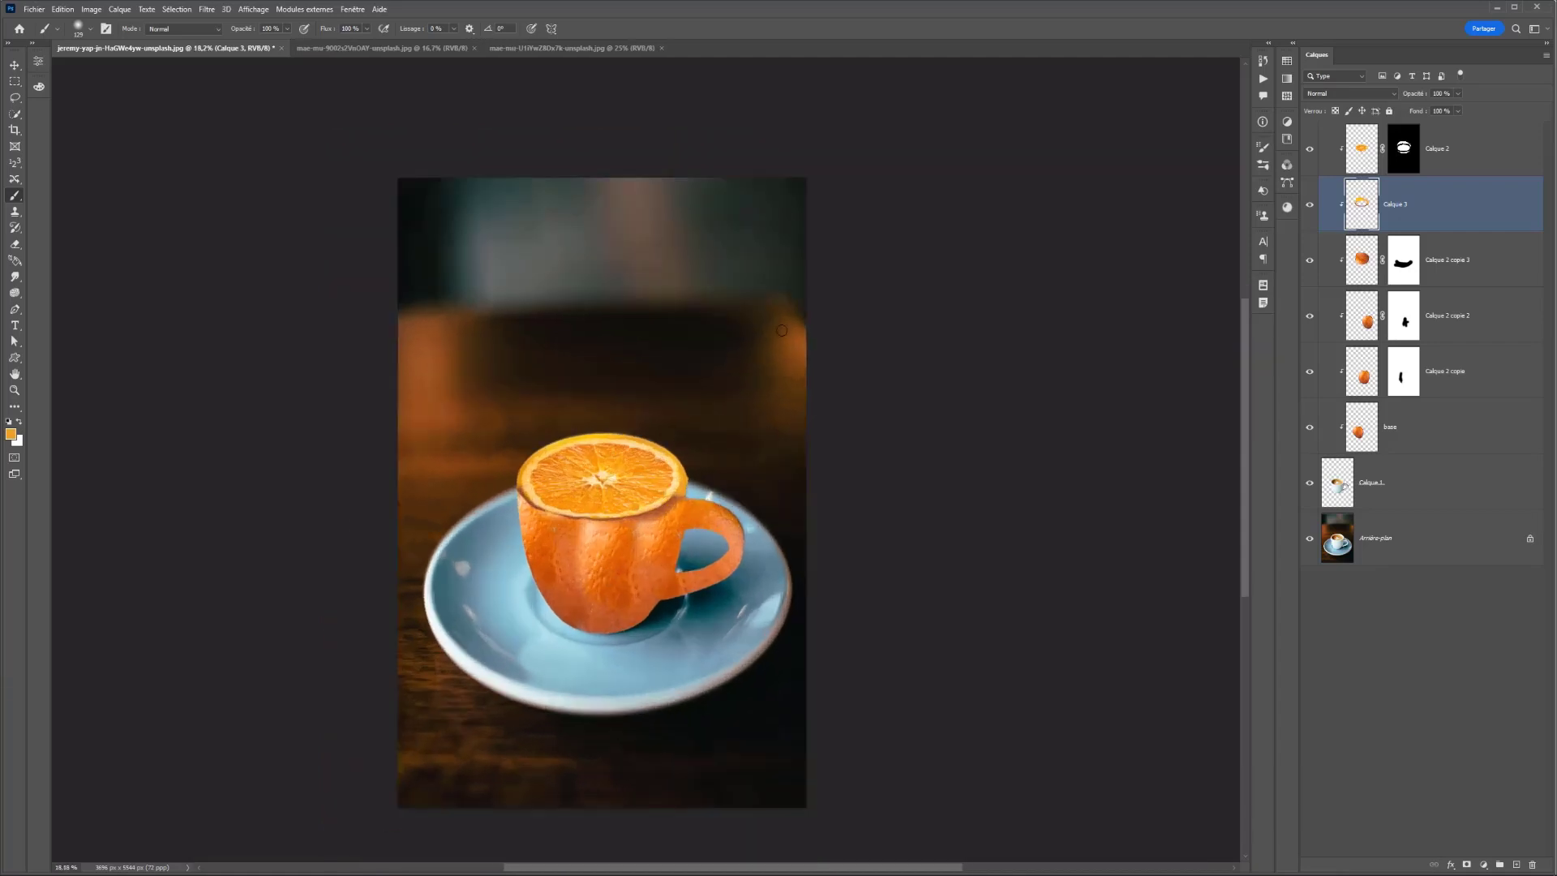
Compare the rim with the rim colour layer hidden and shown, and retouch the edge above the handle with sampled light orange
click(1311, 207)
alt+click(672, 510)
click(1310, 205)
click(1310, 206)
drag(670, 510, 681, 509)
Lower the brush opacity to 23% and paint light orange along the front edge of the rim, below the slice
click(287, 30)
drag(252, 45, 241, 45)
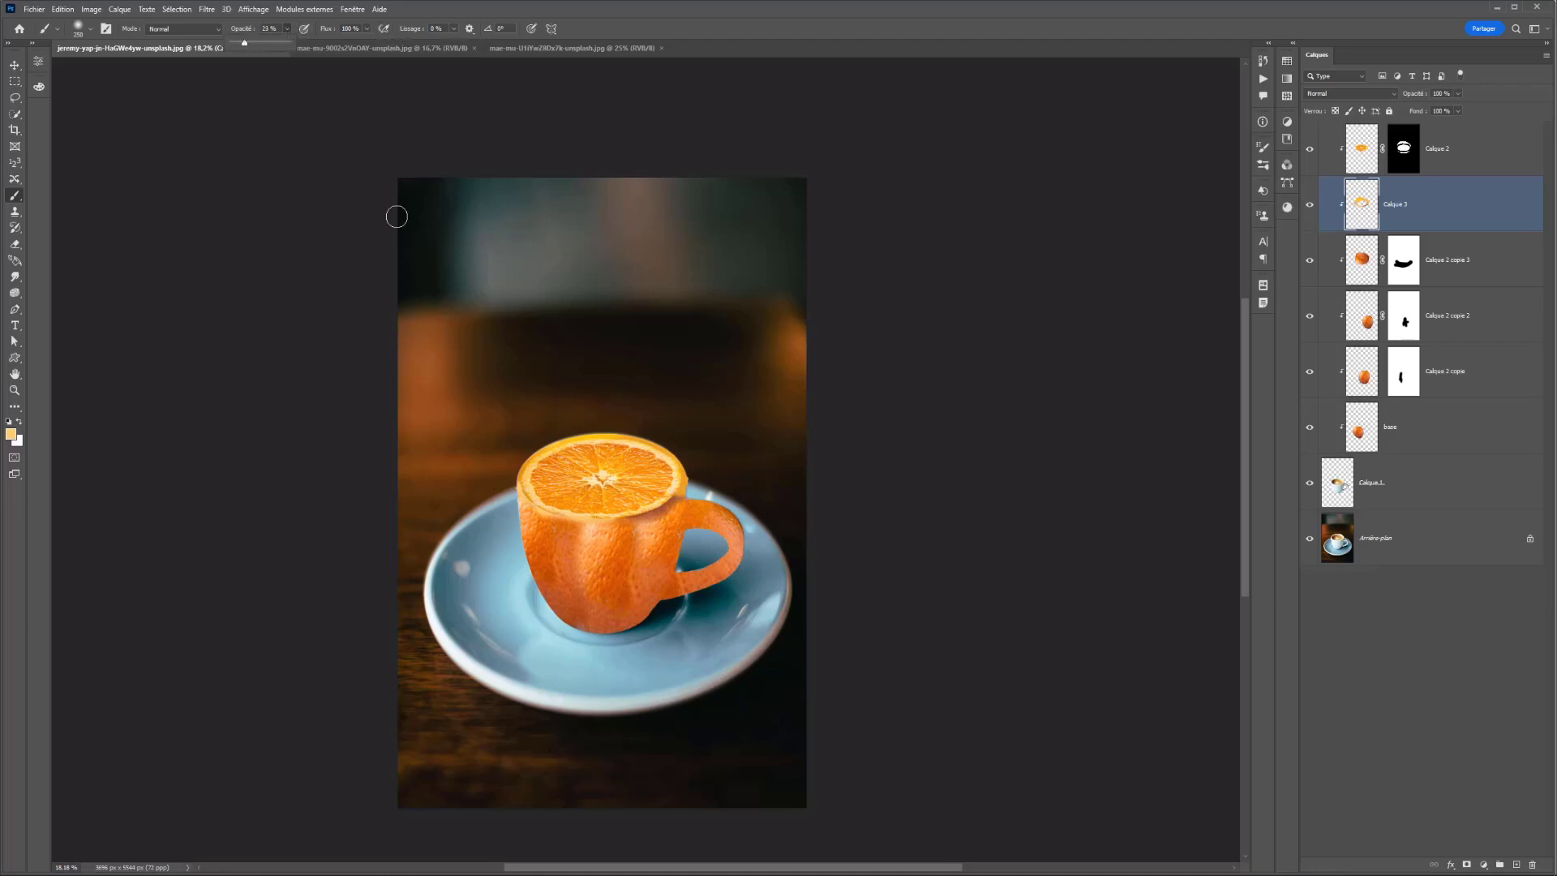
click(674, 497)
drag(663, 501, 595, 510)
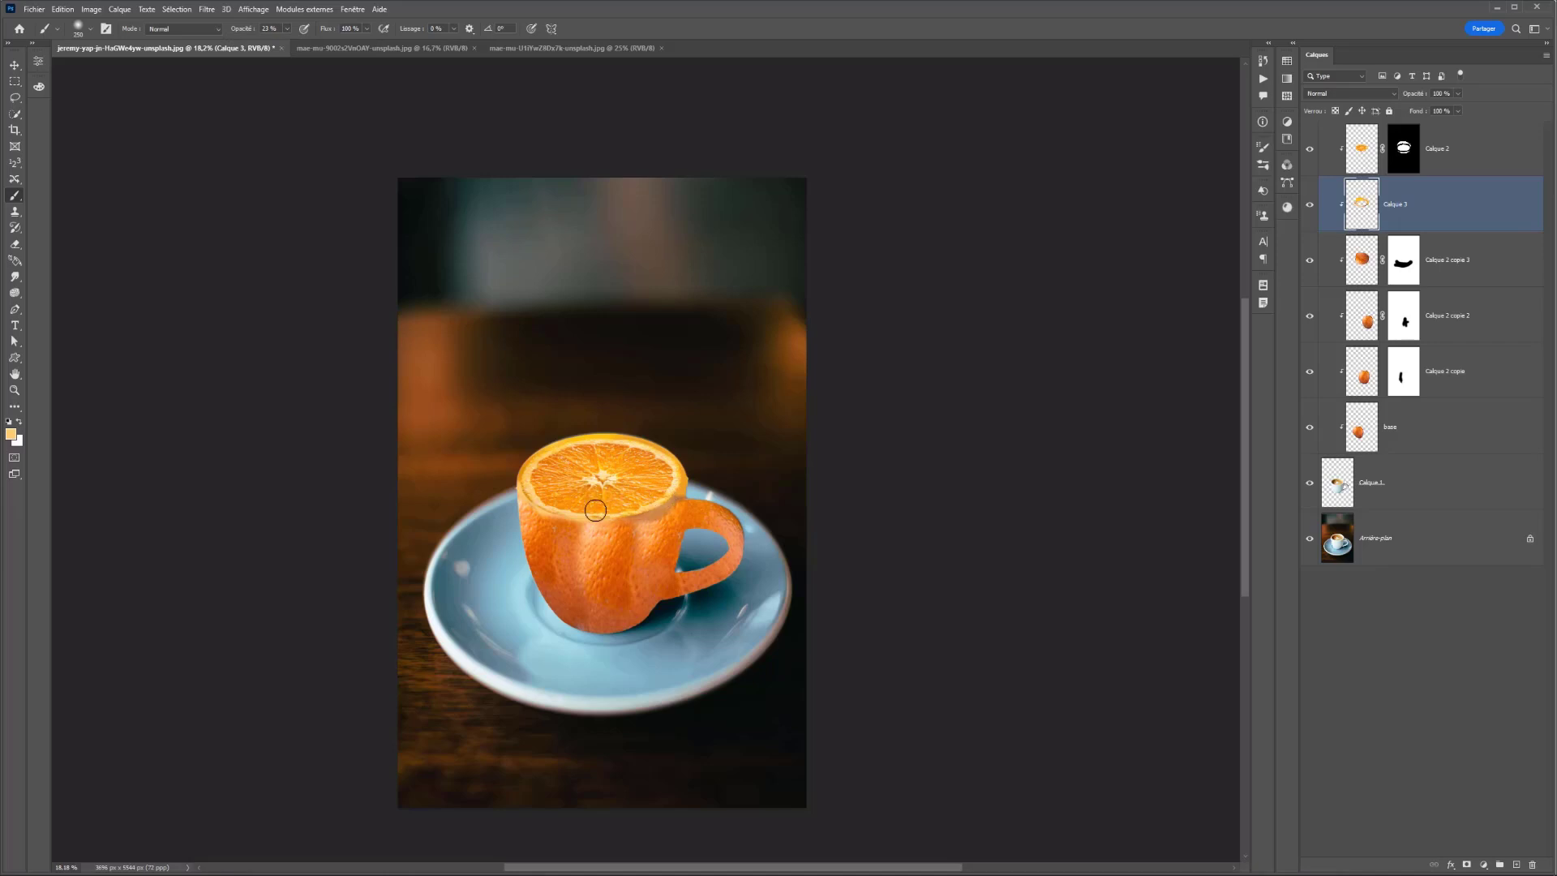
alt+click(683, 483)
scroll(614, 490, down, 3)
scroll(607, 479, up, 2)
scroll(607, 479, up, 1)
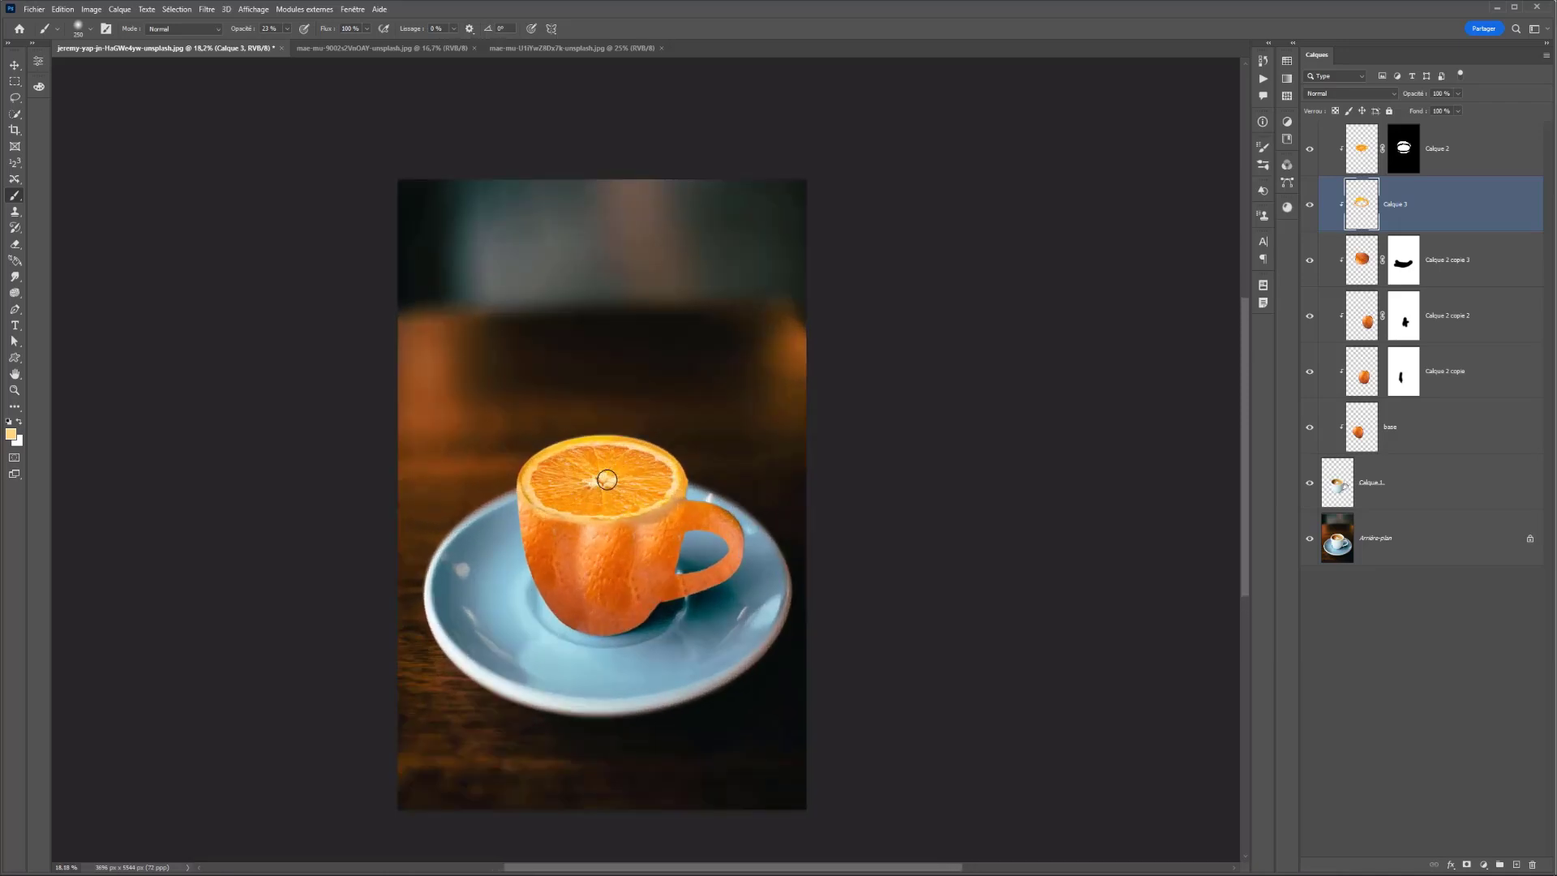
Add a clipped layer above the Calque 2 copie 3 peel layer and set its blend mode to Lumière tamisée
click(1453, 258)
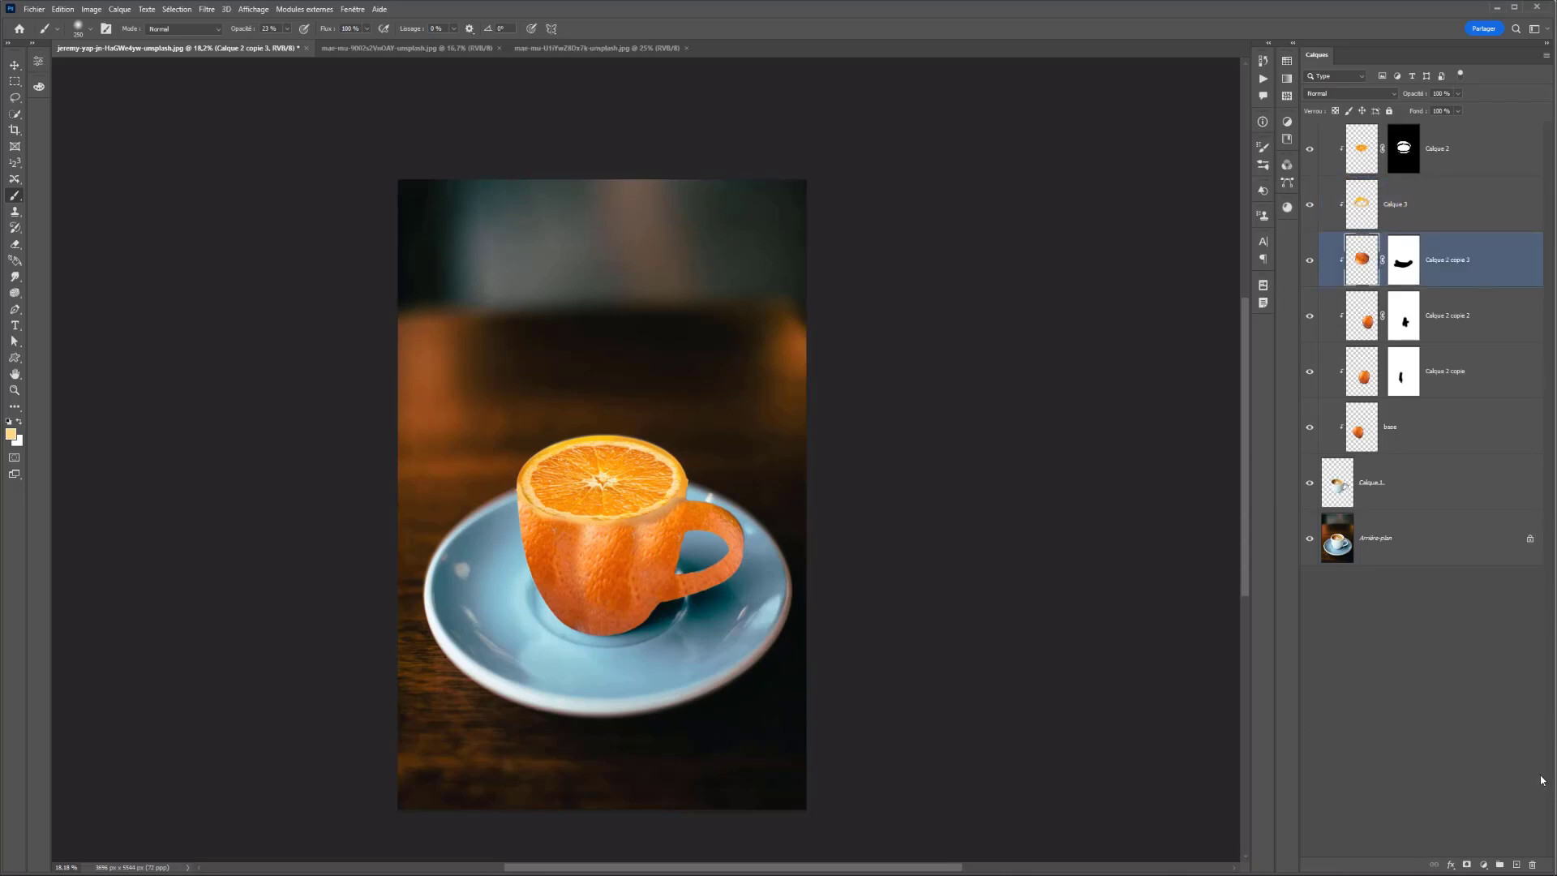
click(1514, 864)
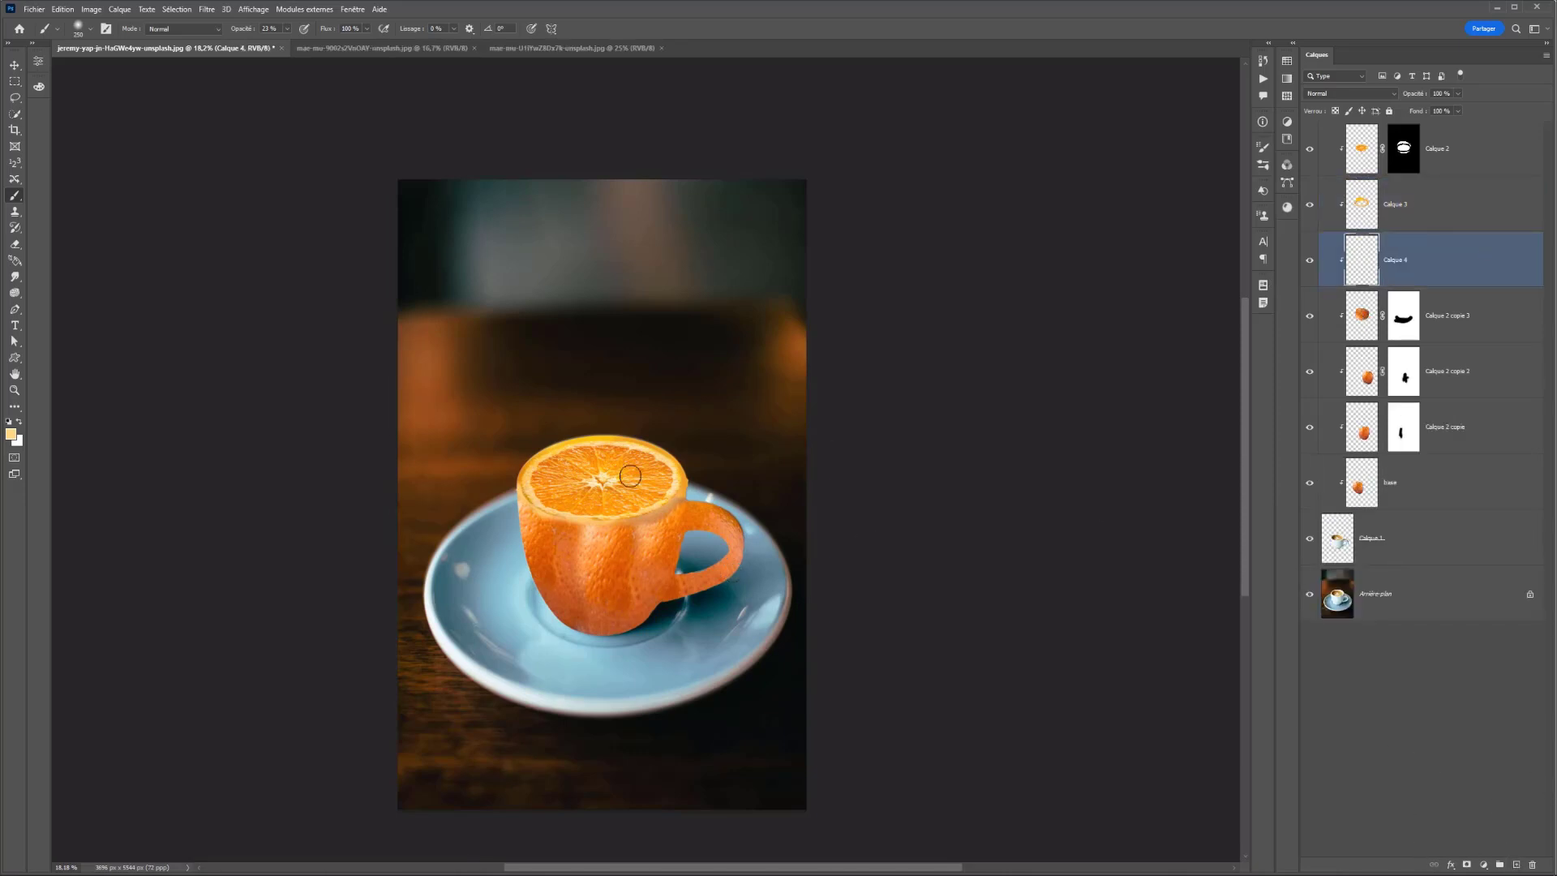
click(1314, 94)
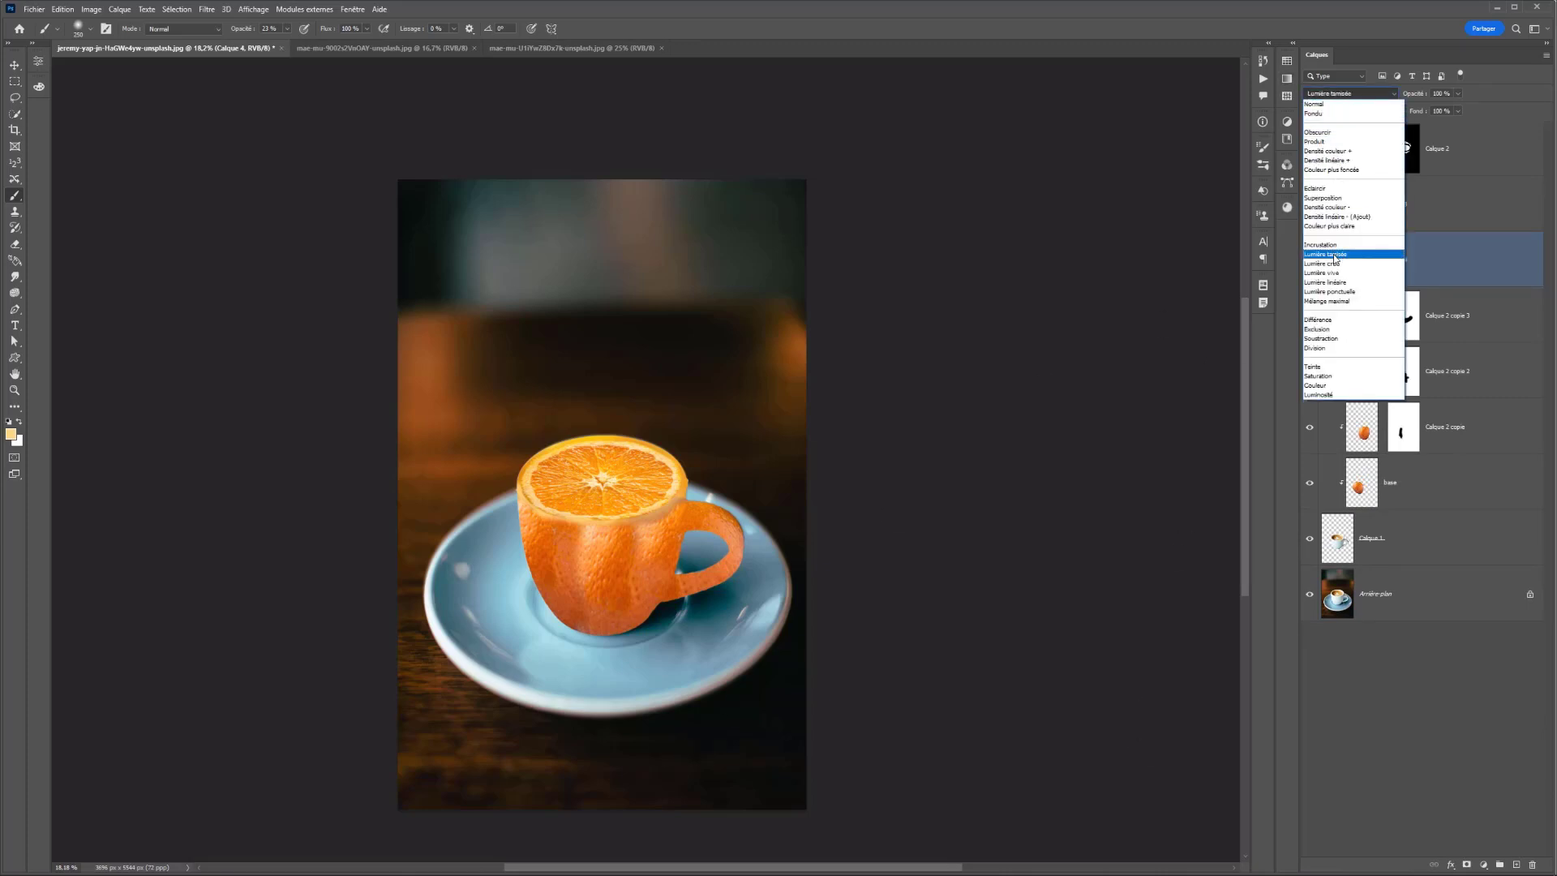
click(1336, 255)
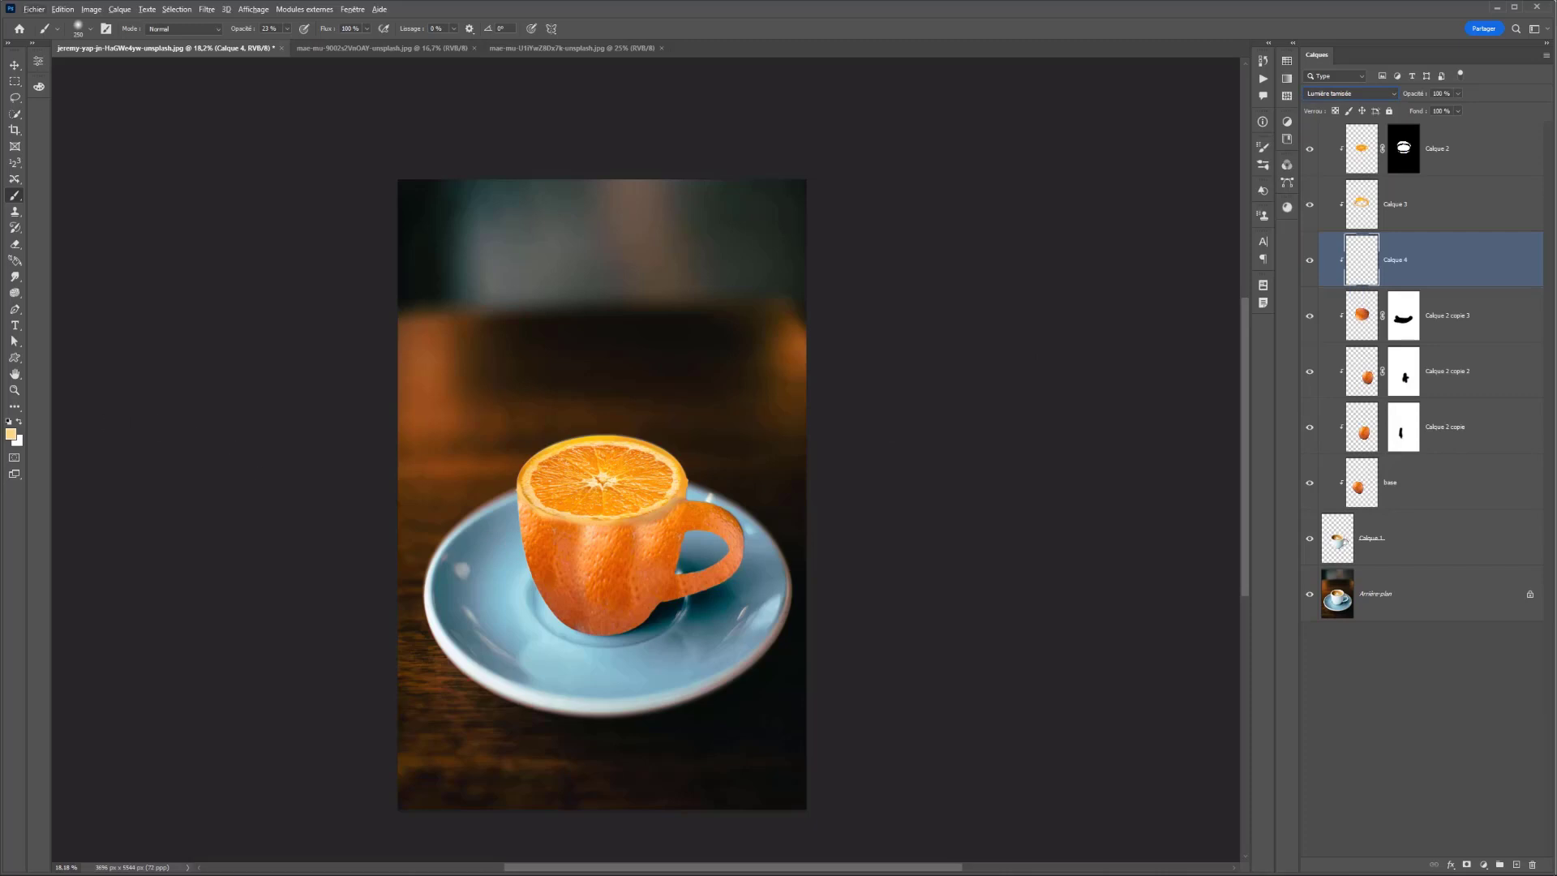
Prepare a larger brush at 100% opacity with black as the foreground colour and white as the background colour
key(d)
click(182, 474)
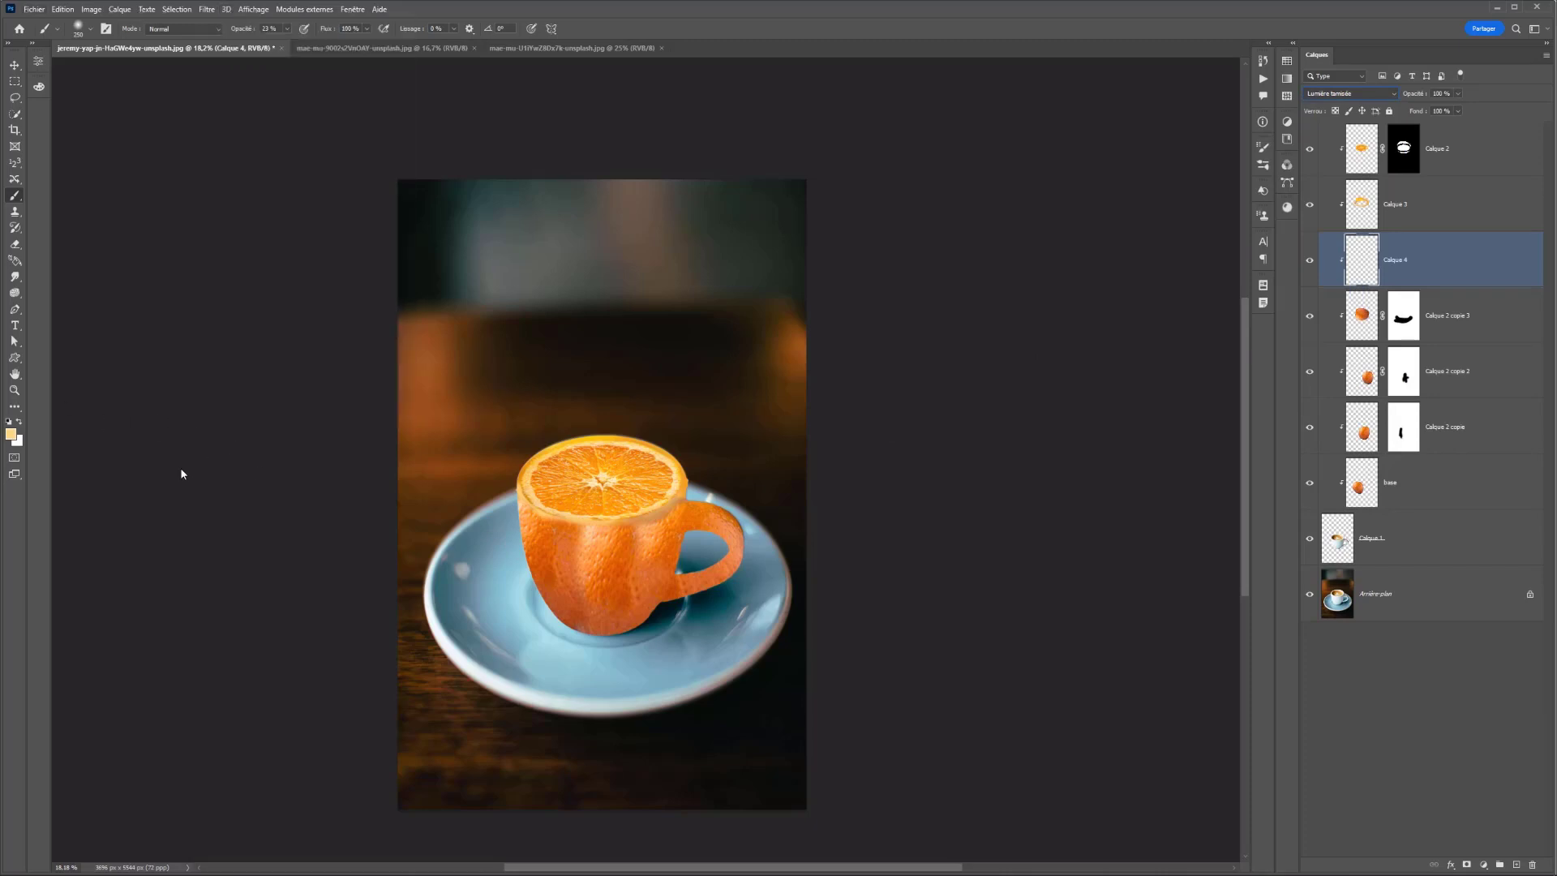
click(11, 434)
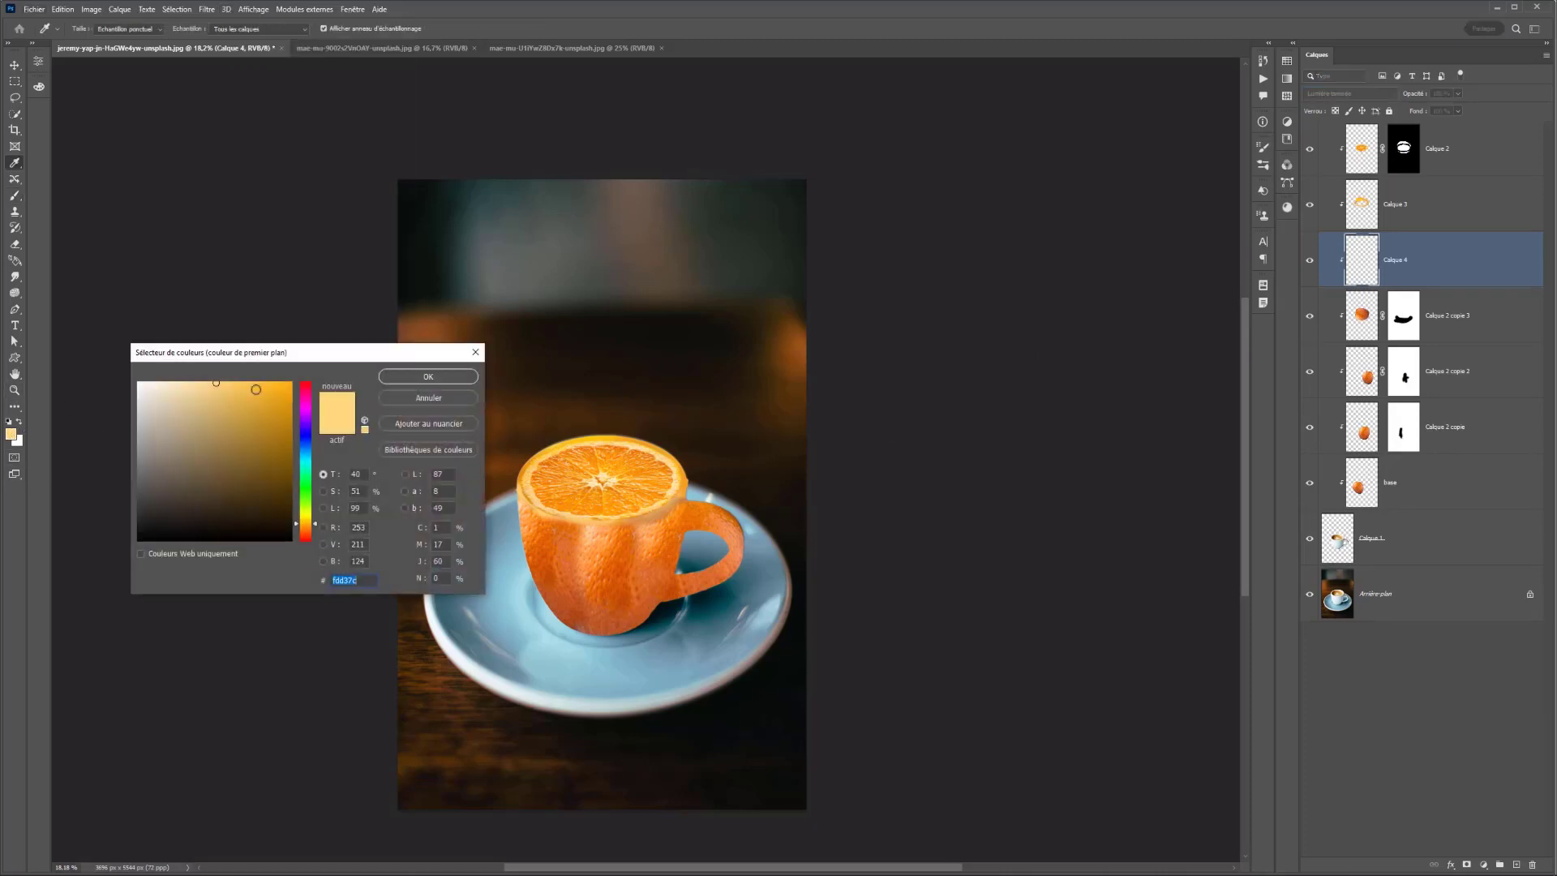
click(428, 398)
key(d)
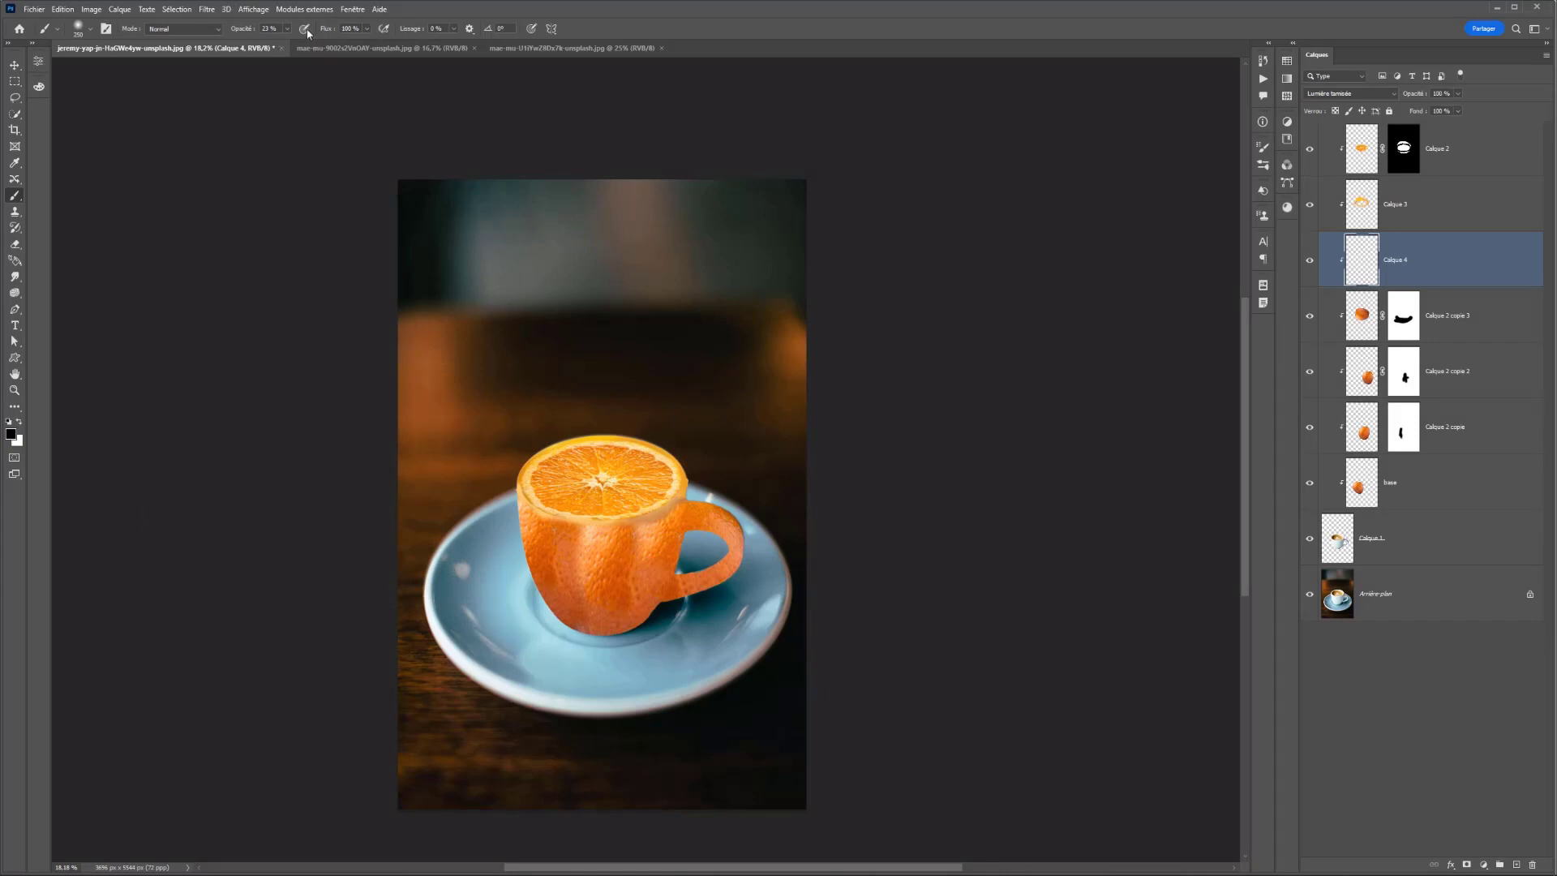
key(0)
click(14, 81)
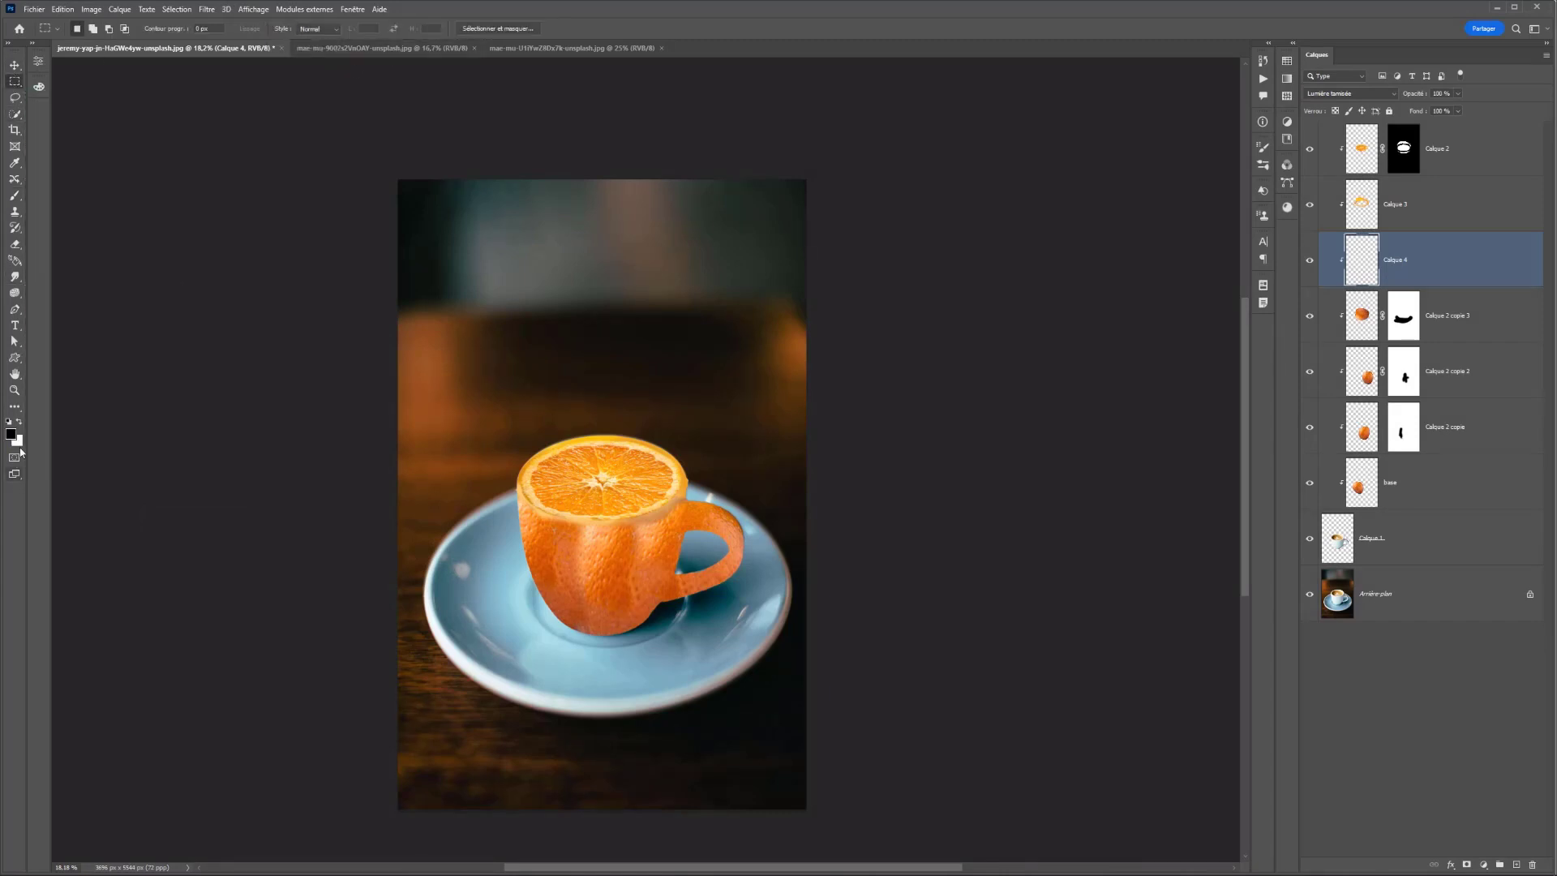
click(14, 196)
key(x)
key(x)
key(x)
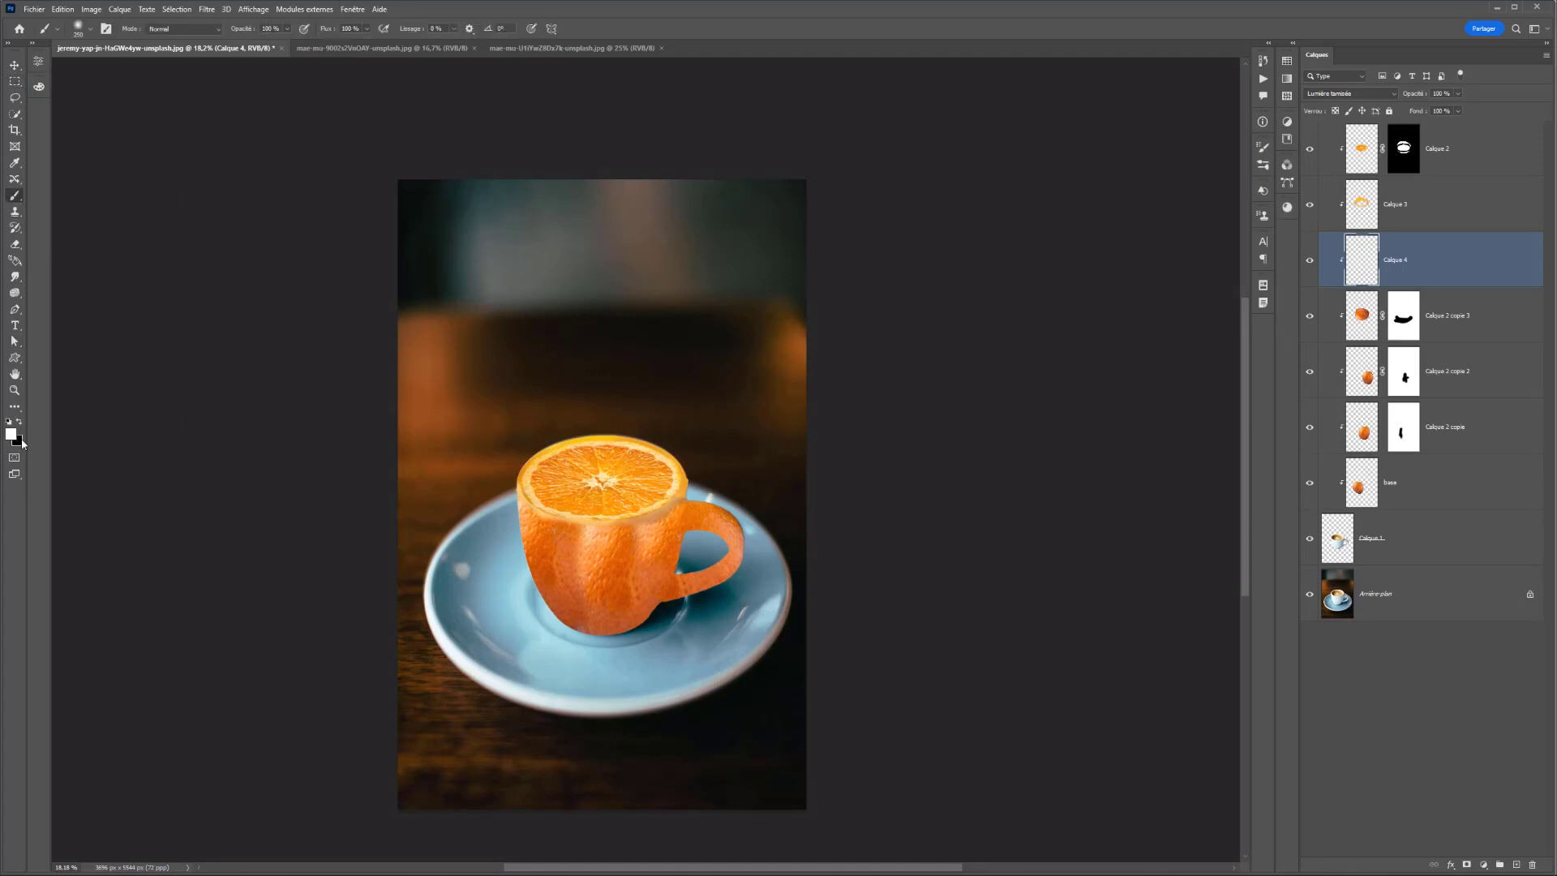
key(x)
key(x)
key(x)
drag(557, 605, 617, 592)
Duplicate the white cup cut-out layer and move the lower copy, Calque 1, above the orange cup as a lighting reference
click(1338, 598)
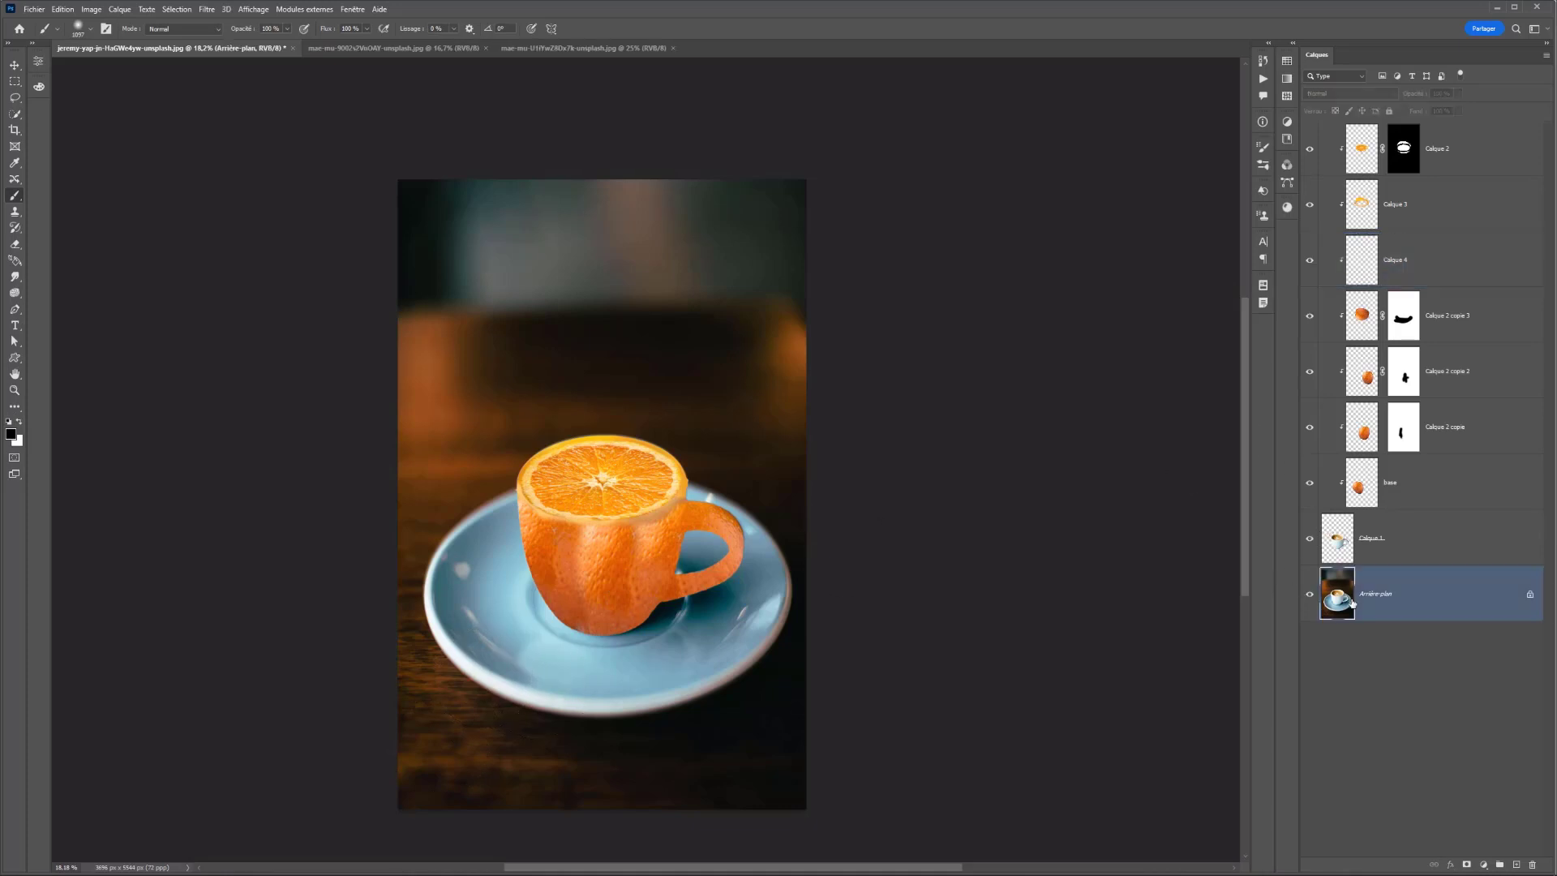
click(1338, 540)
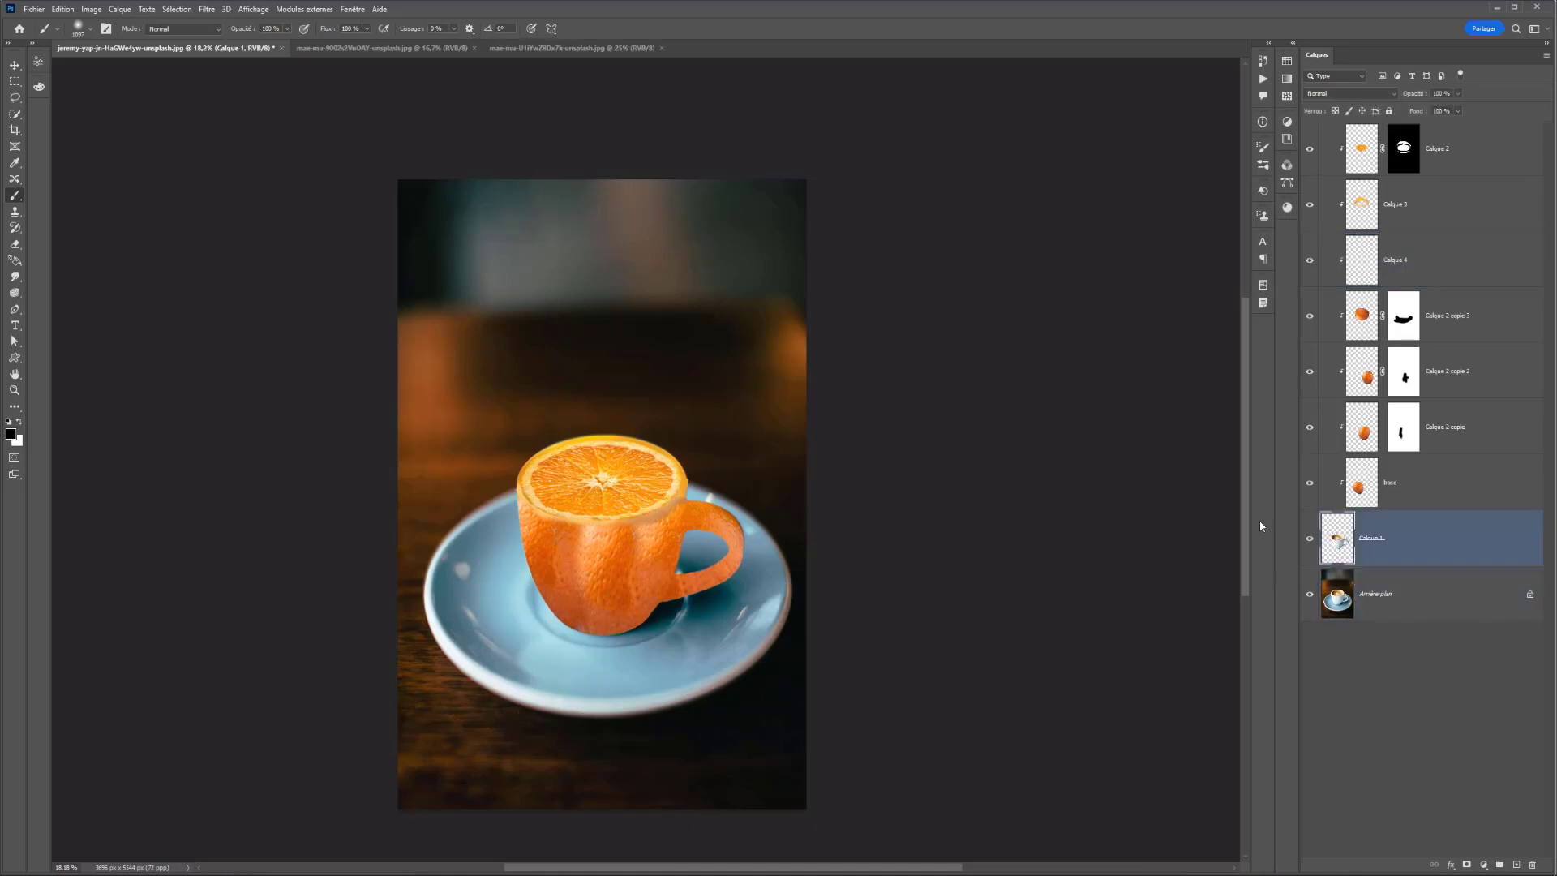
key(ctrl+j)
click(1372, 603)
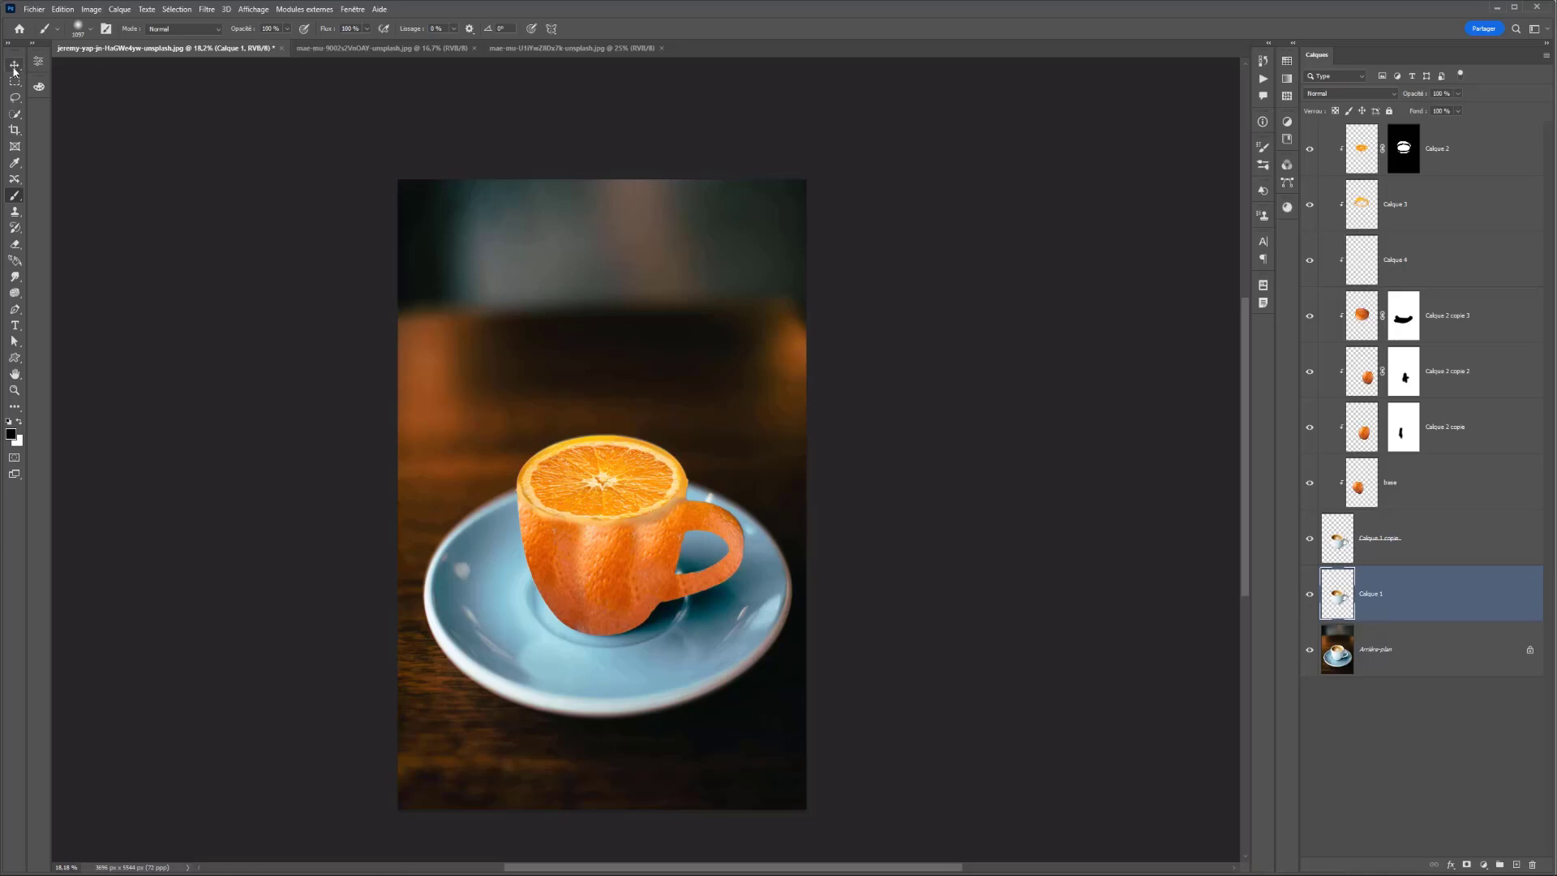
key(v)
drag(598, 539, 637, 341)
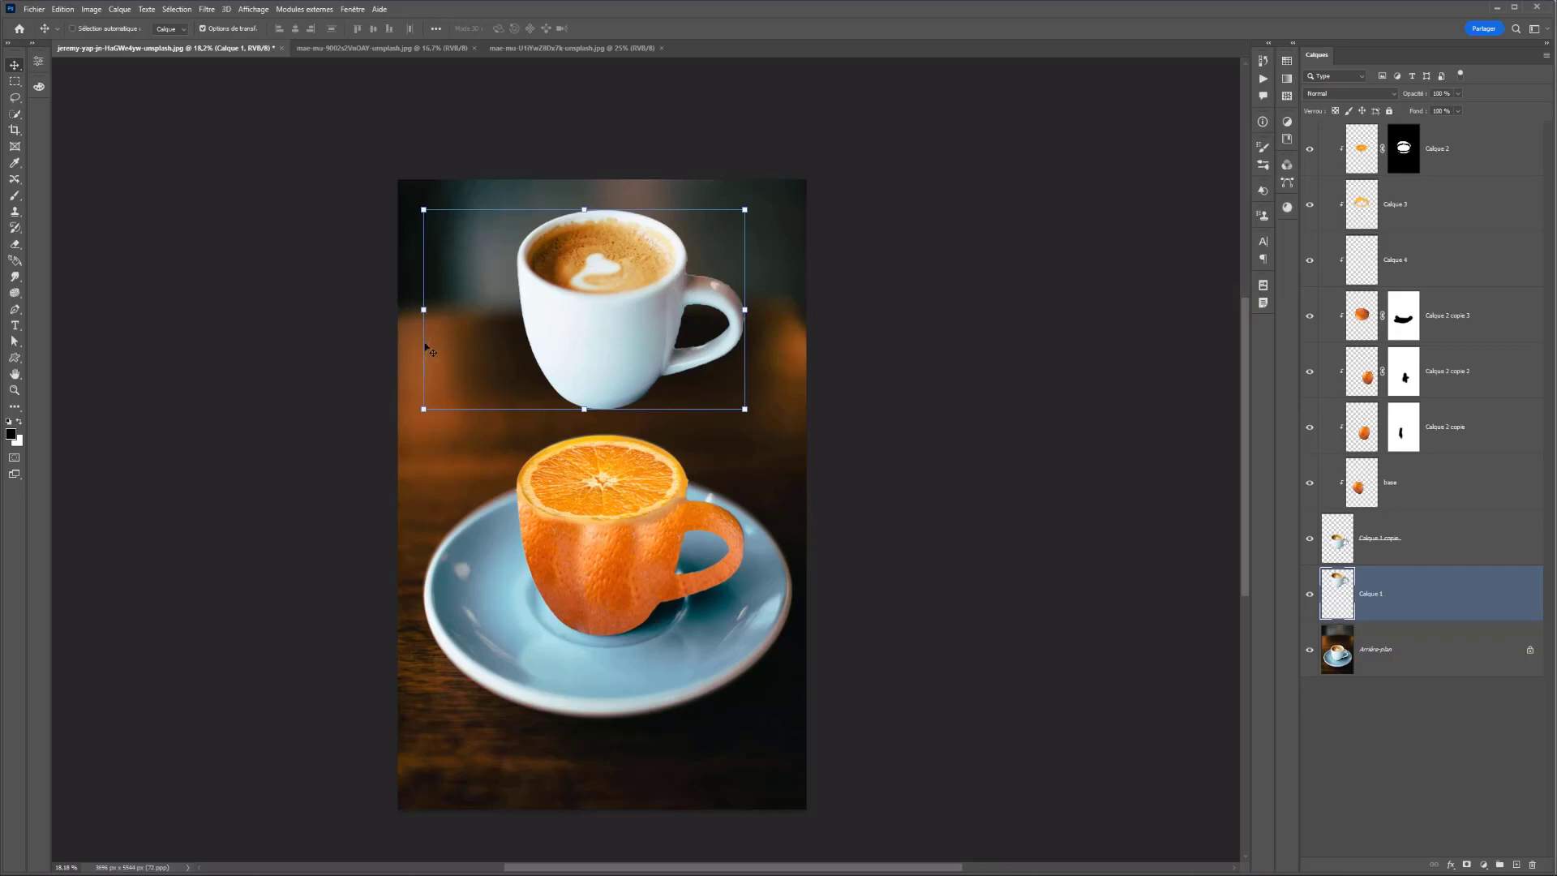
On the Lumière tamisée layer, paint black shading beside the handle side of the cup's body and a white highlight along the opposite side
click(1367, 256)
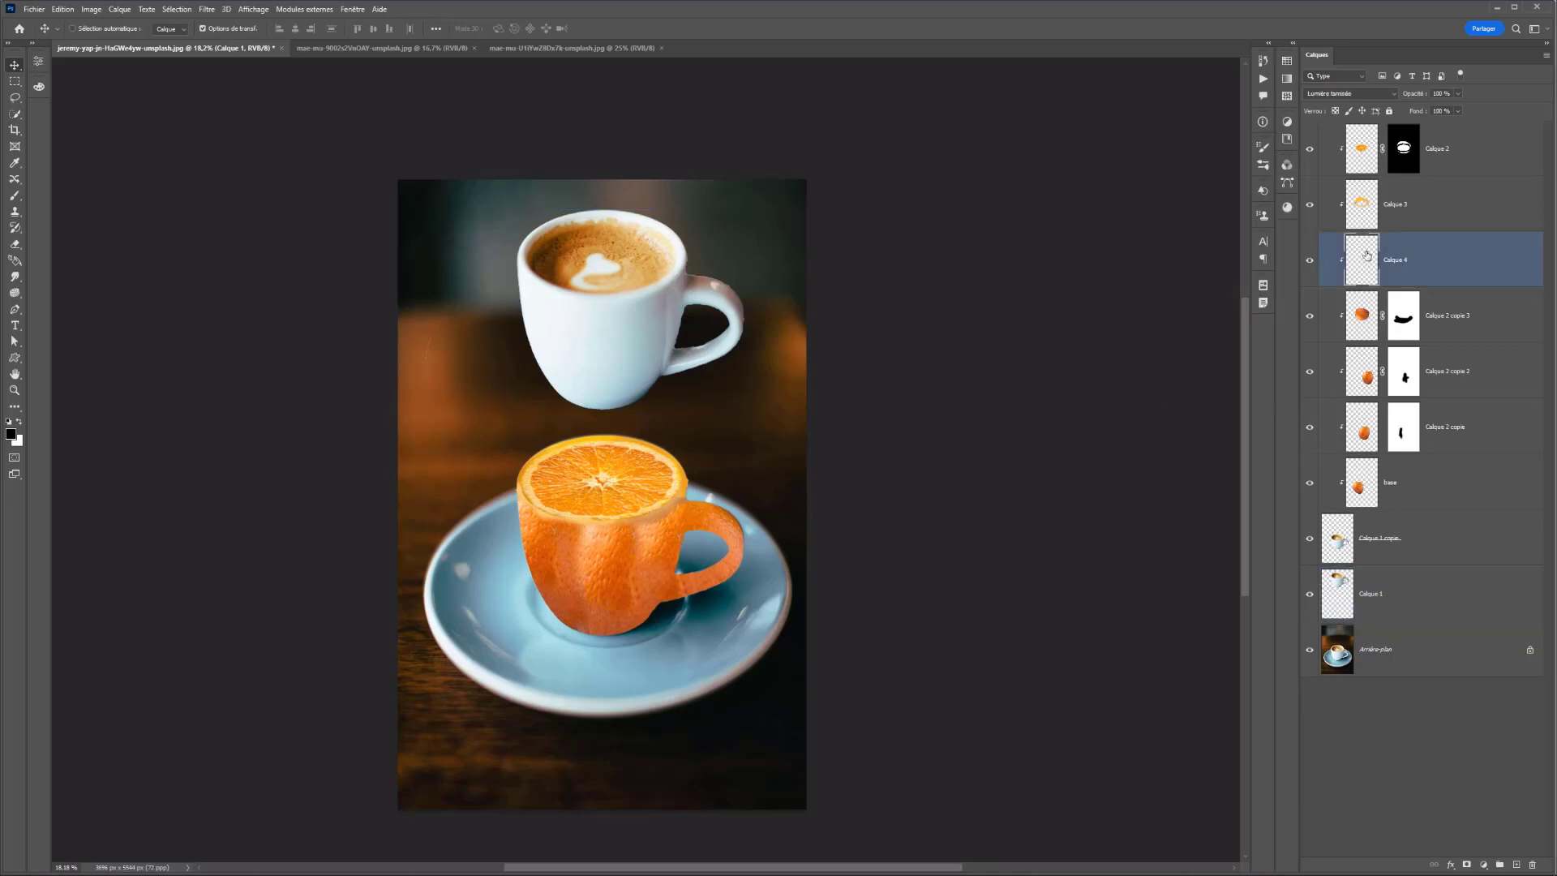
key(b)
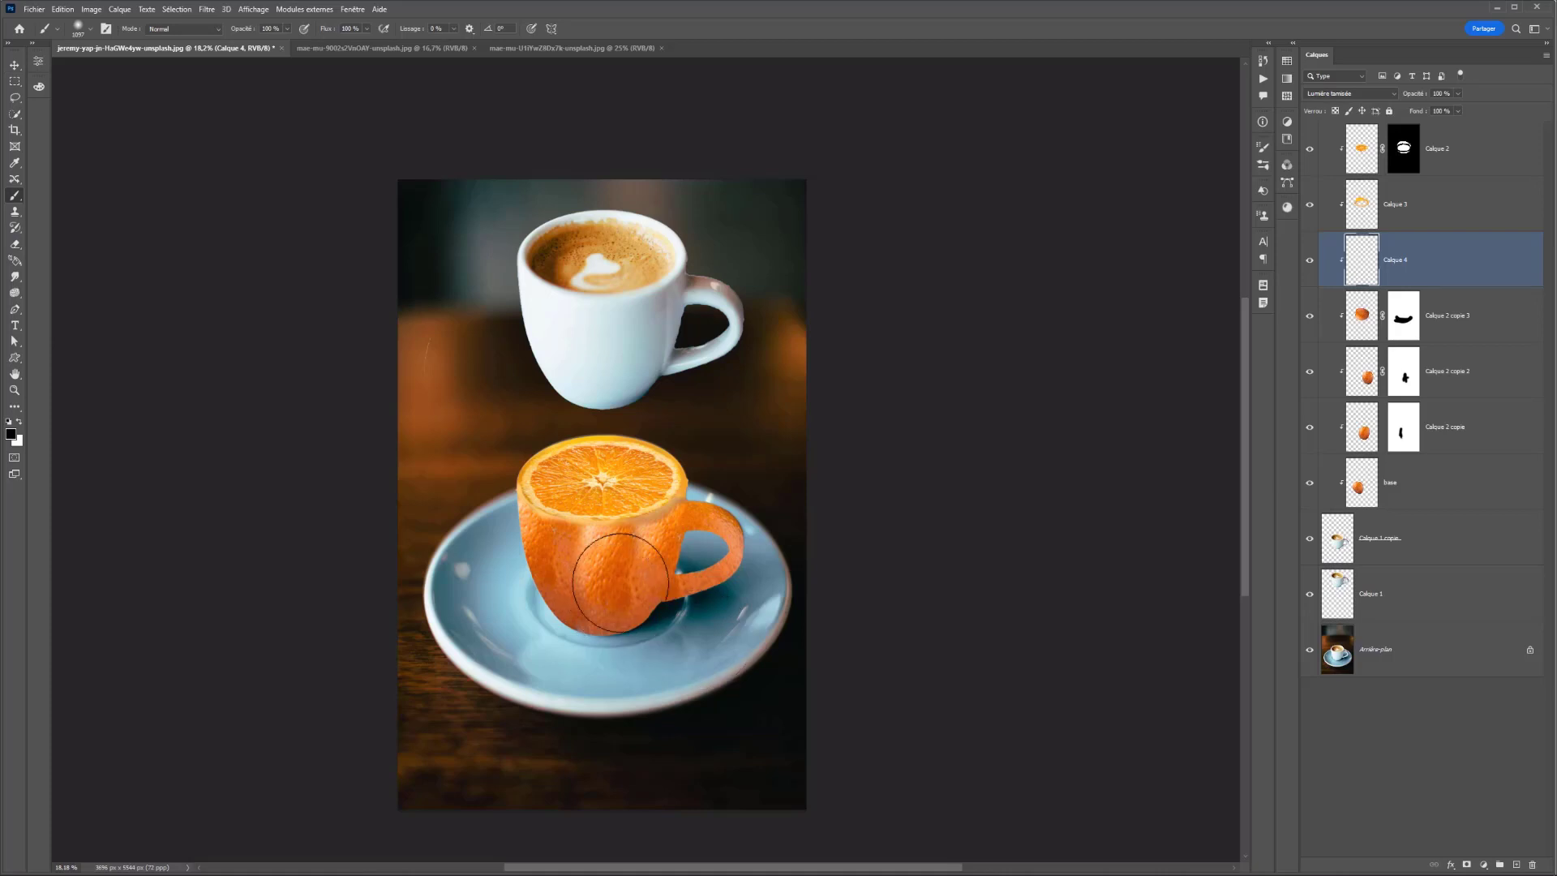
mouse_move(647, 557)
mouse_down()
mouse_move(628, 541)
mouse_move(647, 577)
mouse_move(632, 603)
mouse_up()
key(ctrl+z)
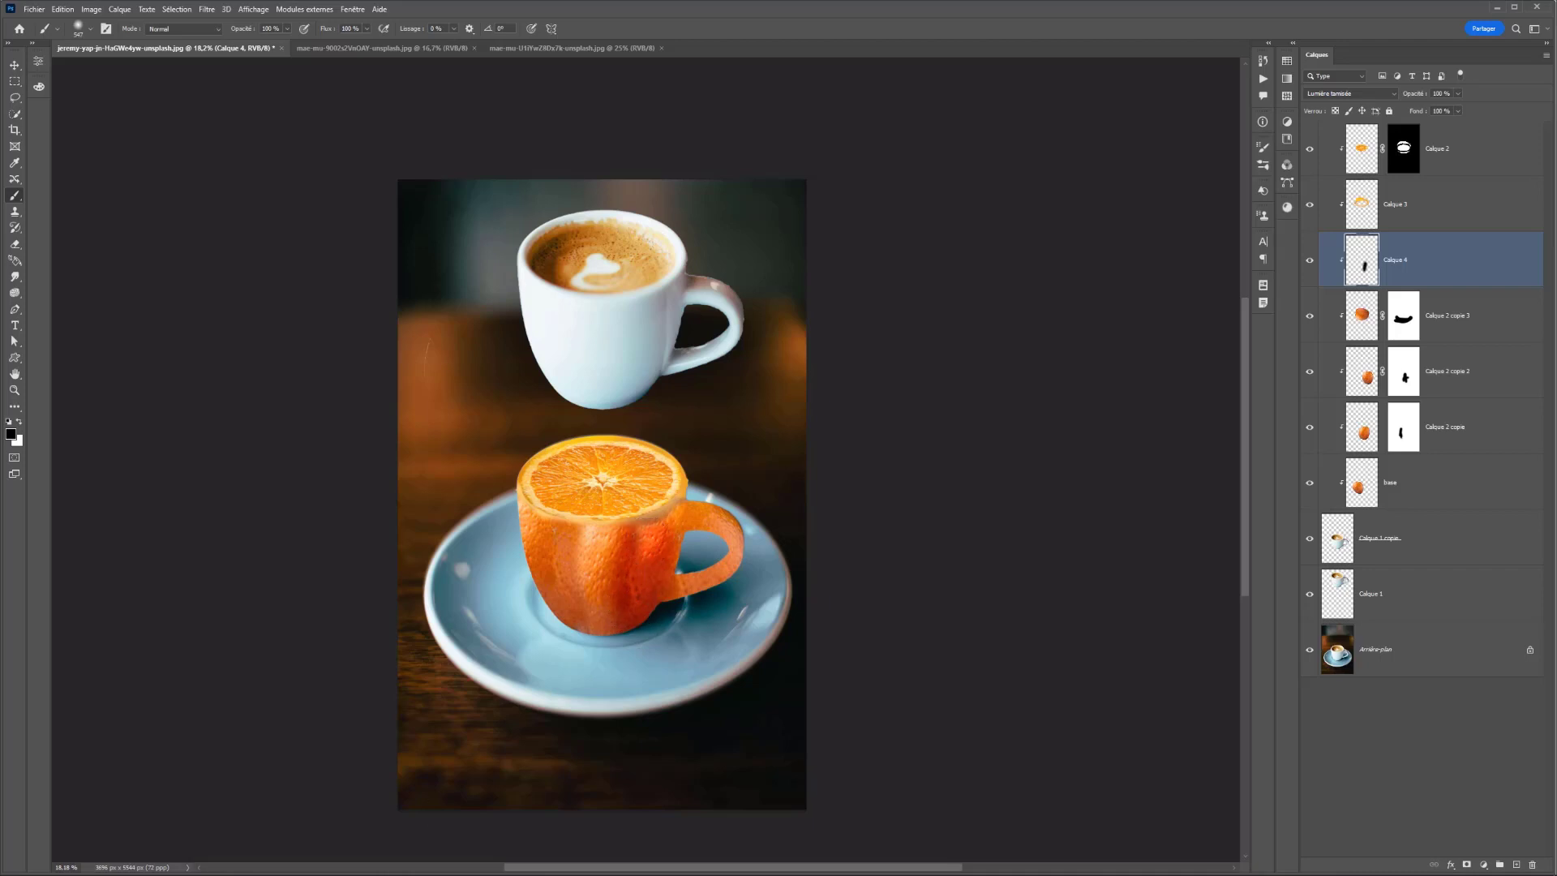
click(21, 422)
mouse_move(530, 545)
mouse_down()
mouse_move(546, 635)
mouse_move(519, 516)
mouse_move(521, 589)
mouse_move(535, 535)
mouse_move(550, 552)
mouse_move(560, 692)
mouse_move(556, 536)
mouse_move(560, 616)
mouse_up()
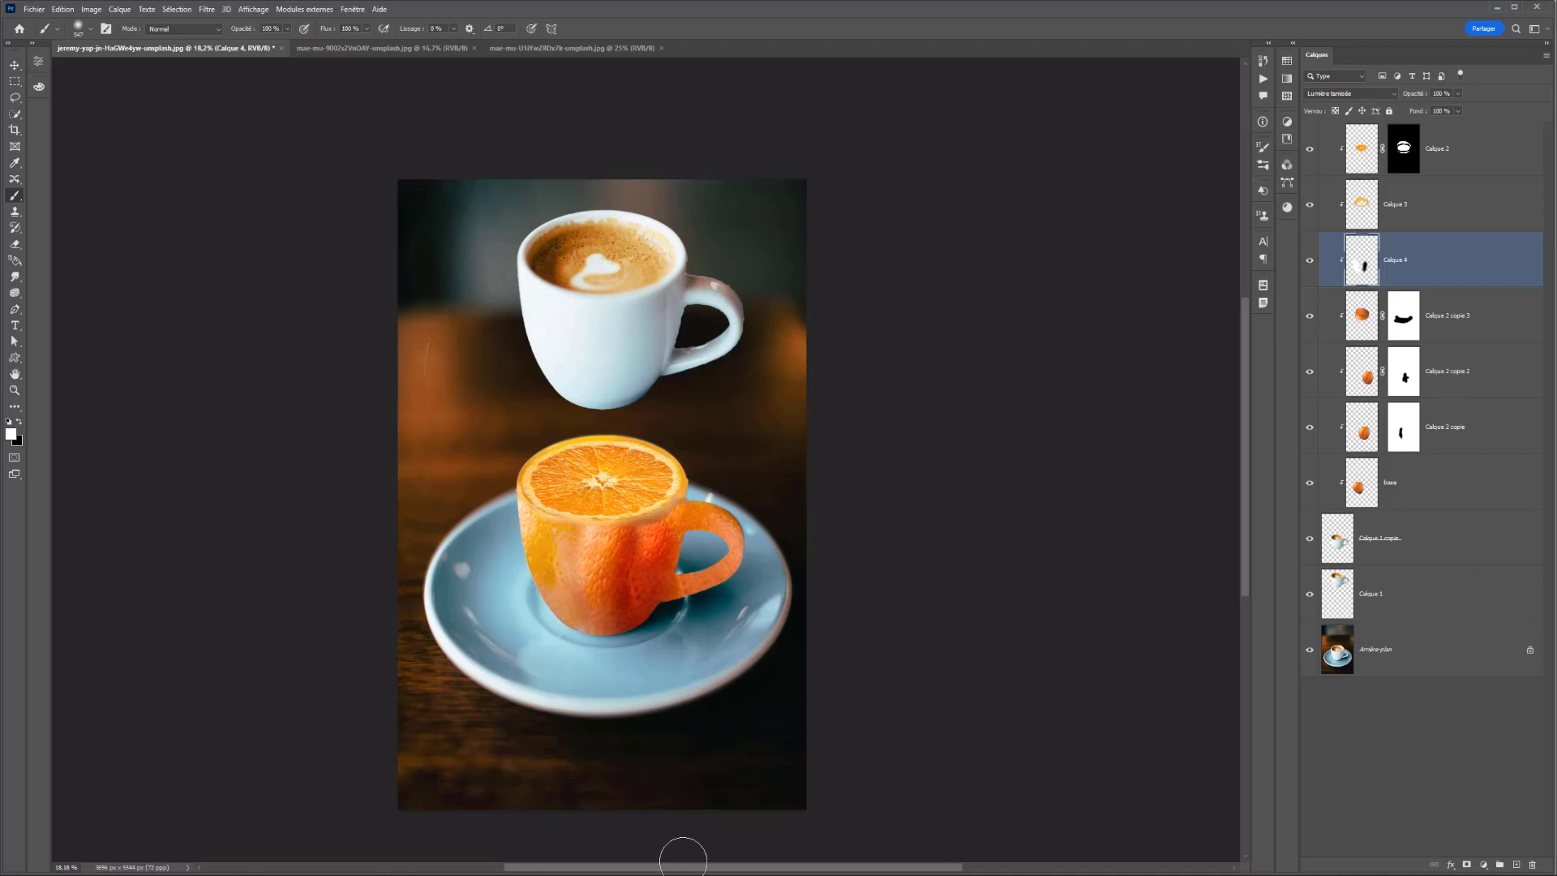
Try to darken the area where the handle joins the cup with a smaller black brush
key(x)
right_click(682, 570)
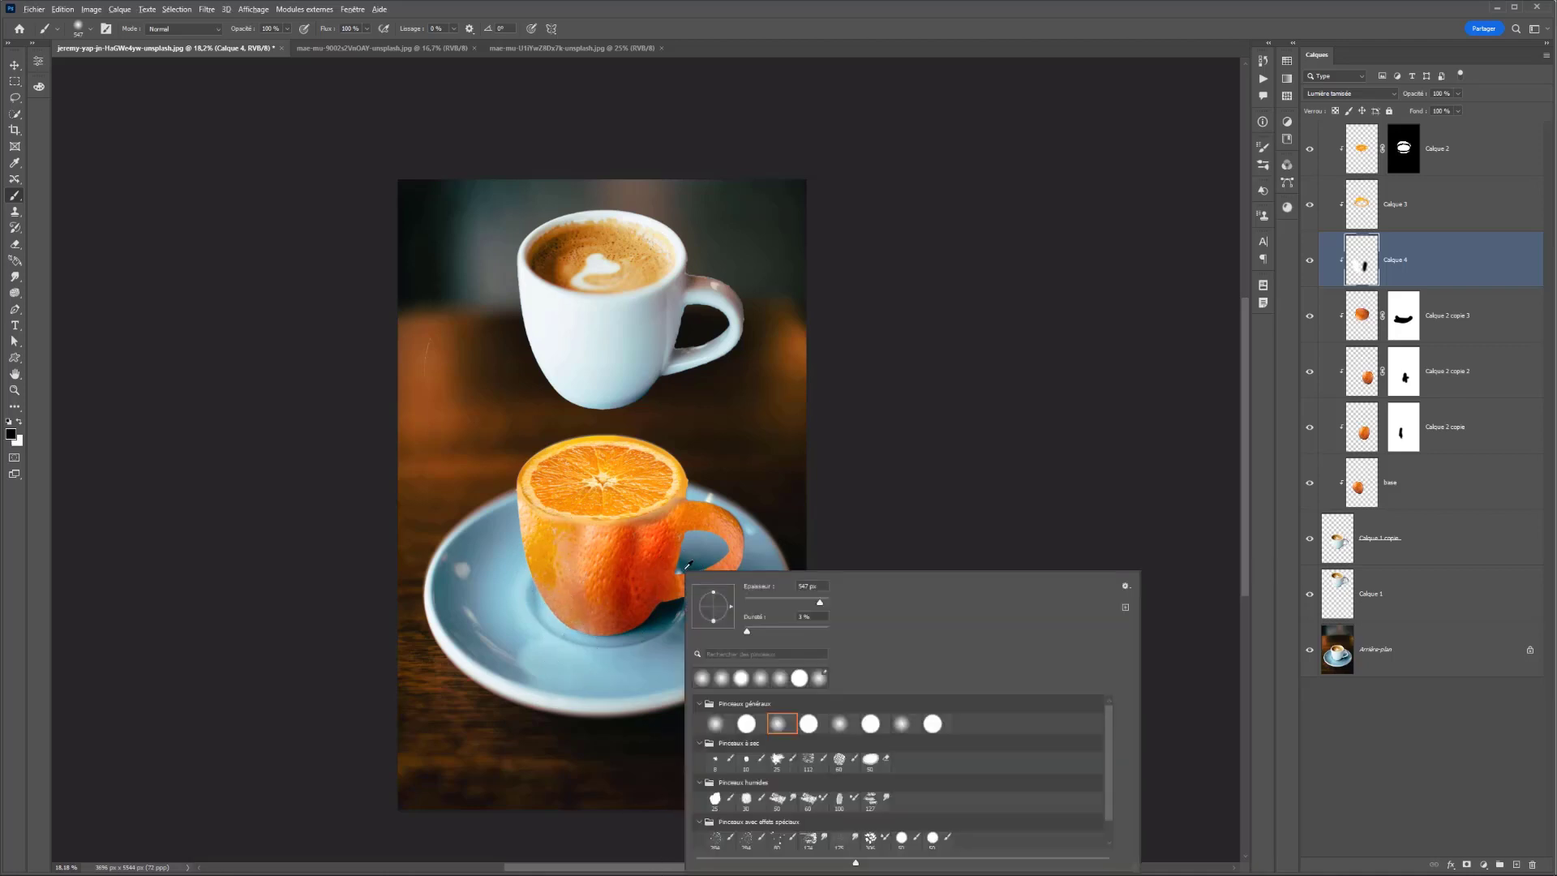
drag(691, 558, 673, 566)
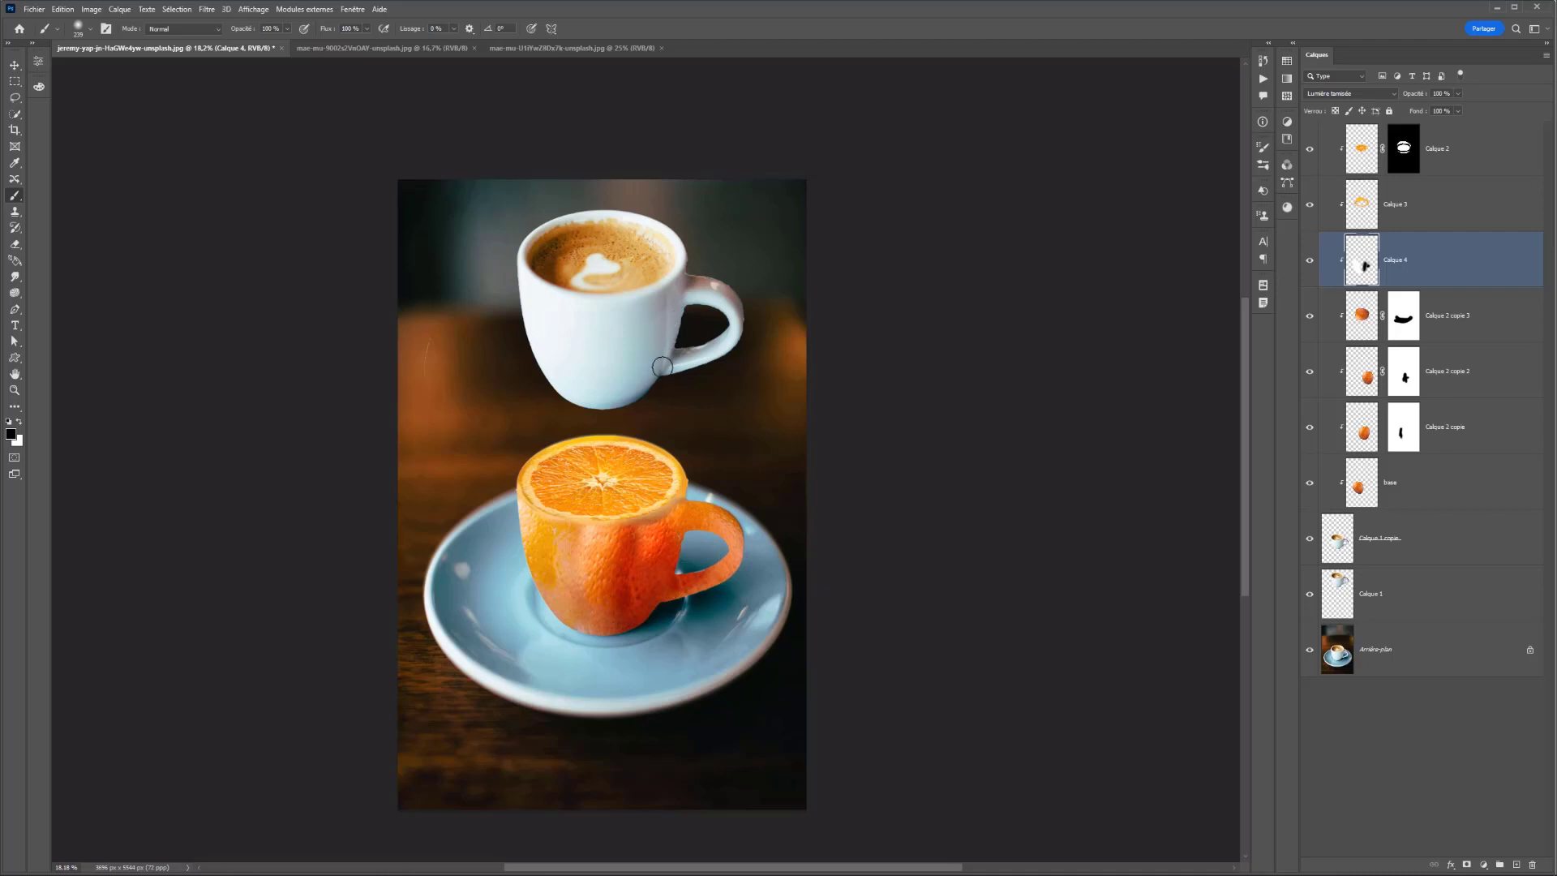
key(ctrl+z)
key(ctrl+z)
key(ctrl+z)
key(ctrl+z)
Set the foreground colour to dark grey #444444 and paint softer shading over the base and handle side of the cup's body
click(12, 438)
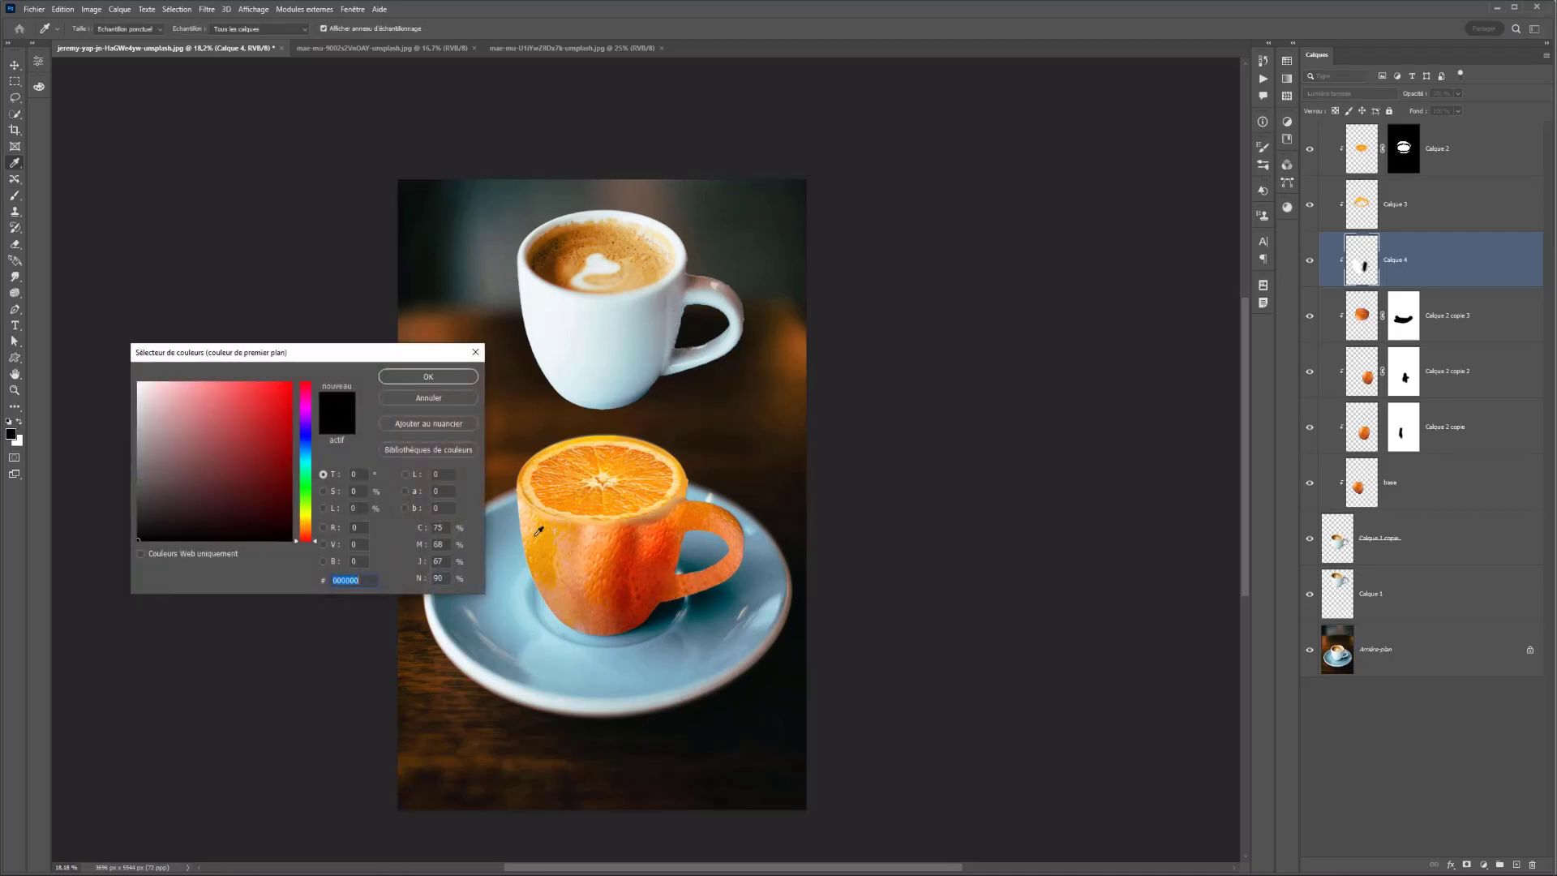
drag(174, 510, 130, 498)
click(420, 379)
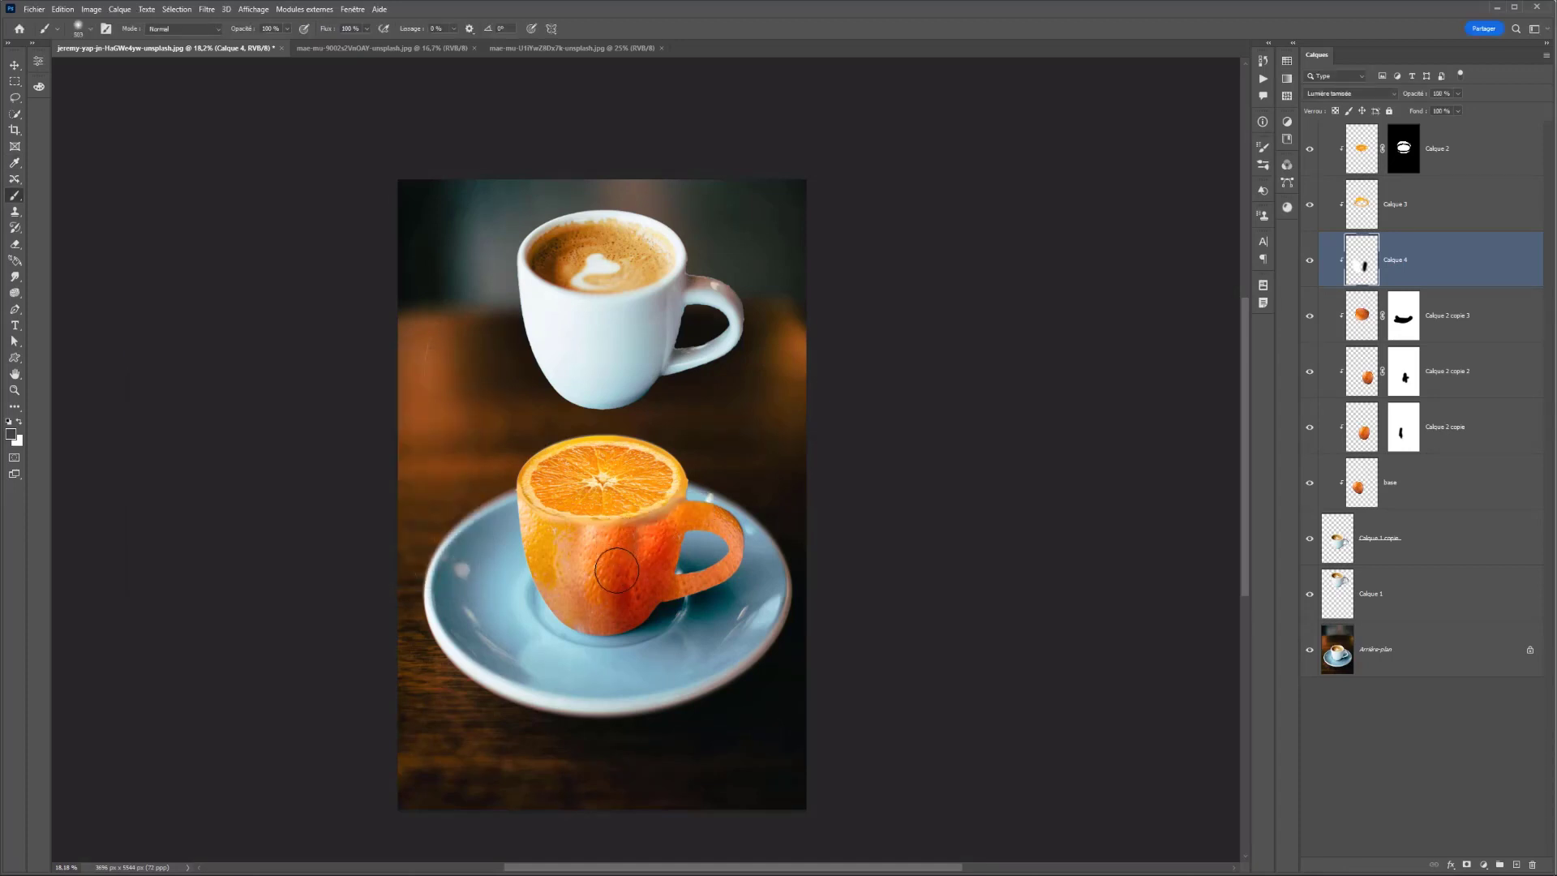
mouse_move(612, 620)
mouse_down()
mouse_move(624, 557)
mouse_move(623, 601)
mouse_move(650, 545)
mouse_move(595, 611)
mouse_move(665, 530)
mouse_up()
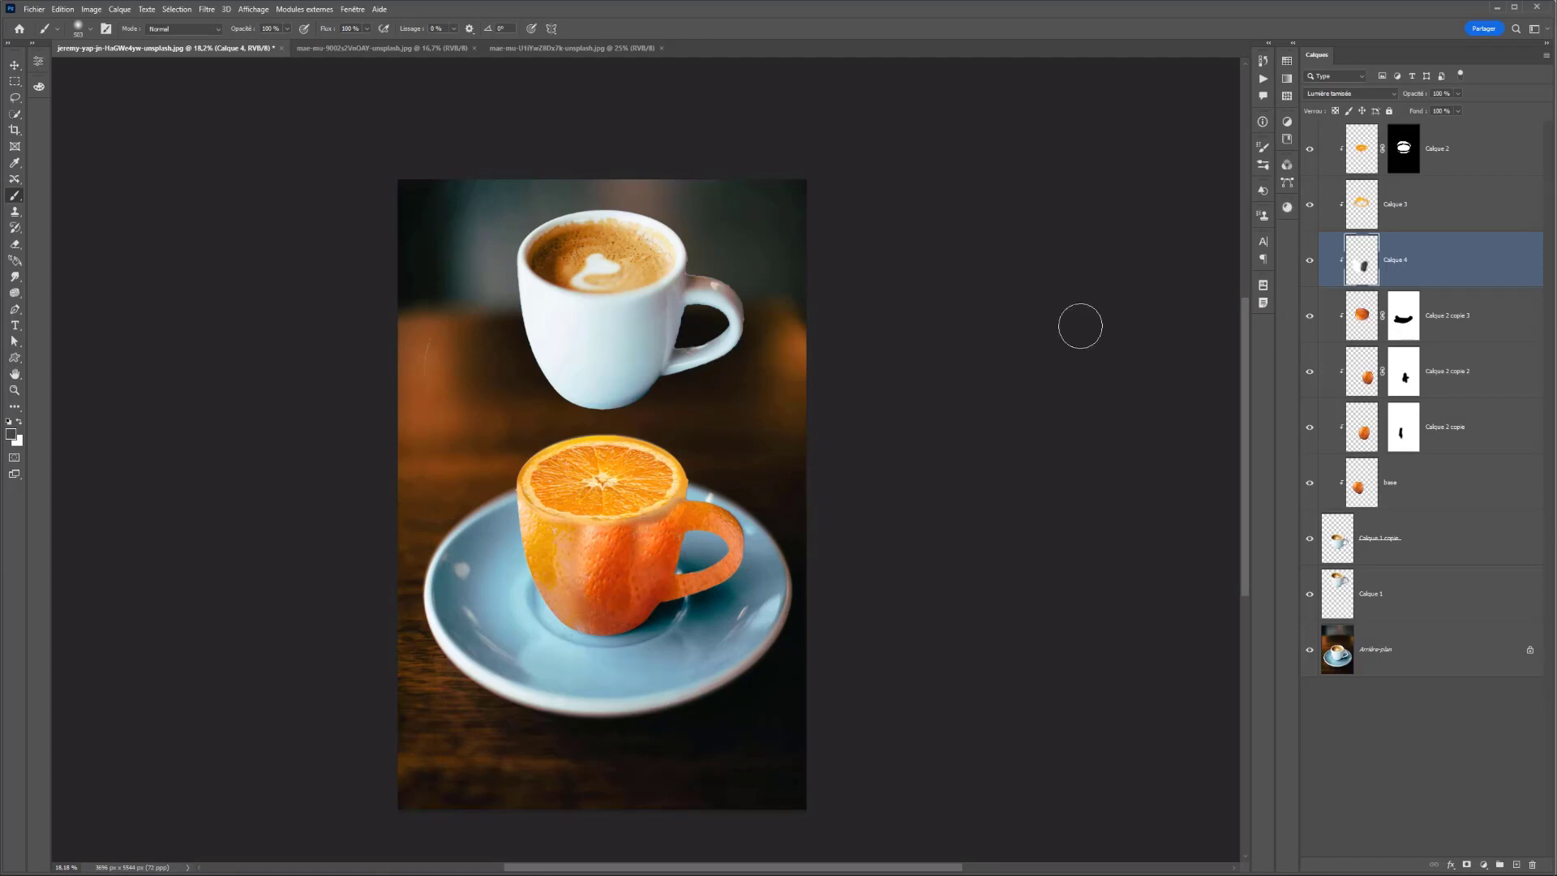
Add a normal layer above the Lumière tamisée layer, lower the brush opacity and paint dark grey at the handle's lower joint
click(1517, 865)
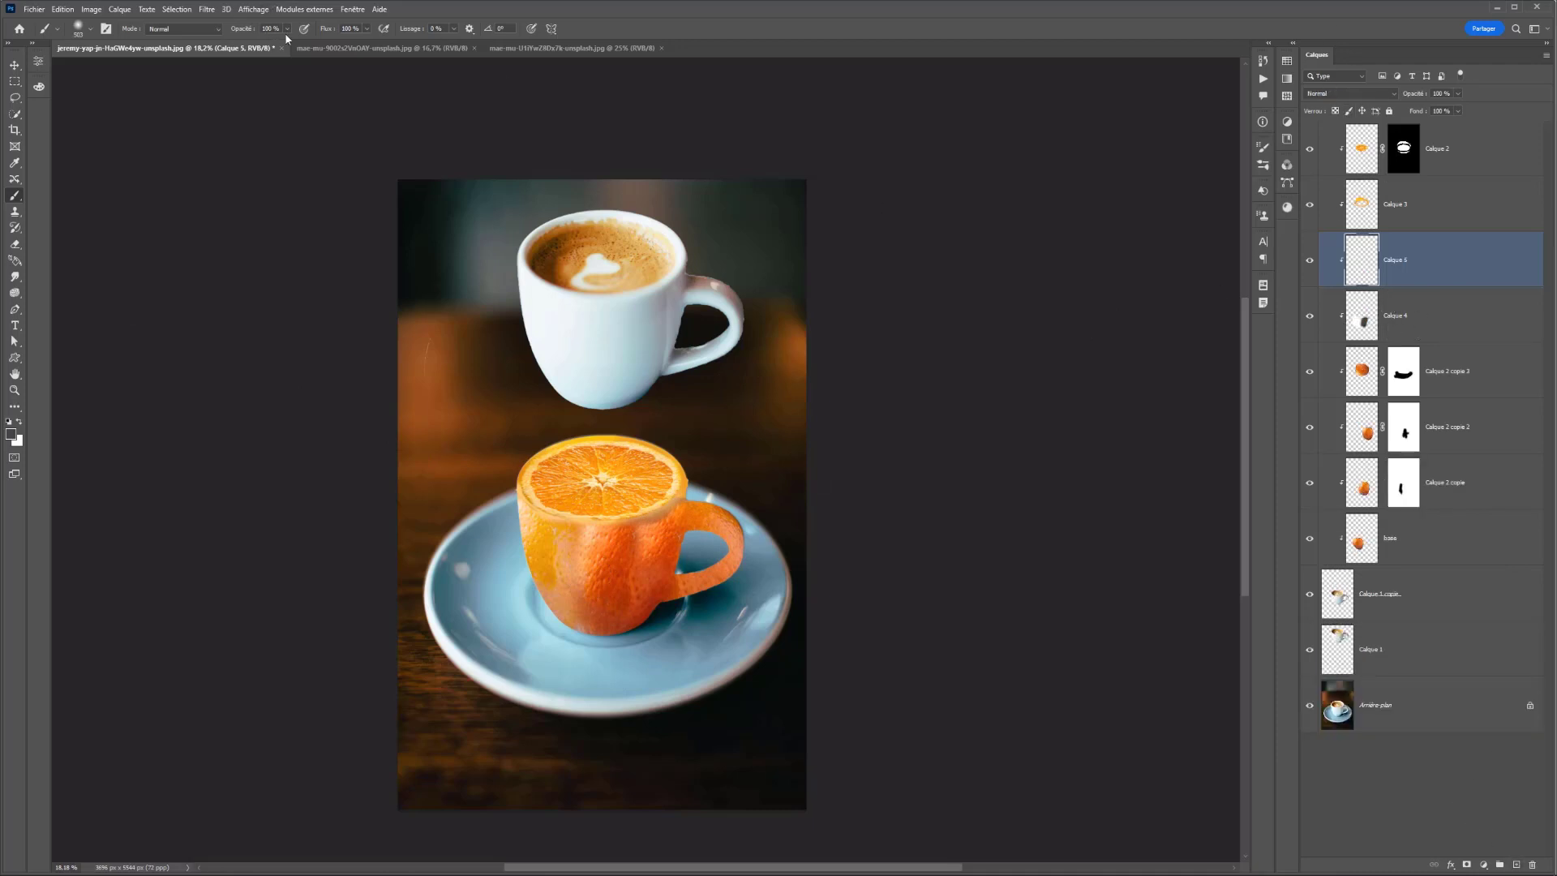
drag(240, 47, 236, 48)
drag(675, 574, 664, 572)
click(287, 29)
drag(299, 45, 305, 45)
scroll(667, 572, up, 5)
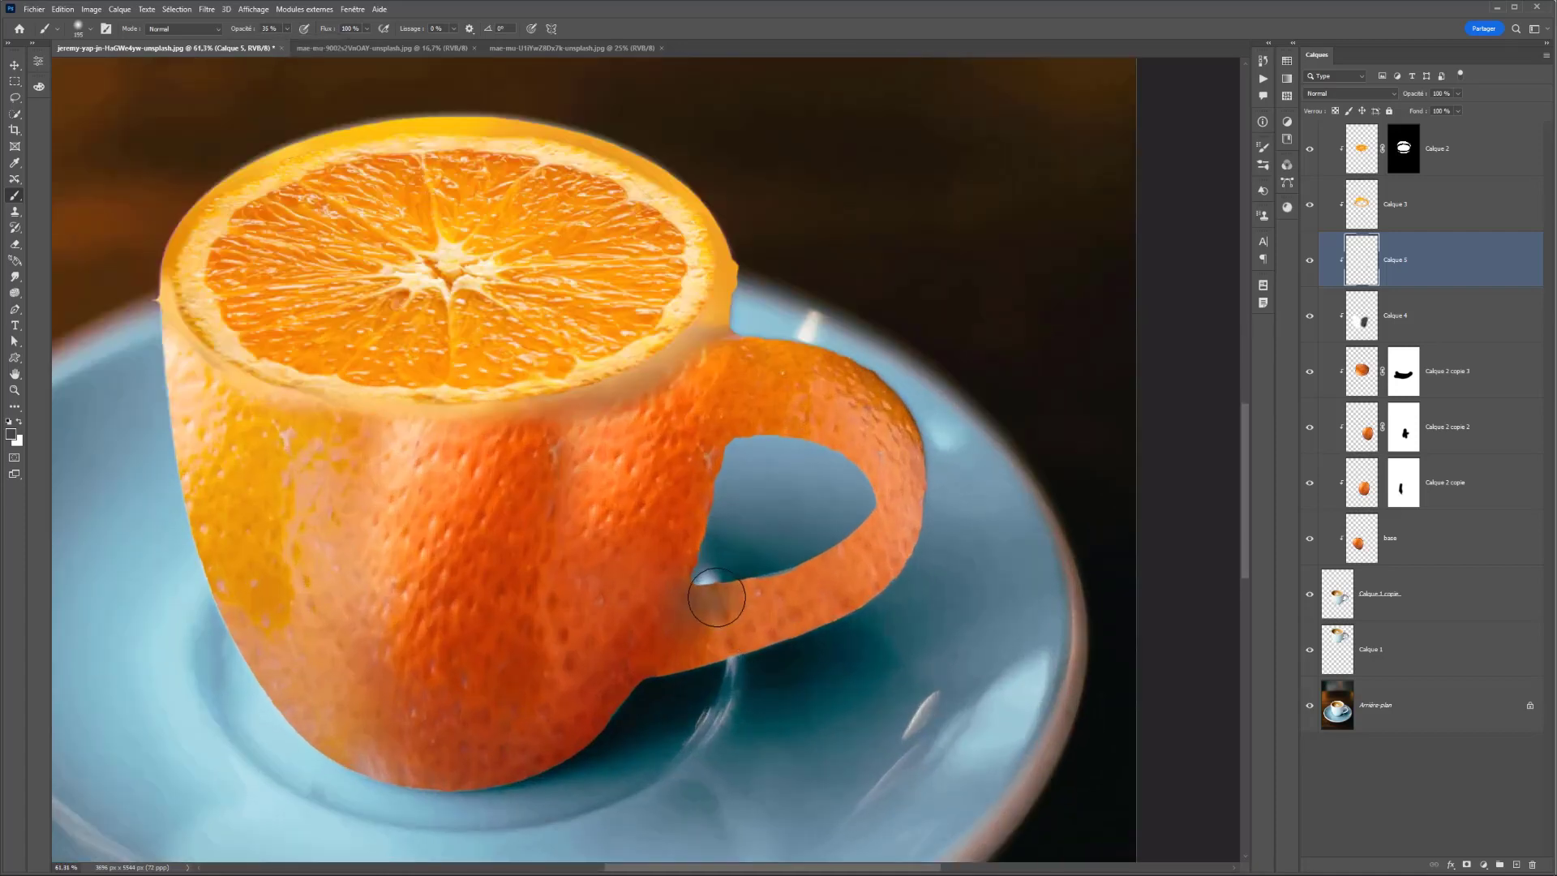
mouse_move(716, 597)
mouse_down()
mouse_move(684, 598)
mouse_move(698, 597)
mouse_up()
Retouch the handle's lower joint using a dark brown and a reddish orange sampled from the peel
click(12, 434)
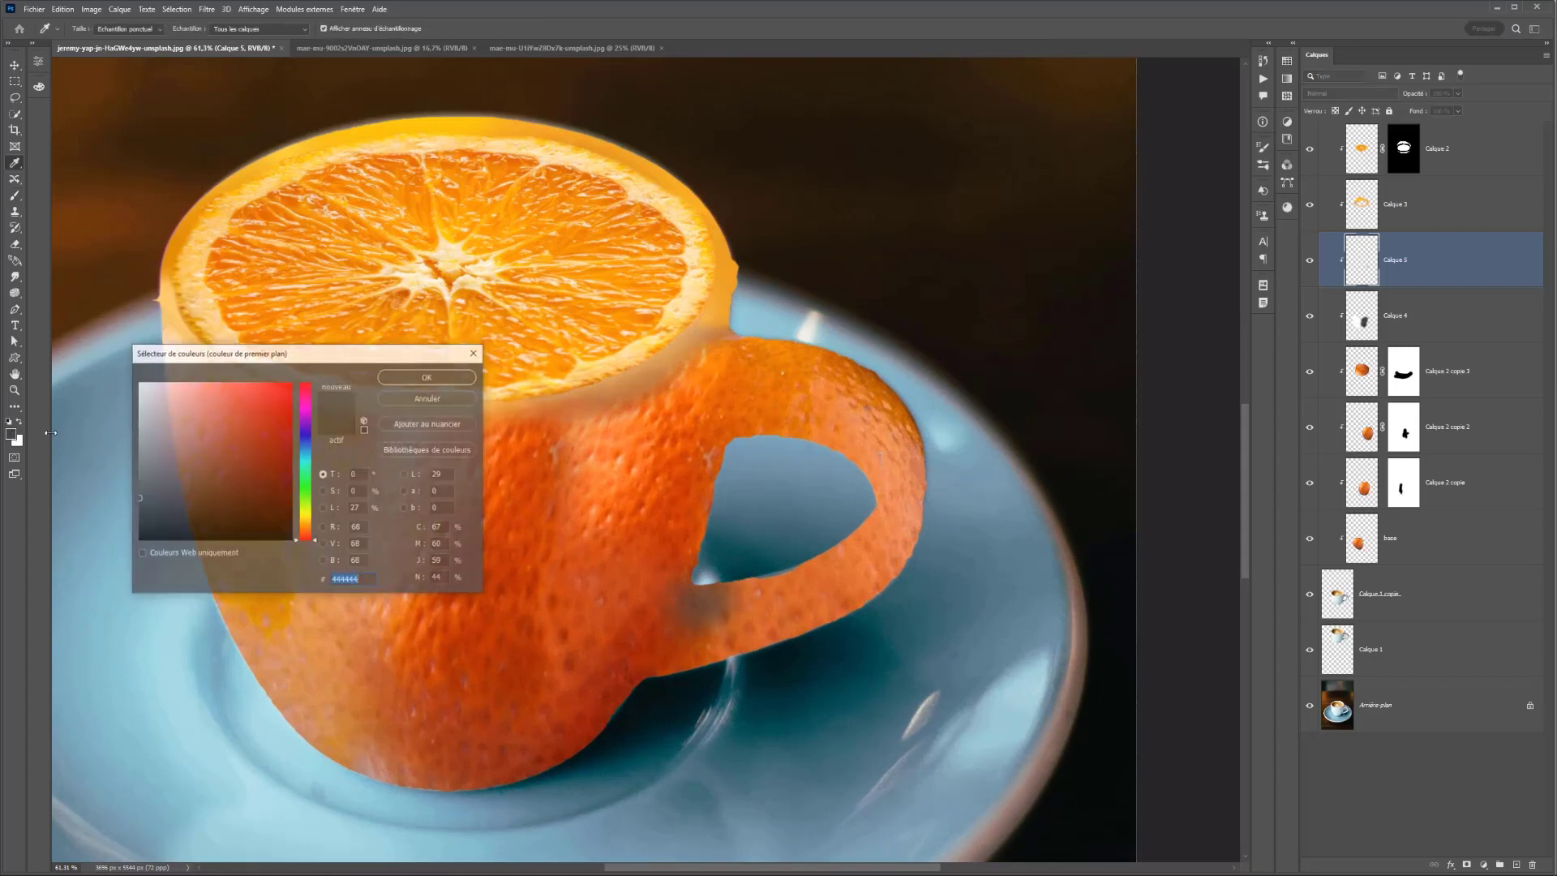
click(307, 528)
drag(308, 532, 242, 497)
click(217, 500)
click(421, 380)
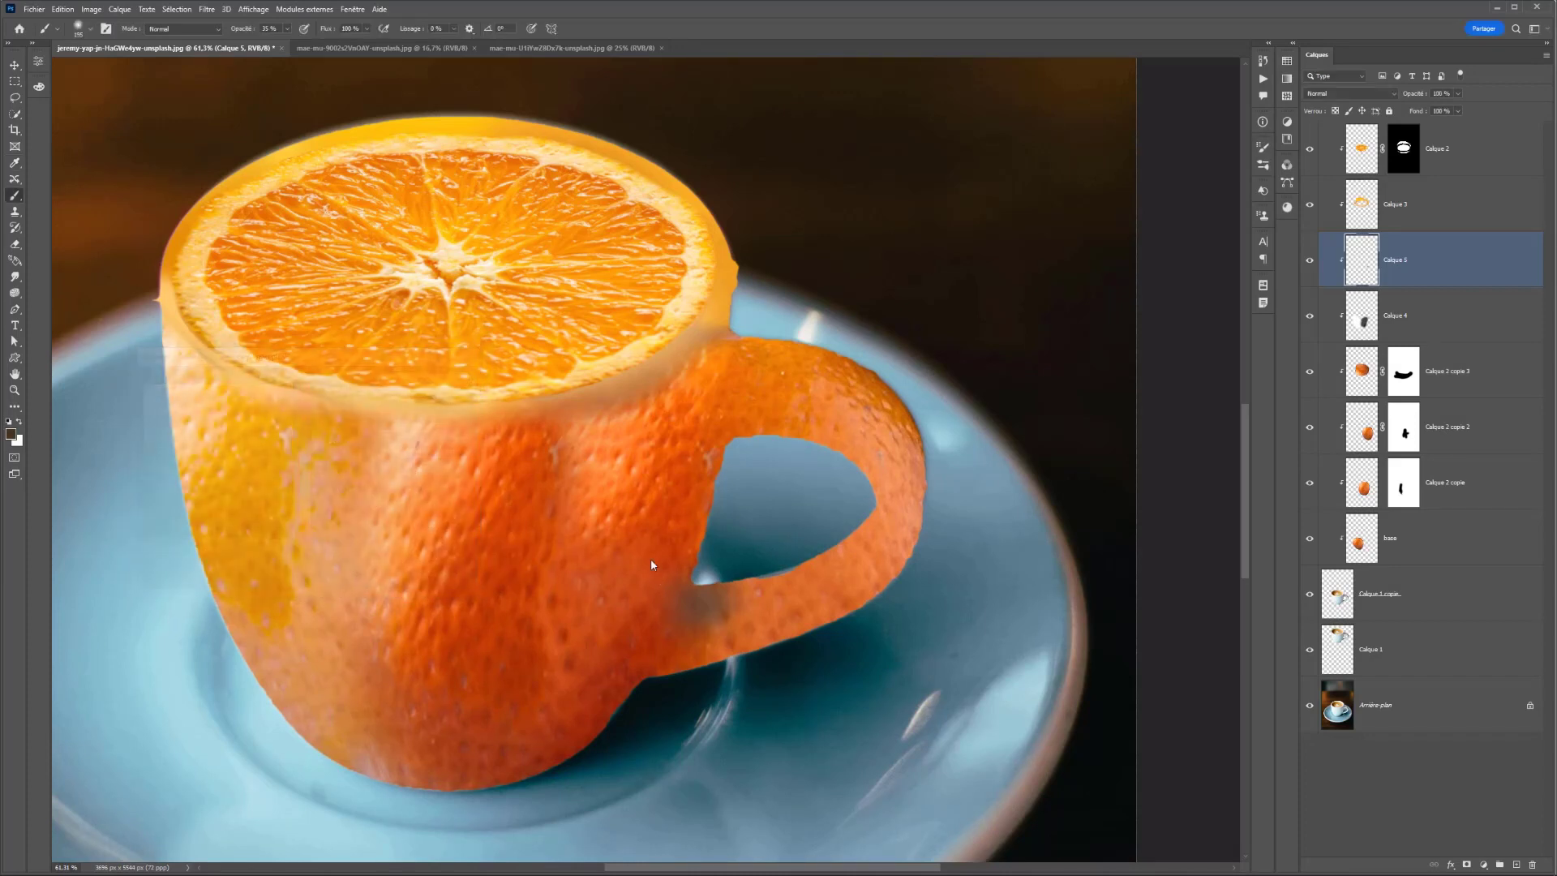
click(702, 600)
scroll(766, 553, down, 5)
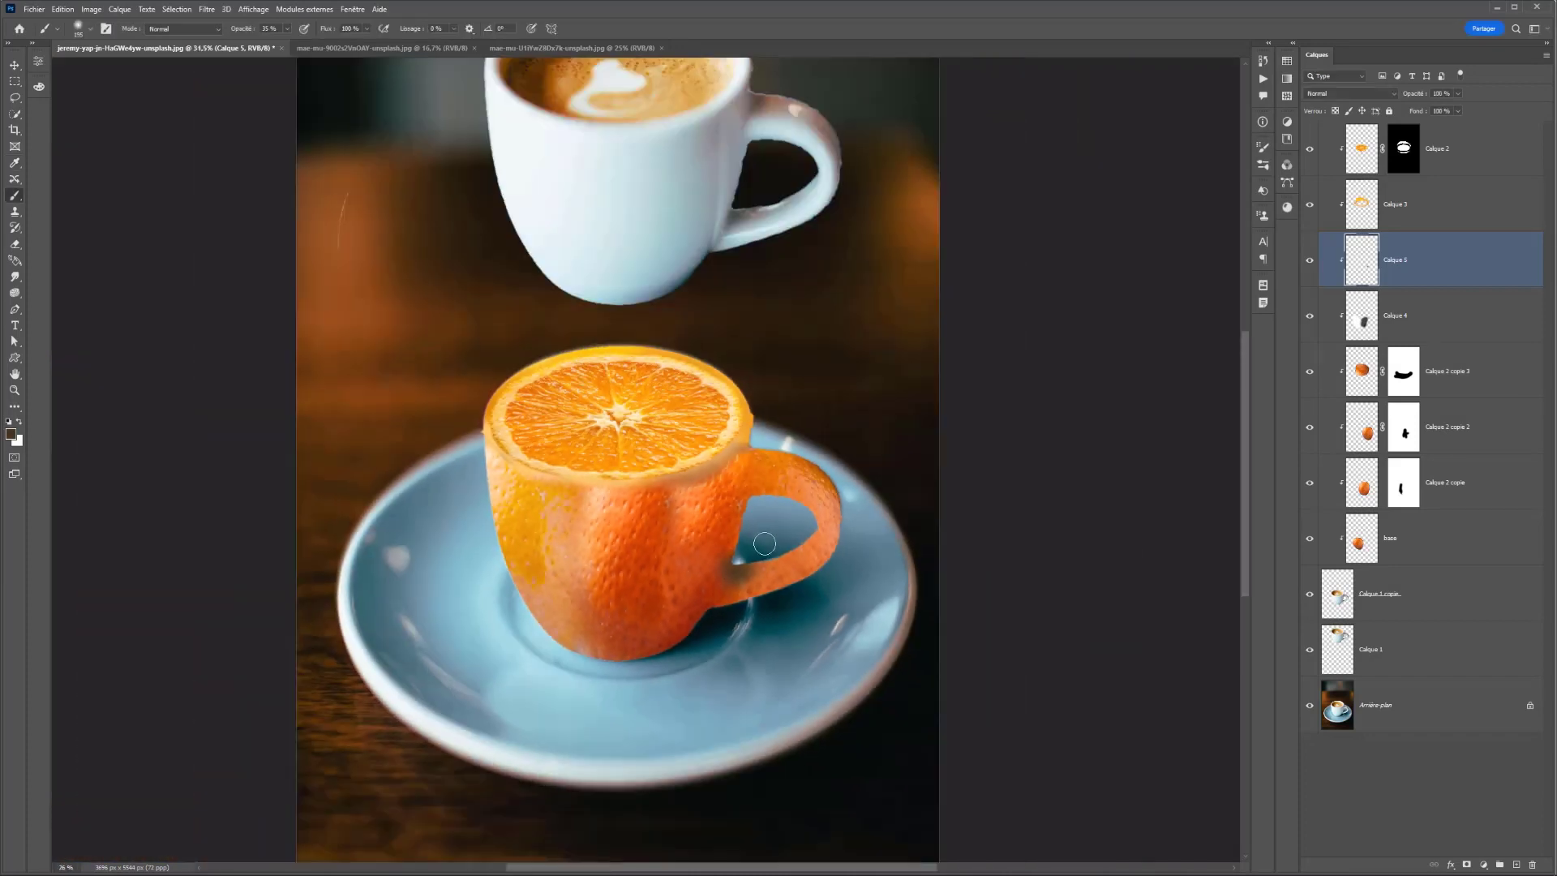
alt+click(745, 558)
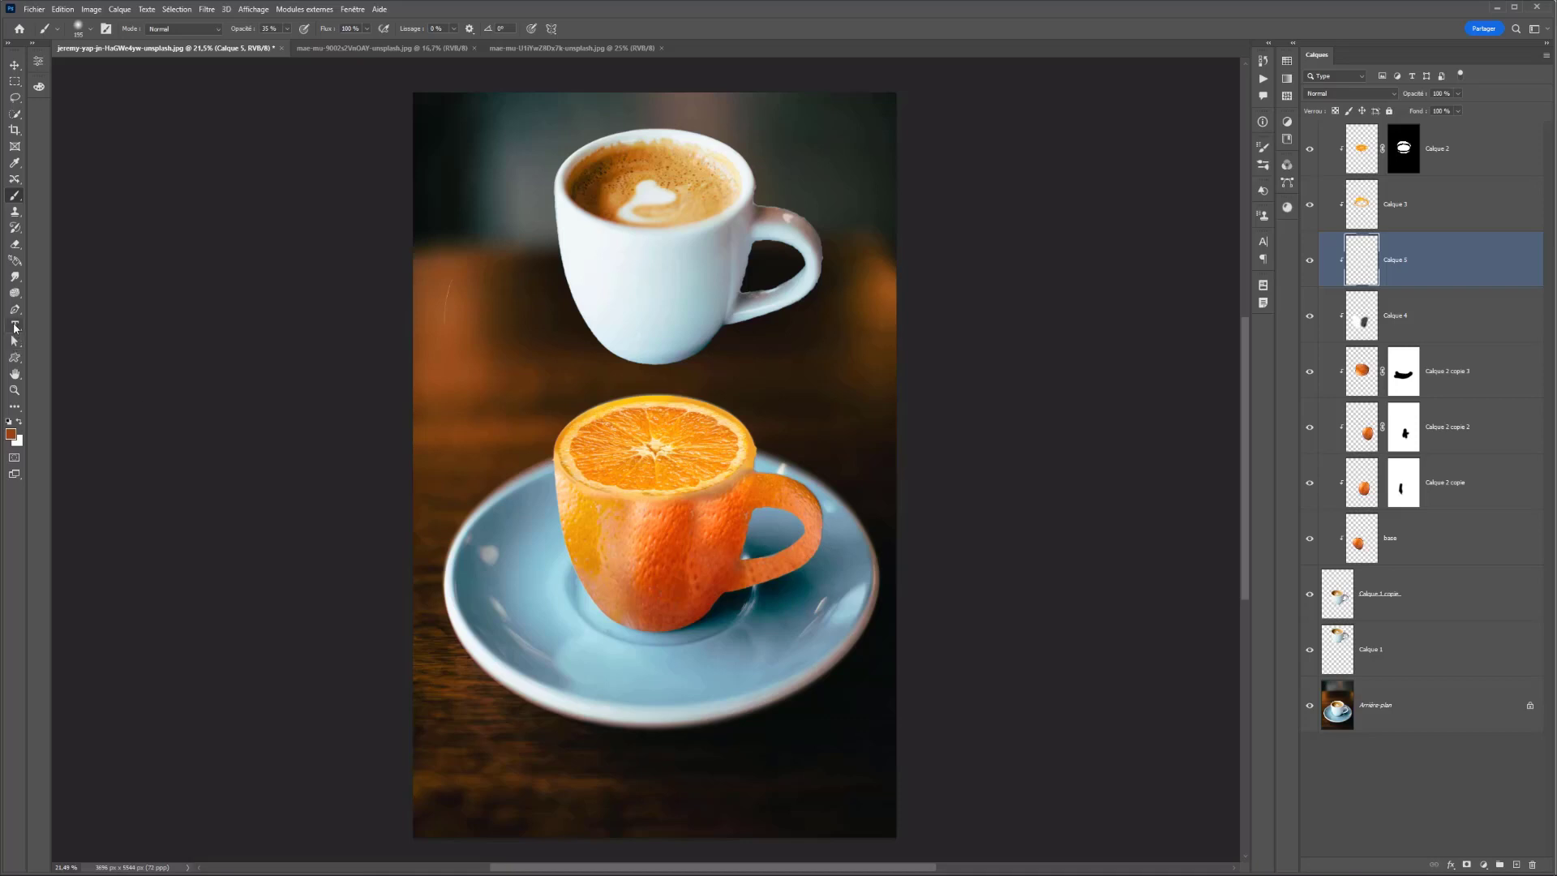
Switch to the Dodge tool in place of the Sponge tool
click(15, 293)
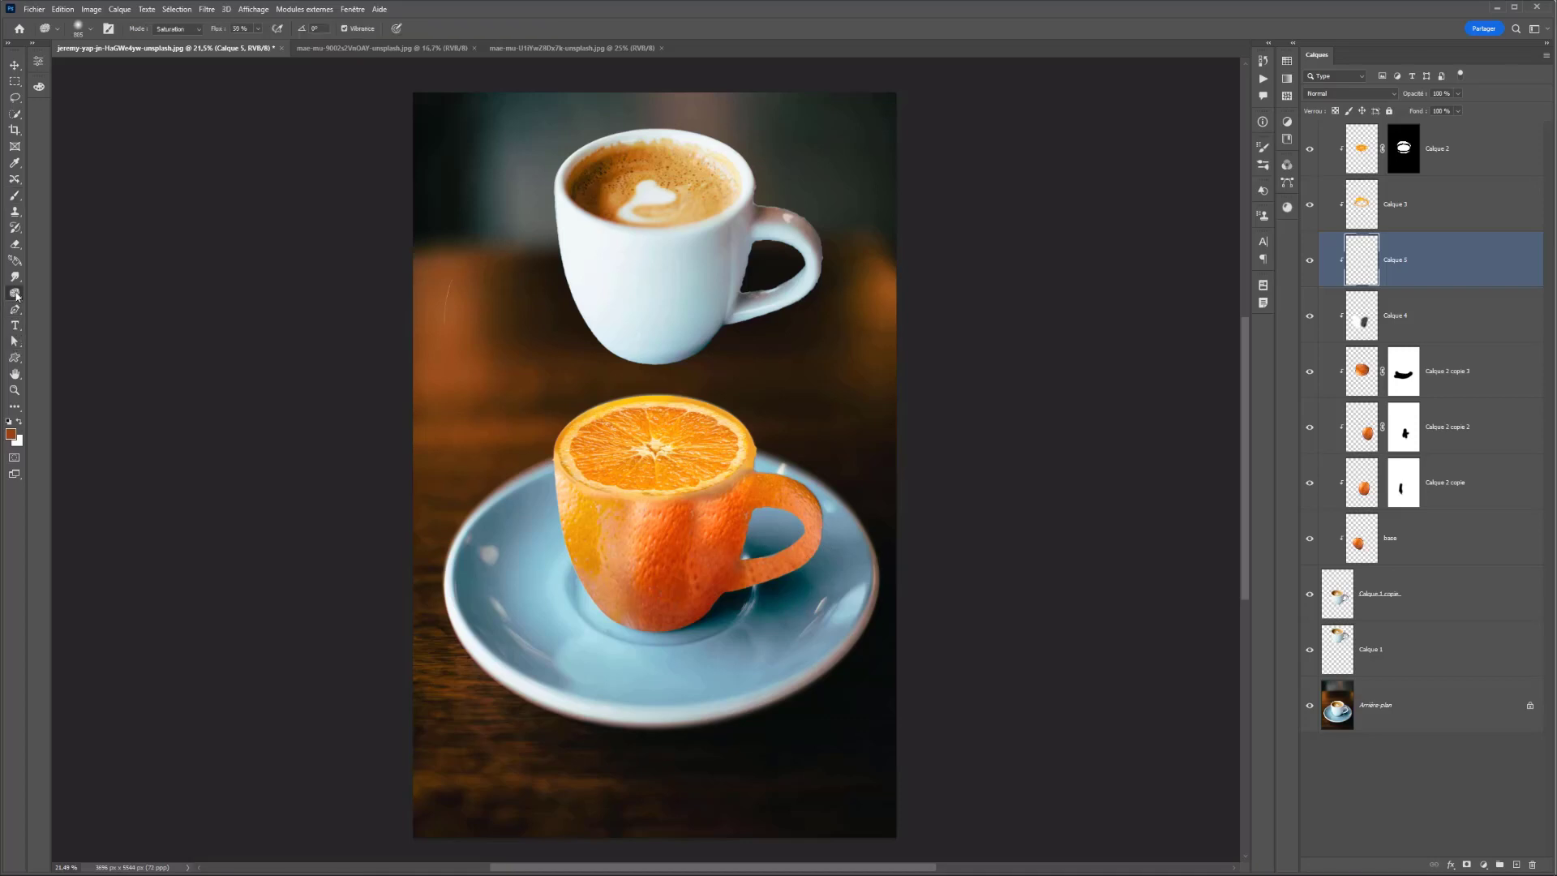
right_click(15, 293)
click(65, 294)
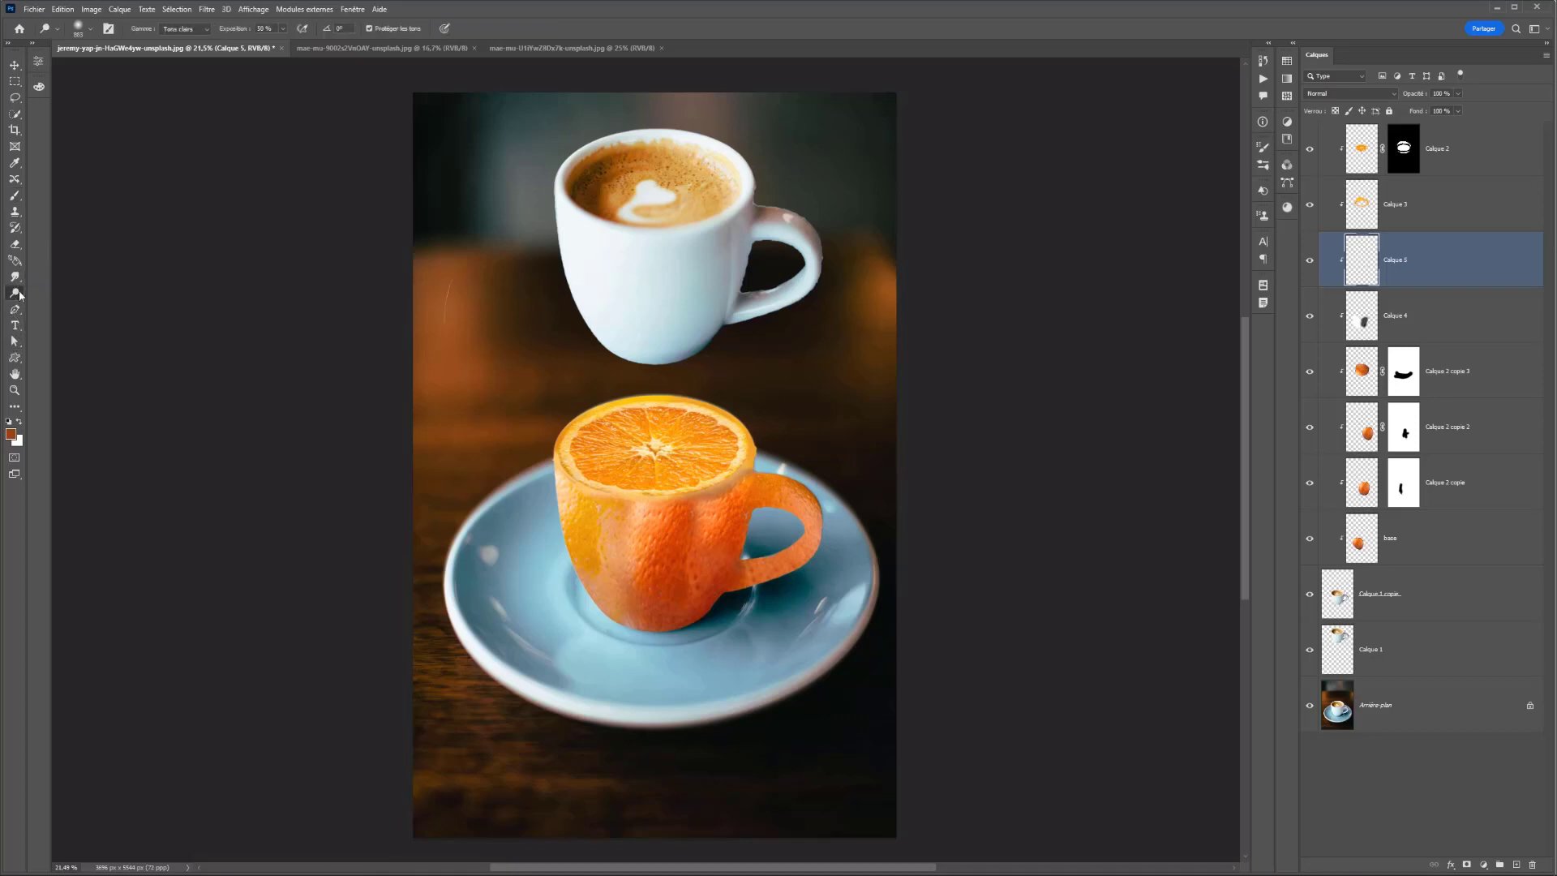
Switch to the Paint Bucket and set the foreground colour to a neutral mid grey
click(19, 258)
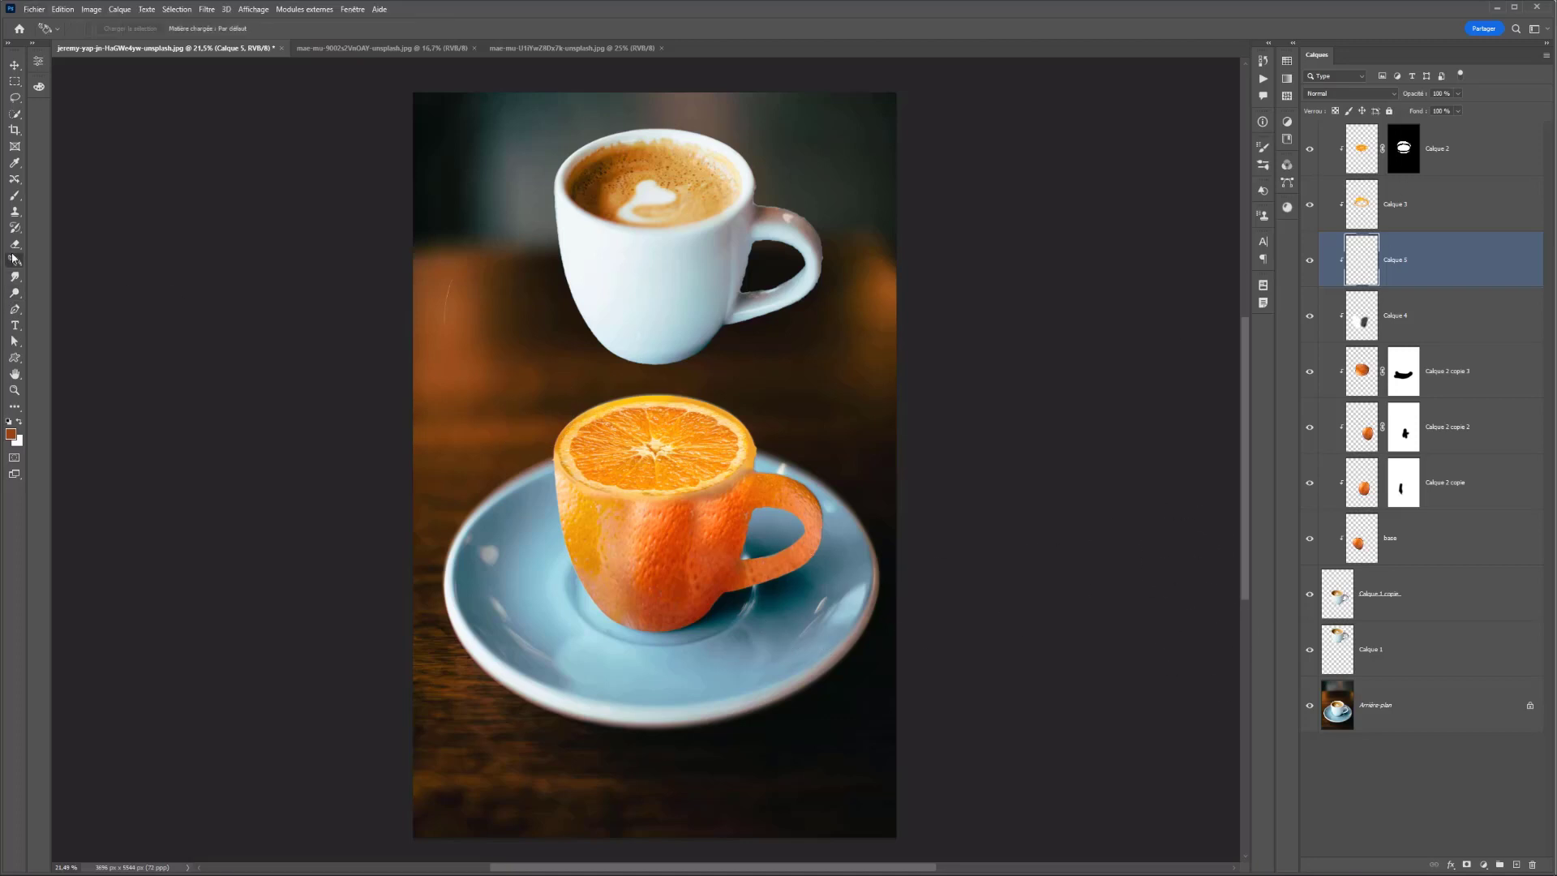
click(65, 272)
key(x)
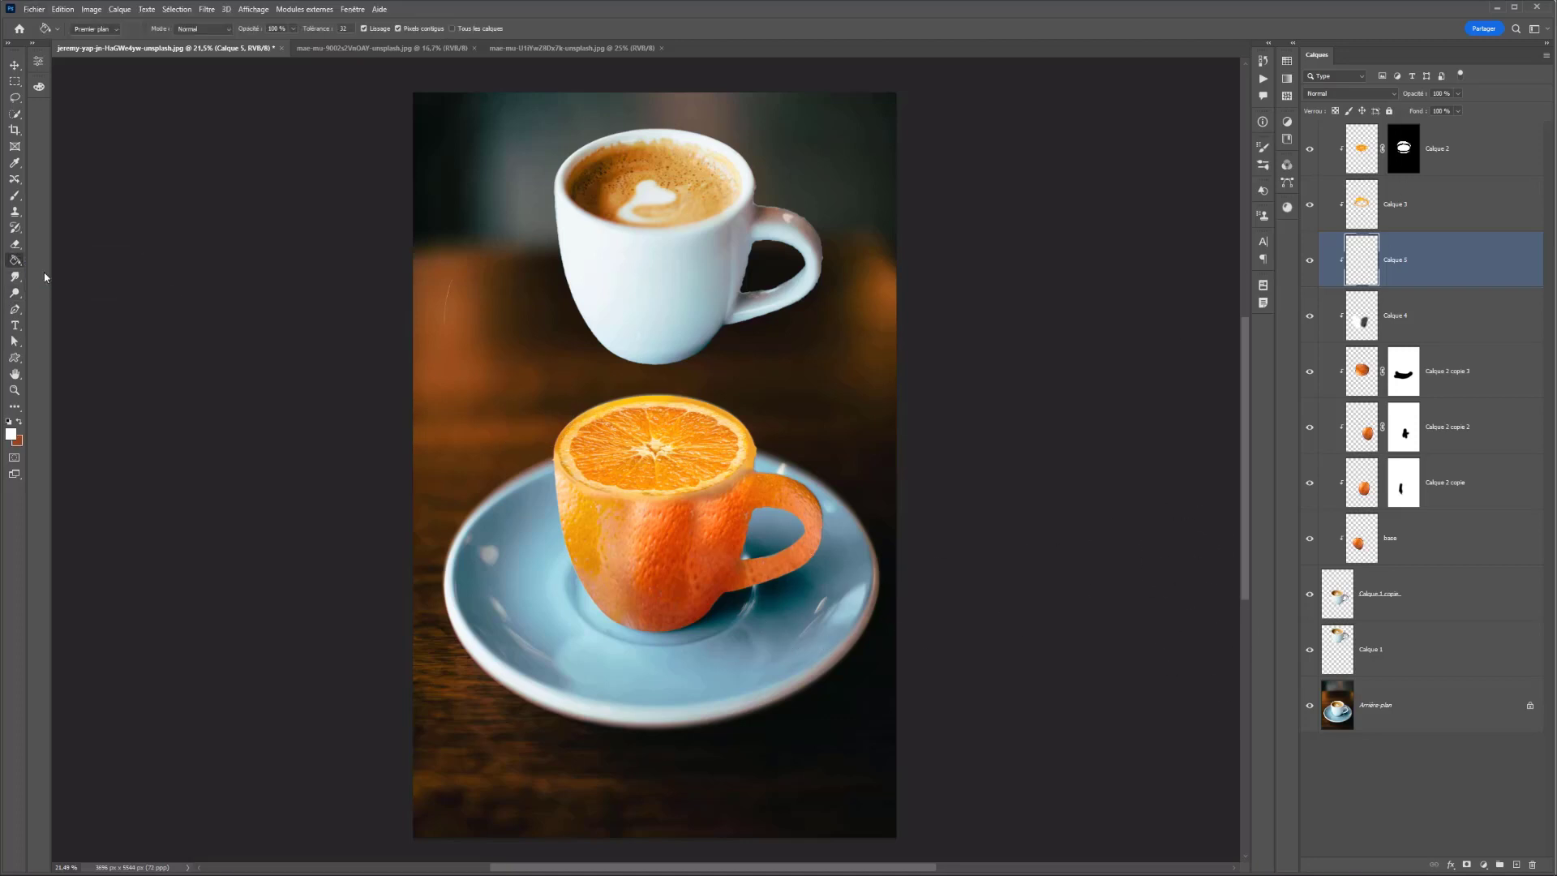
click(13, 438)
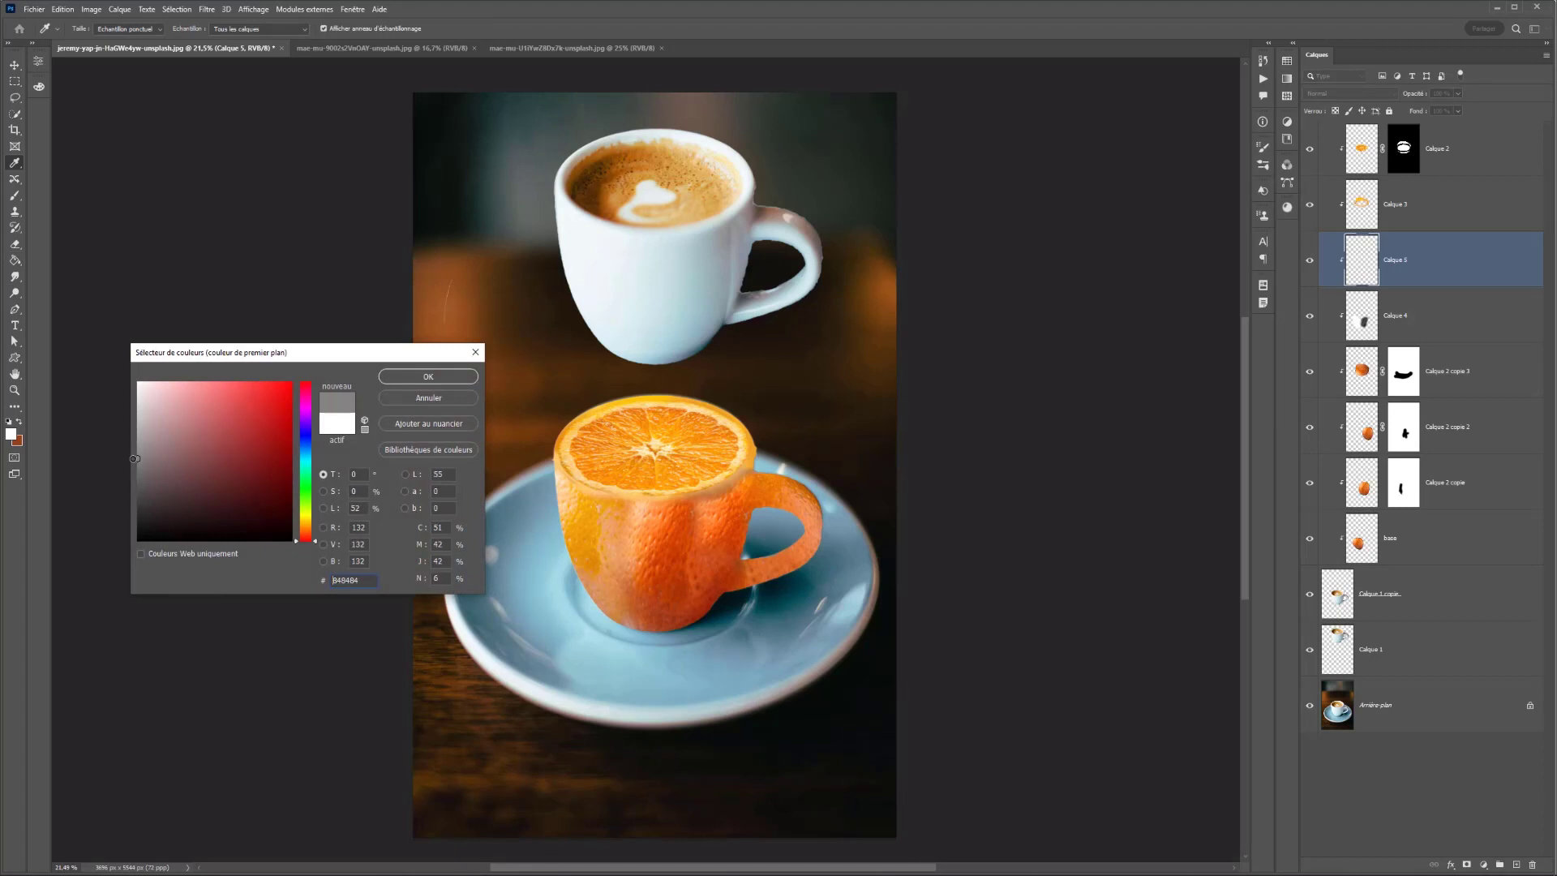
click(130, 463)
key(Return)
Try to fill the handle retouching layer with the mid grey
click(633, 501)
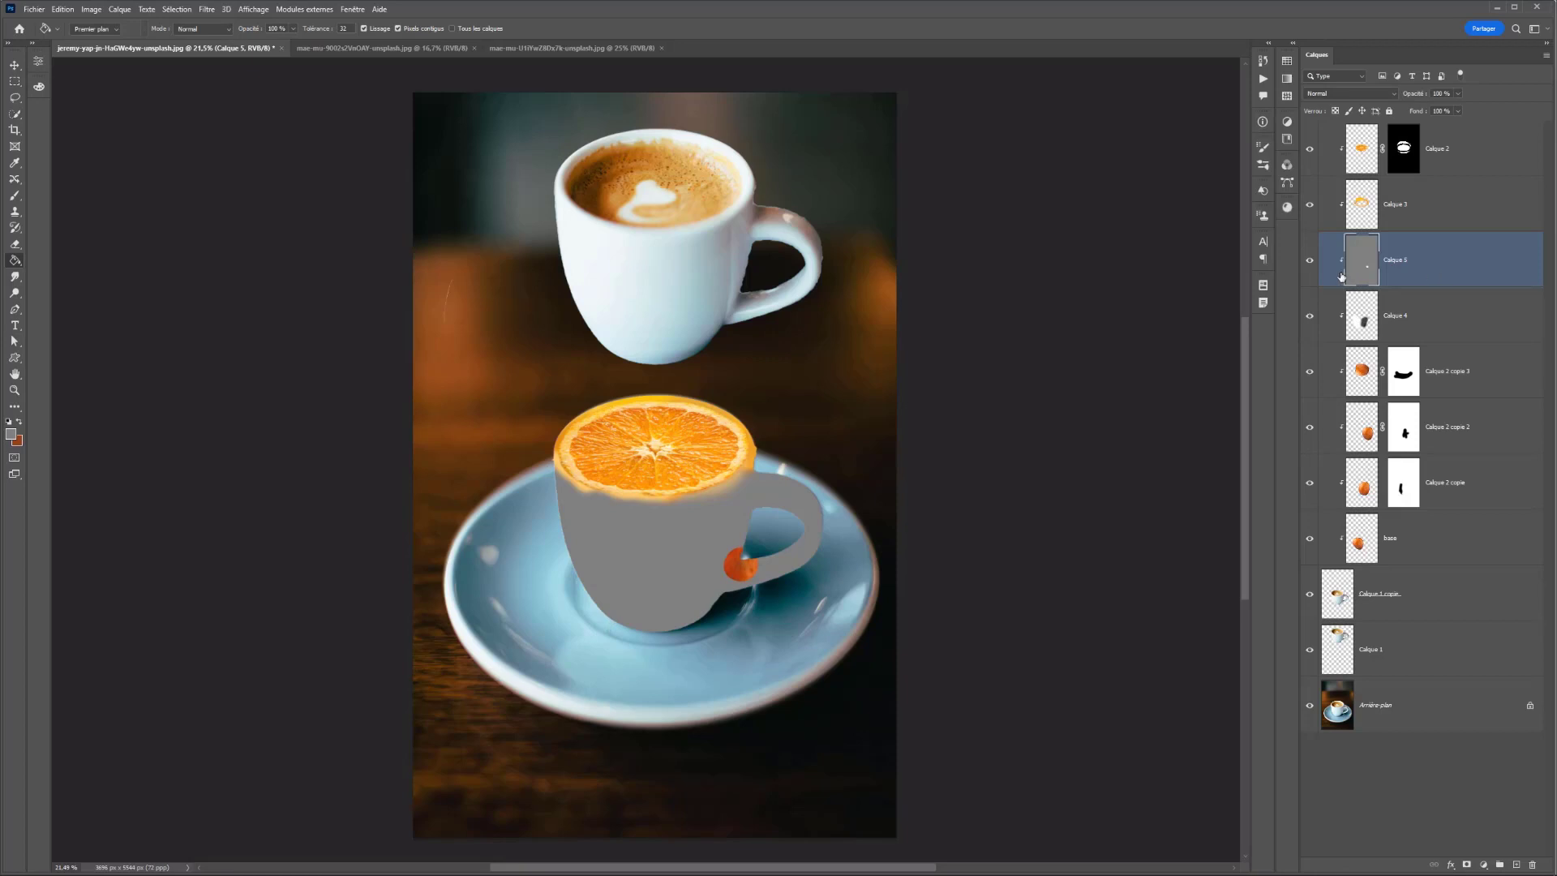
key(ctrl+z)
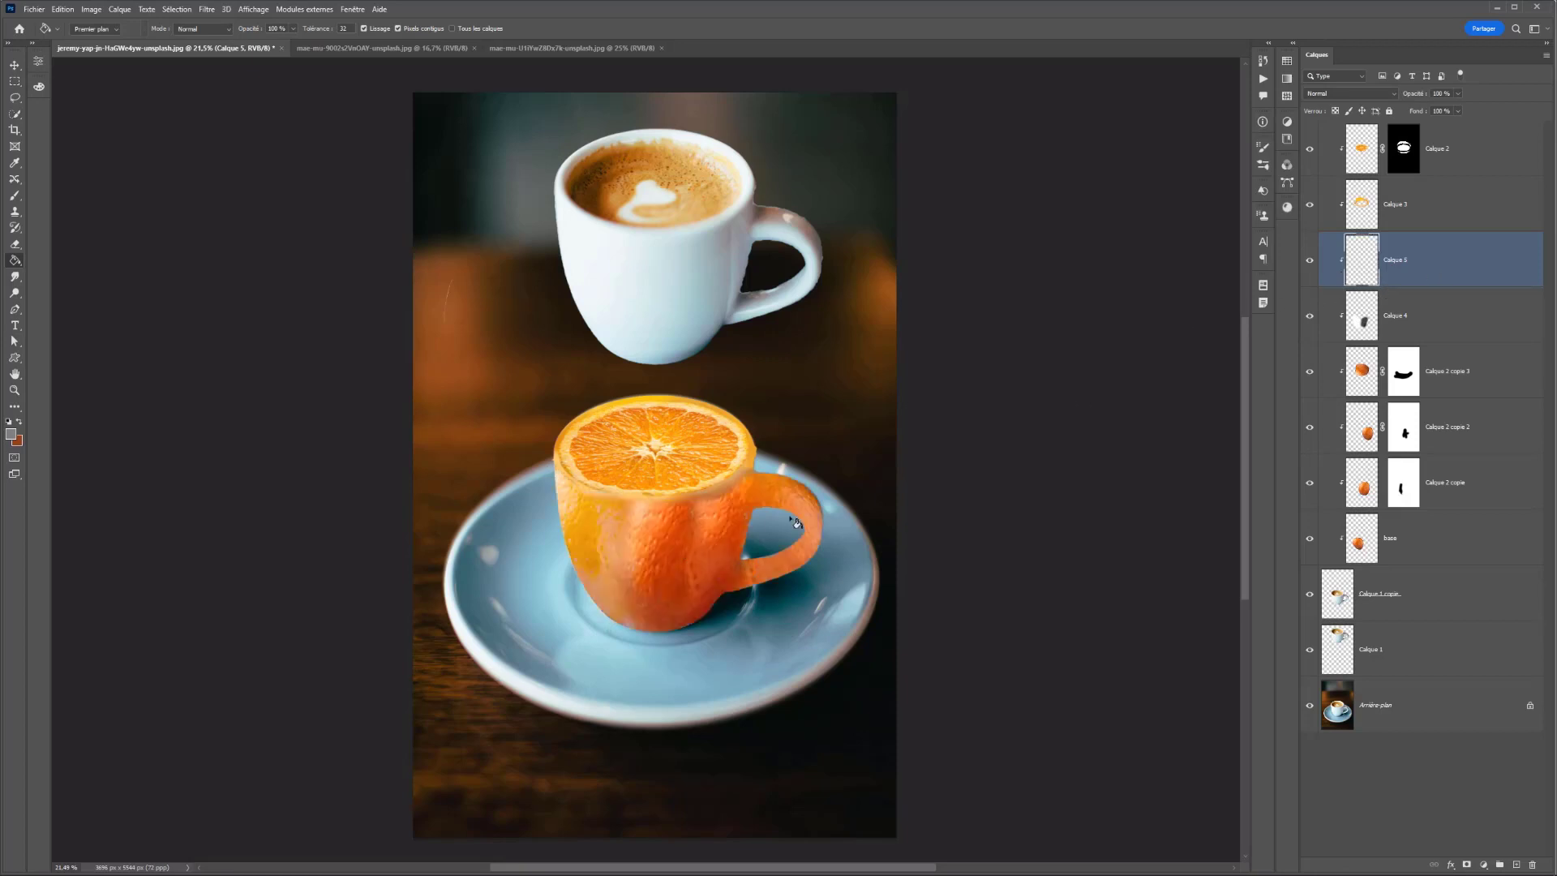
Fill layer Calque 5 with the mid grey and set its blend mode to Lumière tamisée (Soft Light)
key(ctrl+a)
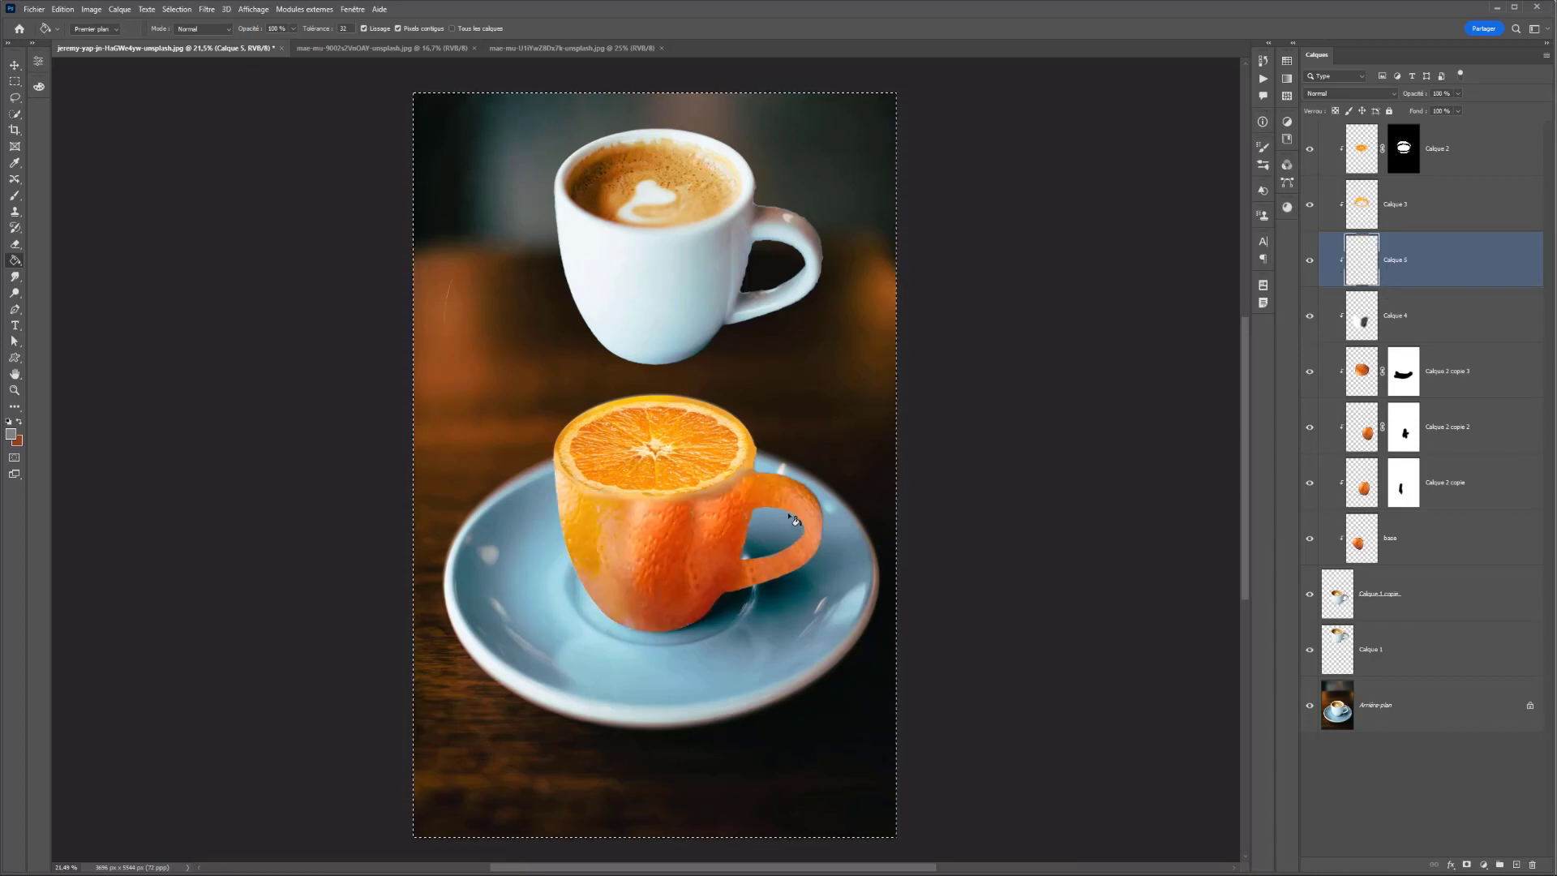
key(ctrl+d)
click(669, 545)
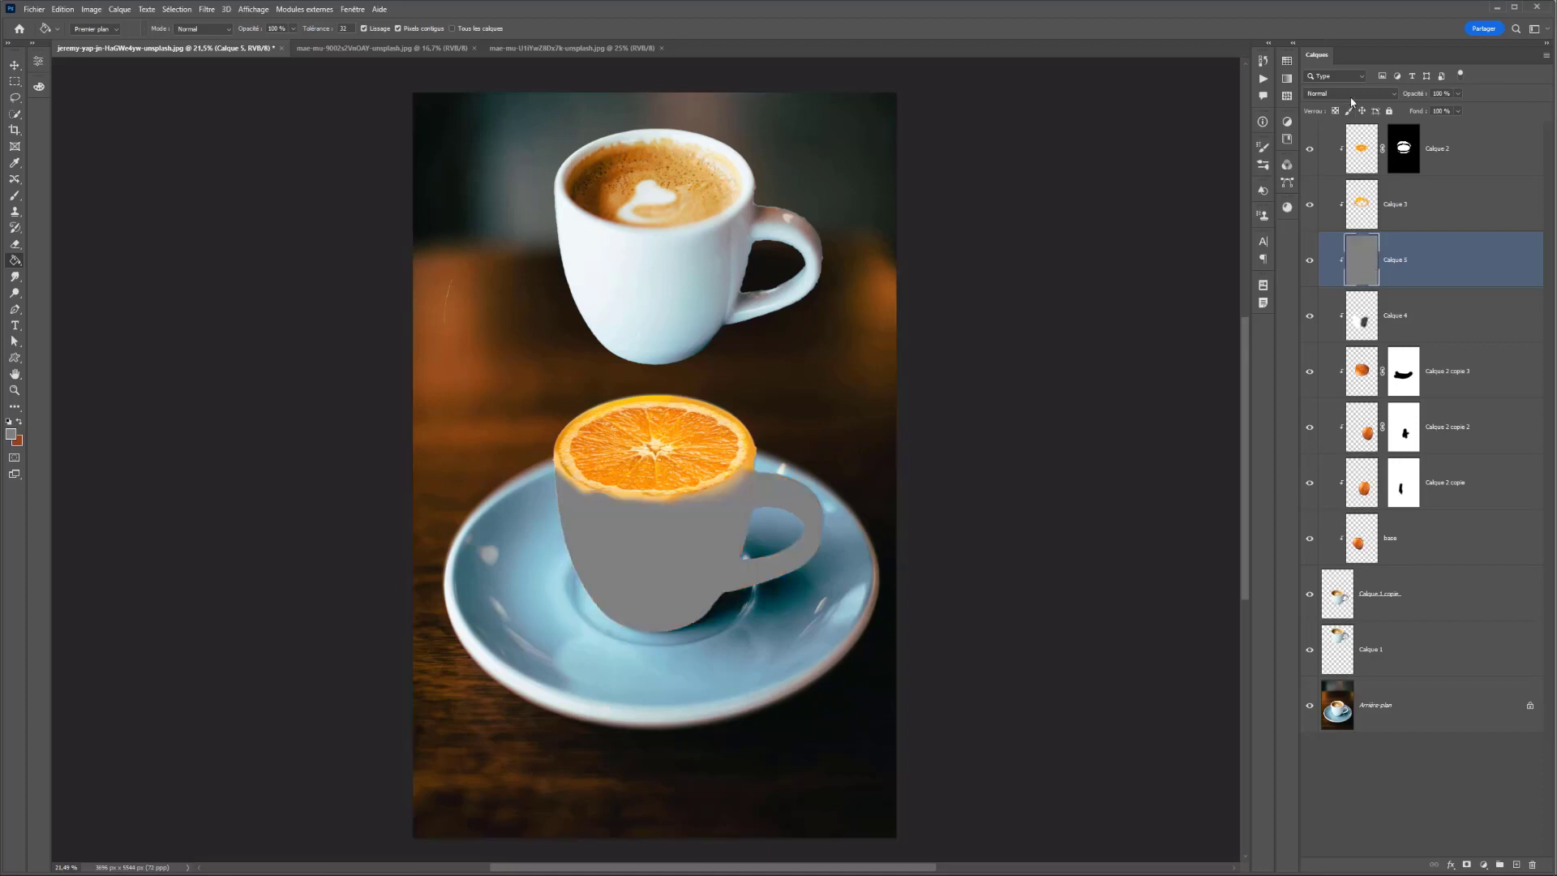
click(1350, 95)
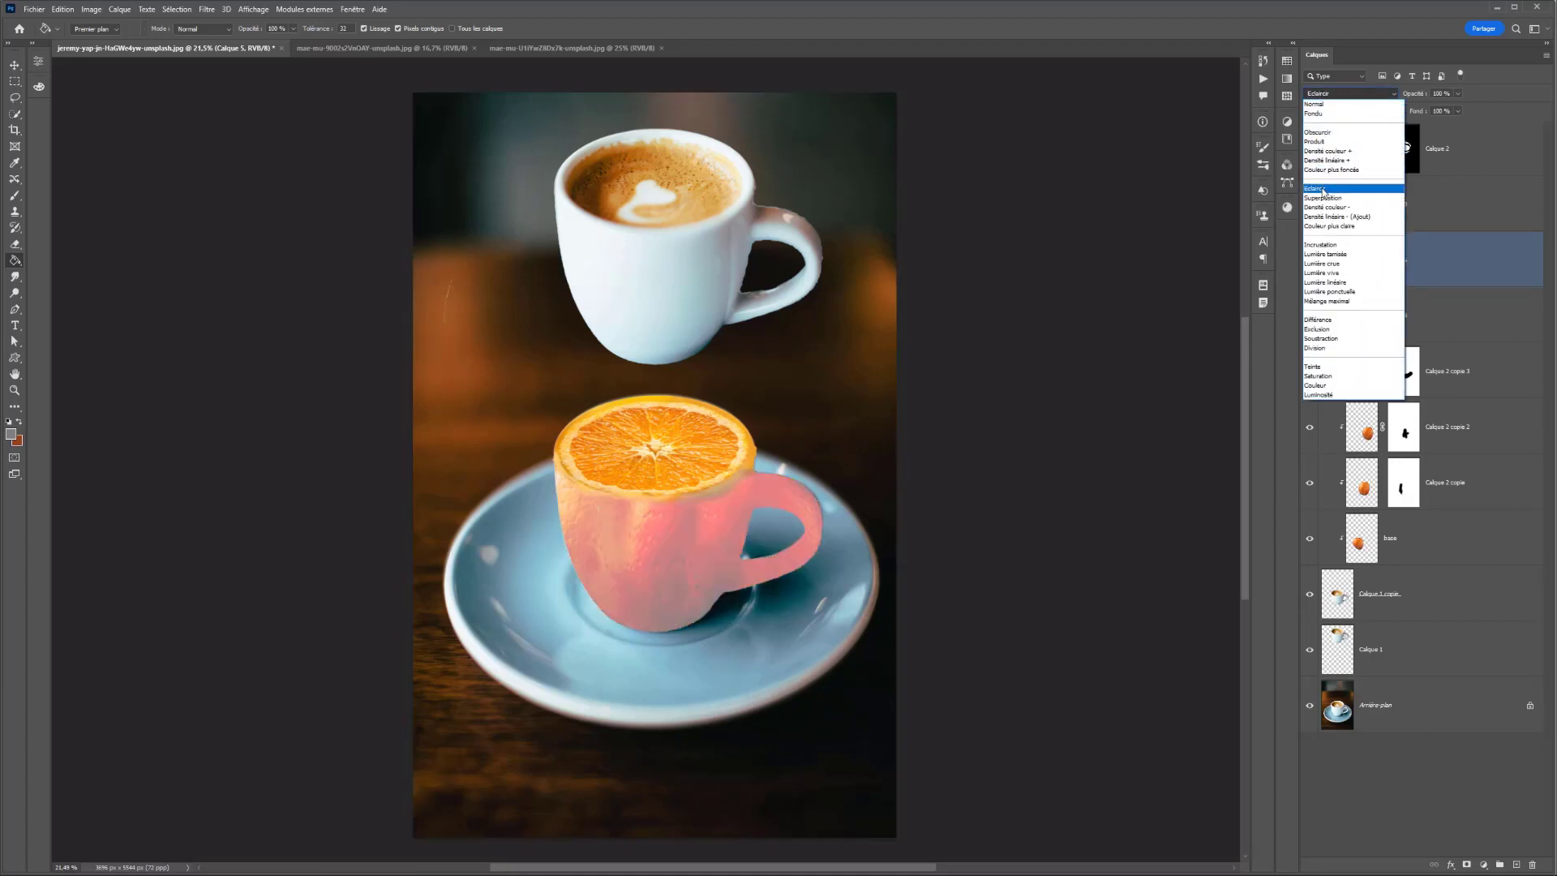
click(1325, 256)
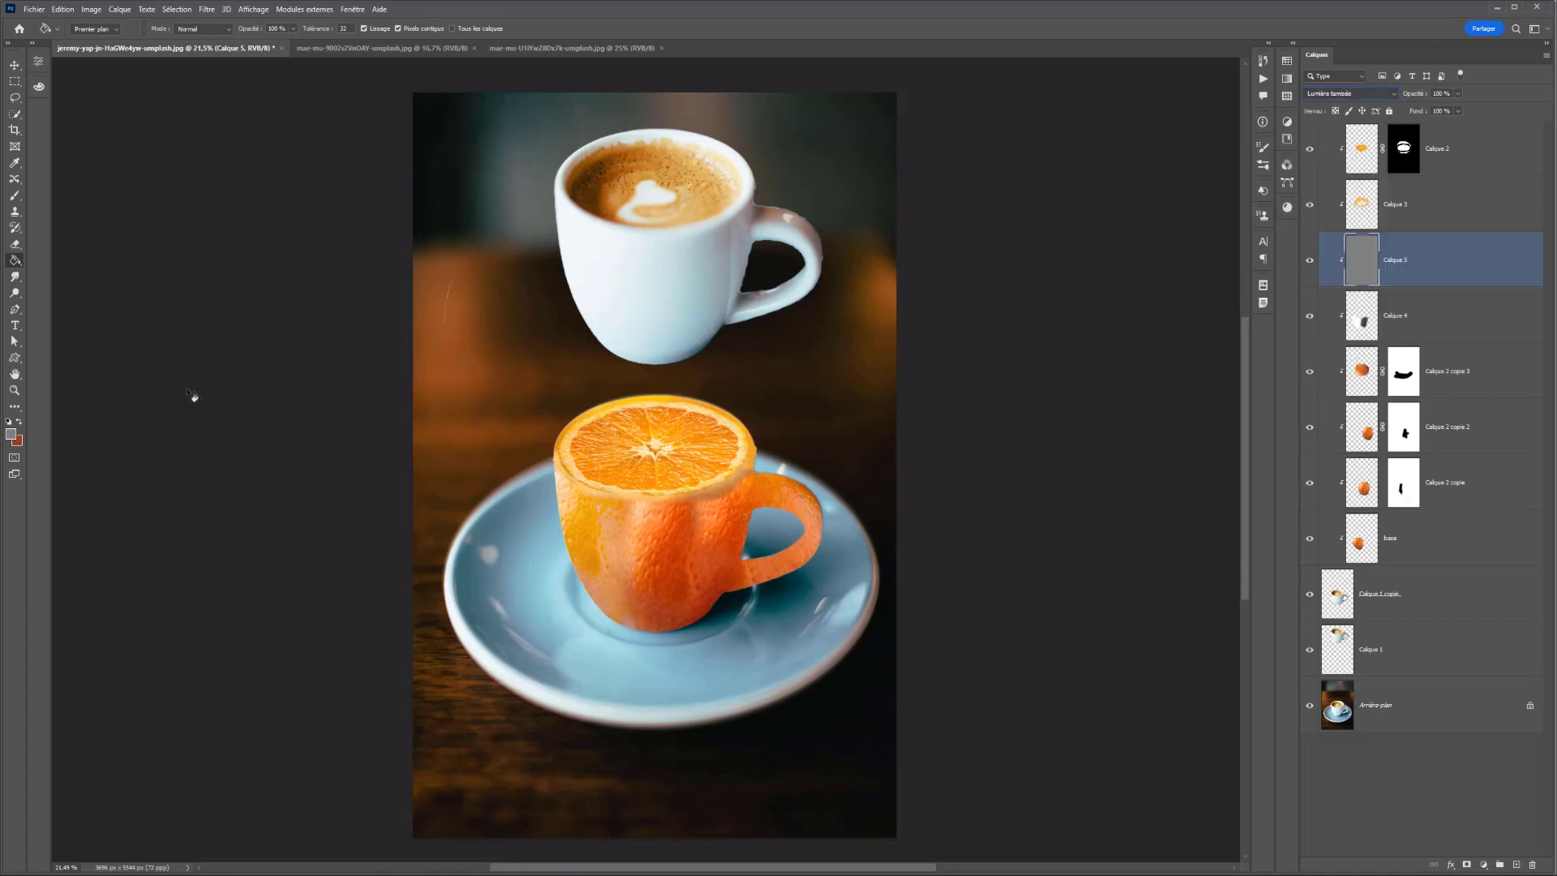
On Calque 5, dodge the cup body's left side and burn the area beside the handle, both in the Tons clairs range
click(15, 293)
mouse_move(548, 505)
mouse_down()
mouse_move(591, 557)
mouse_move(573, 528)
mouse_up()
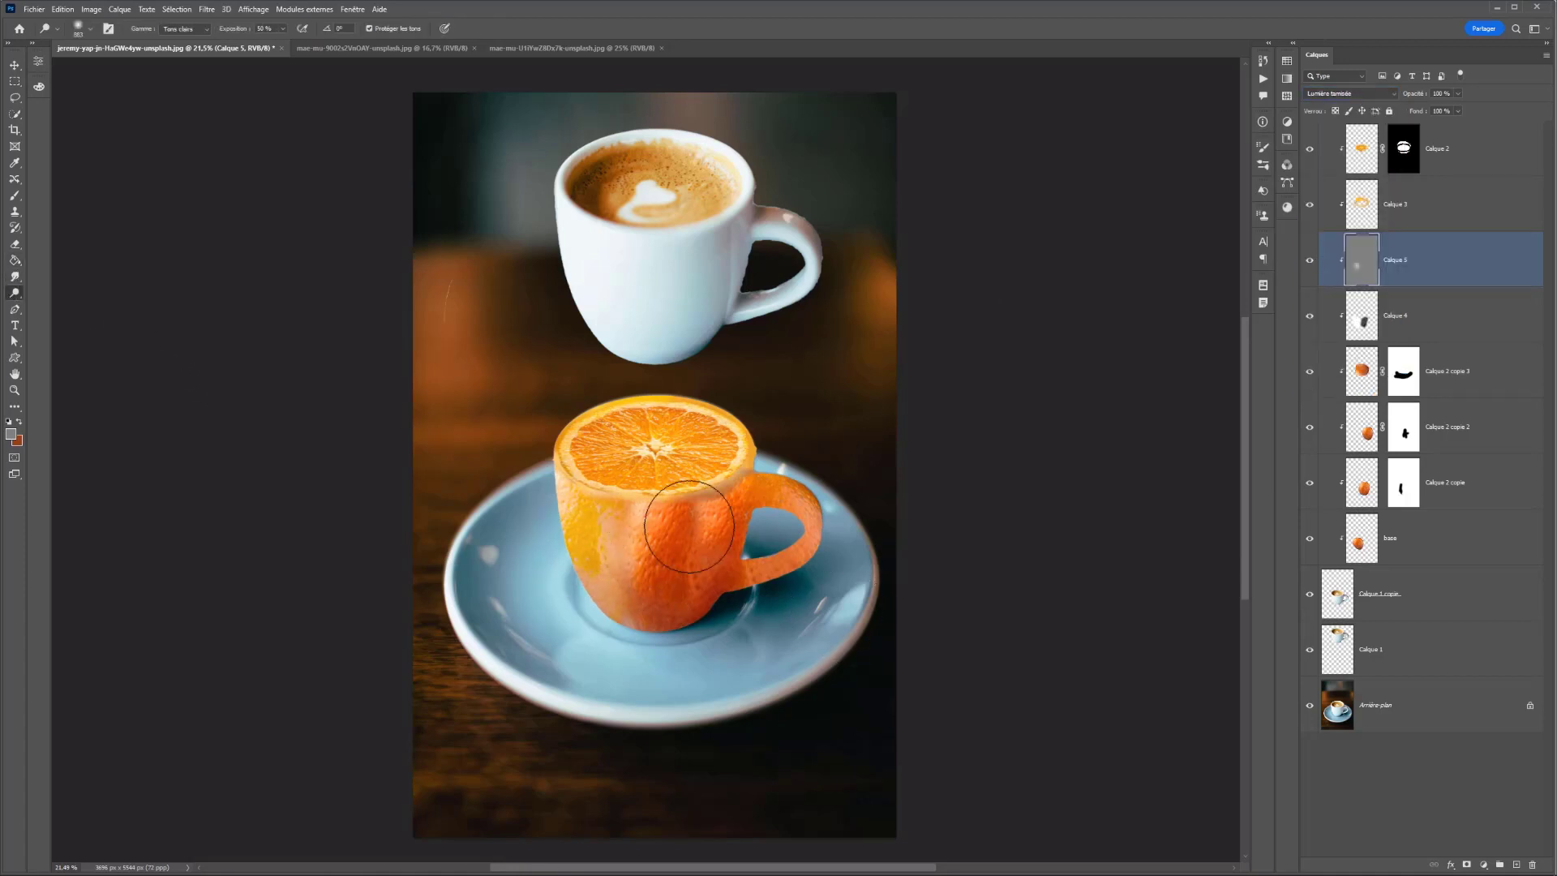
right_click(24, 300)
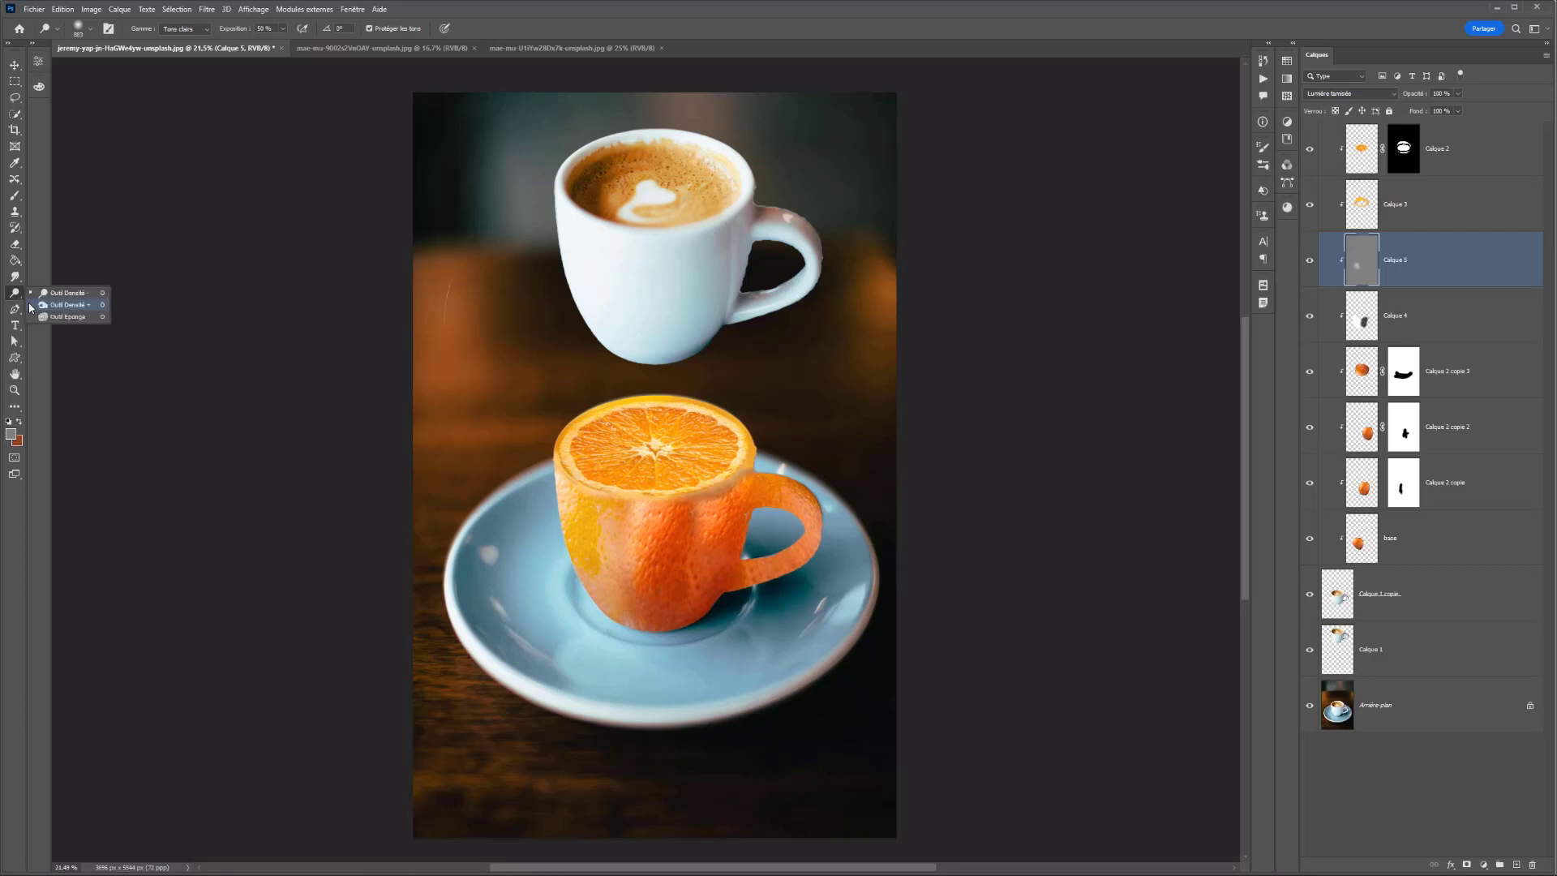
click(61, 318)
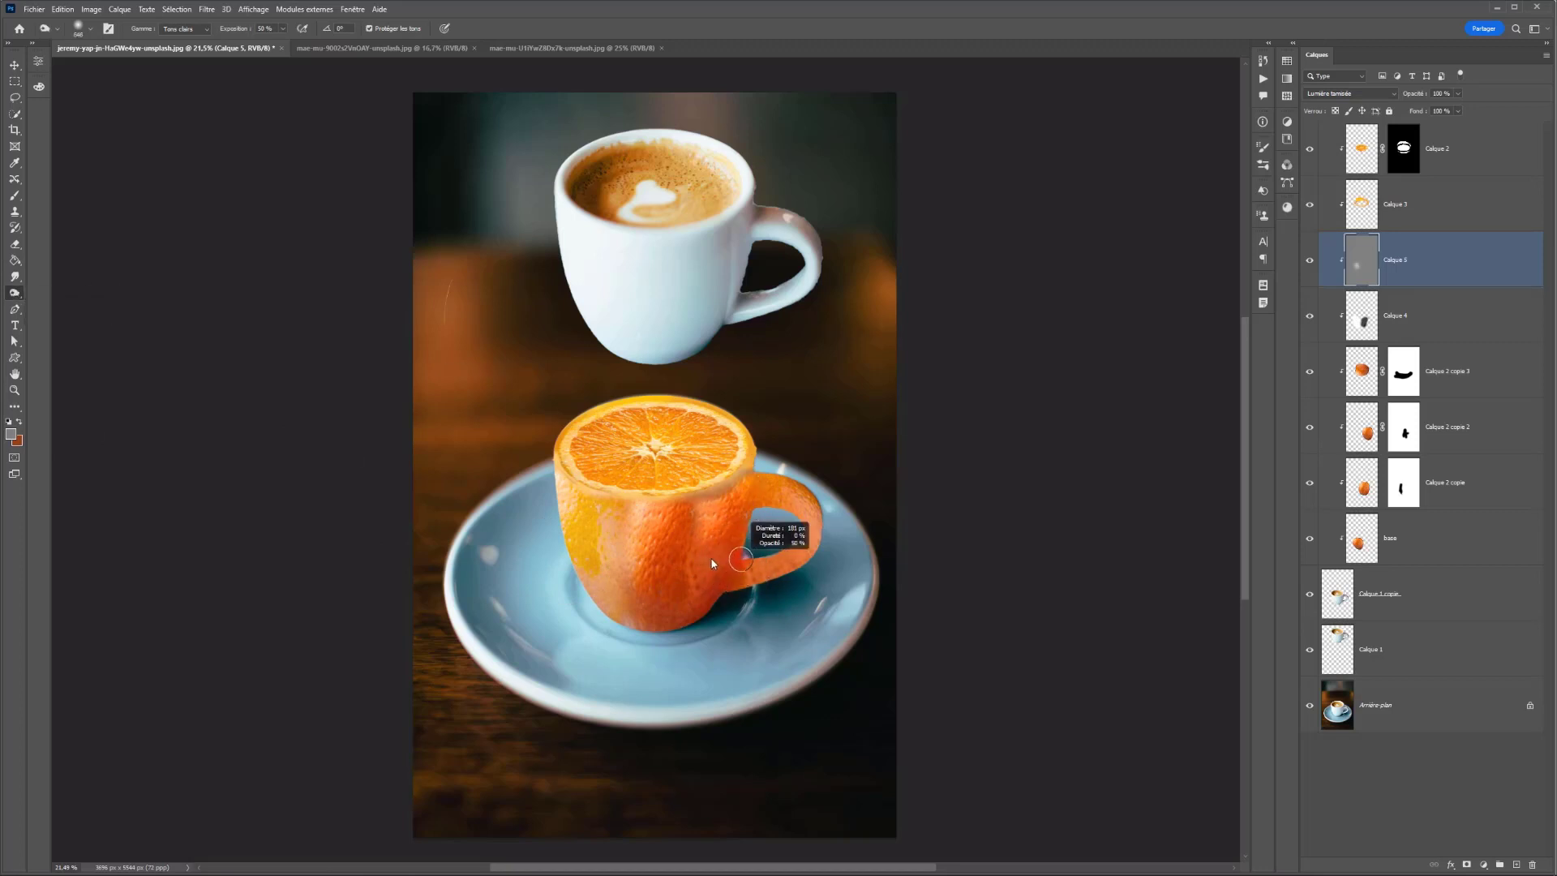
drag(711, 559, 719, 547)
Burn the cup's right side and the handle in the Tons moyens (midtones) range
click(200, 29)
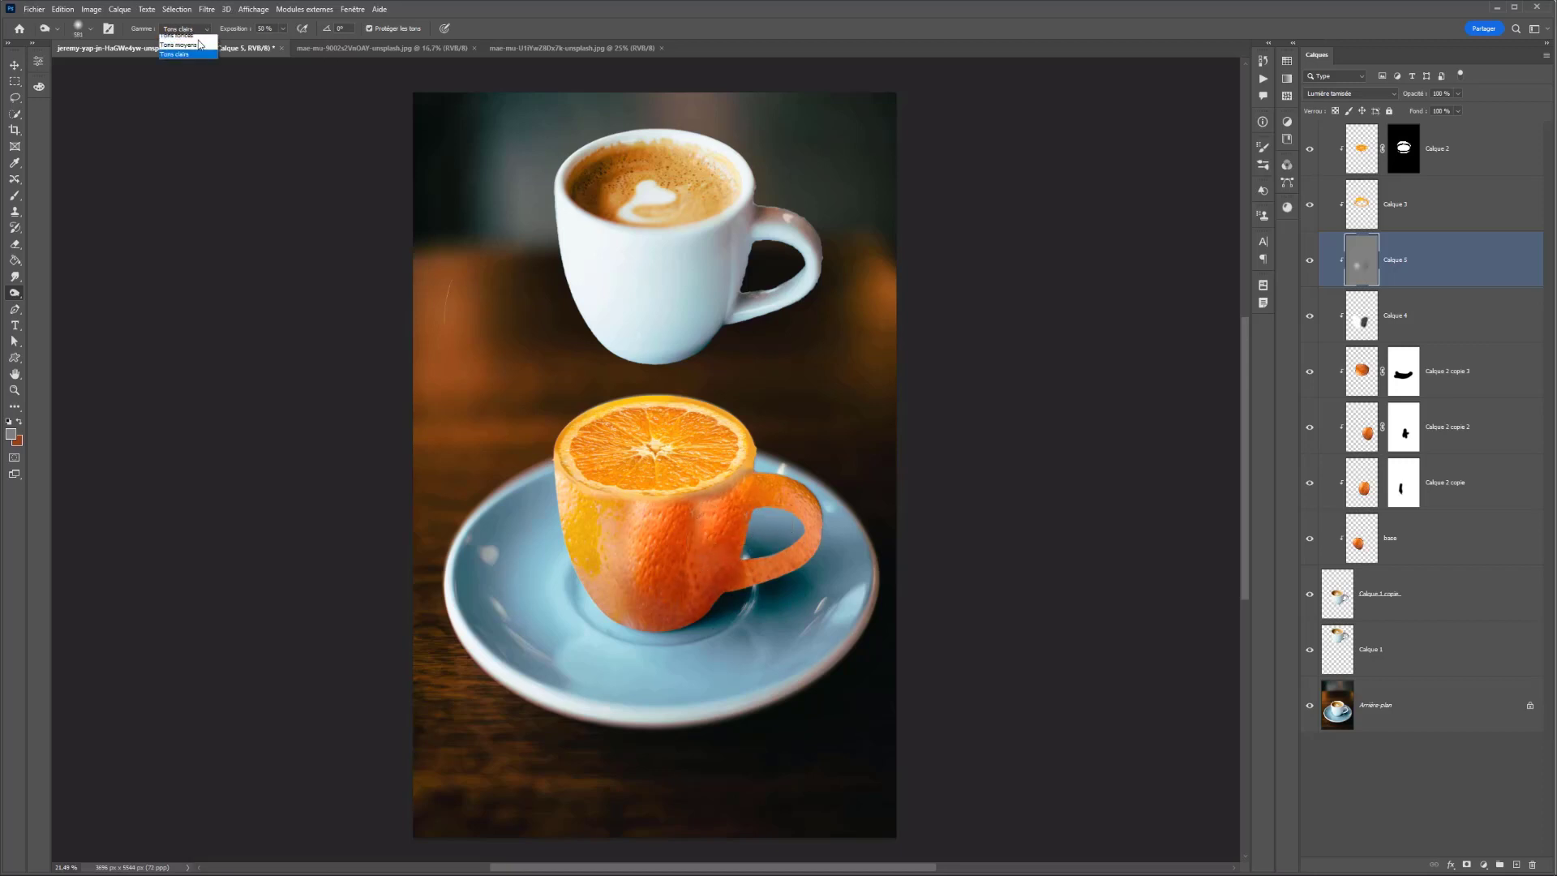
click(182, 45)
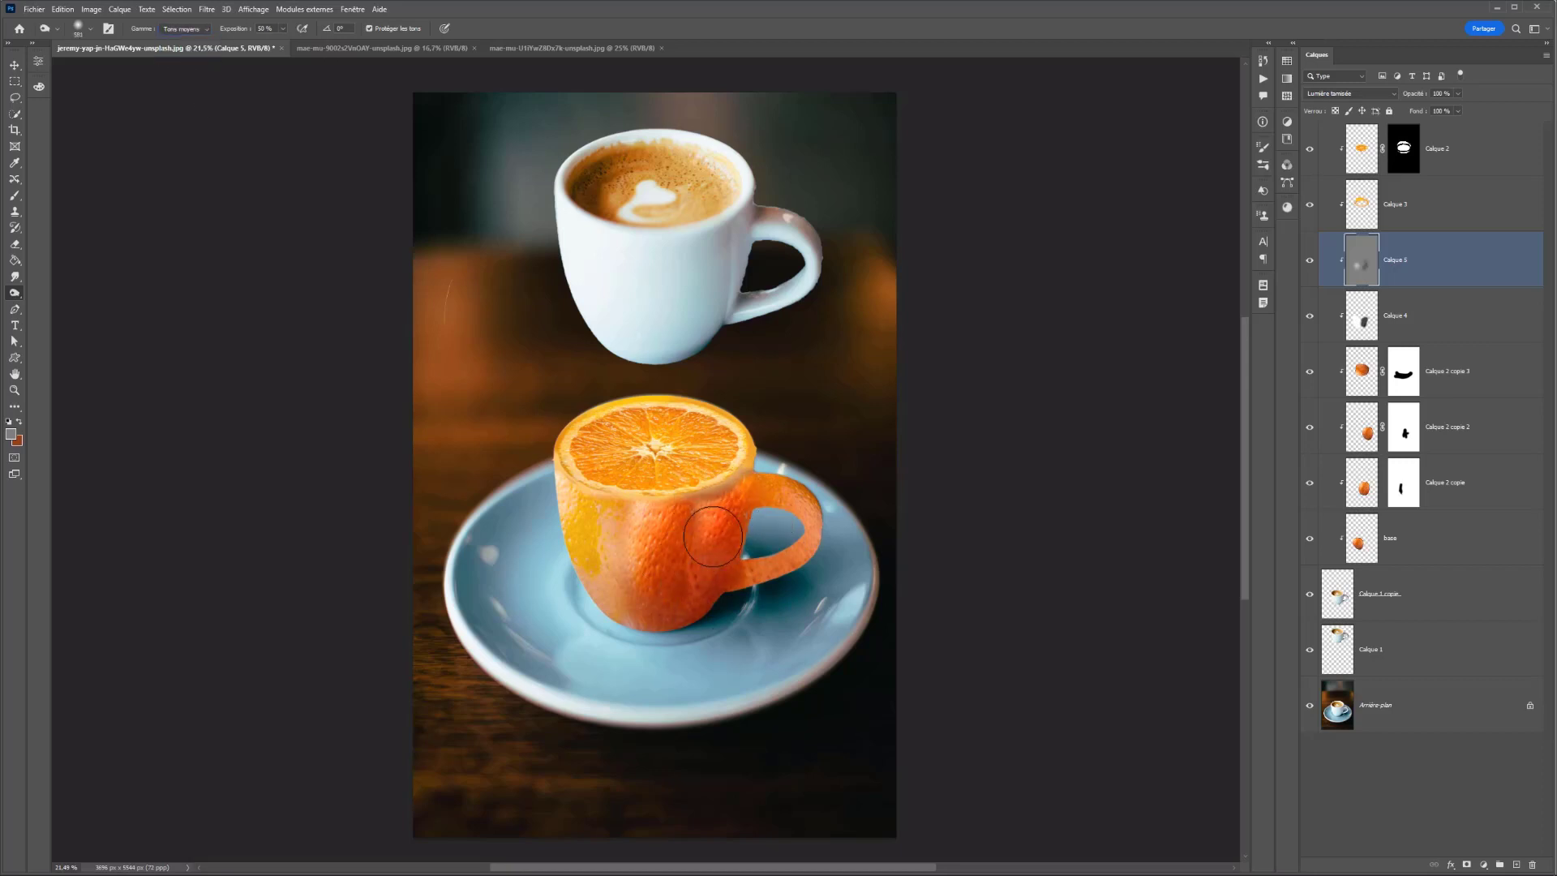
mouse_move(712, 537)
mouse_down()
mouse_move(770, 462)
mouse_move(769, 497)
mouse_move(803, 467)
mouse_move(786, 464)
mouse_move(827, 484)
mouse_move(846, 547)
mouse_move(803, 472)
mouse_move(781, 469)
mouse_move(845, 562)
mouse_up()
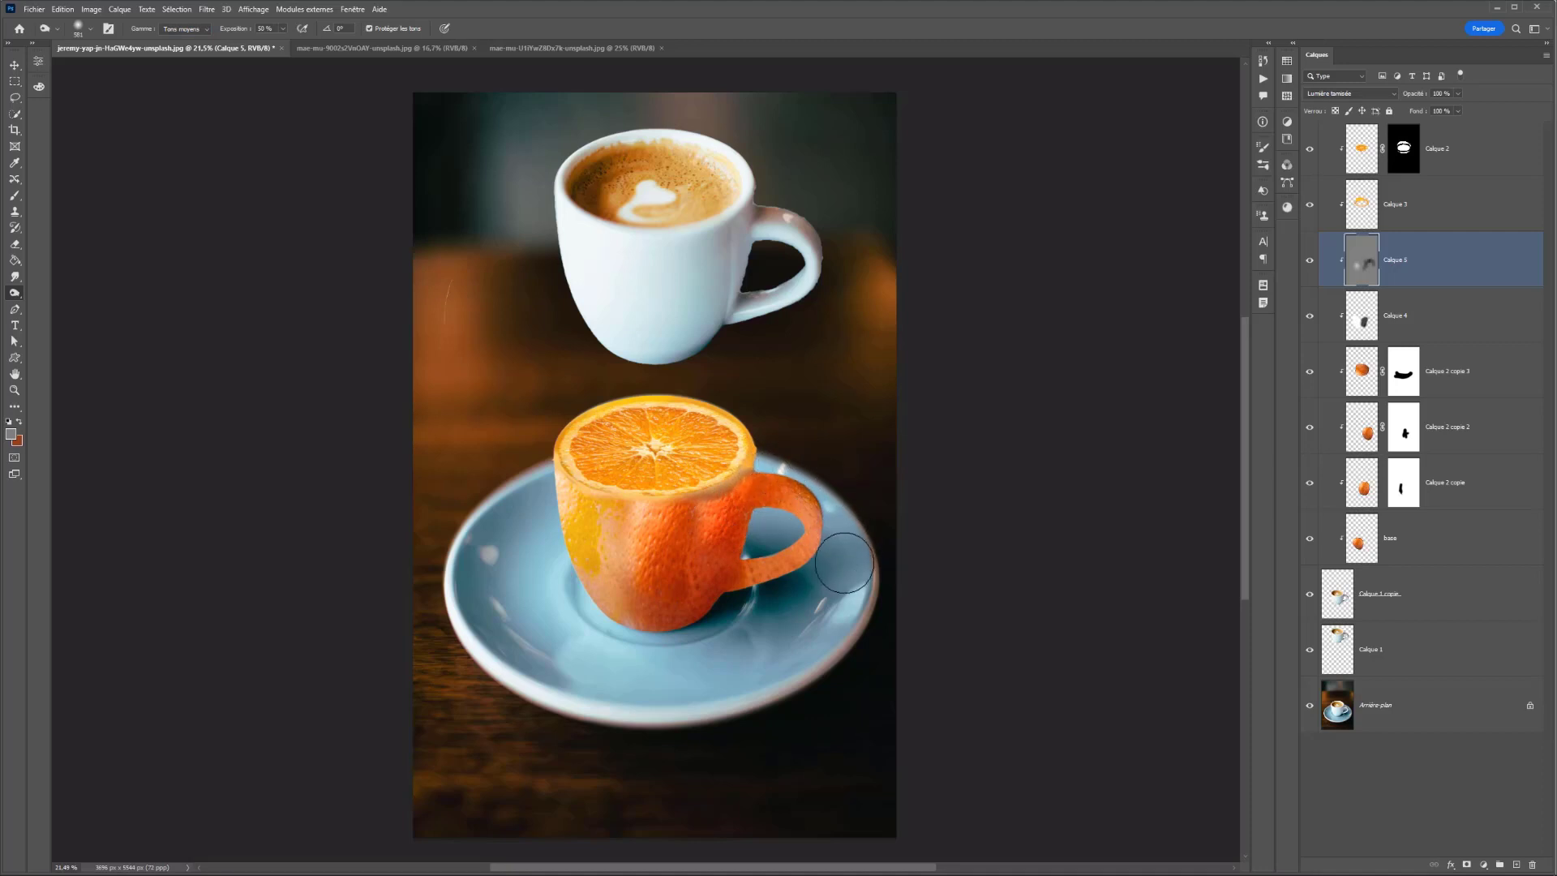
Burn the handle's outer curve and its lower joint in the Tons foncés (shadows) range, using a smaller brush for the joint
click(187, 29)
click(183, 36)
mouse_move(787, 475)
mouse_down()
mouse_move(848, 498)
mouse_move(835, 580)
mouse_up()
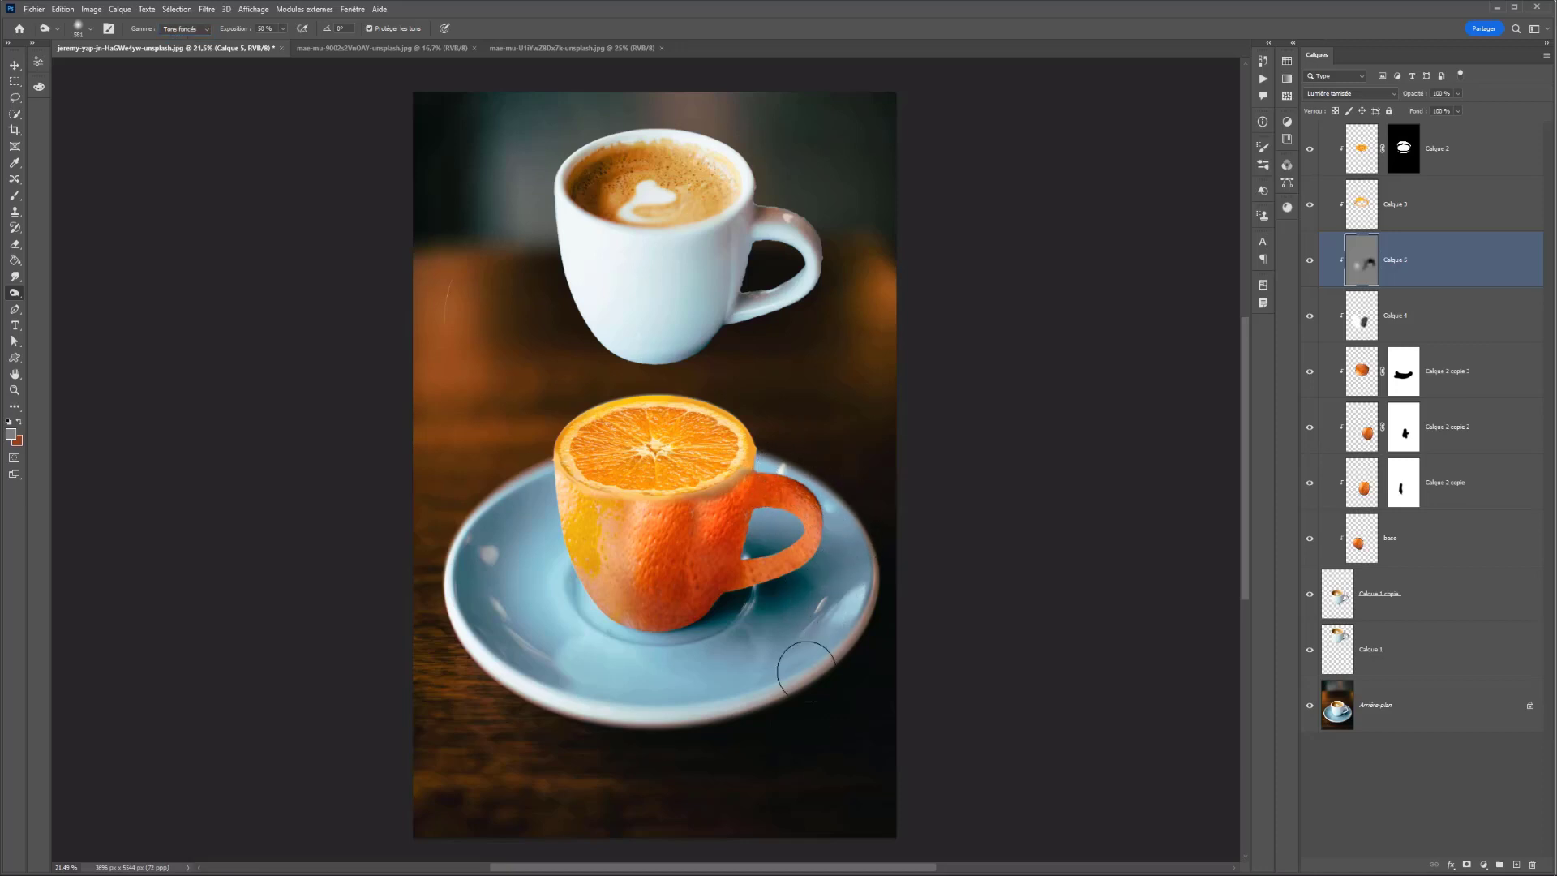
drag(803, 679, 778, 667)
mouse_move(741, 574)
mouse_down()
mouse_move(760, 547)
mouse_move(740, 597)
mouse_up()
Lighten the cup body's right side with a reduced Dodge brush in the Tons moyens range
right_click(14, 293)
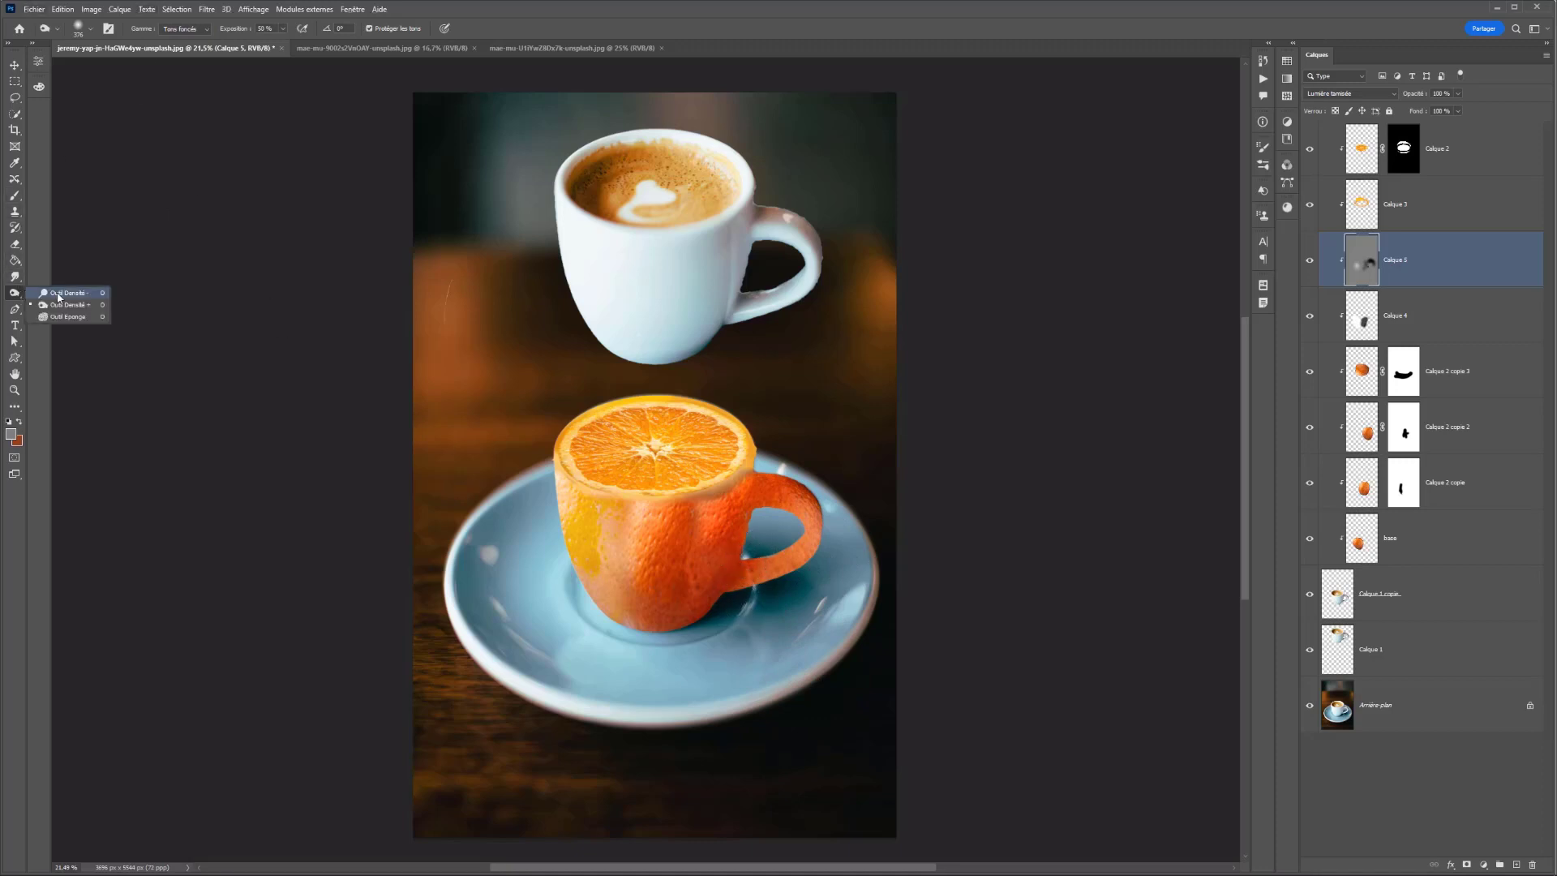
click(59, 297)
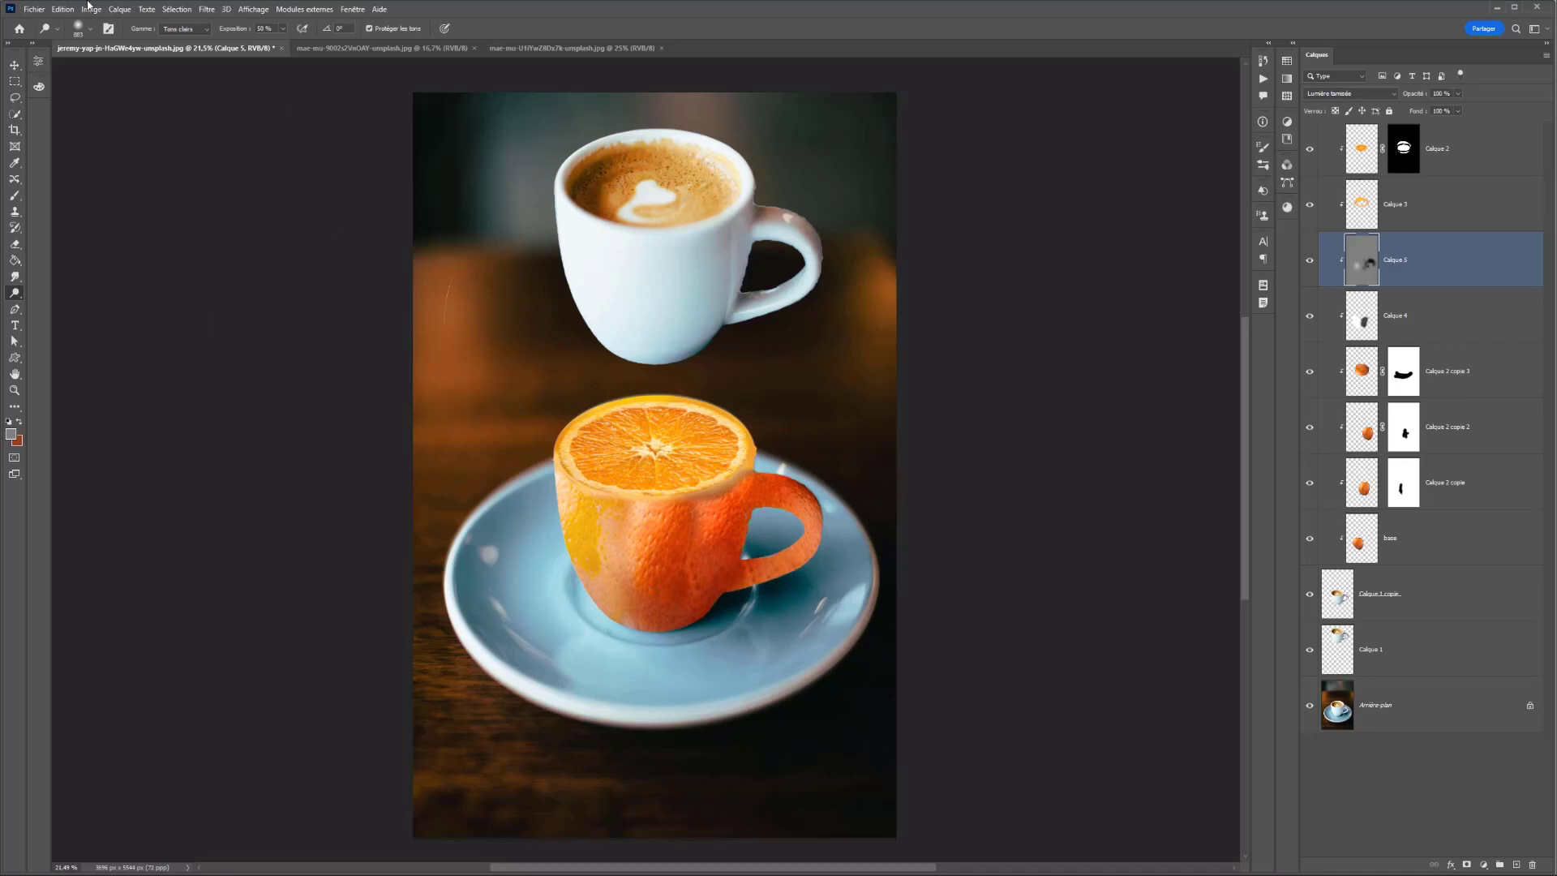
click(184, 28)
click(182, 46)
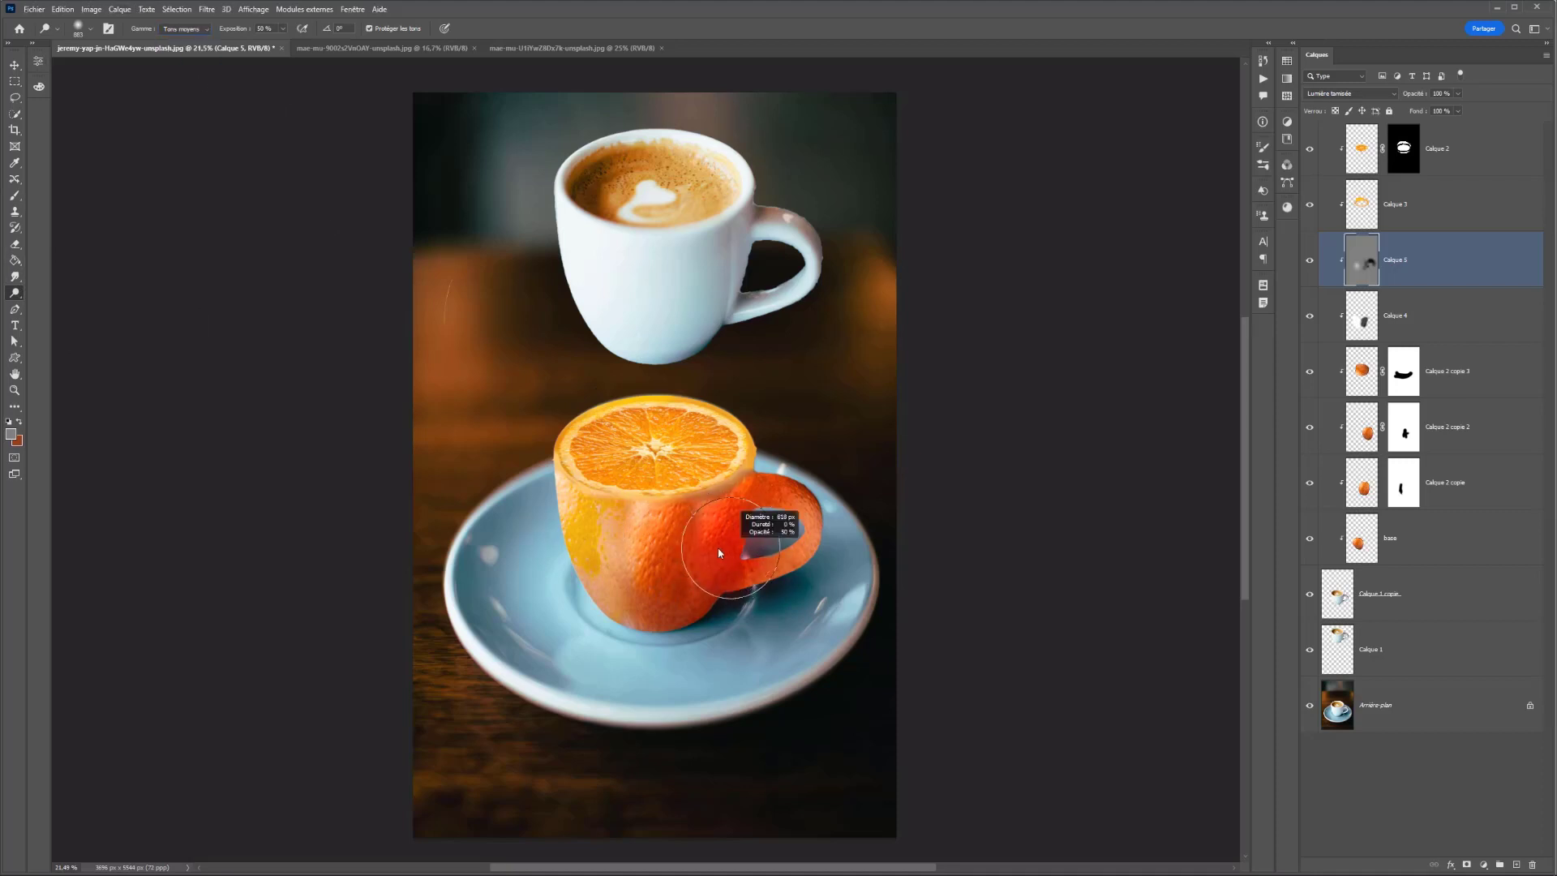
mouse_move(719, 553)
mouse_down()
mouse_move(730, 500)
mouse_move(726, 552)
mouse_move(730, 505)
mouse_move(708, 567)
mouse_up()
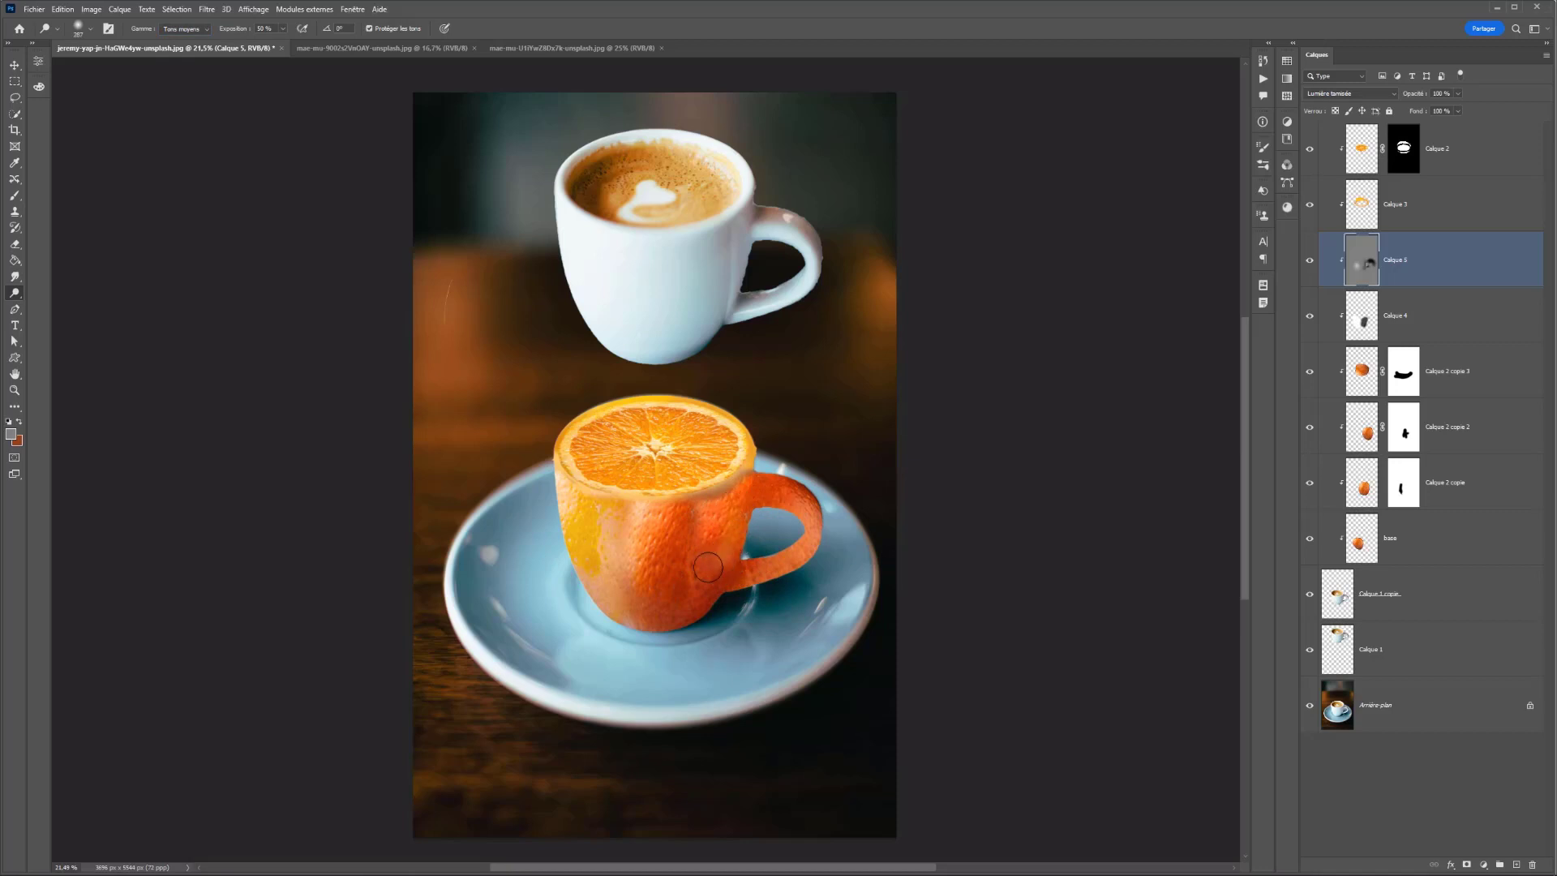
Dodge the cup's right edge near the handle's upper joint in the Tons foncés range with a raised exposure
click(185, 29)
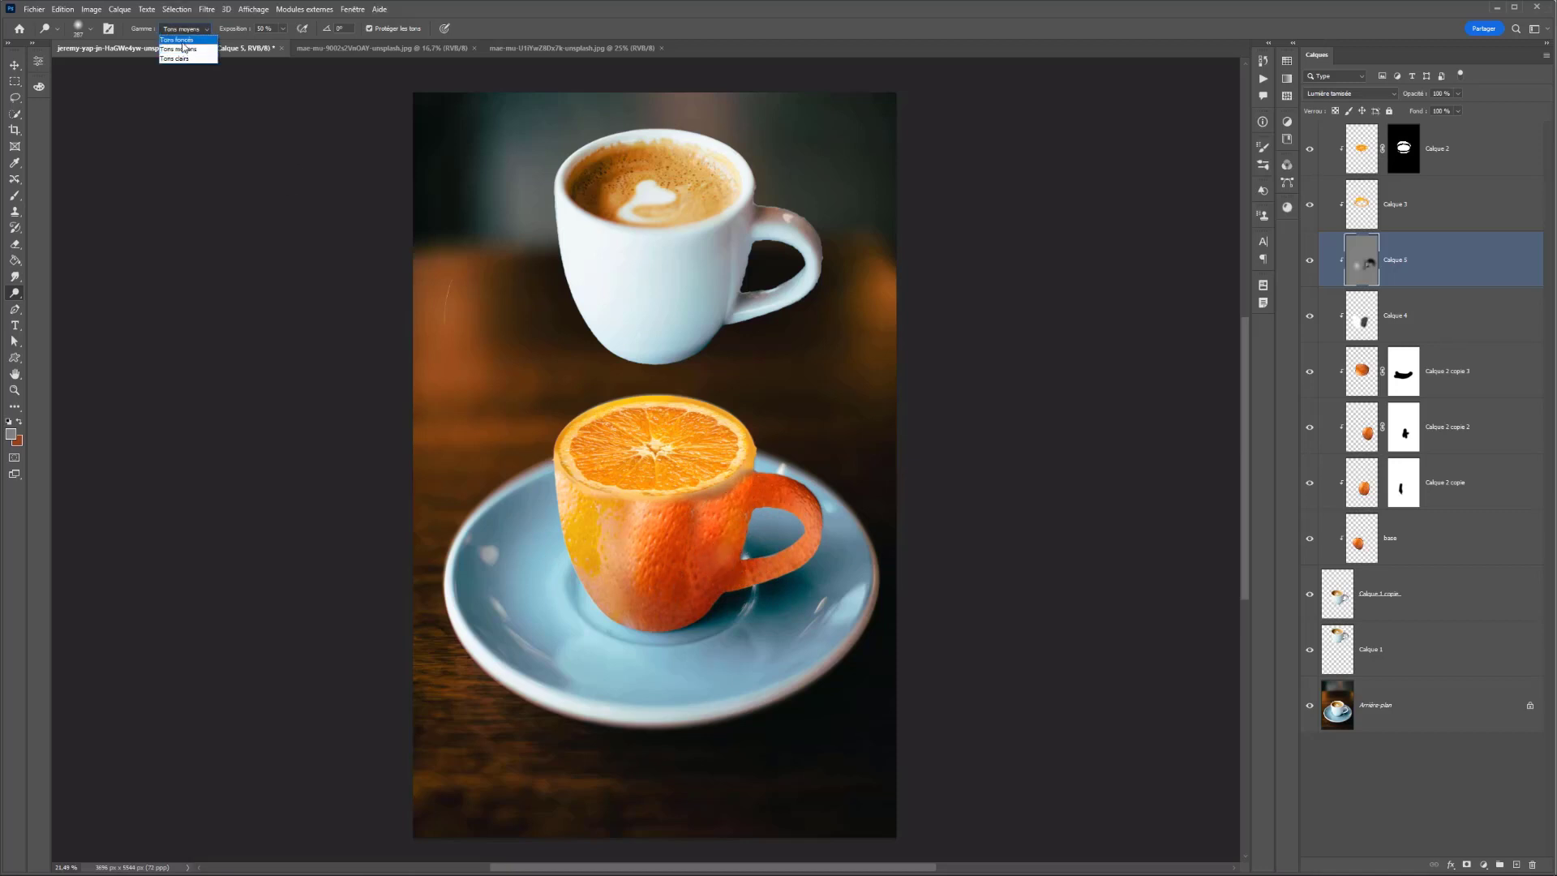
click(176, 39)
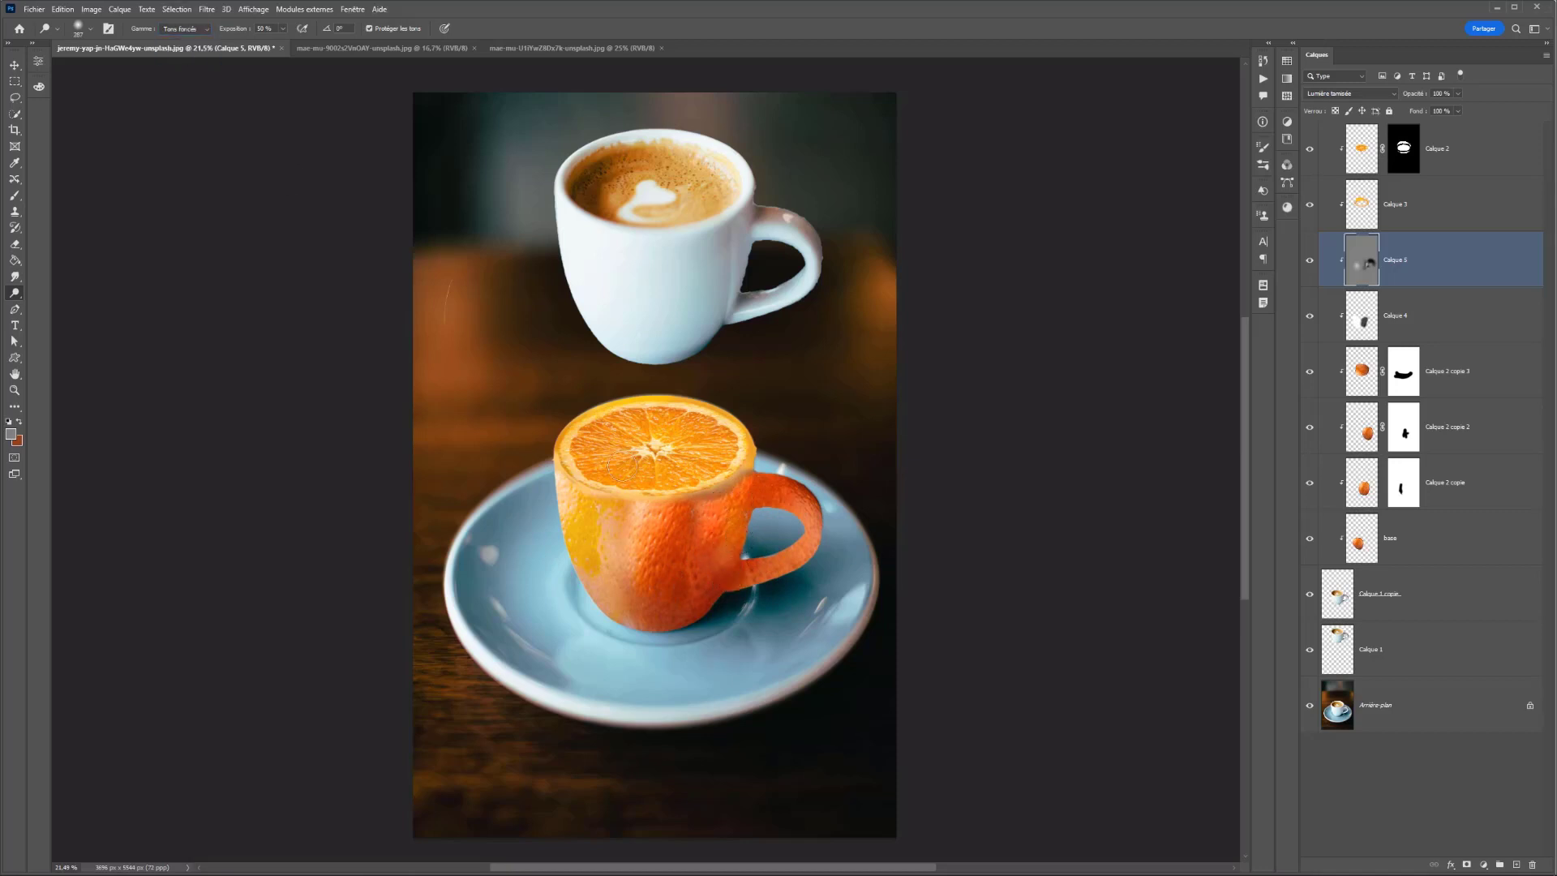
drag(285, 33, 291, 45)
click(737, 505)
Dodge a vertical highlight down the cup's right edge in the Tons moyens range, with a harder brush edge for the lower part
click(185, 28)
click(182, 42)
mouse_move(734, 496)
mouse_down()
mouse_move(711, 574)
mouse_move(714, 530)
mouse_move(717, 580)
mouse_up()
right_click(730, 568)
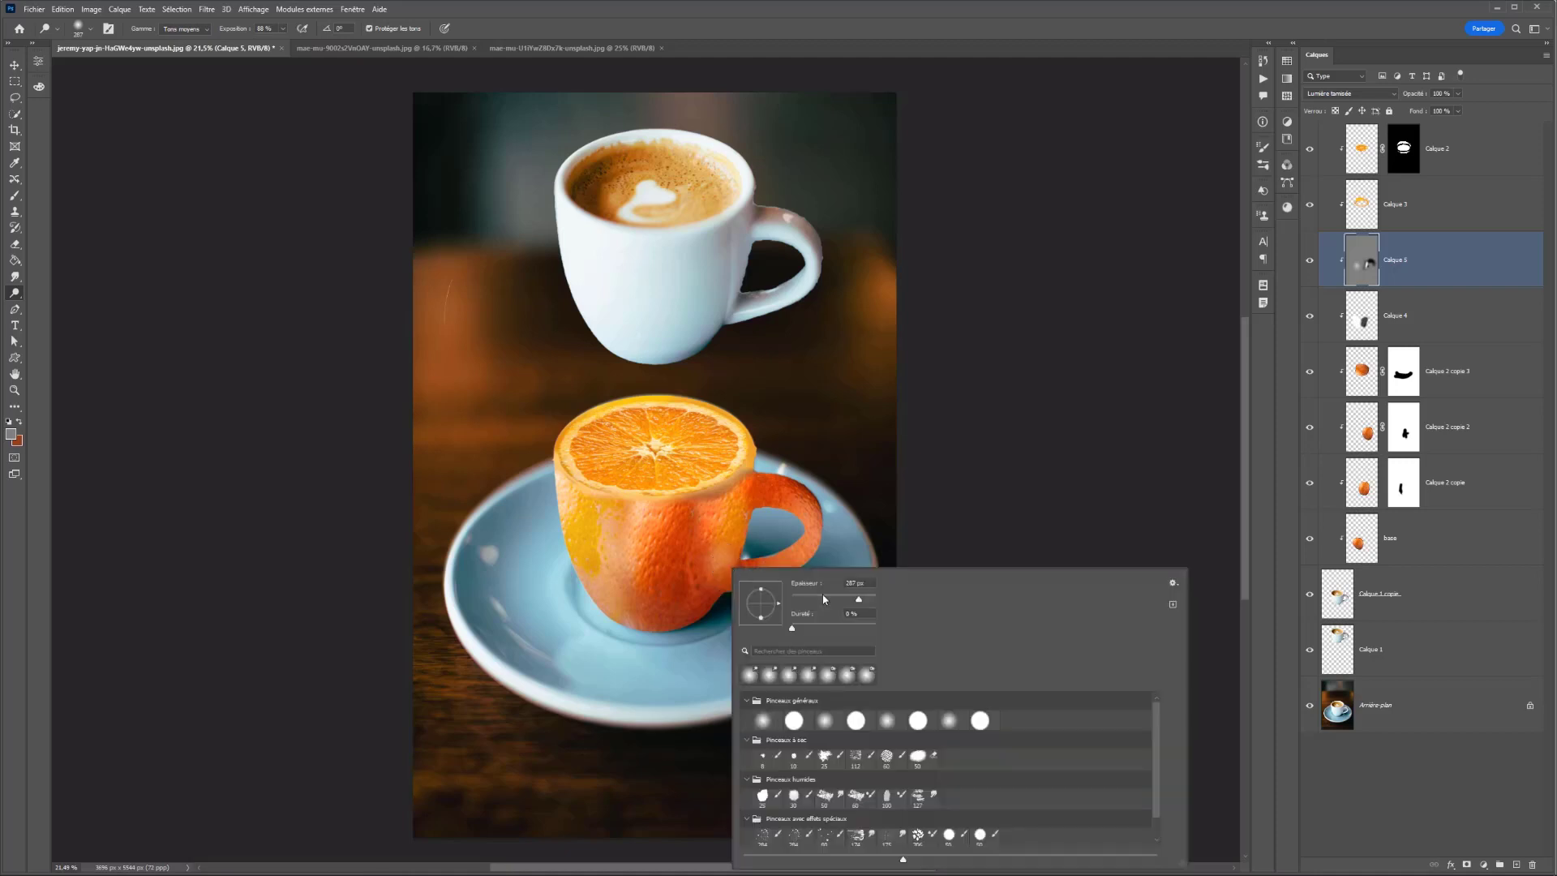
drag(840, 630, 851, 630)
click(722, 558)
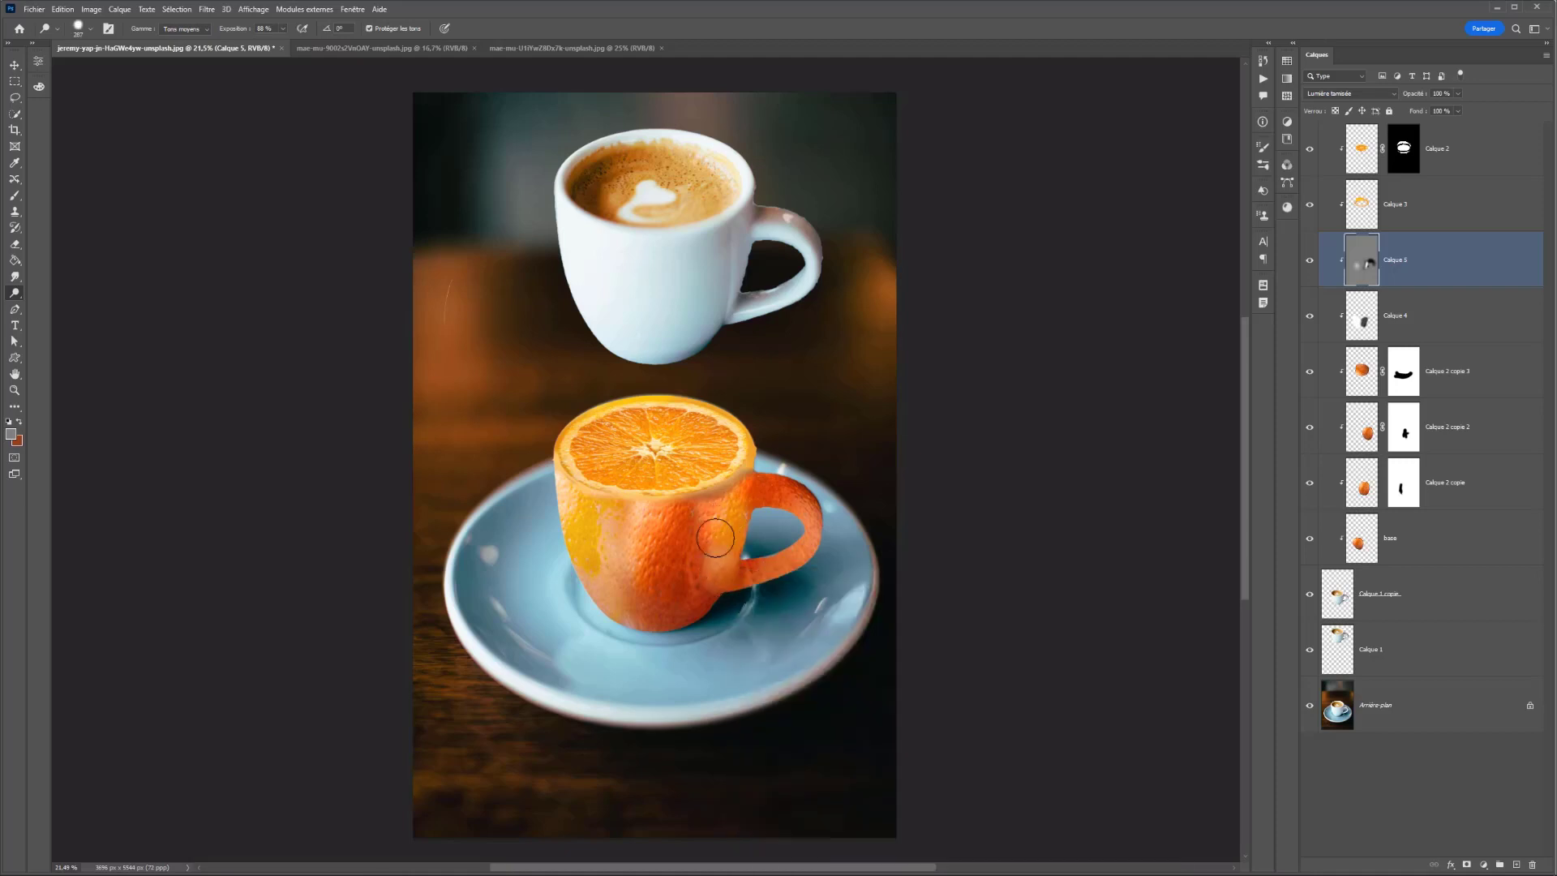
Burn the shadows beside the right highlight, at both handle joints and along the handle's curve using small brush sizes
right_click(15, 293)
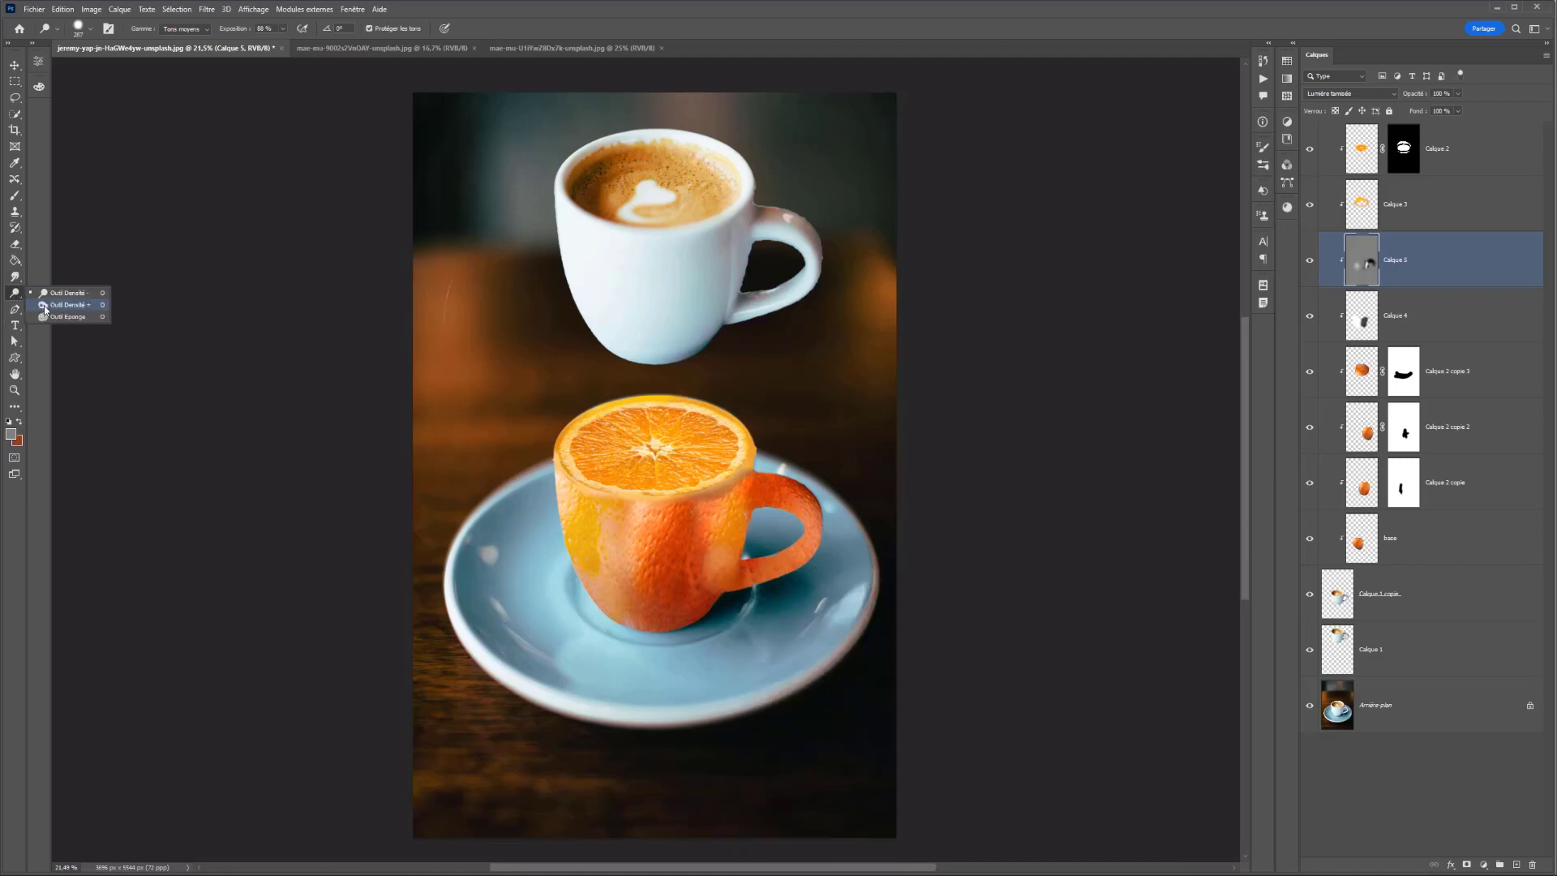
click(61, 305)
mouse_move(711, 541)
mouse_down()
mouse_move(680, 610)
mouse_move(687, 584)
mouse_move(766, 558)
mouse_up()
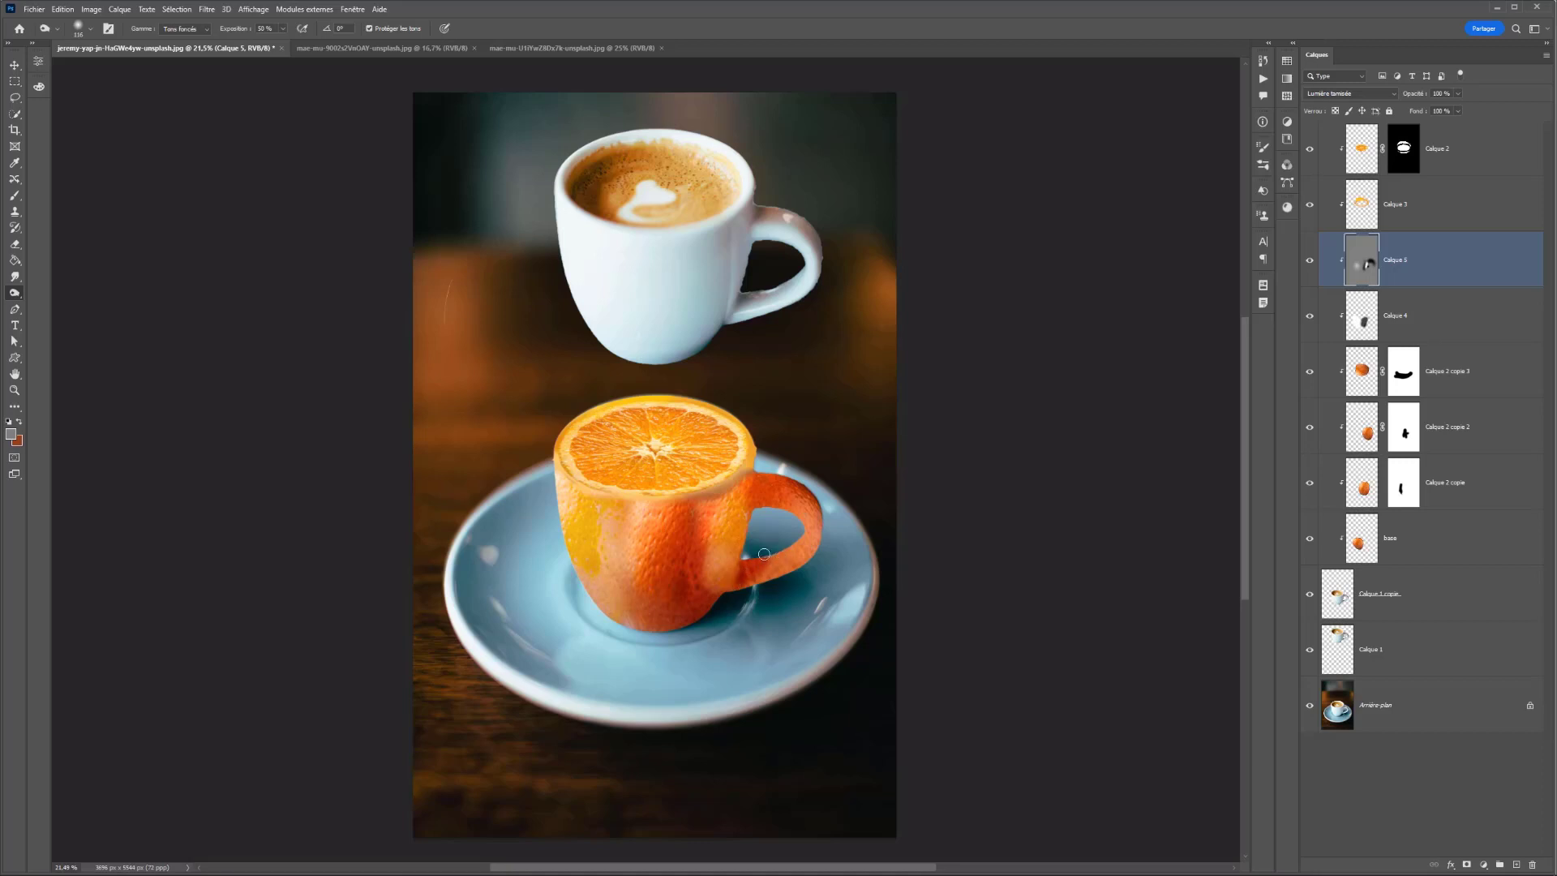
mouse_move(757, 499)
mouse_down()
mouse_move(772, 501)
mouse_move(755, 500)
mouse_up()
drag(814, 529, 822, 528)
Compare the cup with and without the shading of layers Calque 5 and Calque 4
scroll(700, 552, down, 5)
scroll(699, 552, up, 3)
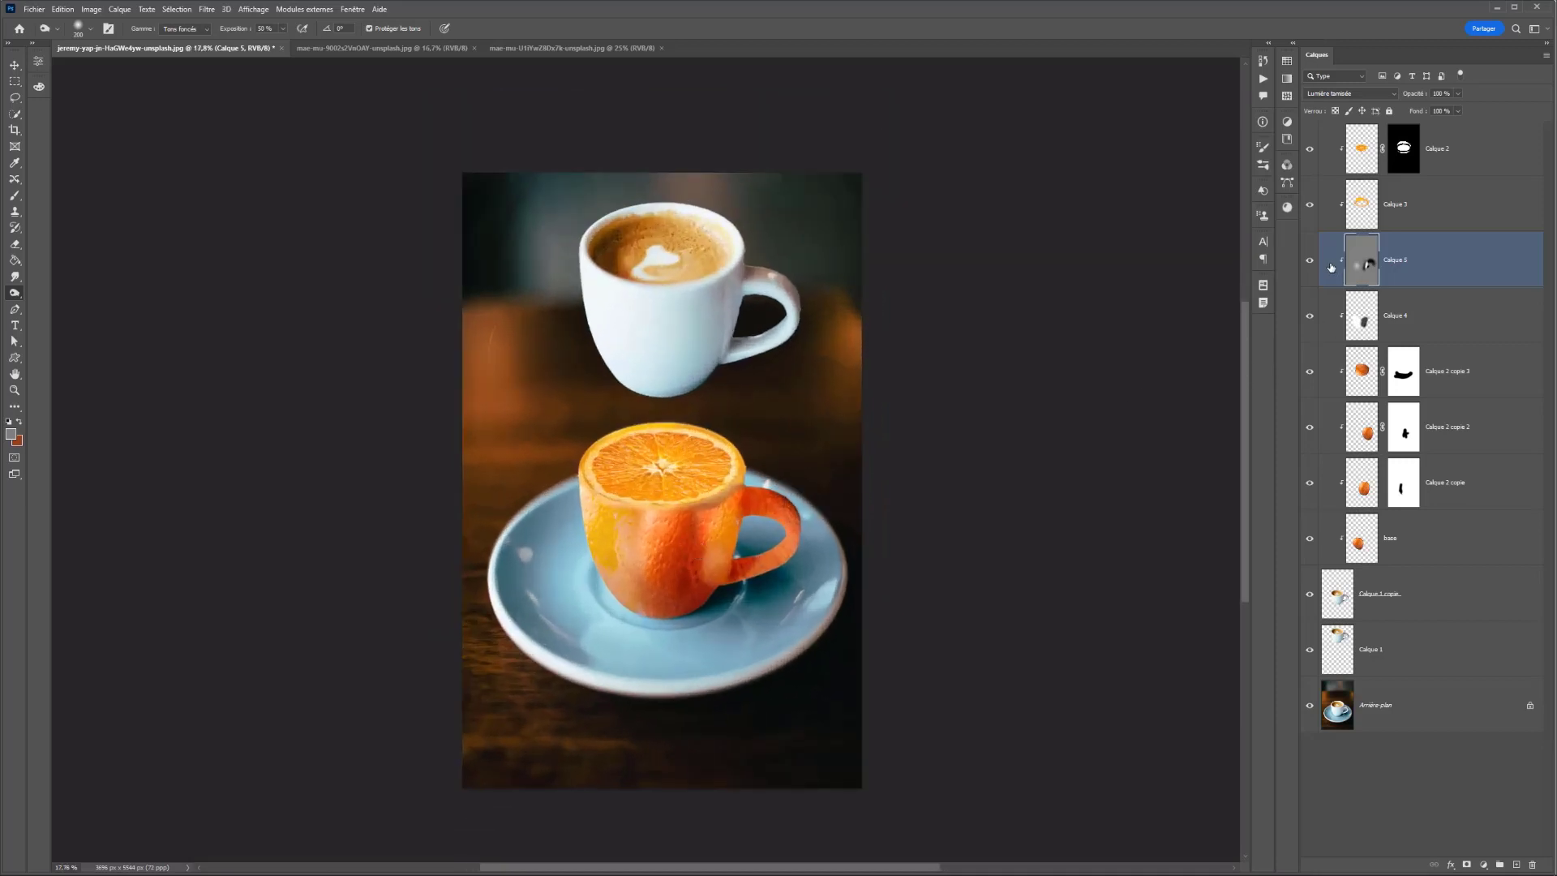
click(1310, 262)
click(1310, 319)
Adjust the opacity of layer Calque 4, and make Calque 5 the active layer again
click(1378, 313)
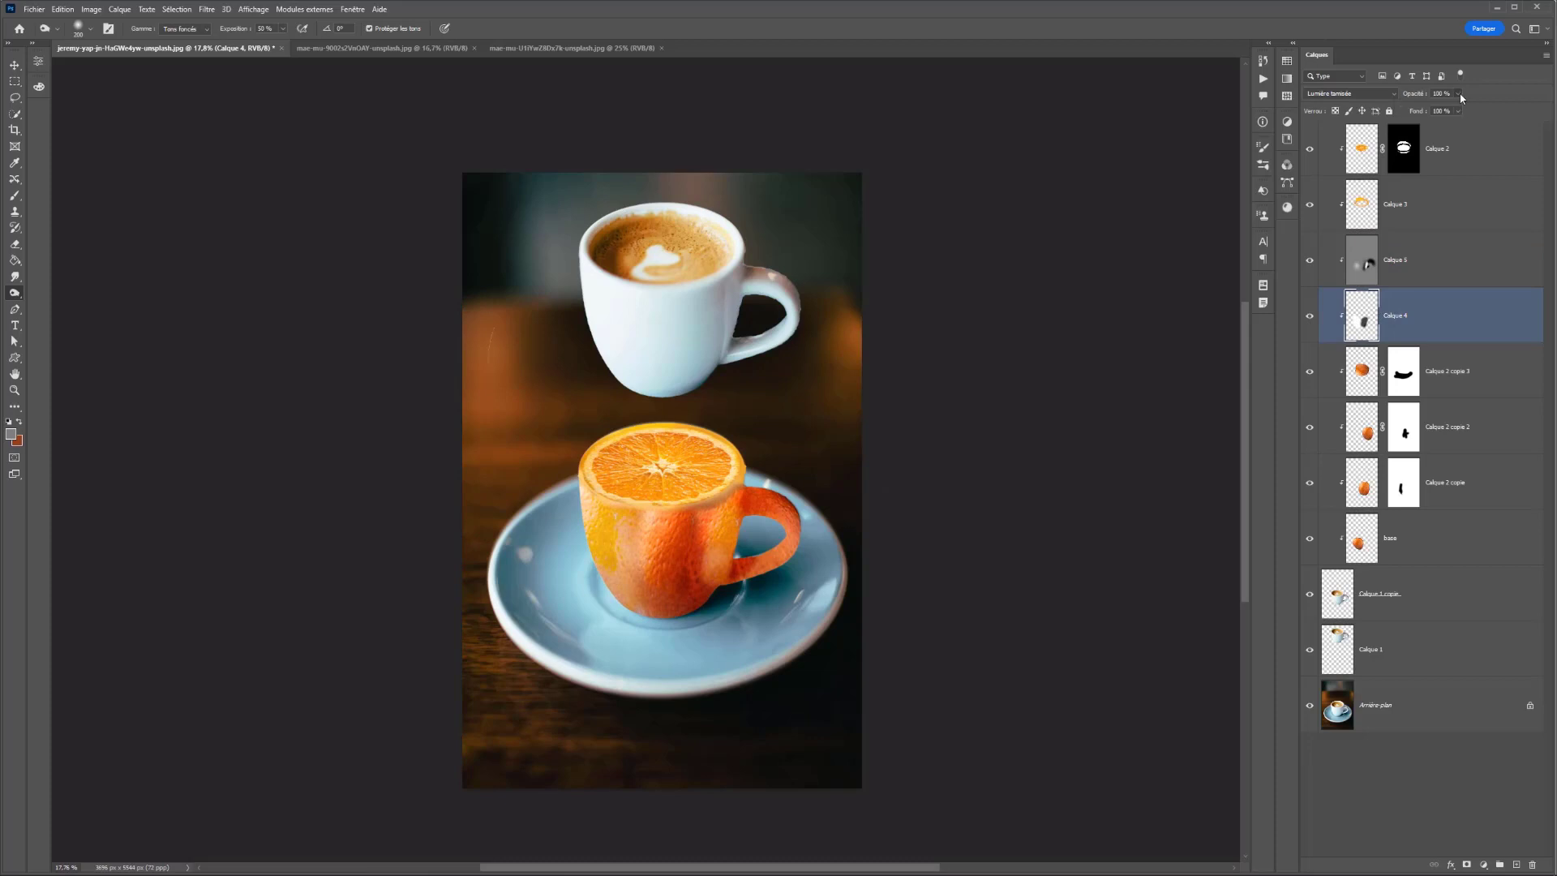
click(1458, 94)
drag(1460, 109, 1456, 112)
key(alt+])
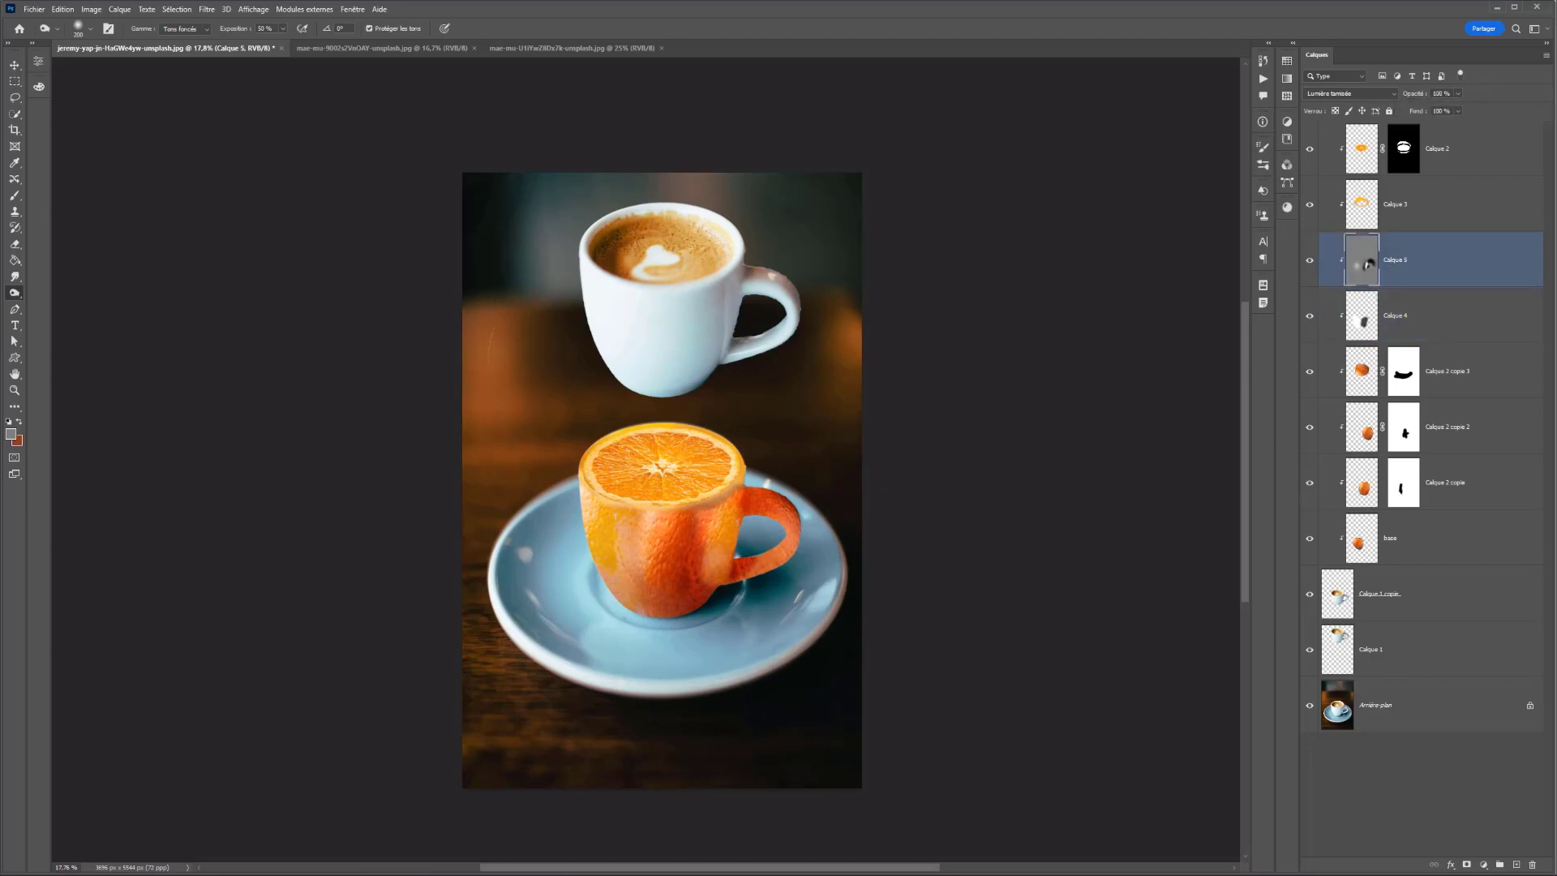
Dodge the lower right of the cup body near the handle's lower joint in the Tons moyens range
right_click(10, 299)
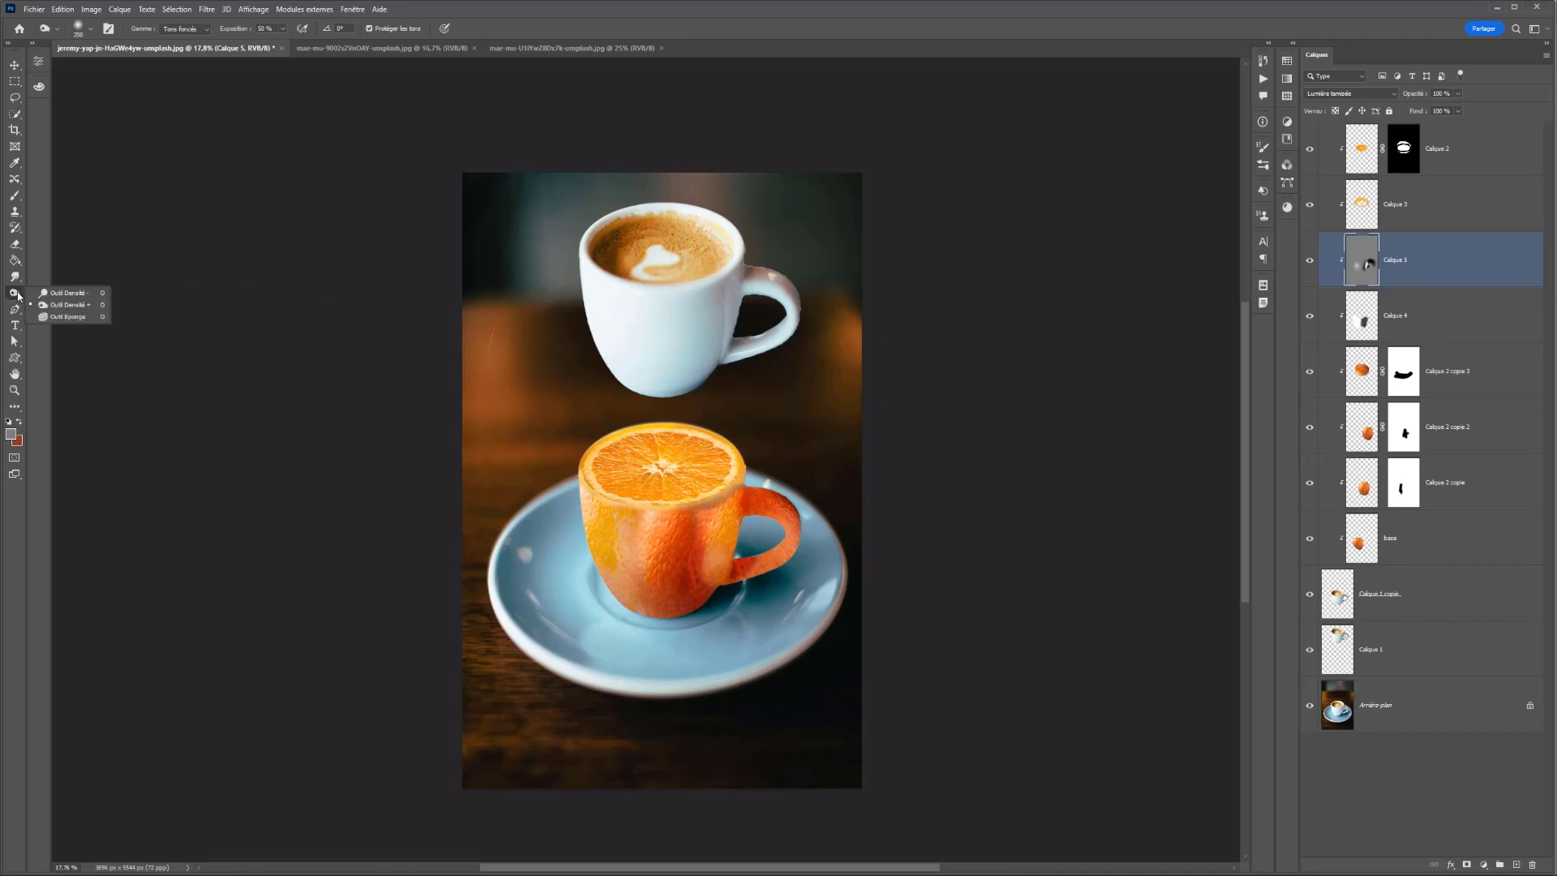
click(61, 293)
drag(541, 515, 532, 514)
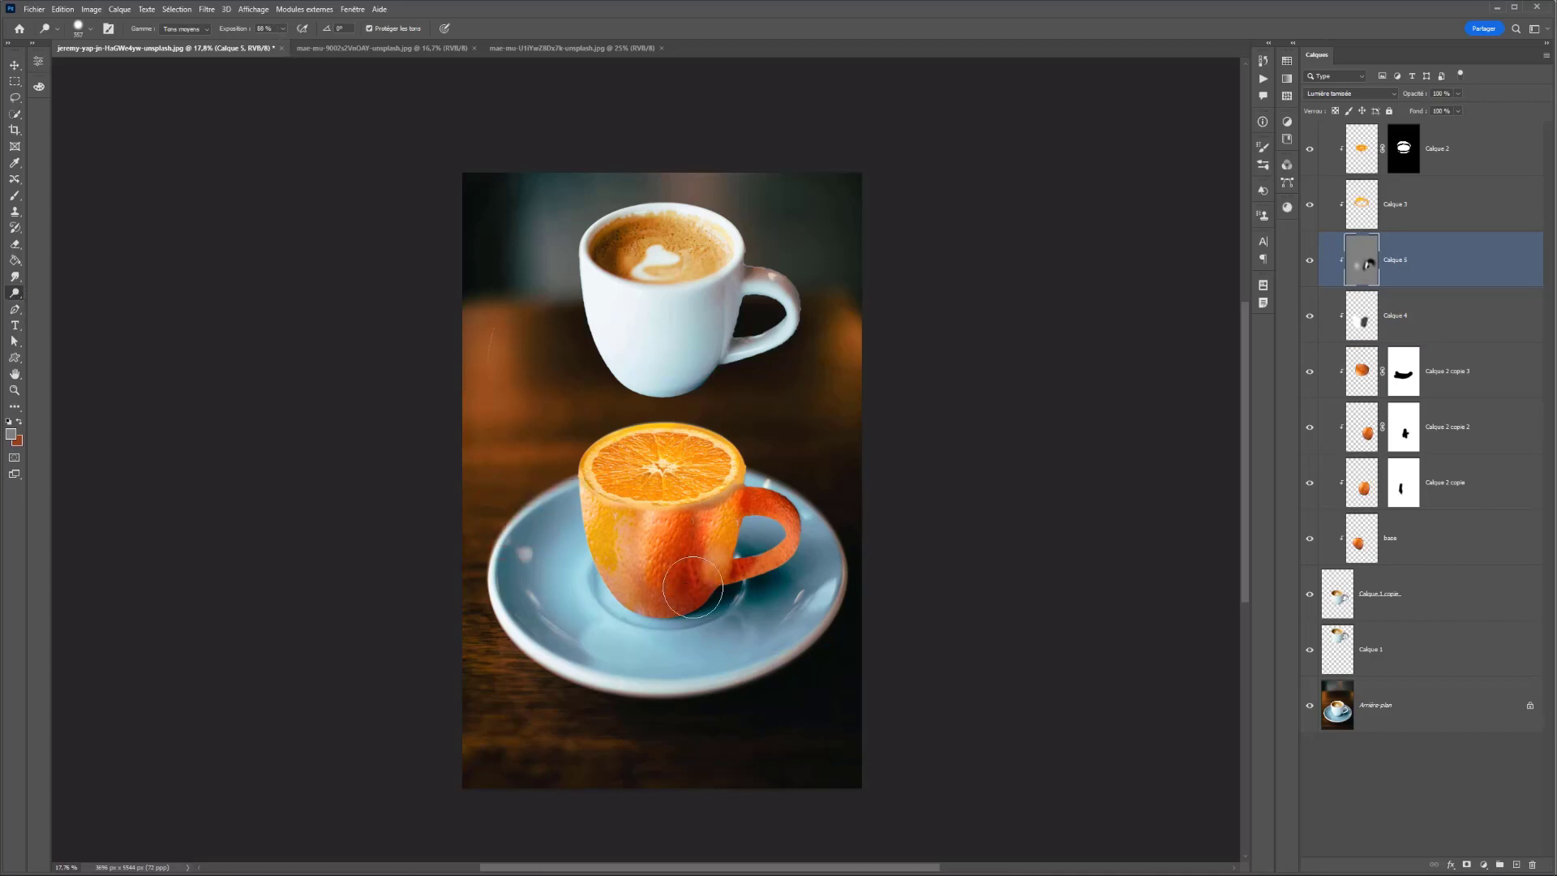
drag(681, 566, 689, 563)
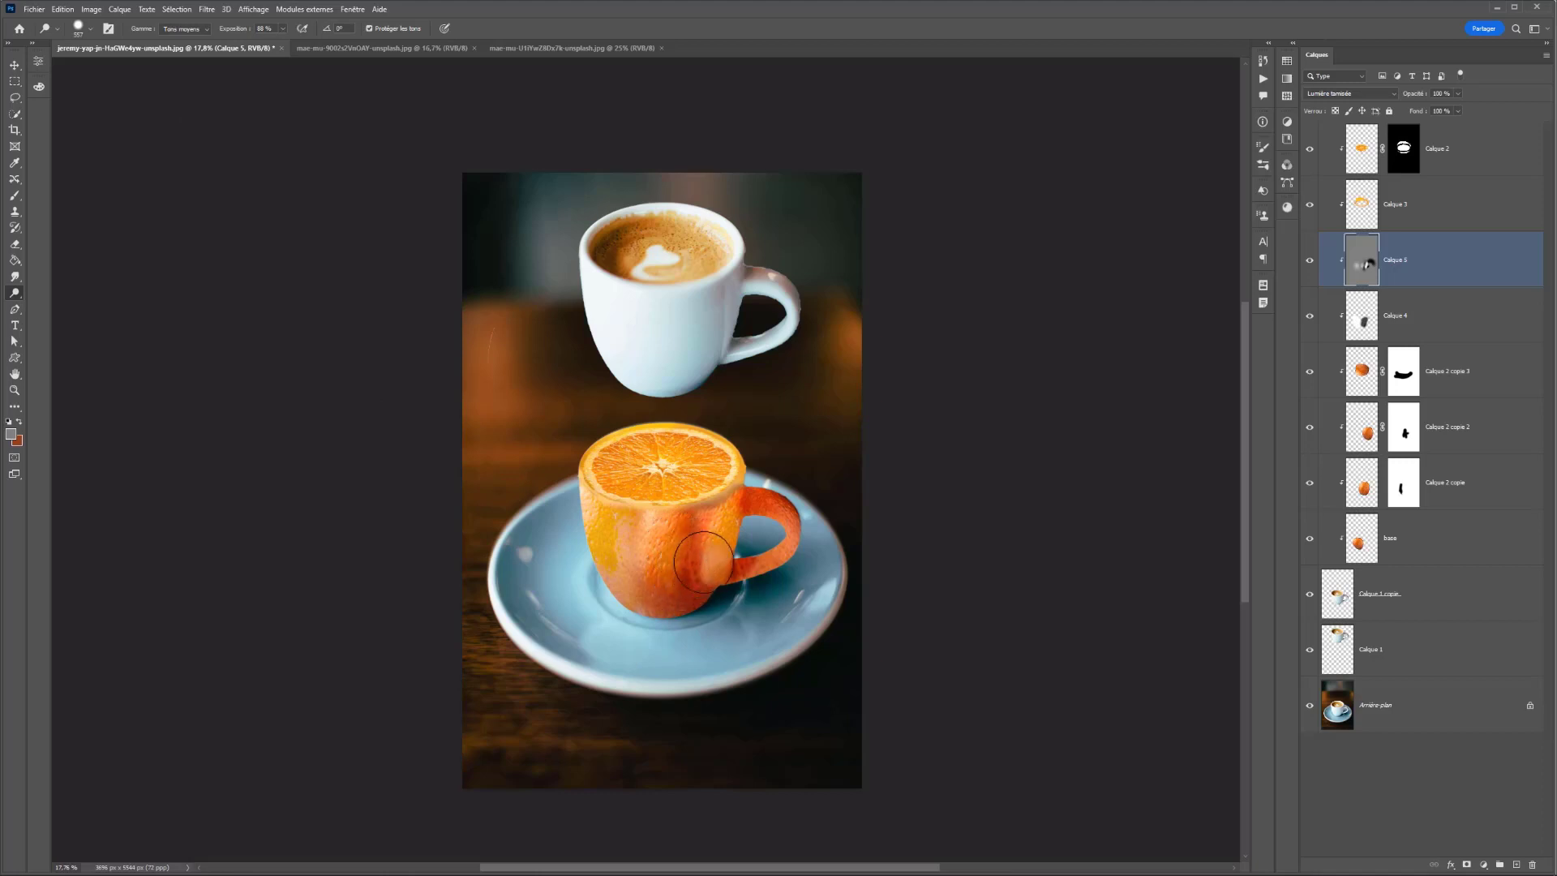
scroll(694, 560, down, 2)
scroll(644, 567, up, 2)
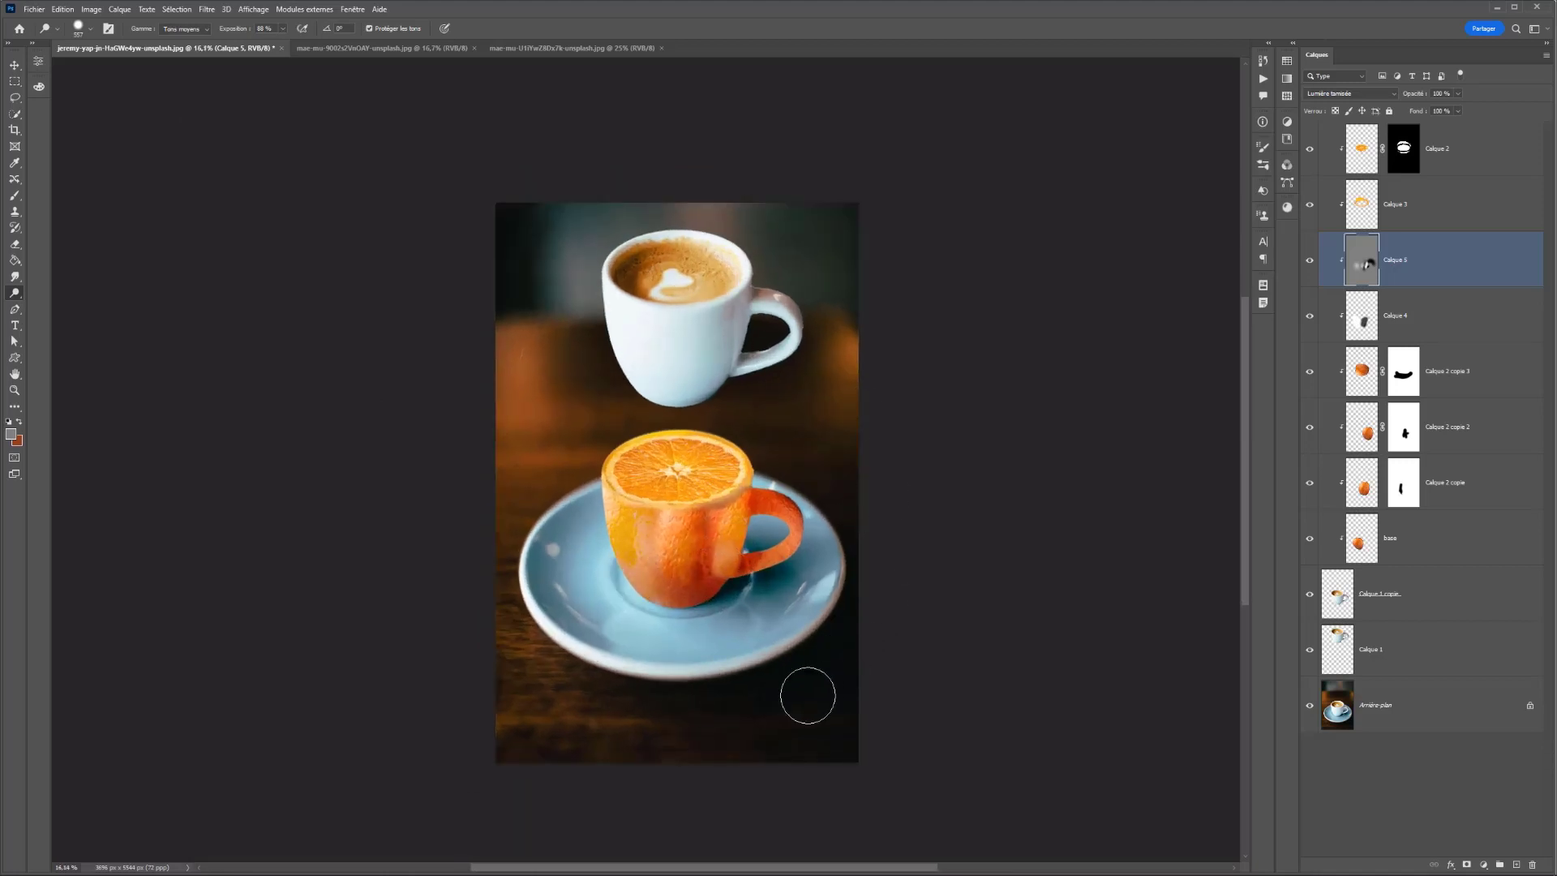
Switch to the Brush tool with 44% hardness and add a new clipped layer above Calque 5
scroll(792, 635, up, 3)
scroll(735, 566, down, 1)
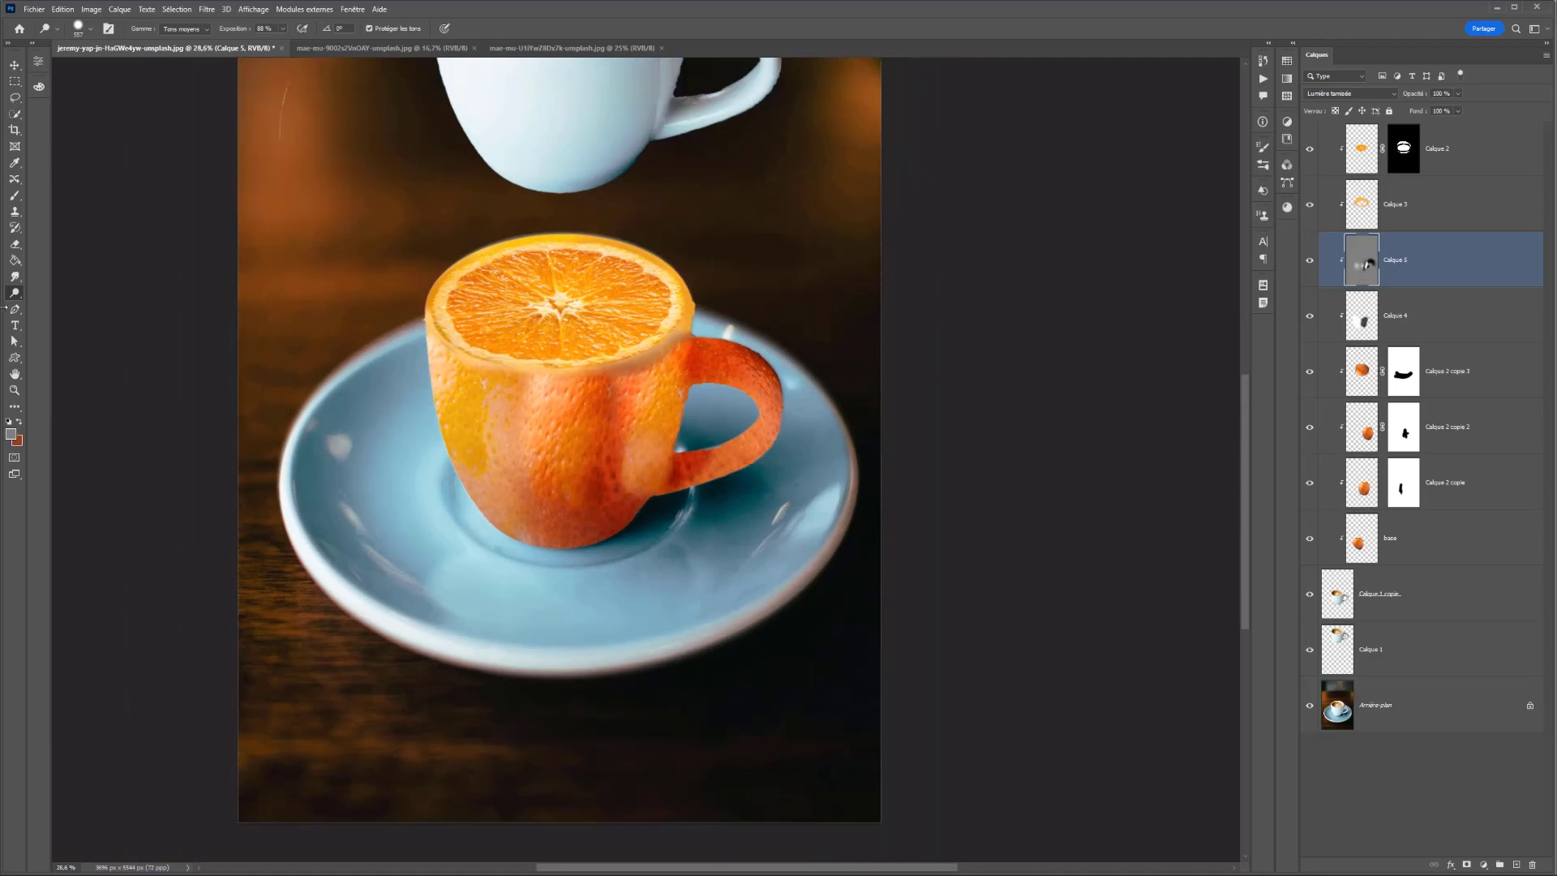
key(b)
right_click(776, 520)
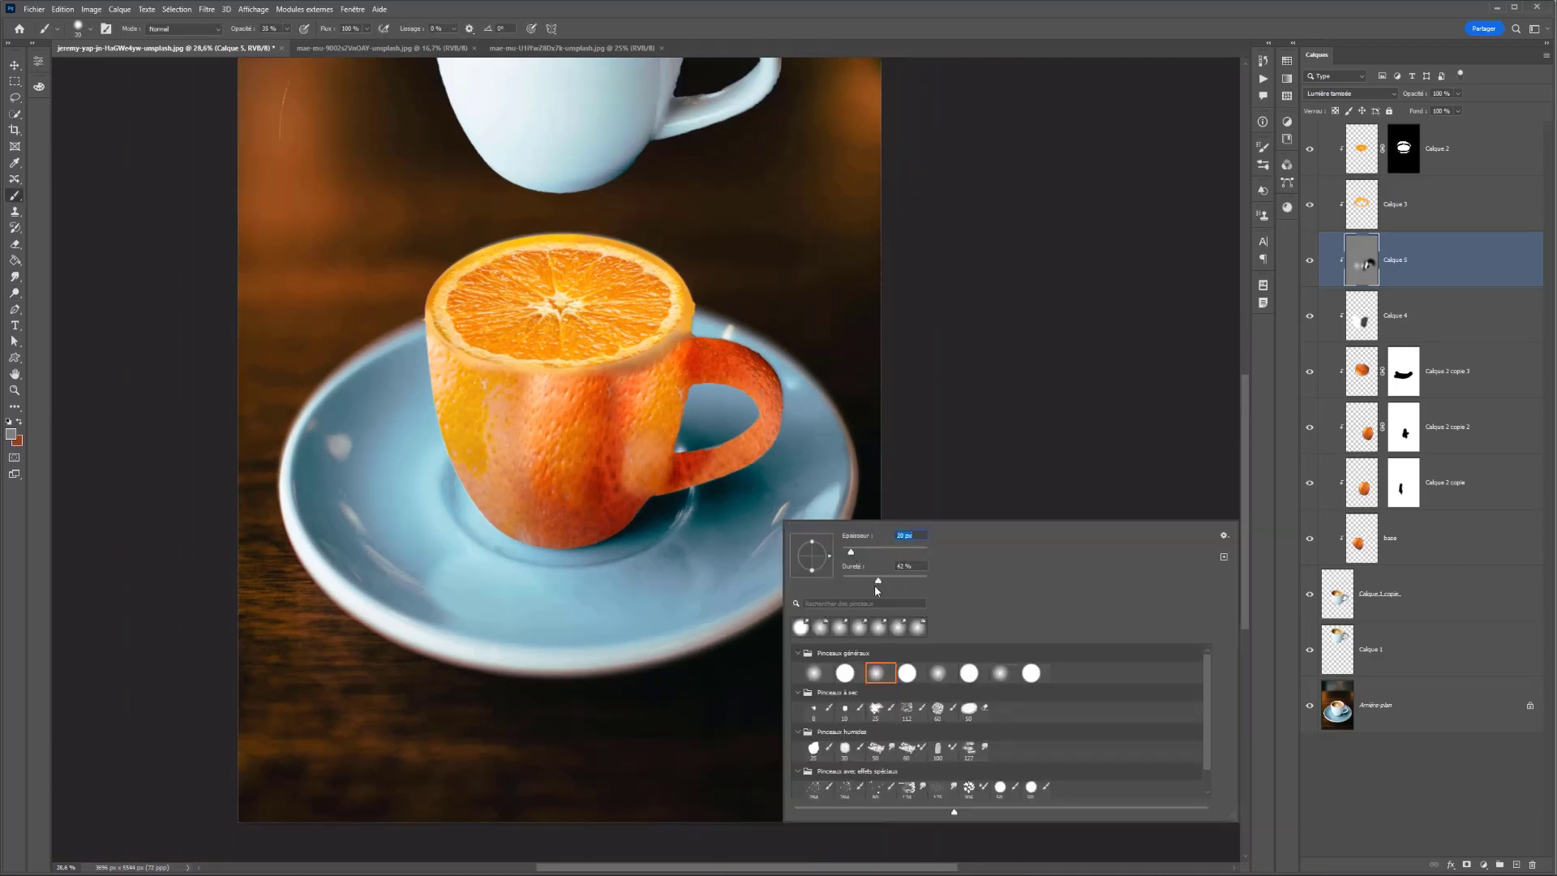
drag(875, 585, 880, 584)
click(1518, 865)
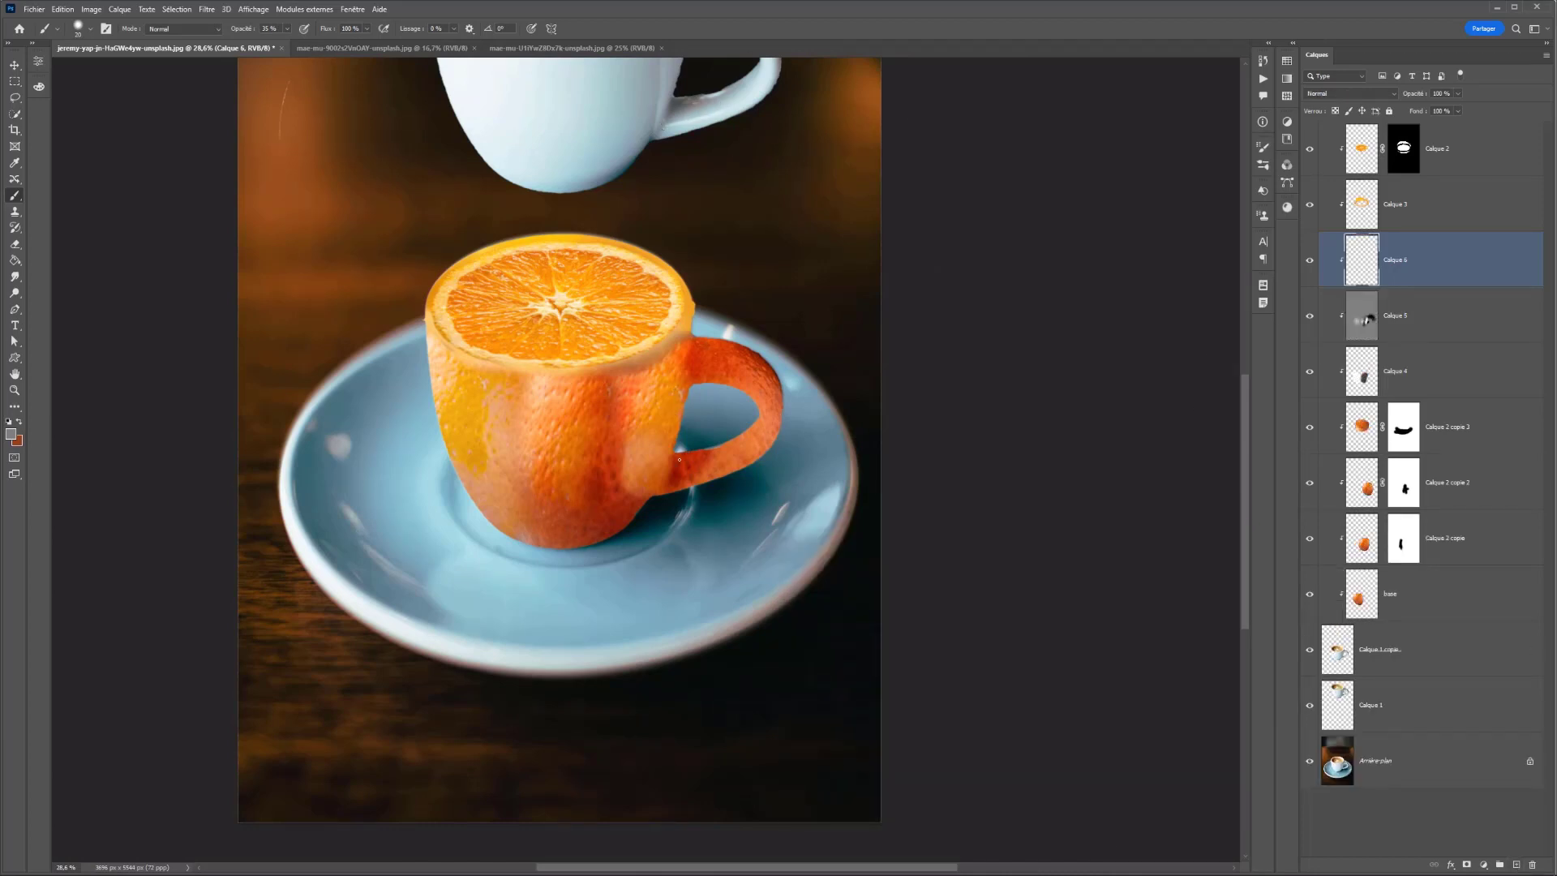
Increase the brush smoothing and try short strokes on the handle's lower arm, first in grey and then in white
click(455, 29)
drag(452, 42, 475, 45)
drag(389, 553, 399, 558)
drag(683, 476, 699, 472)
key(d)
key(x)
drag(686, 477, 712, 469)
Paint a thin white highlight line along the handle's lower arm with a smaller brush at 100% opacity
drag(286, 29, 408, 56)
right_click(709, 439)
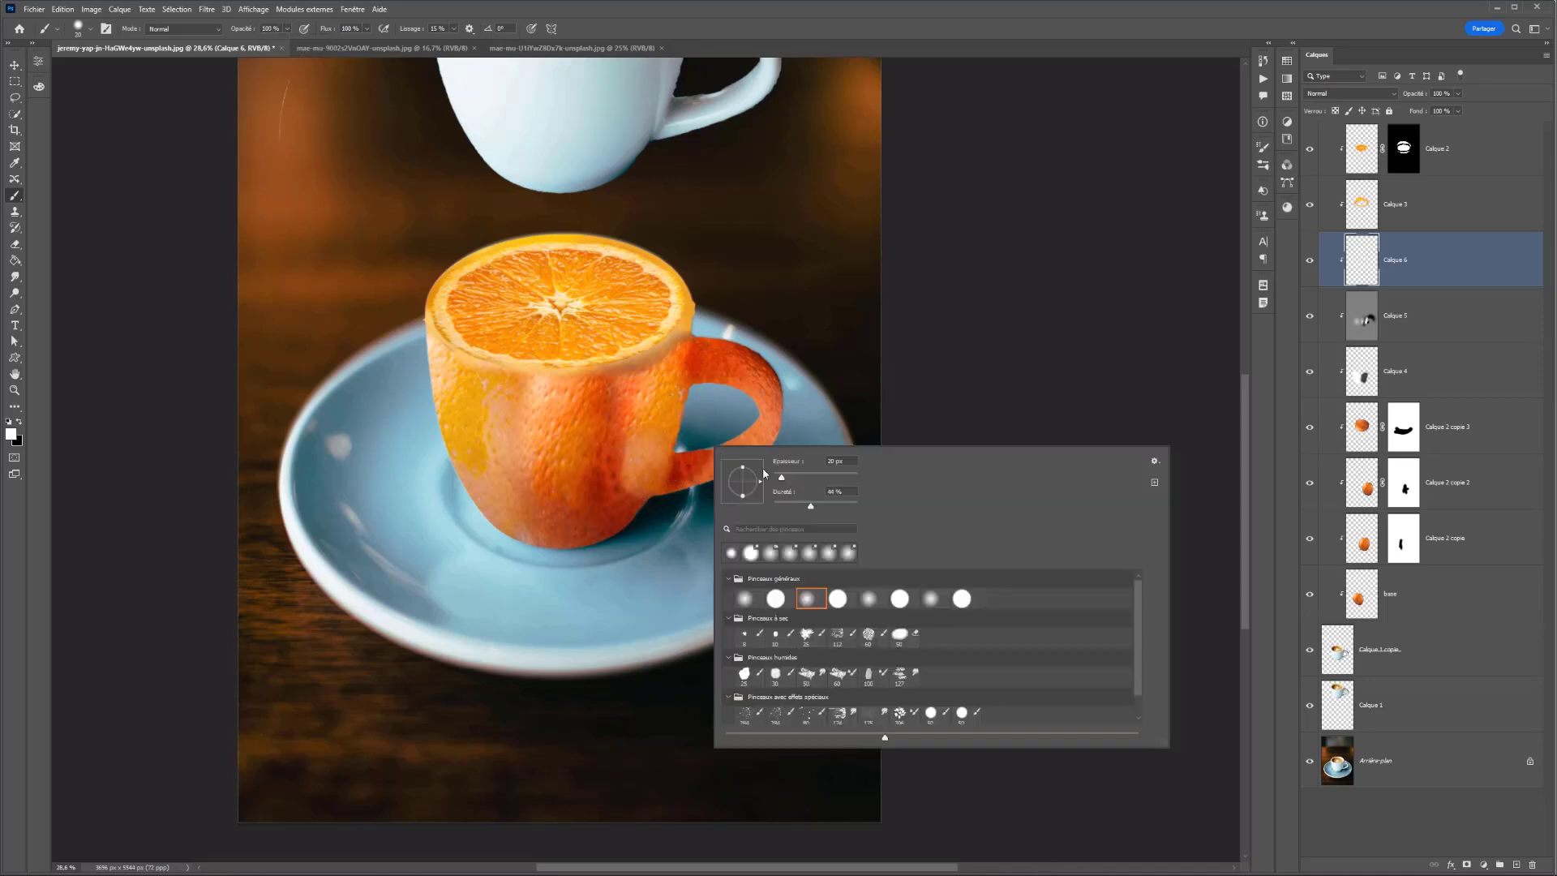
drag(782, 477, 780, 478)
key(Return)
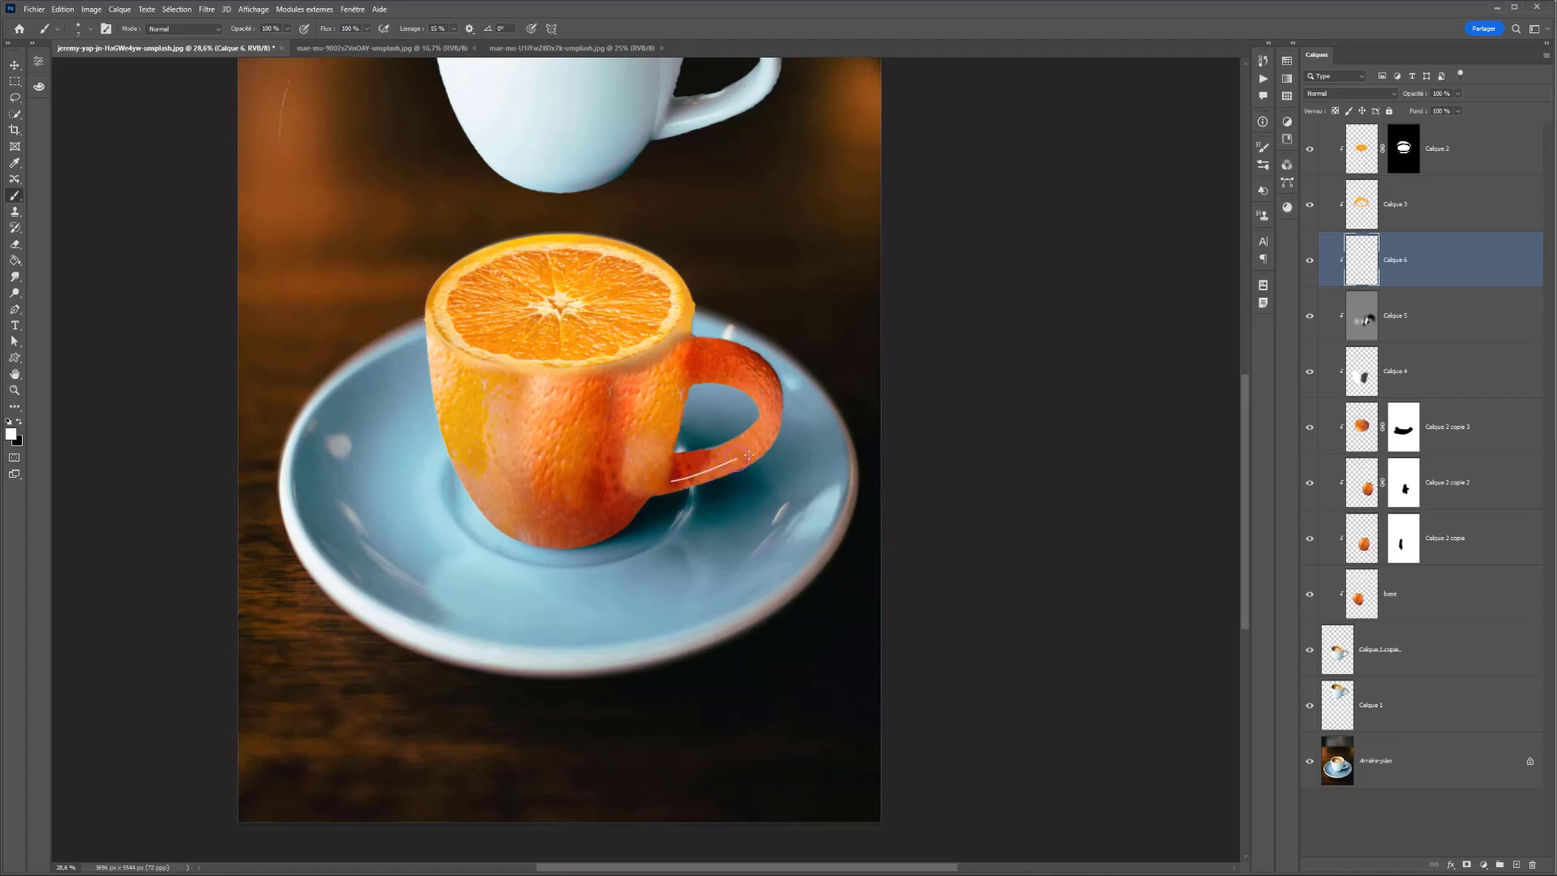
click(203, 10)
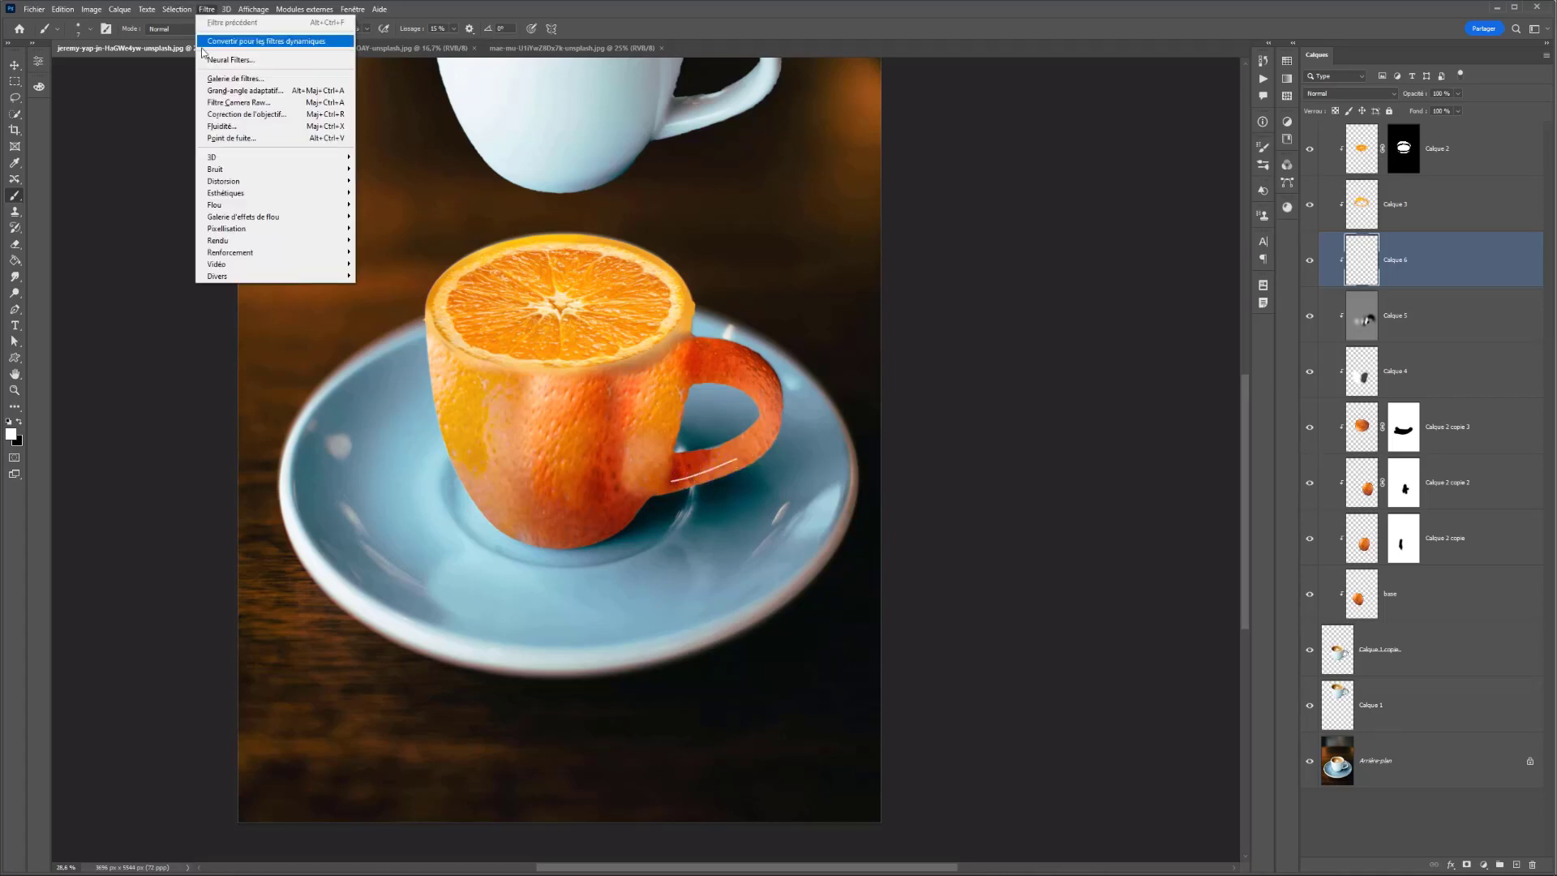
mouse_move(267, 204)
click(386, 263)
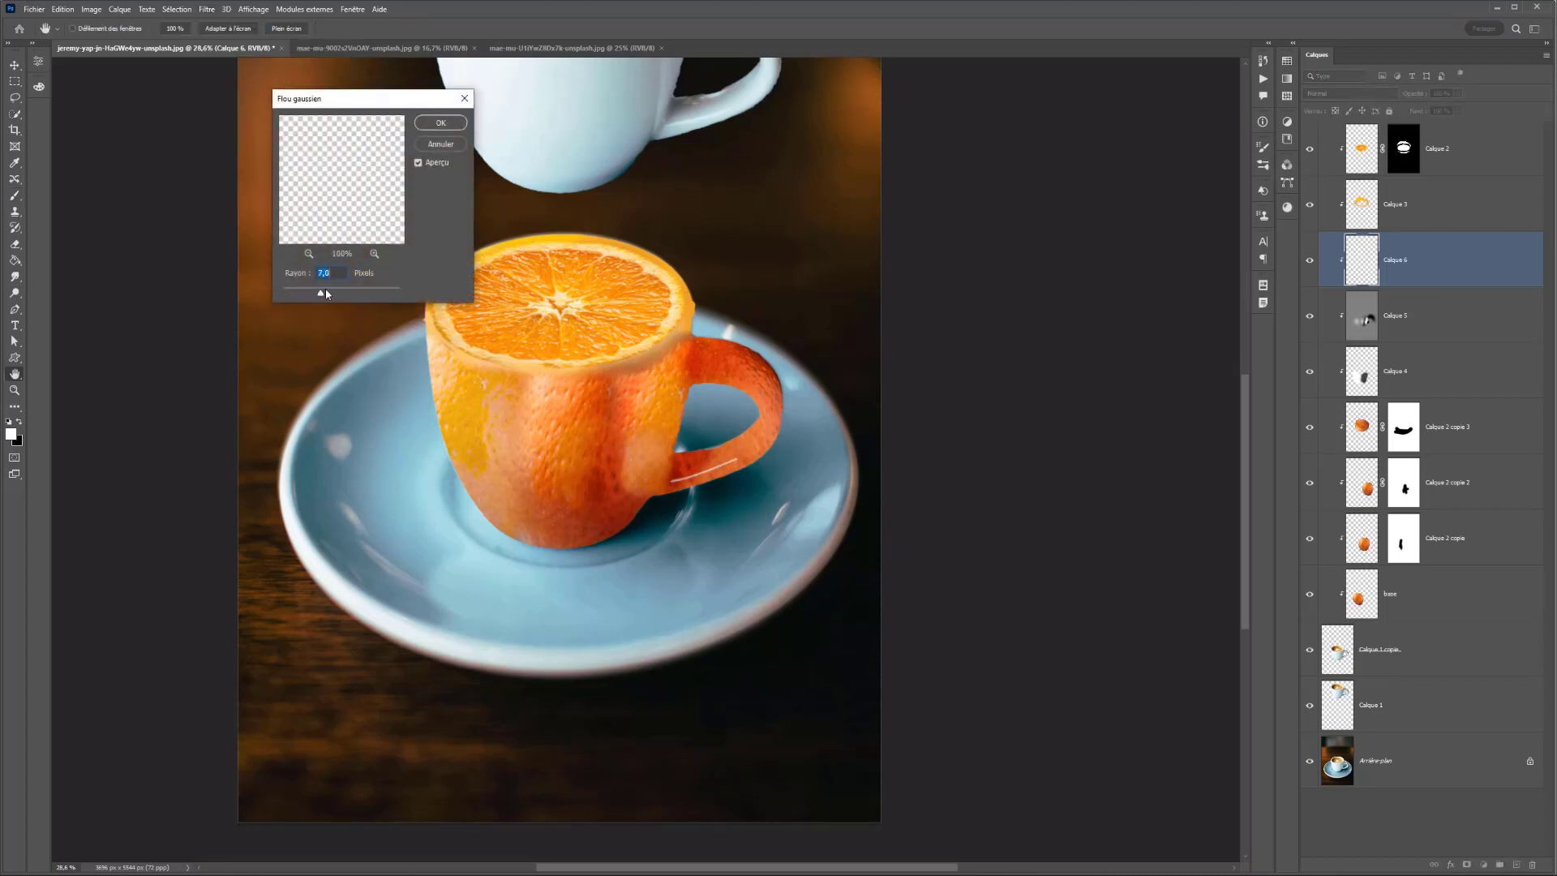
drag(327, 293, 337, 297)
click(441, 144)
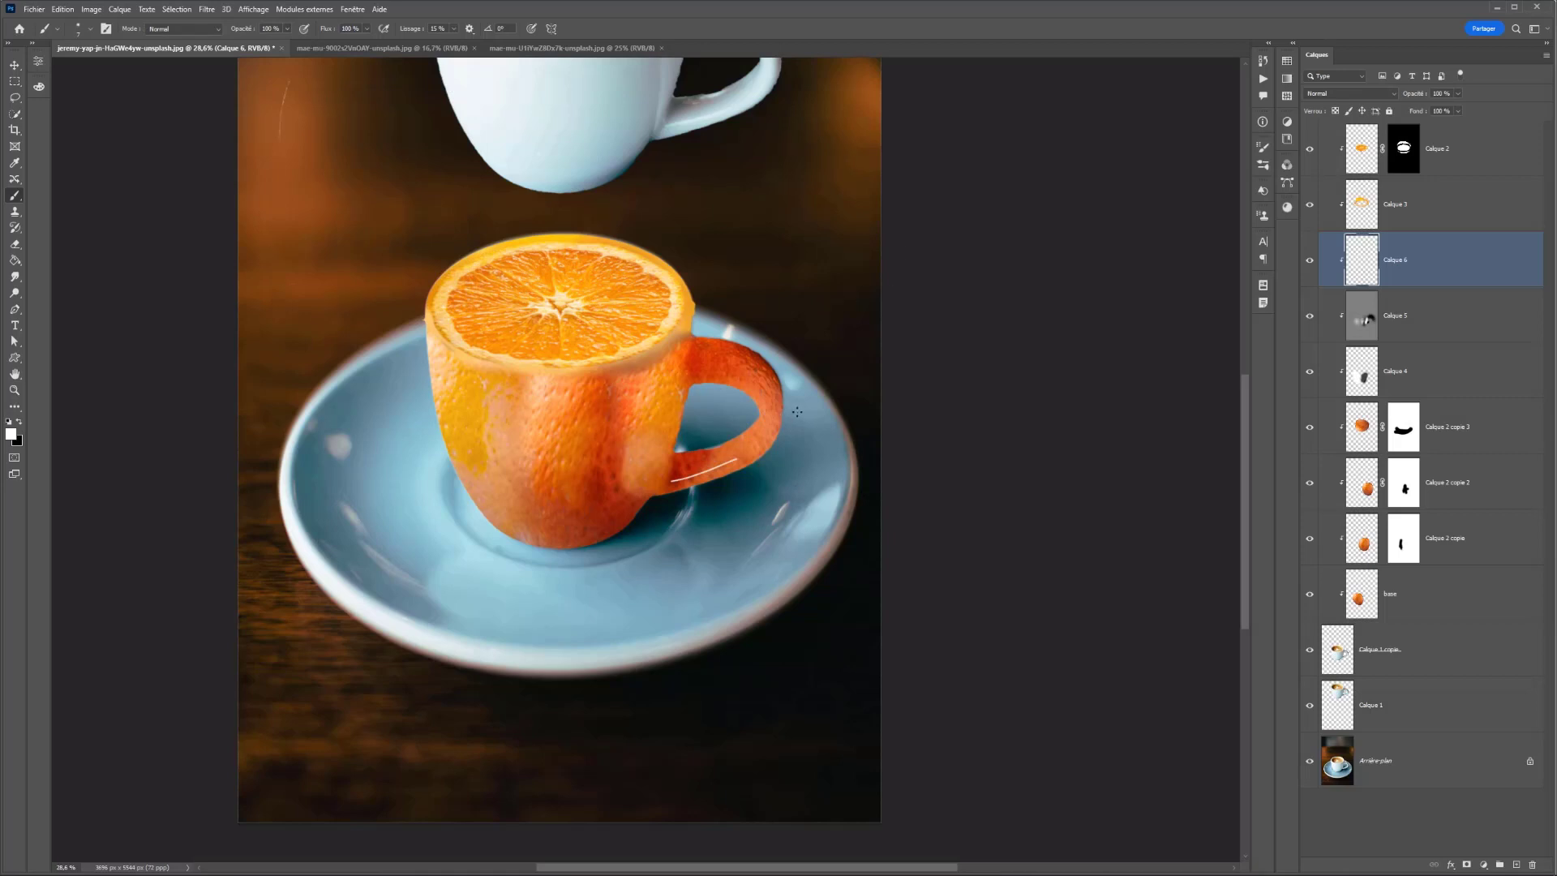
Undo the painted highlight line and draw a curved Pen path along the handle's lower arm instead
key(ctrl+z)
click(15, 309)
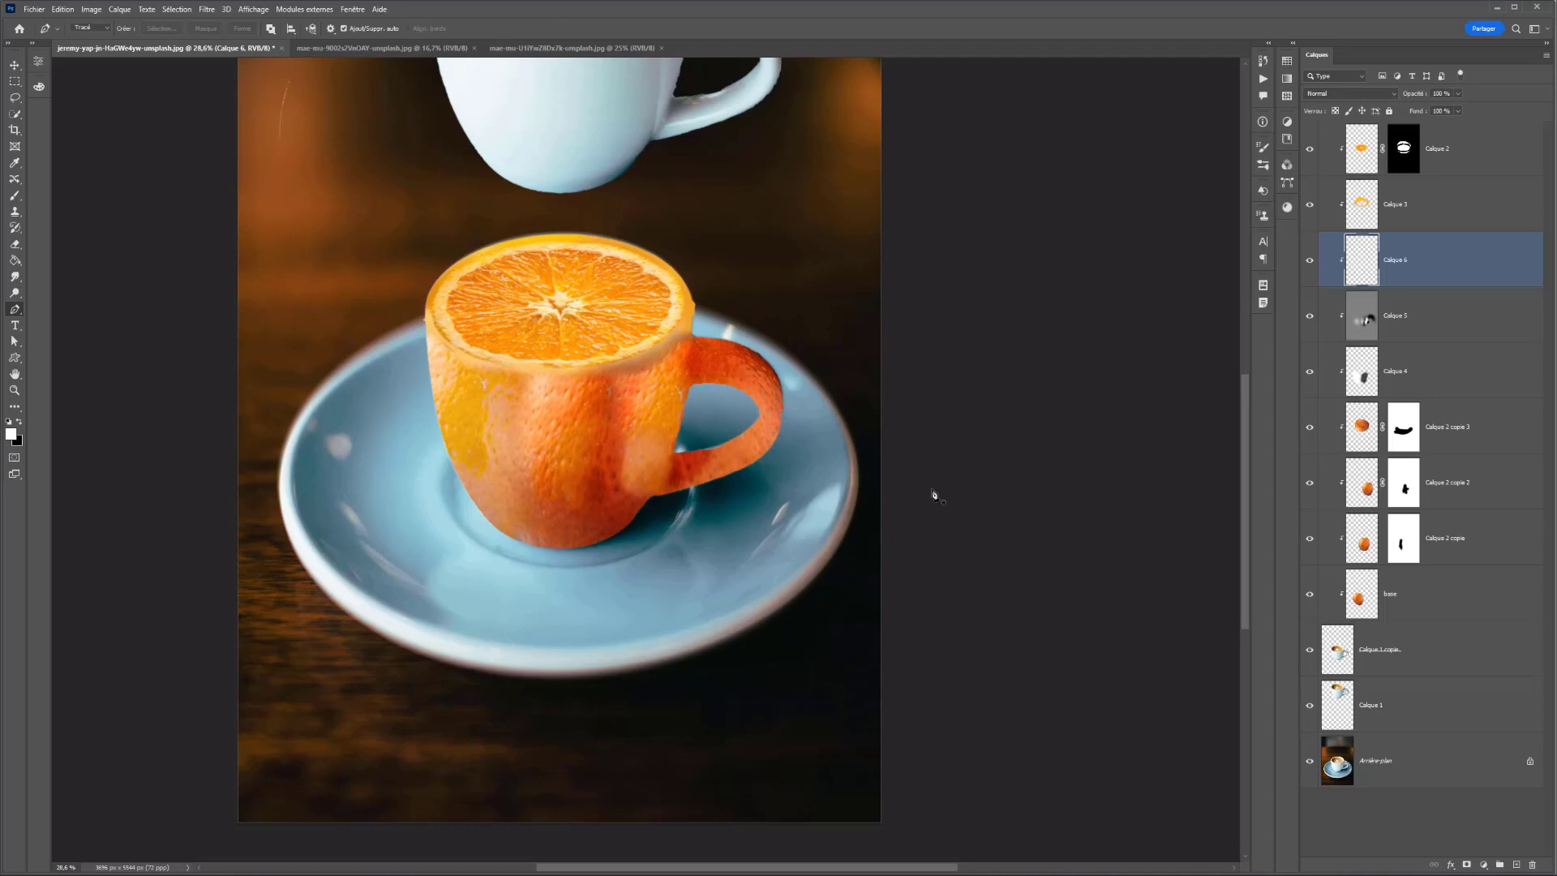
click(667, 483)
click(763, 445)
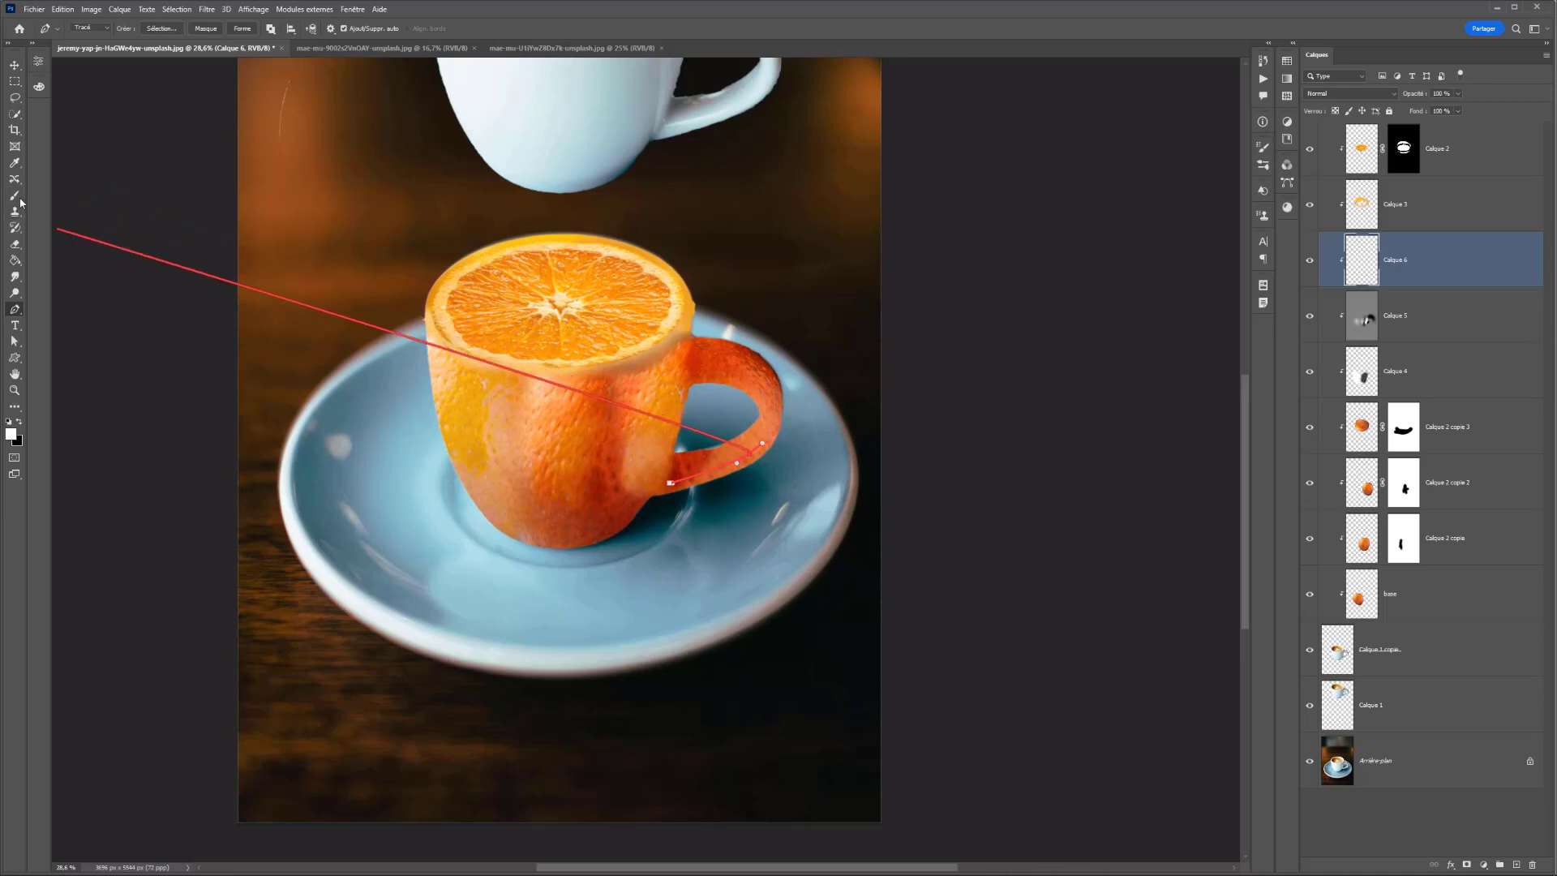
Stroke the handle path with the white brush to make a thin highlight line, and dismiss the path
right_click(736, 470)
click(786, 553)
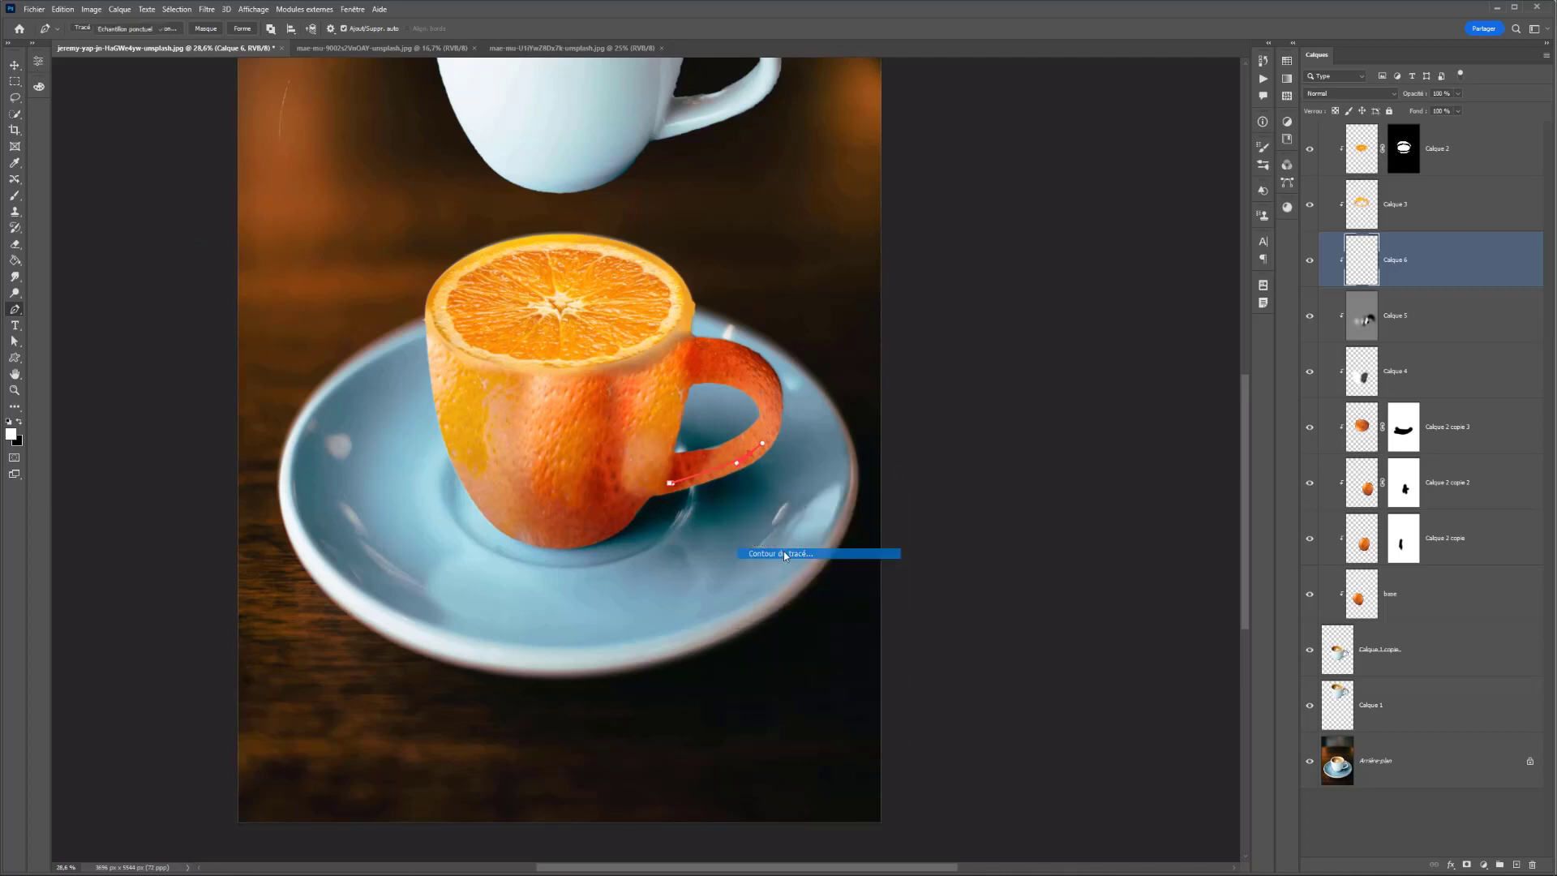
drag(54, 260, 271, 254)
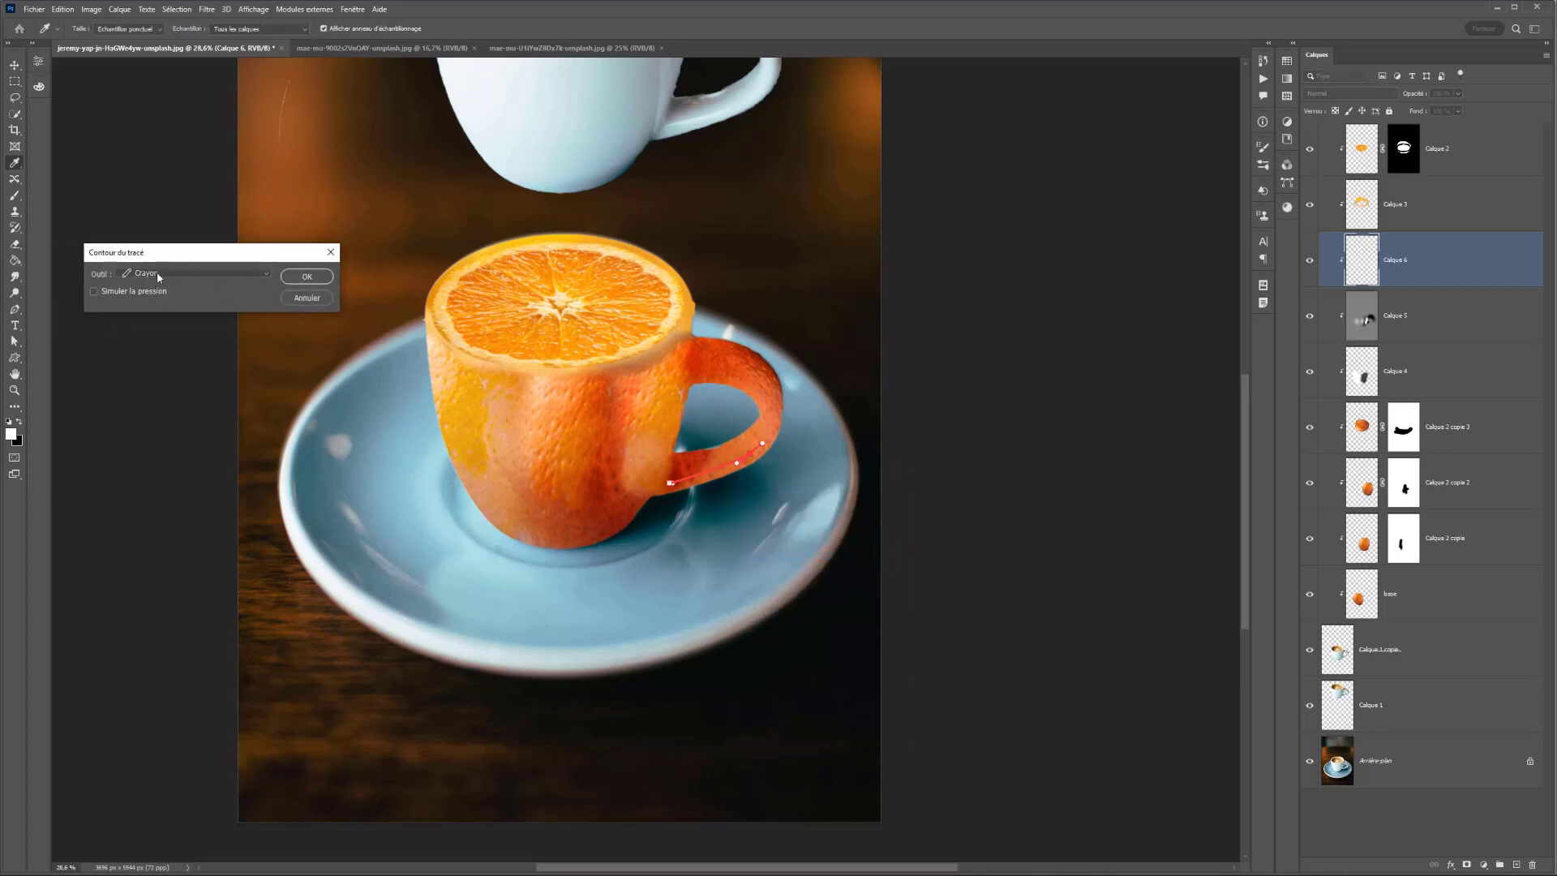
click(195, 273)
click(162, 287)
click(315, 279)
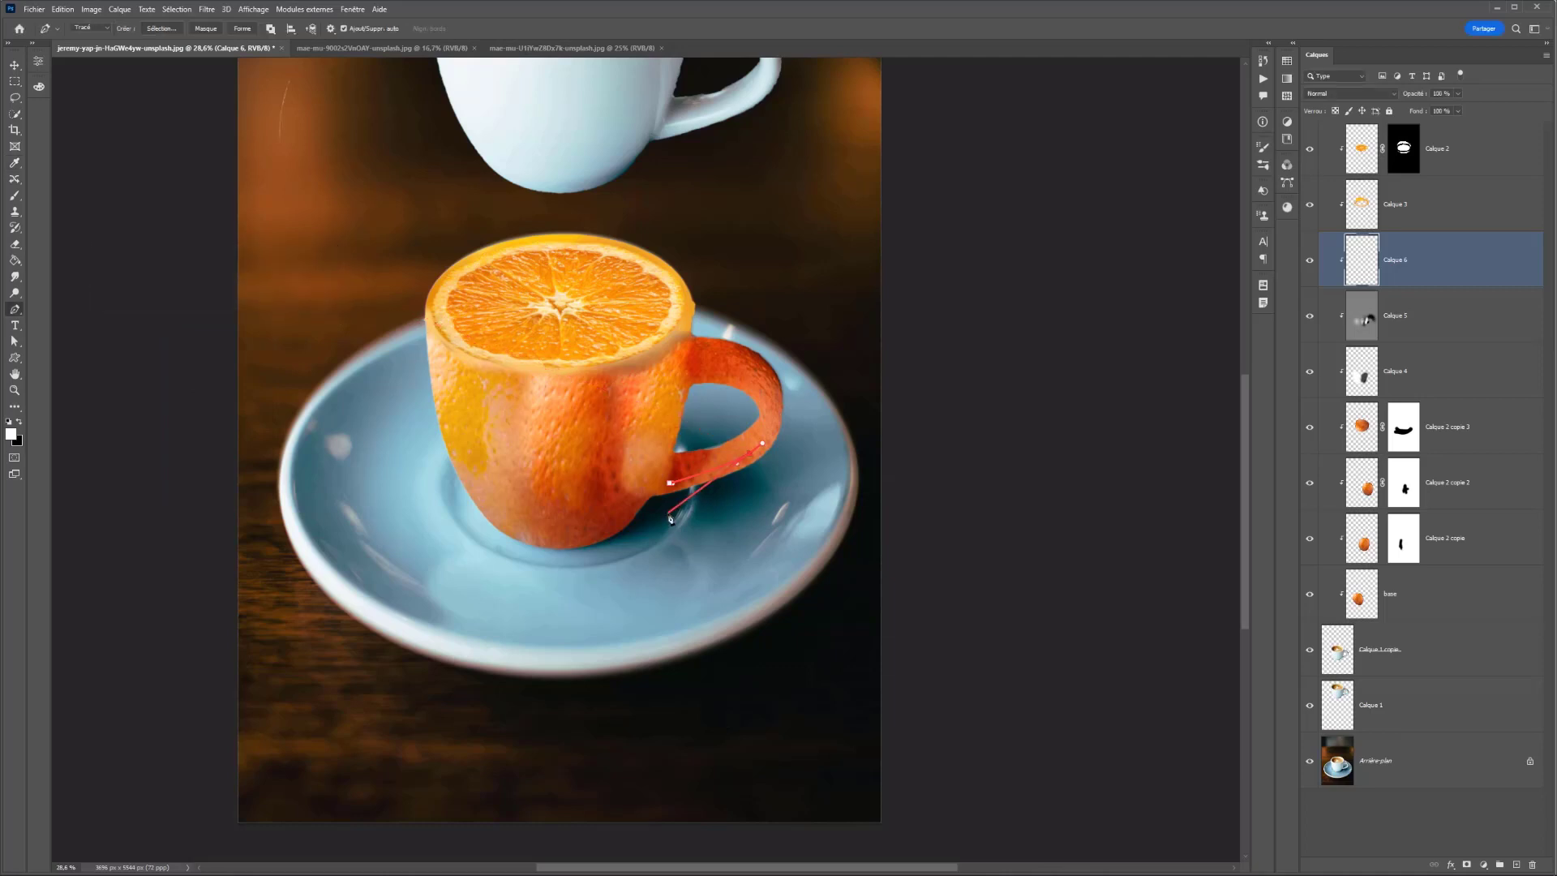
key(Return)
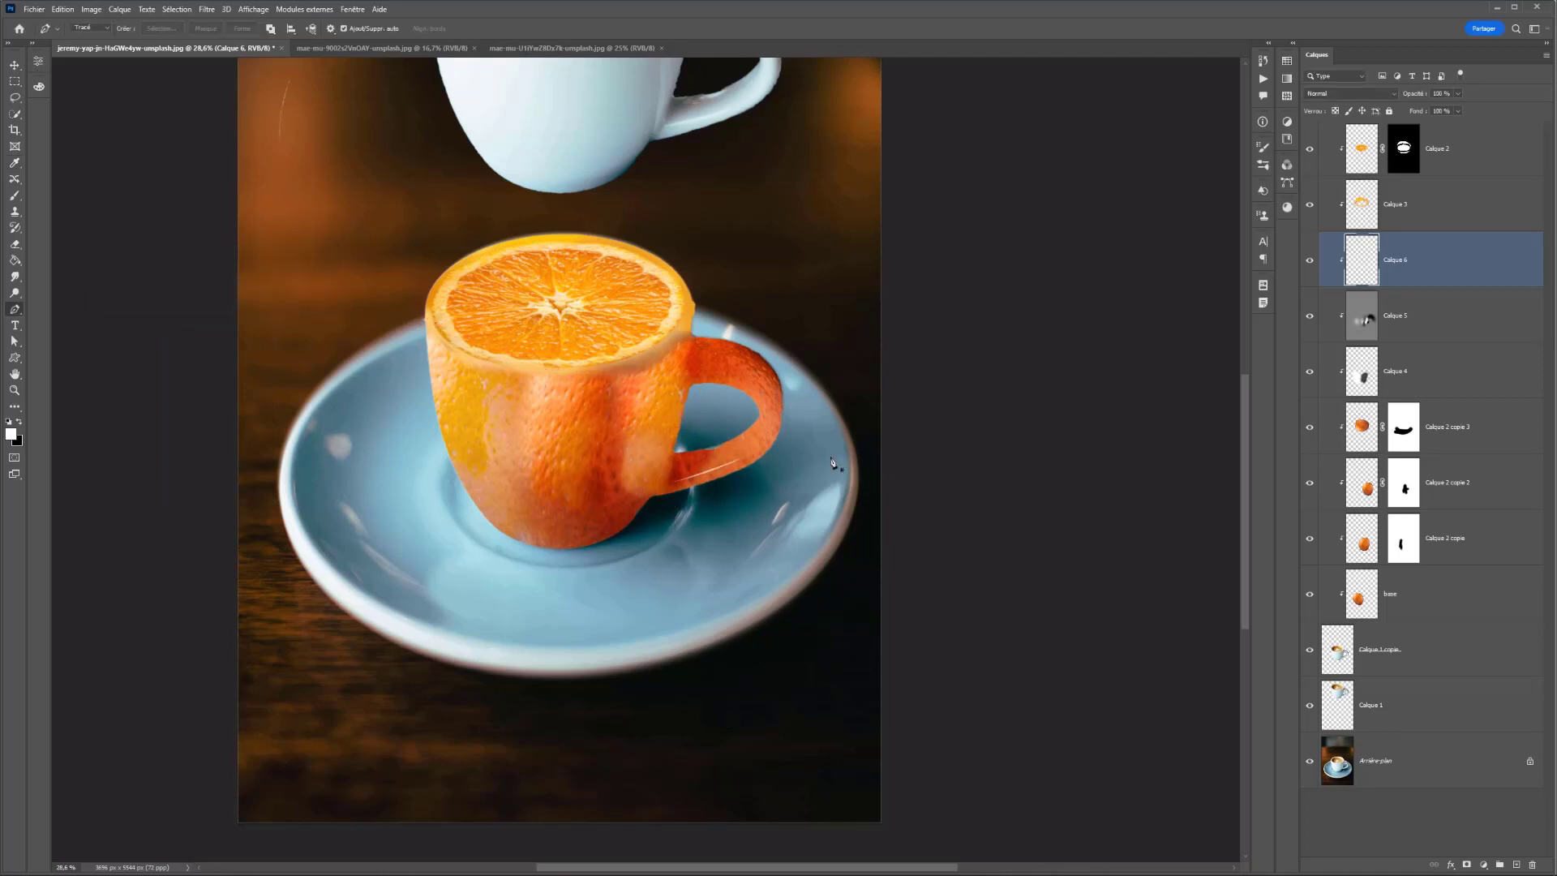
Outline a narrow closed path on the cup's right side beside the handle, convert it to a selection, and switch to the Brush tool
drag(755, 270, 655, 387)
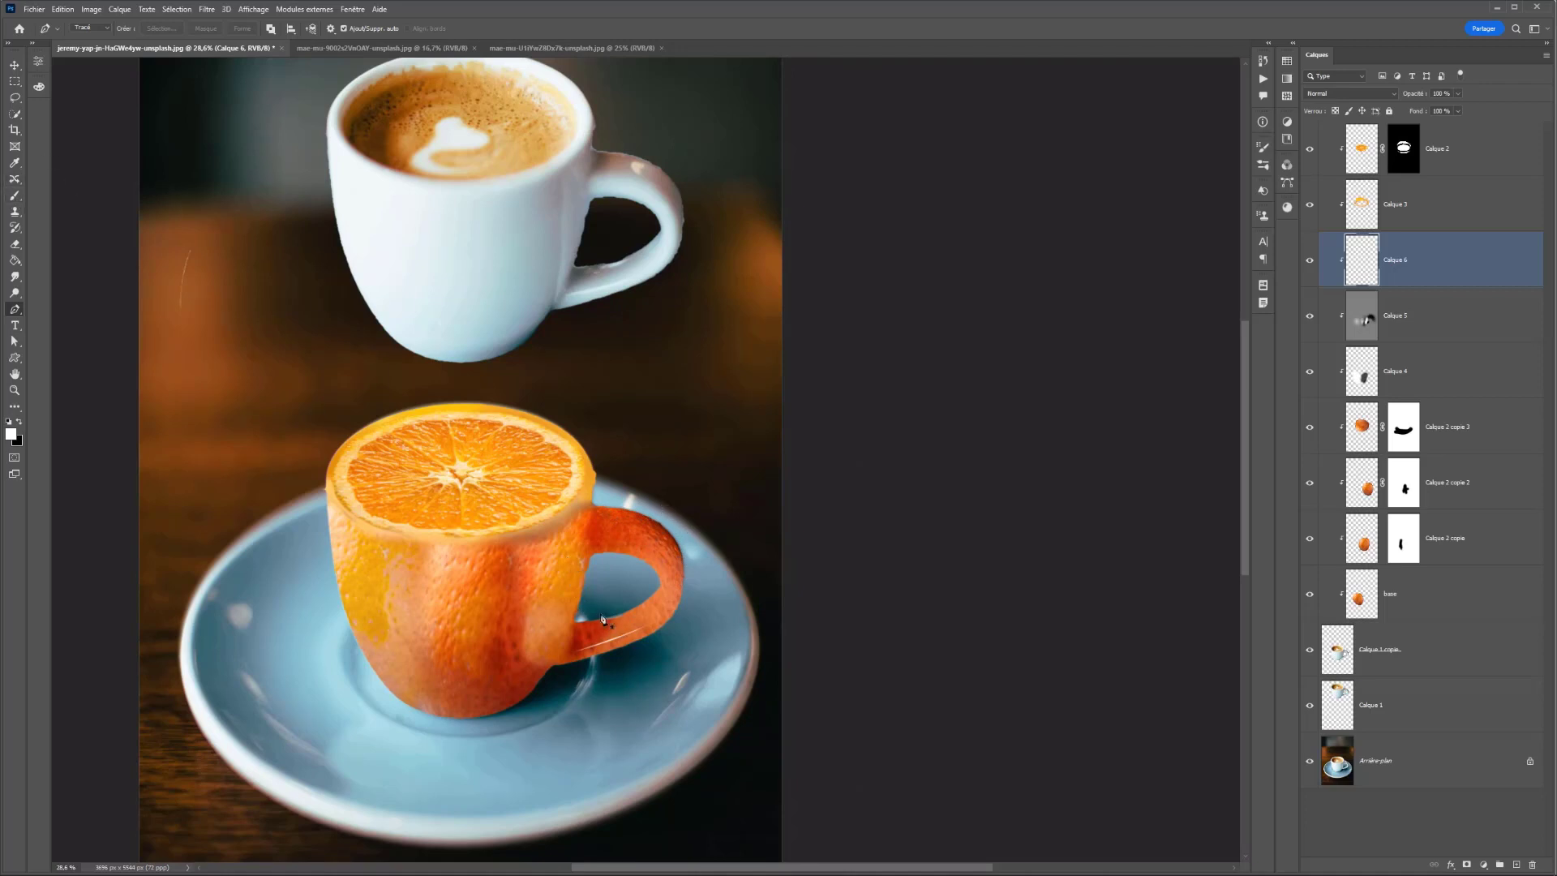
click(562, 549)
click(521, 699)
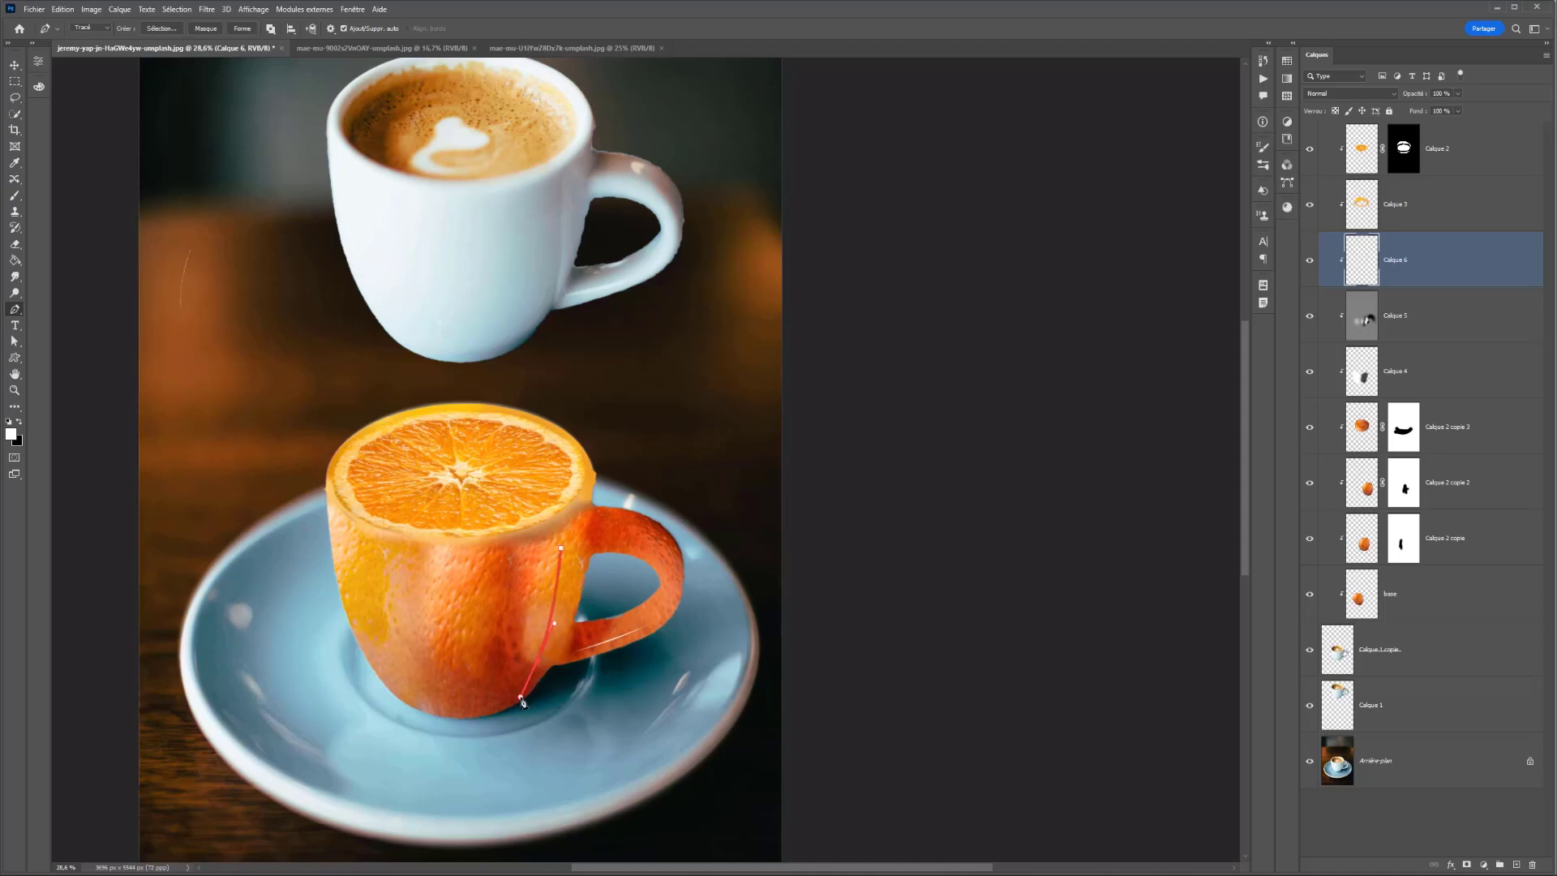
drag(521, 697, 558, 657)
drag(576, 530, 560, 538)
right_click(564, 556)
click(624, 596)
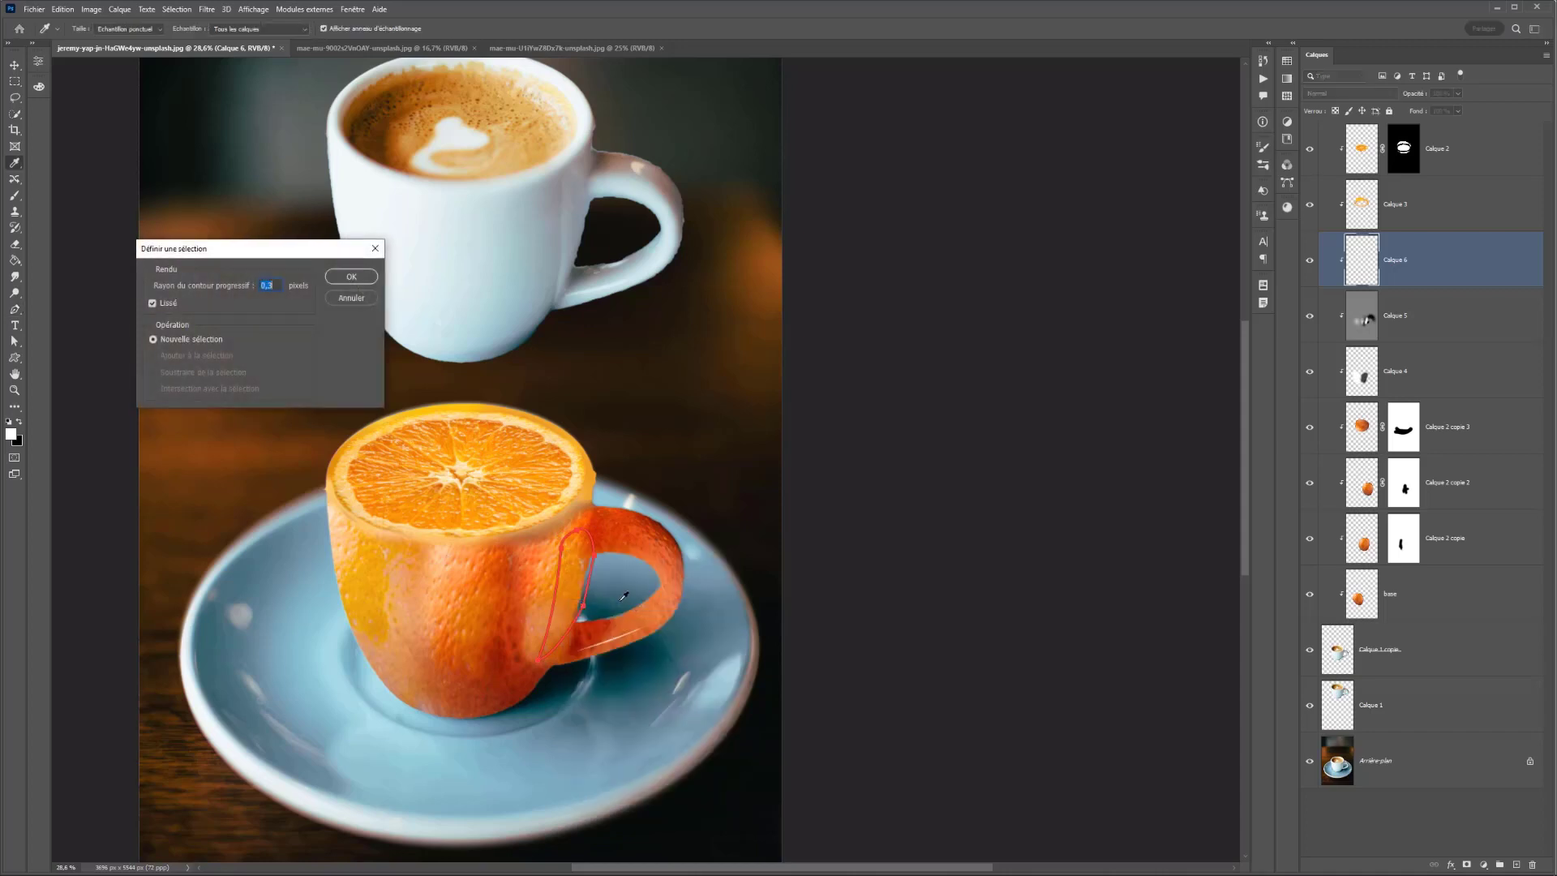
key(Return)
key(b)
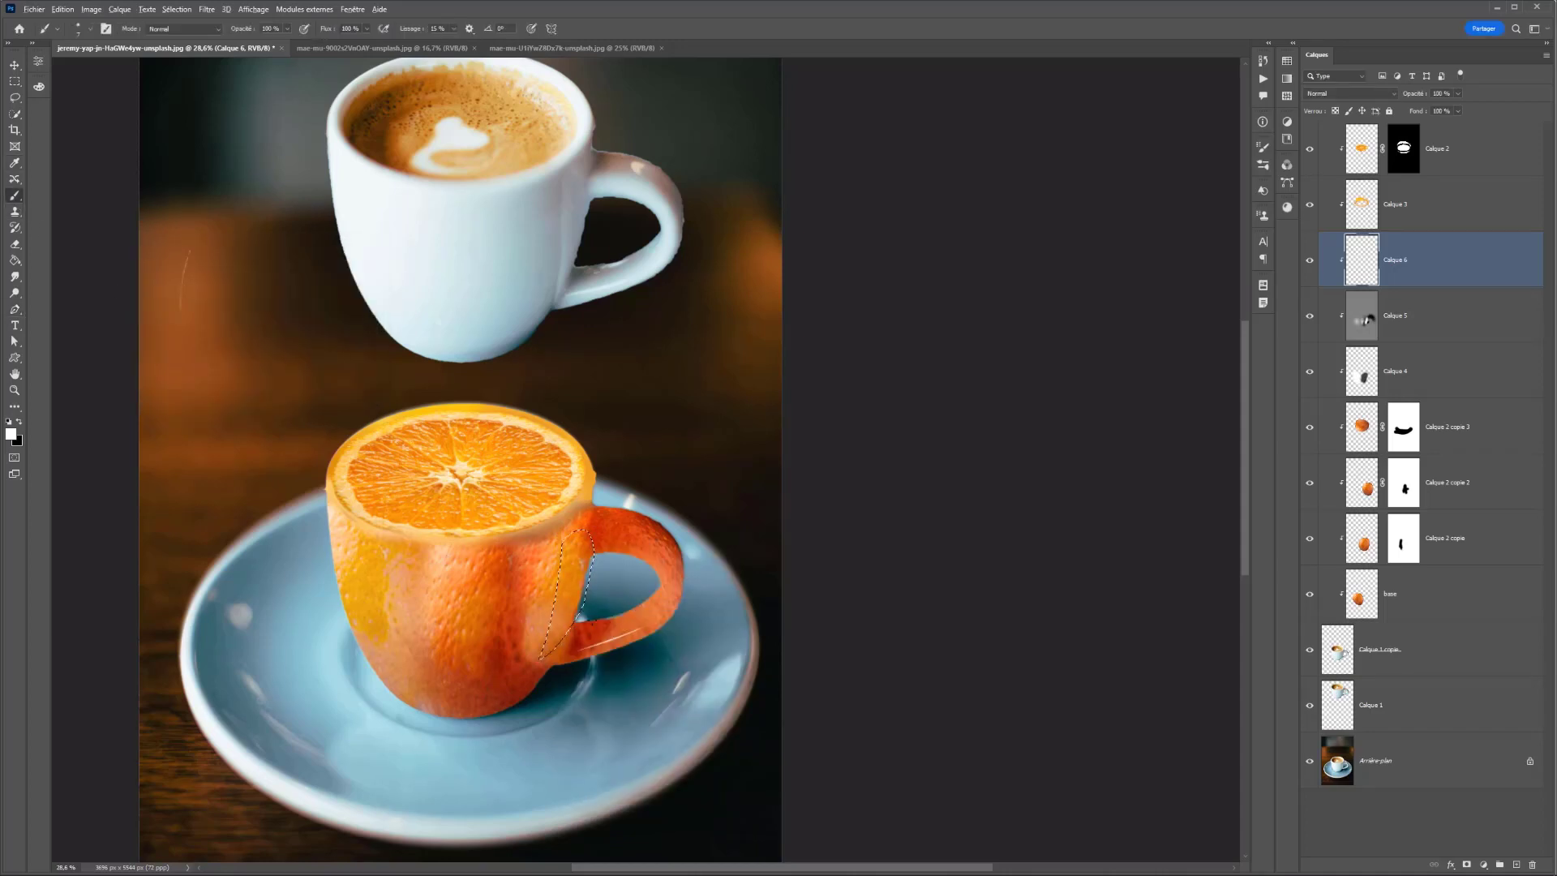
mouse_move(604, 578)
mouse_down()
mouse_move(580, 560)
mouse_move(568, 624)
mouse_move(560, 600)
mouse_up()
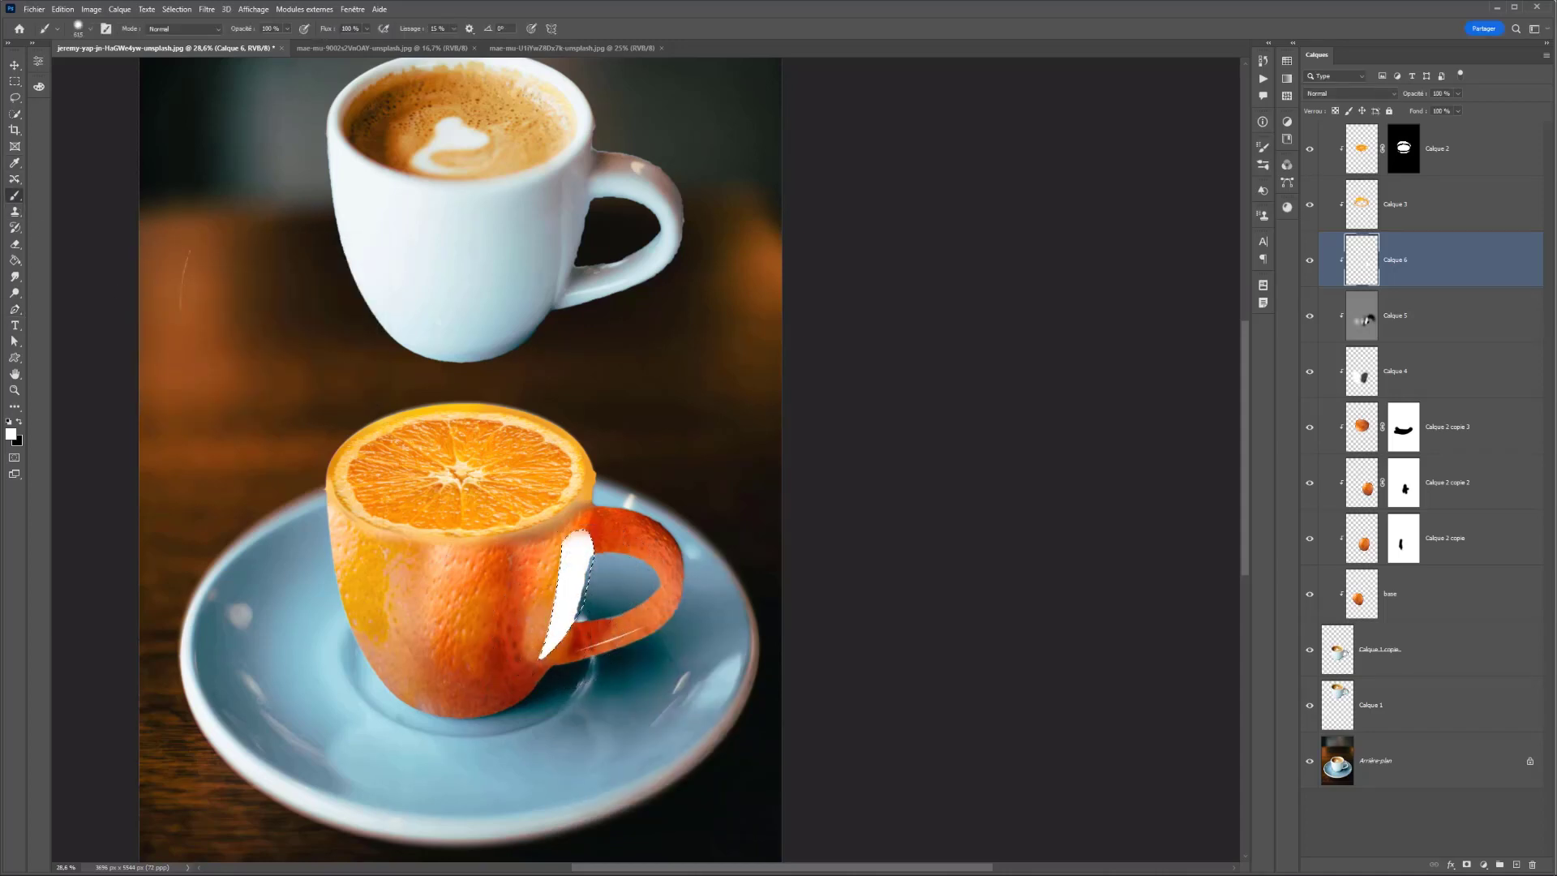
click(207, 9)
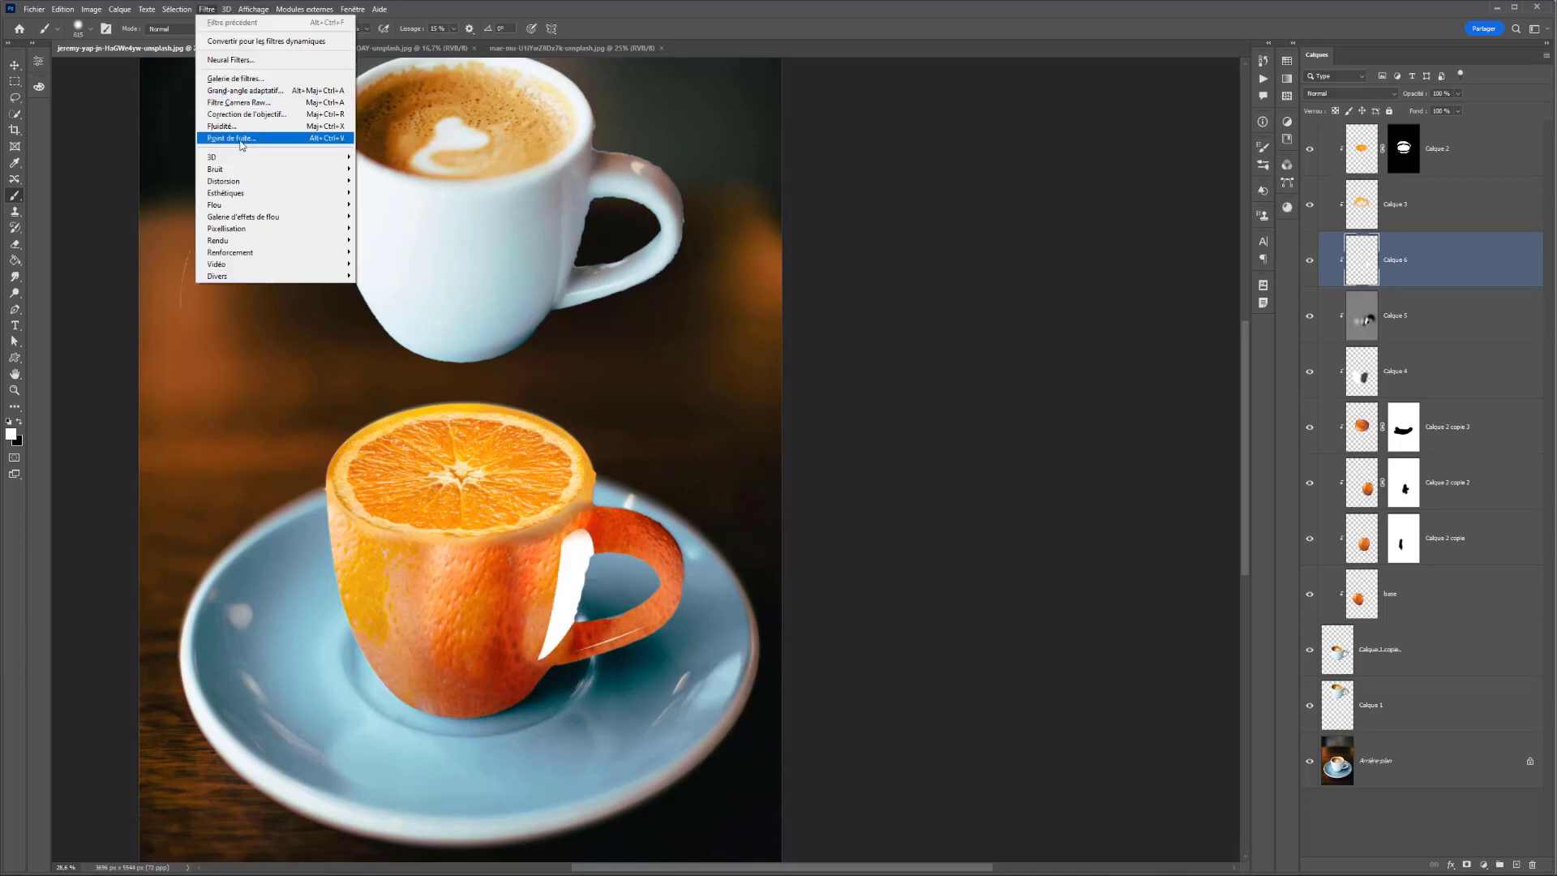
mouse_move(344, 219)
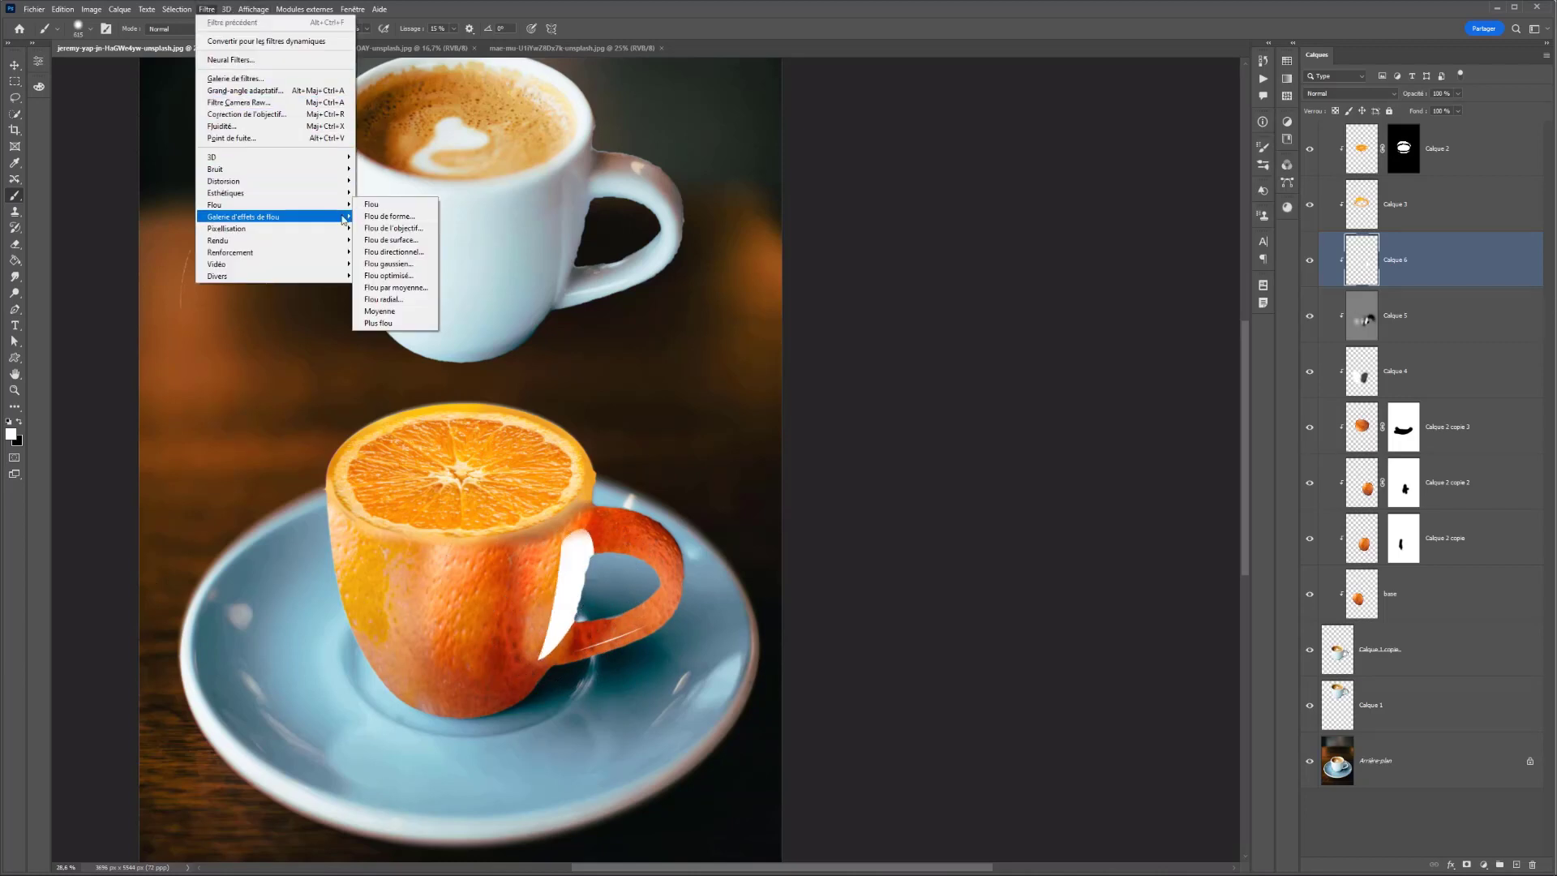
click(387, 264)
drag(364, 288, 348, 295)
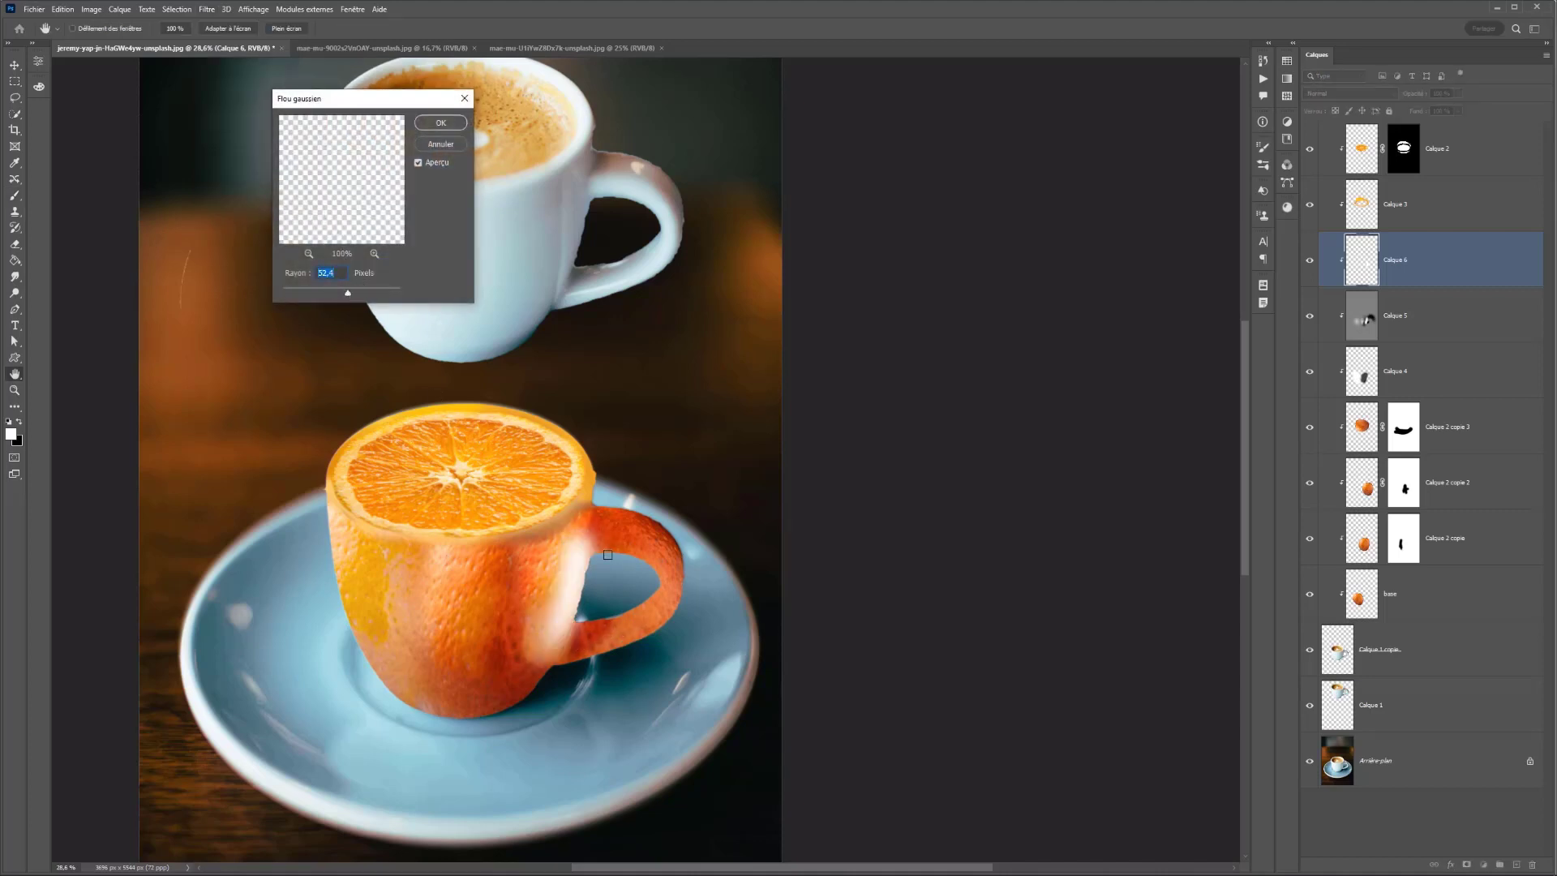
click(434, 144)
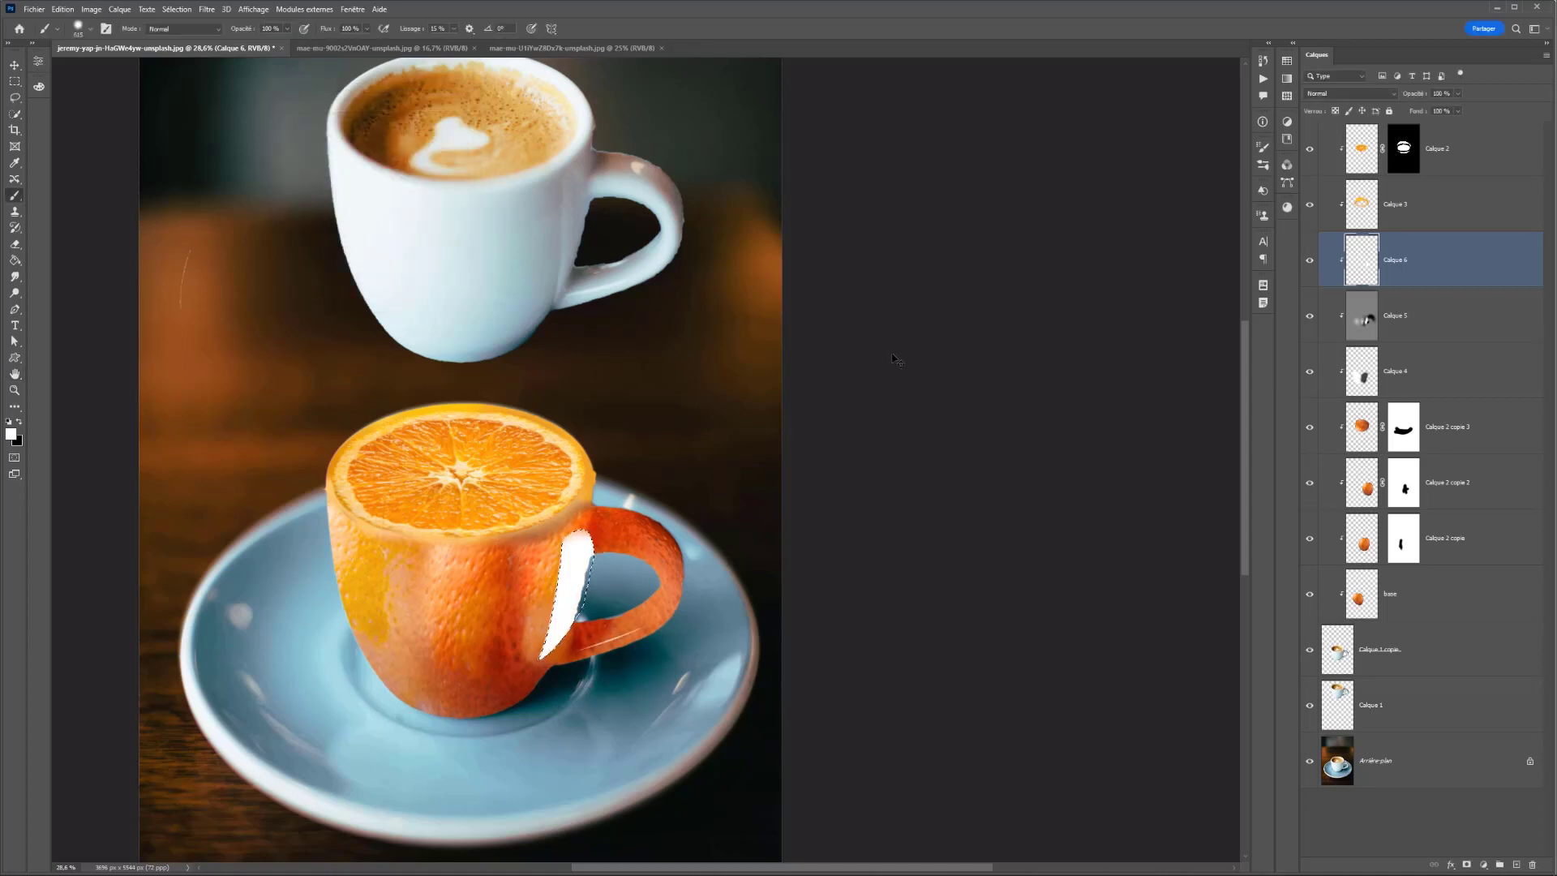
key(Delete)
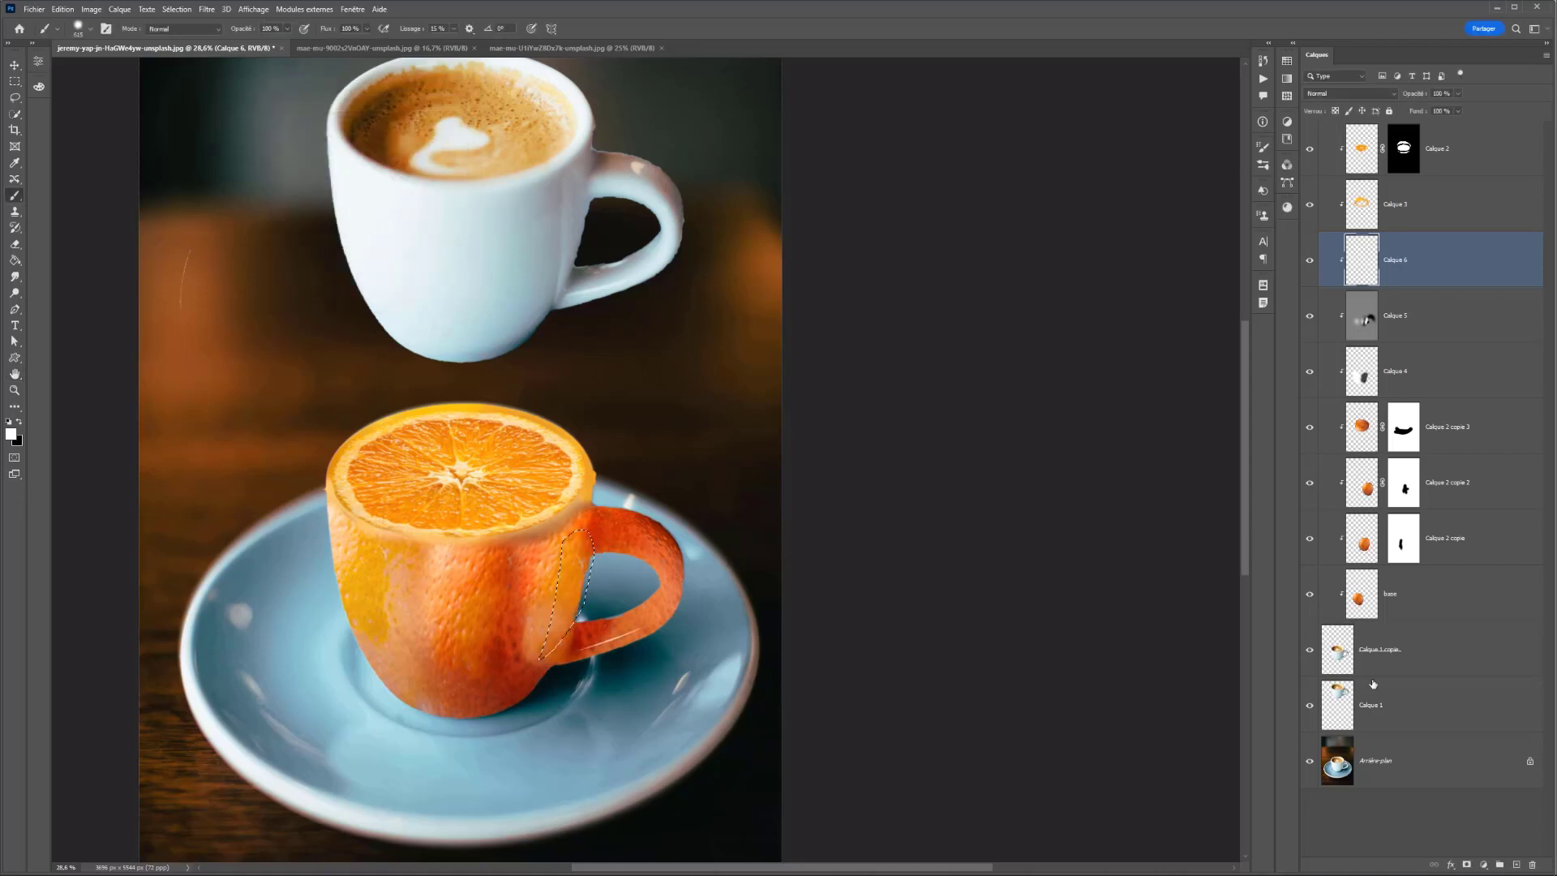
Paint the selected strip white on a new clipped layer above Calque 6 and soften it with a 72.6-pixel Gaussian blur
click(1515, 866)
drag(577, 506, 553, 620)
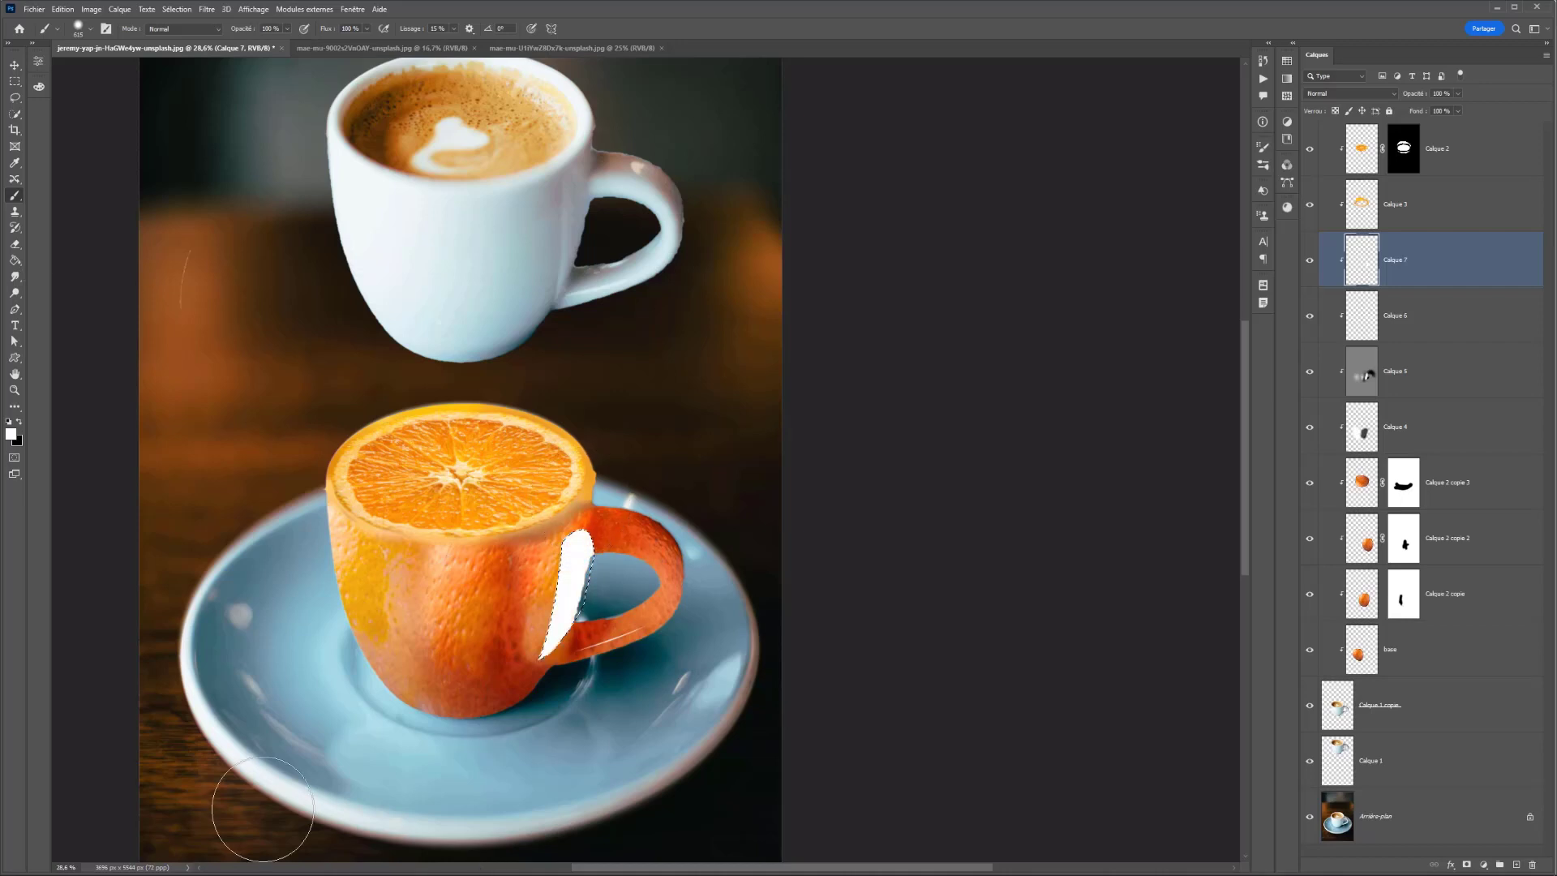
click(206, 9)
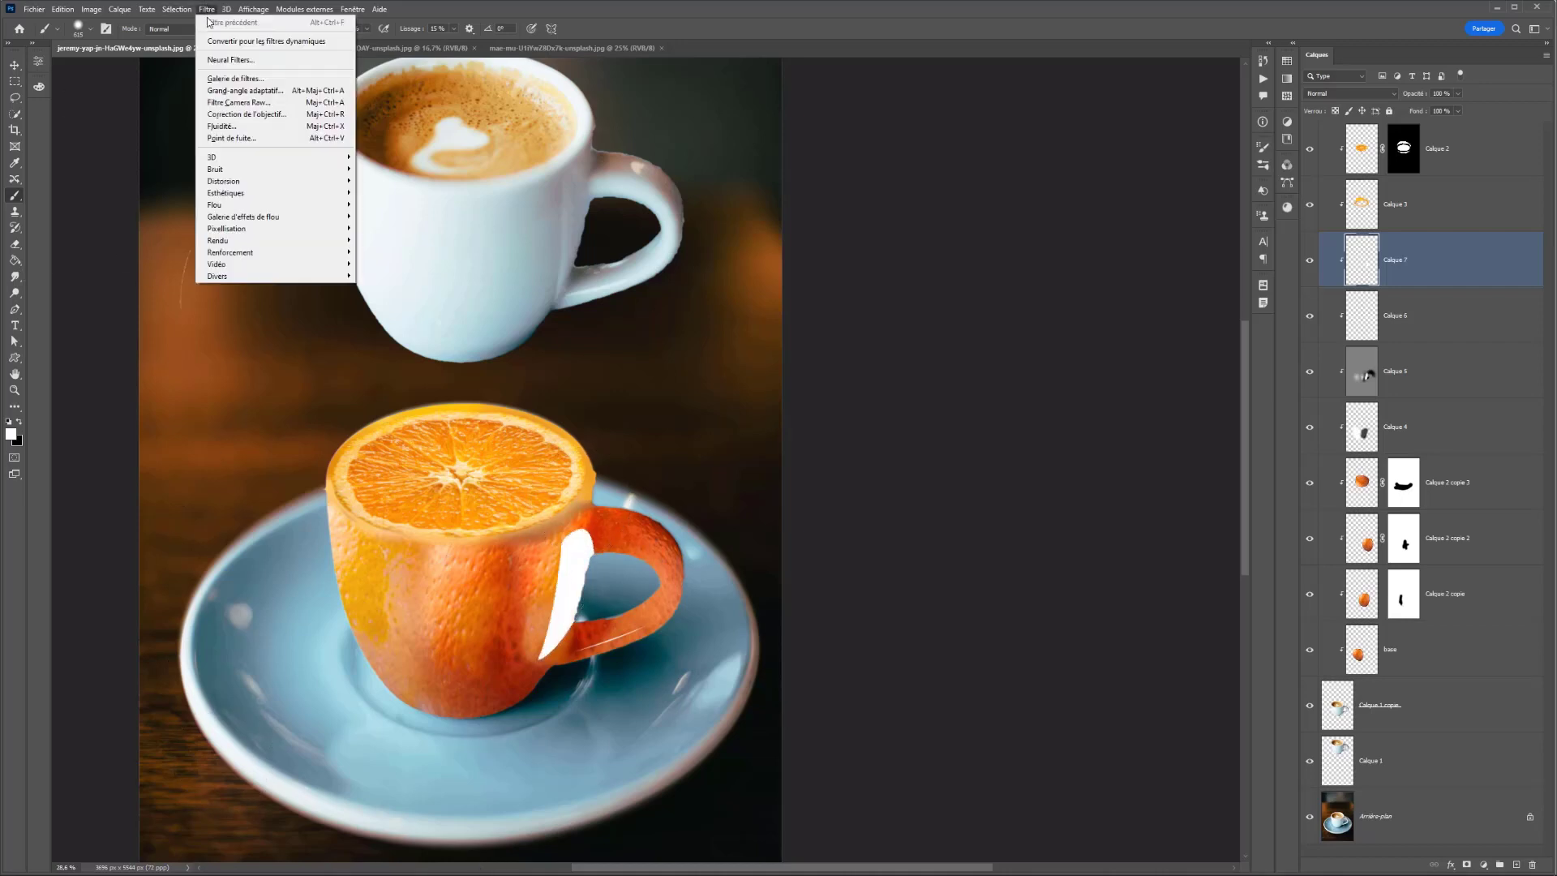
mouse_move(239, 205)
click(390, 265)
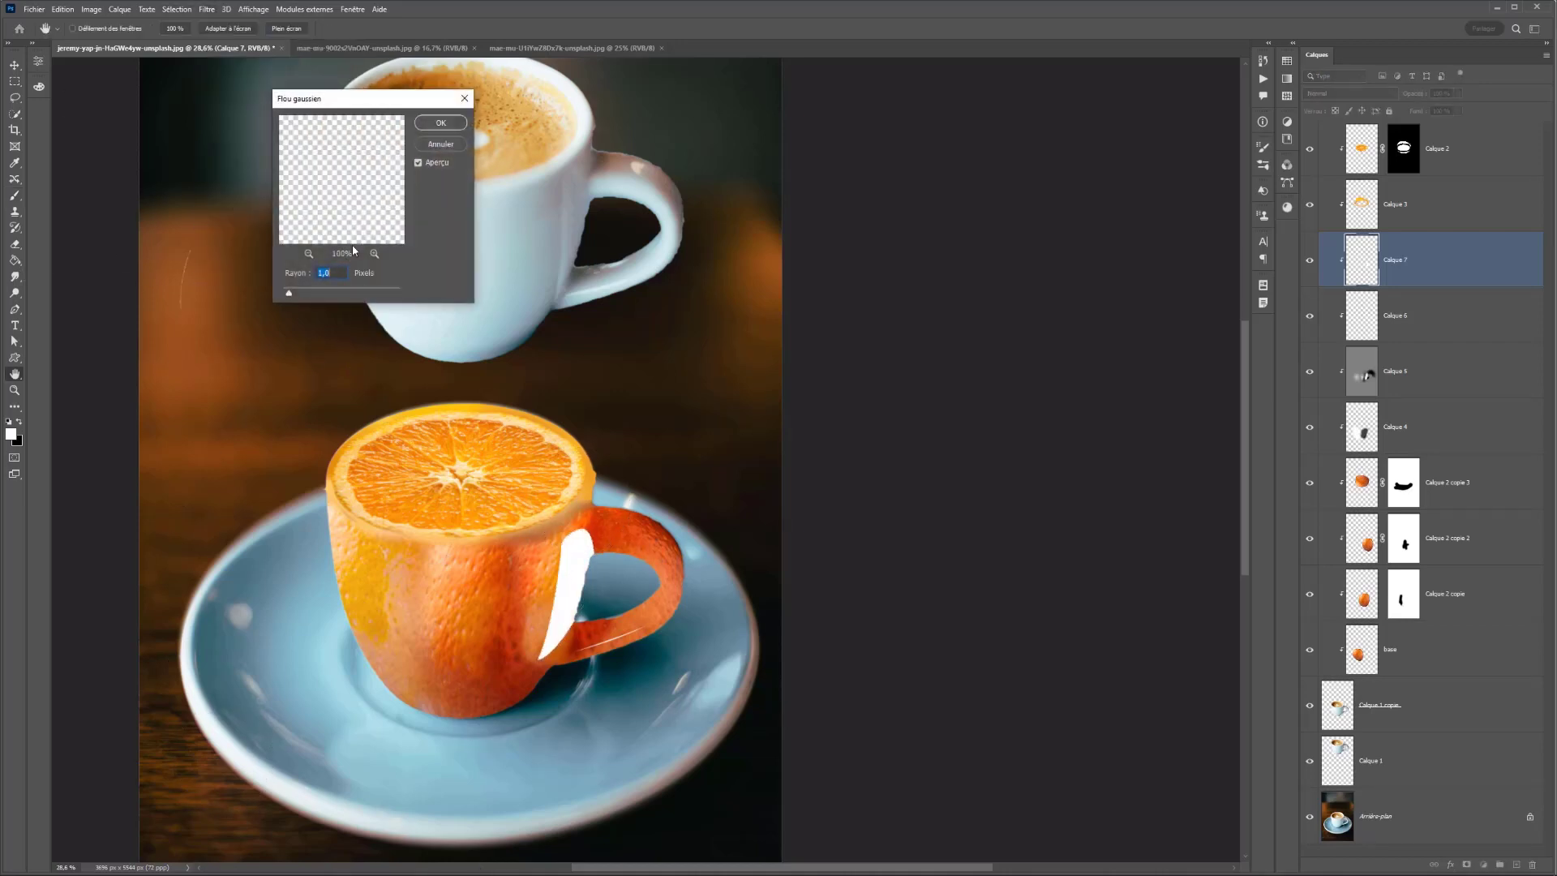
mouse_move(343, 293)
mouse_down()
mouse_move(370, 293)
mouse_move(353, 293)
mouse_up()
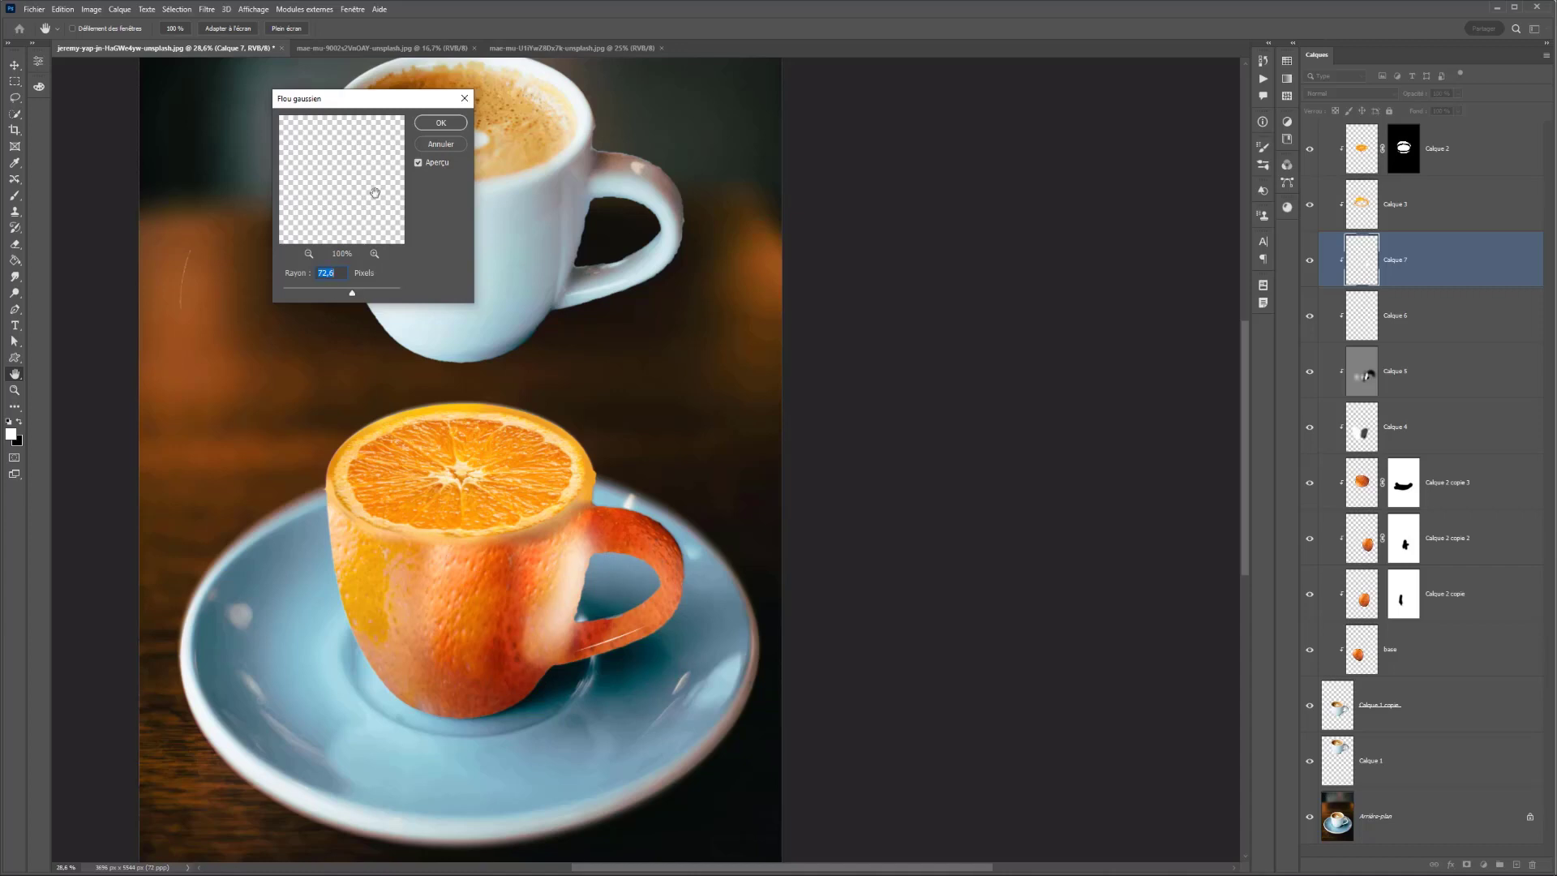
click(450, 123)
Erase the blurred white spill around the handle's upper joint with a 294 px eraser of reduced hardness
click(17, 247)
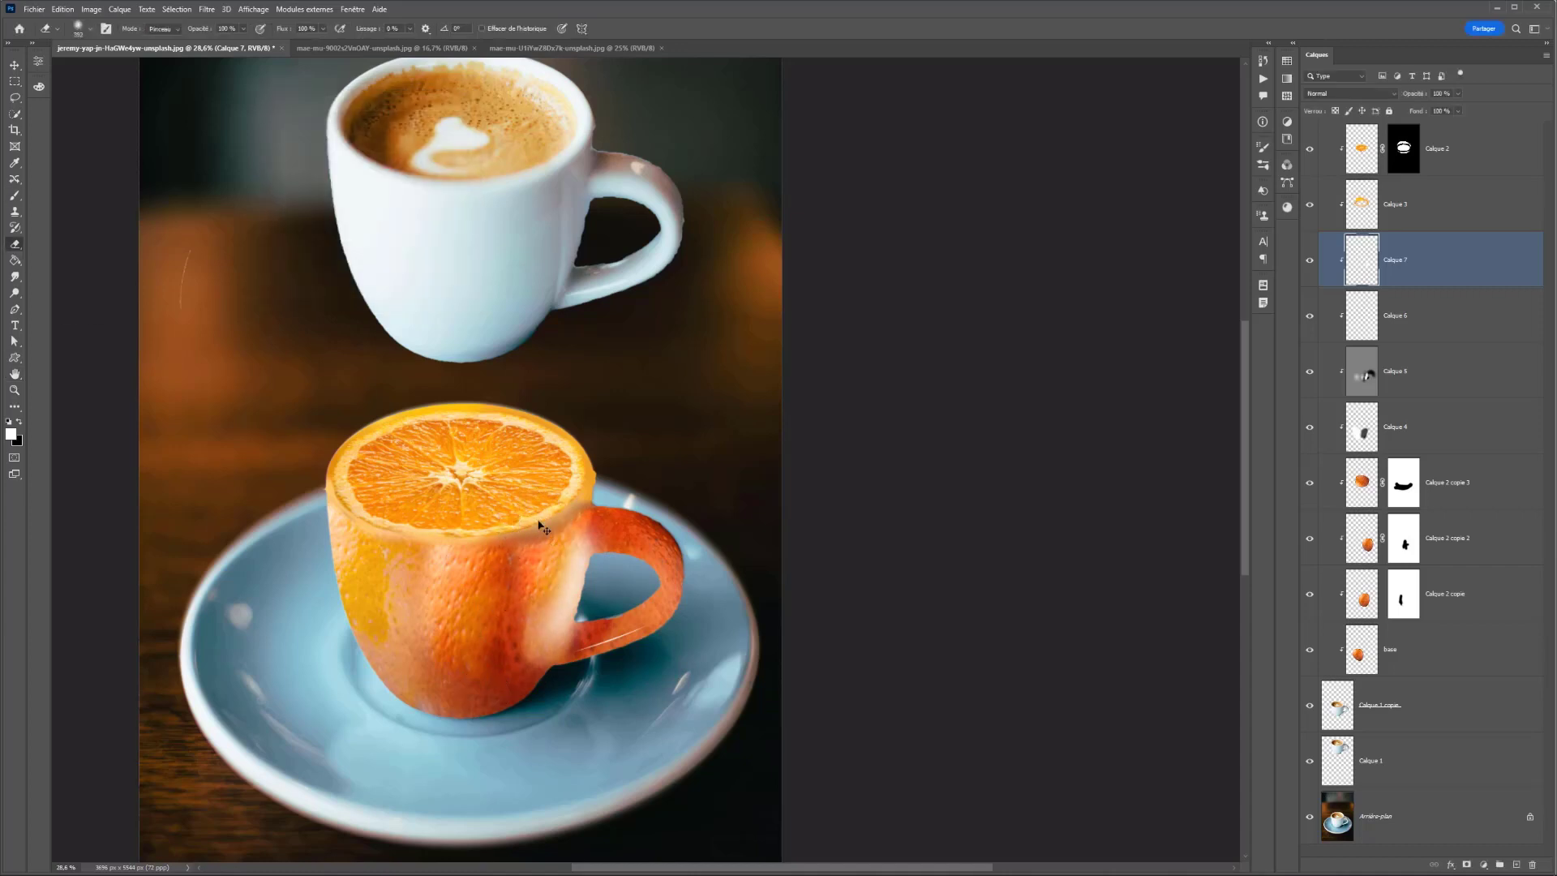
right_click(541, 550)
click(512, 558)
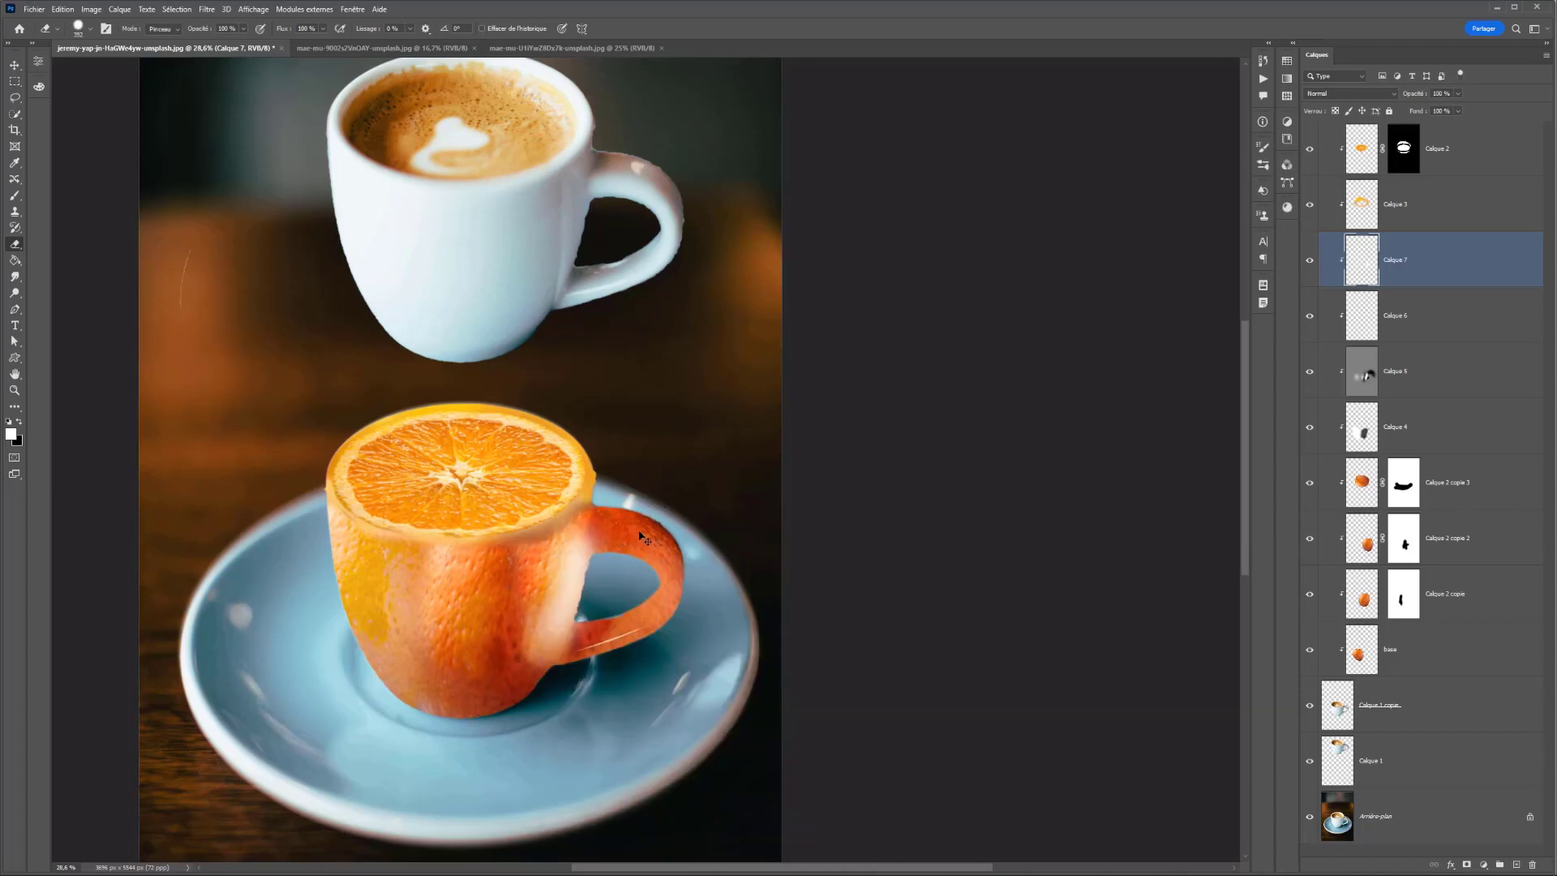
drag(641, 532, 595, 532)
drag(601, 553, 625, 553)
right_click(625, 554)
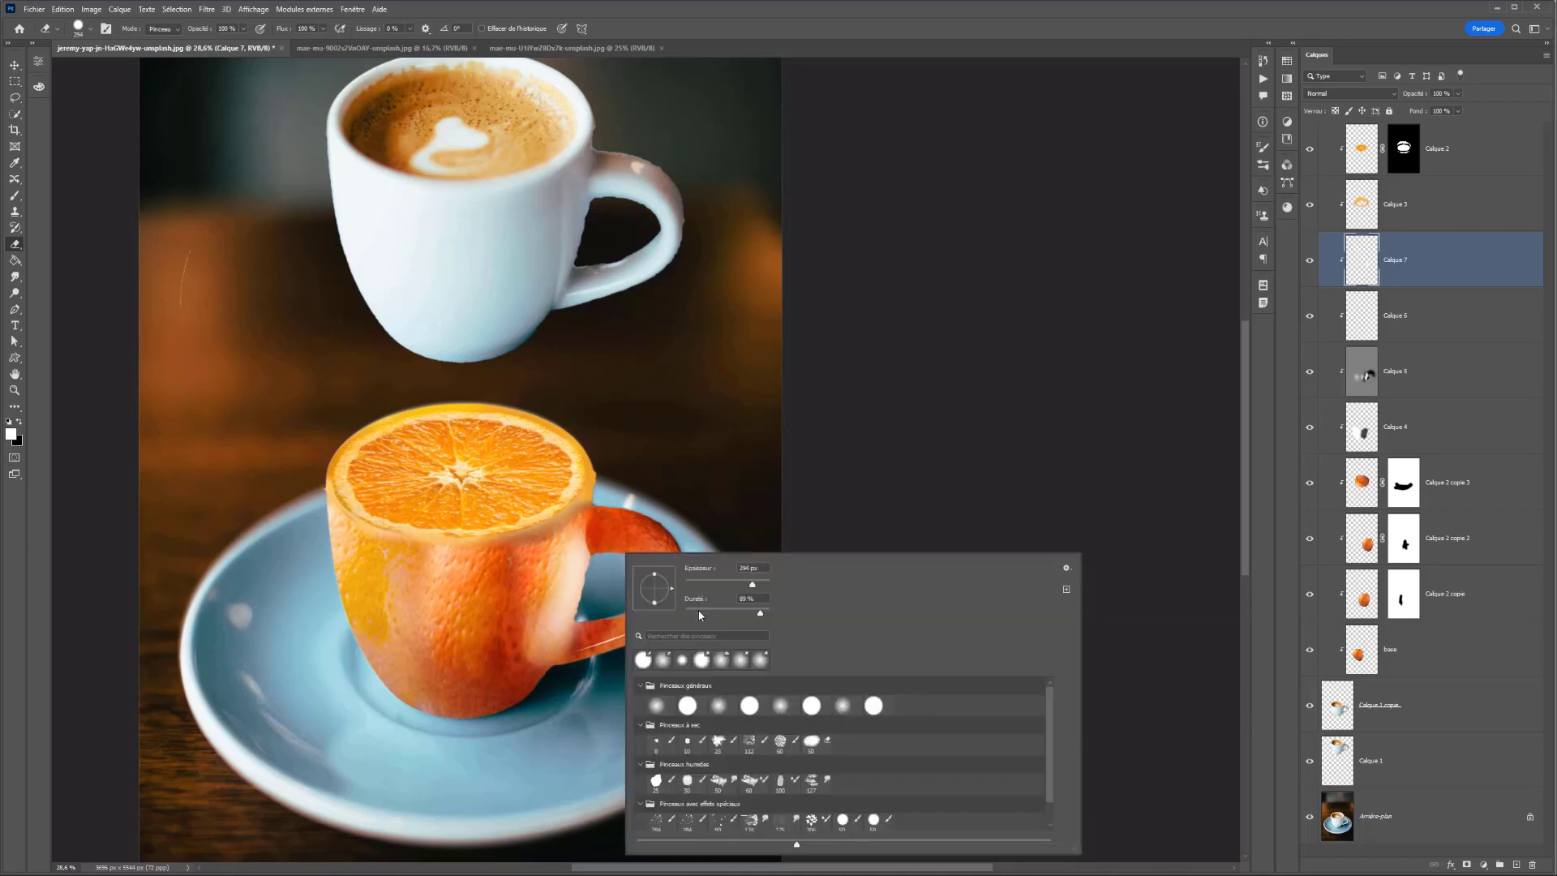
click(699, 613)
click(614, 561)
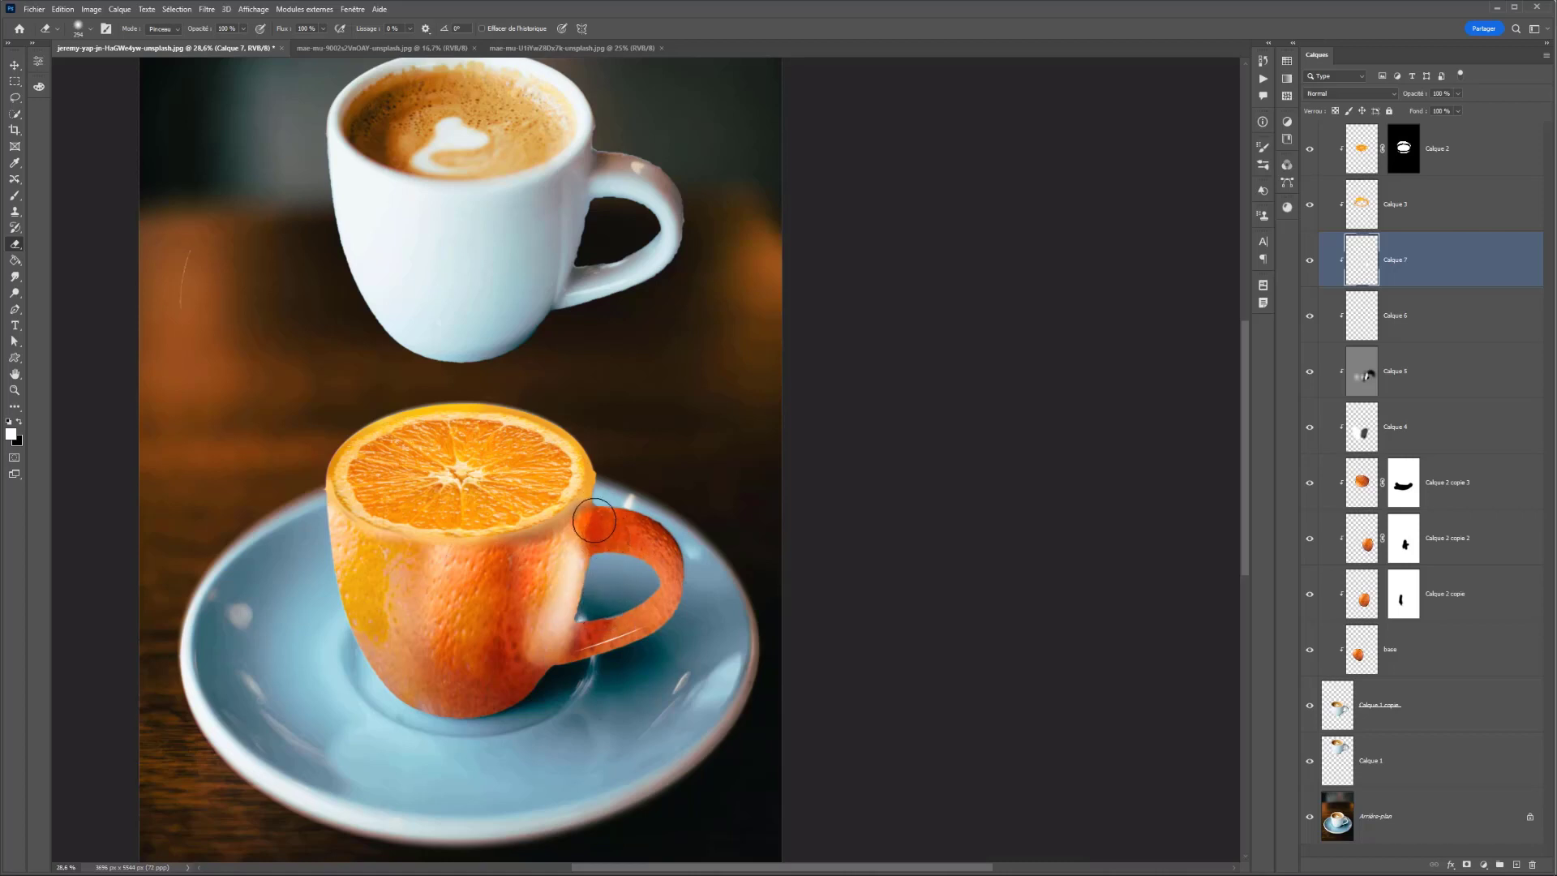
drag(595, 520, 584, 502)
Lower the opacity of the blurred highlight layer Calque 7 to about 72% and check the whole image
drag(1438, 112, 1444, 111)
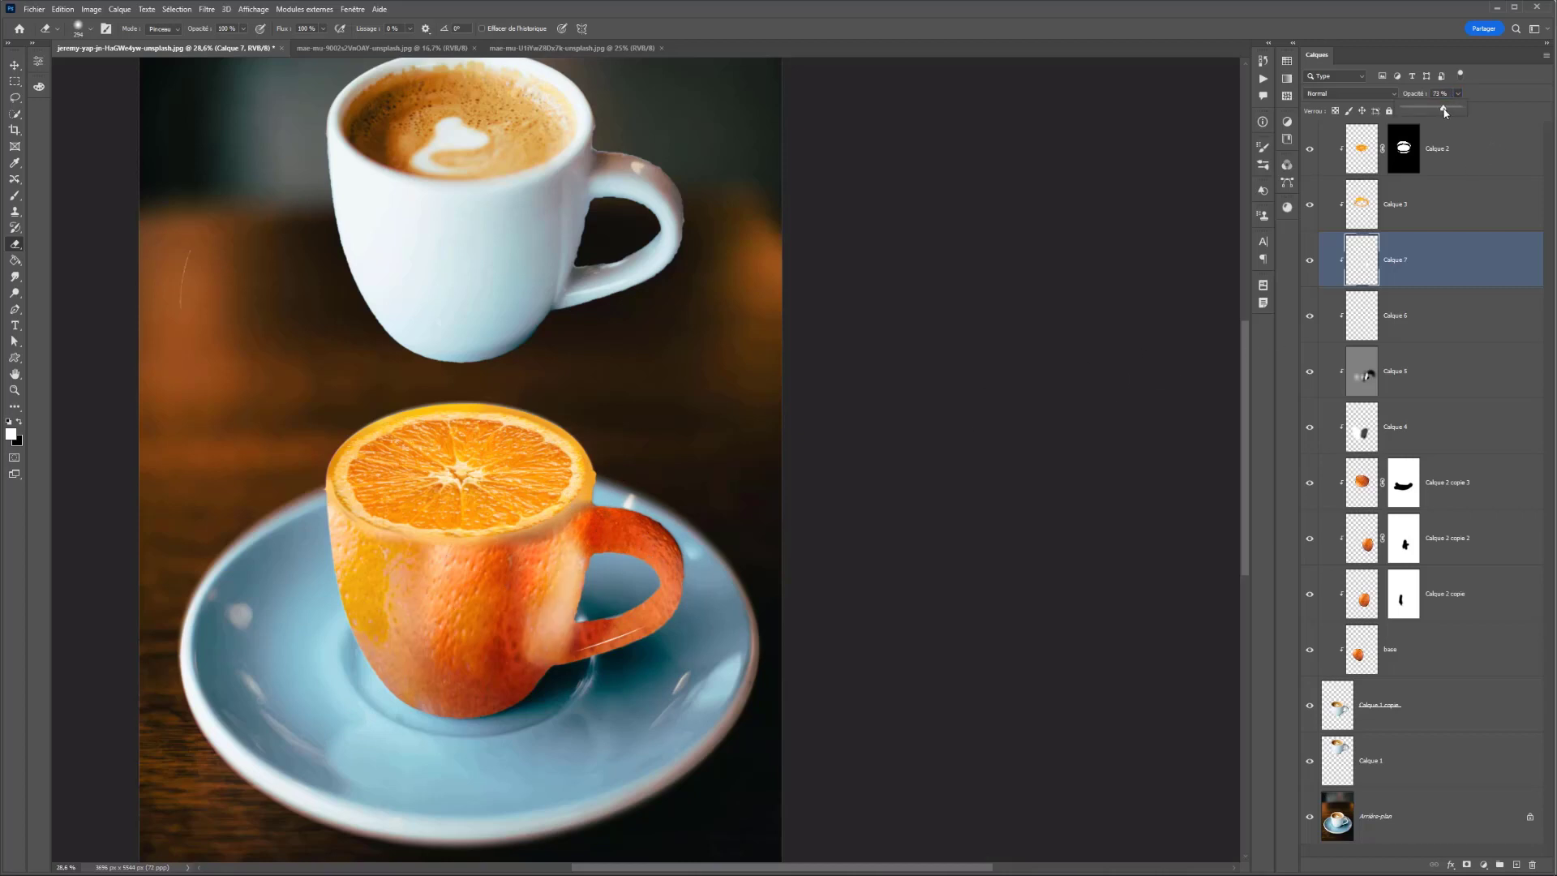
scroll(638, 508, down, 5)
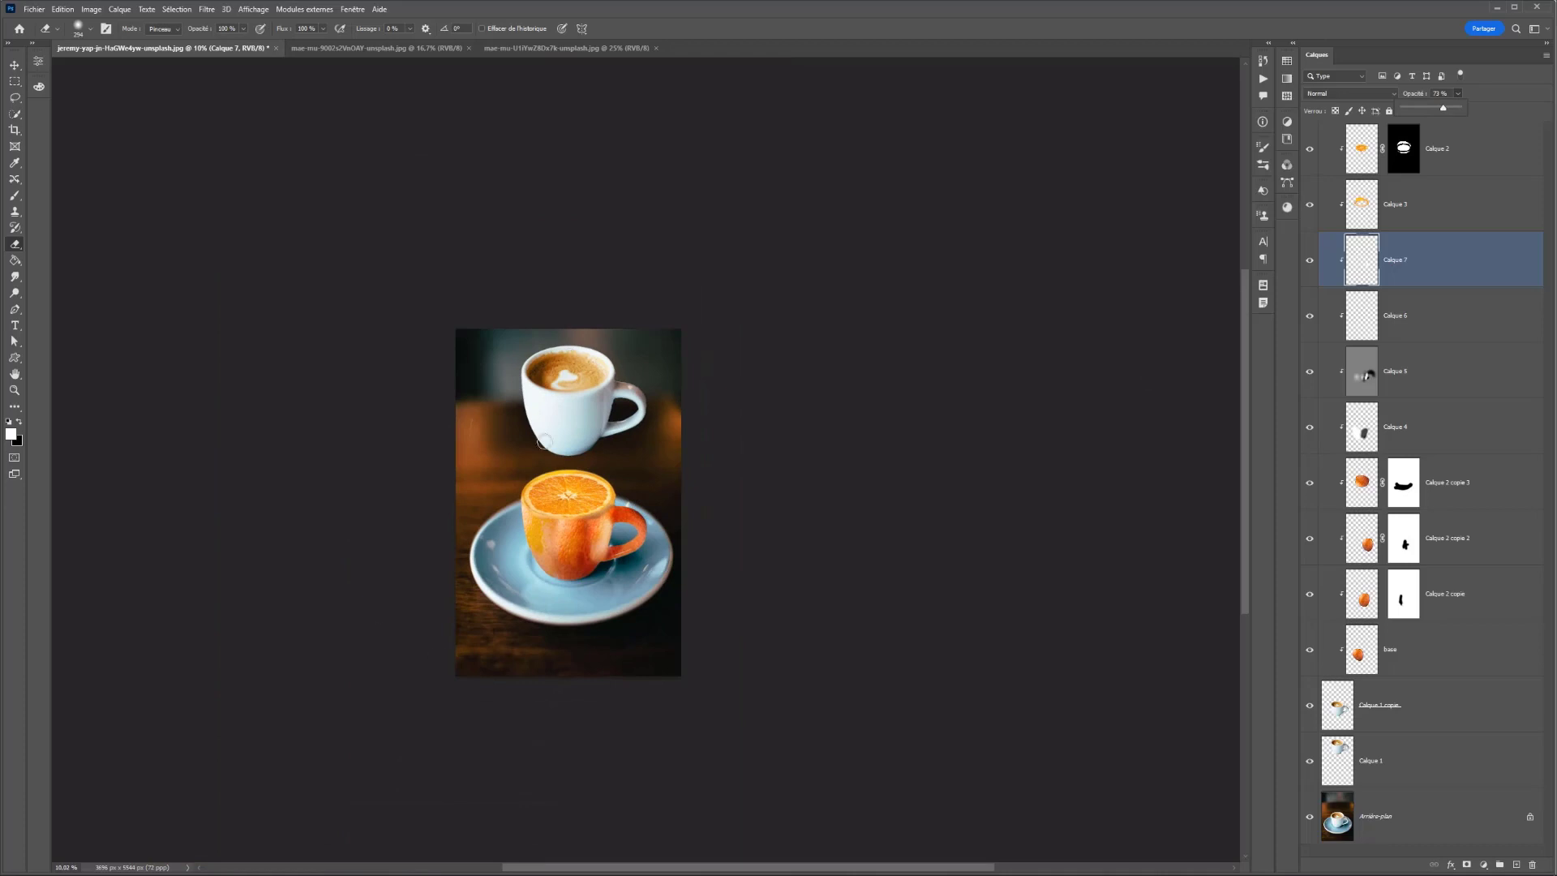
scroll(555, 569, up, 2)
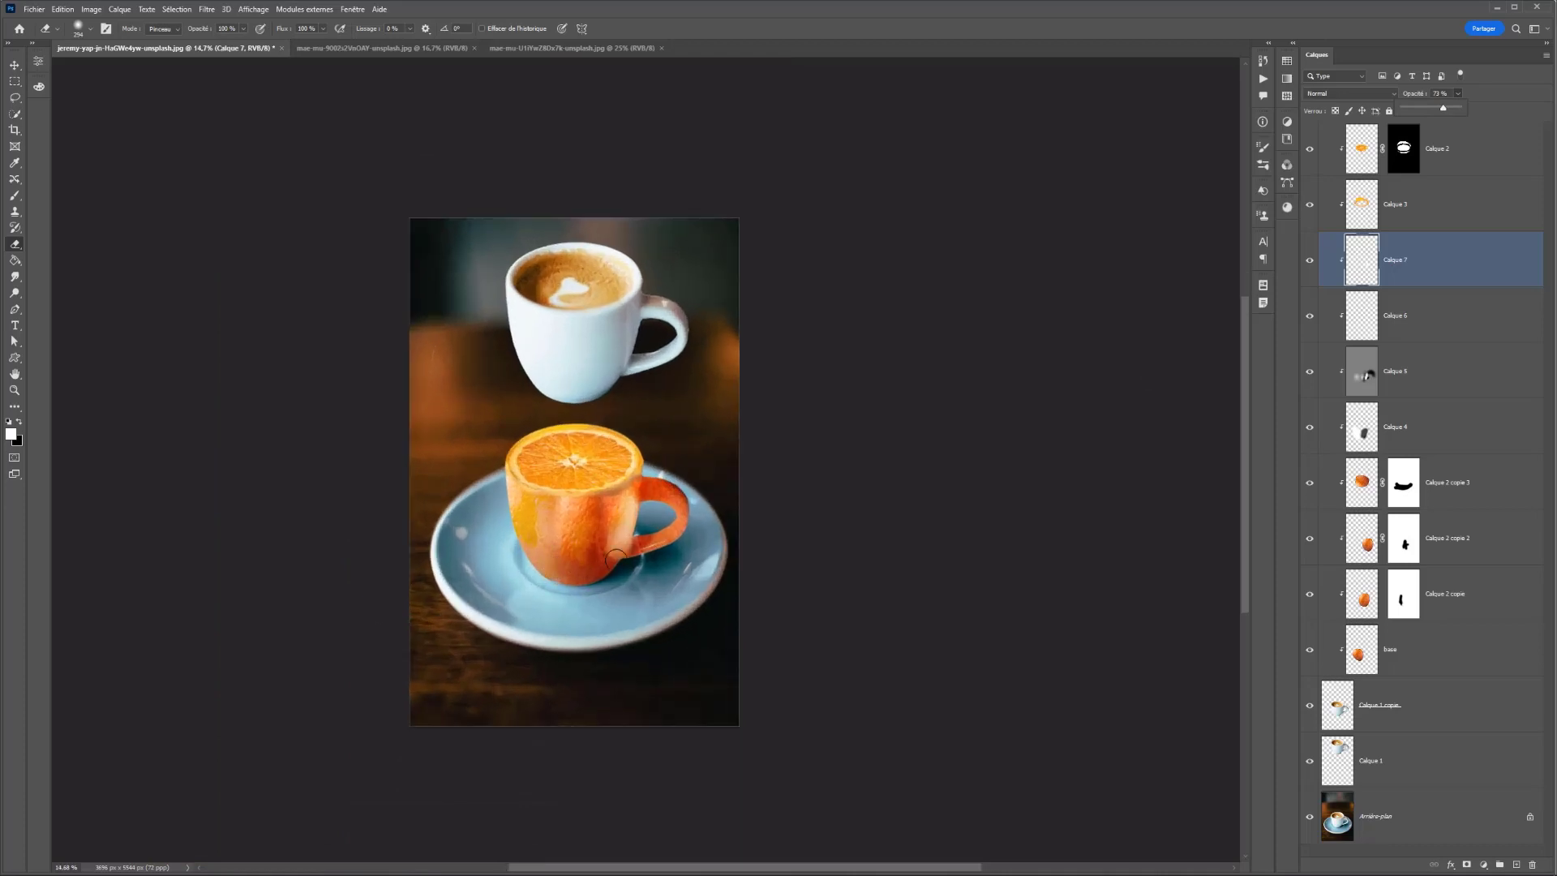
Try a large white brush dab on Calque 6, undo it, reduce the brush size, and add a new clipped layer above Calque 6
click(1398, 379)
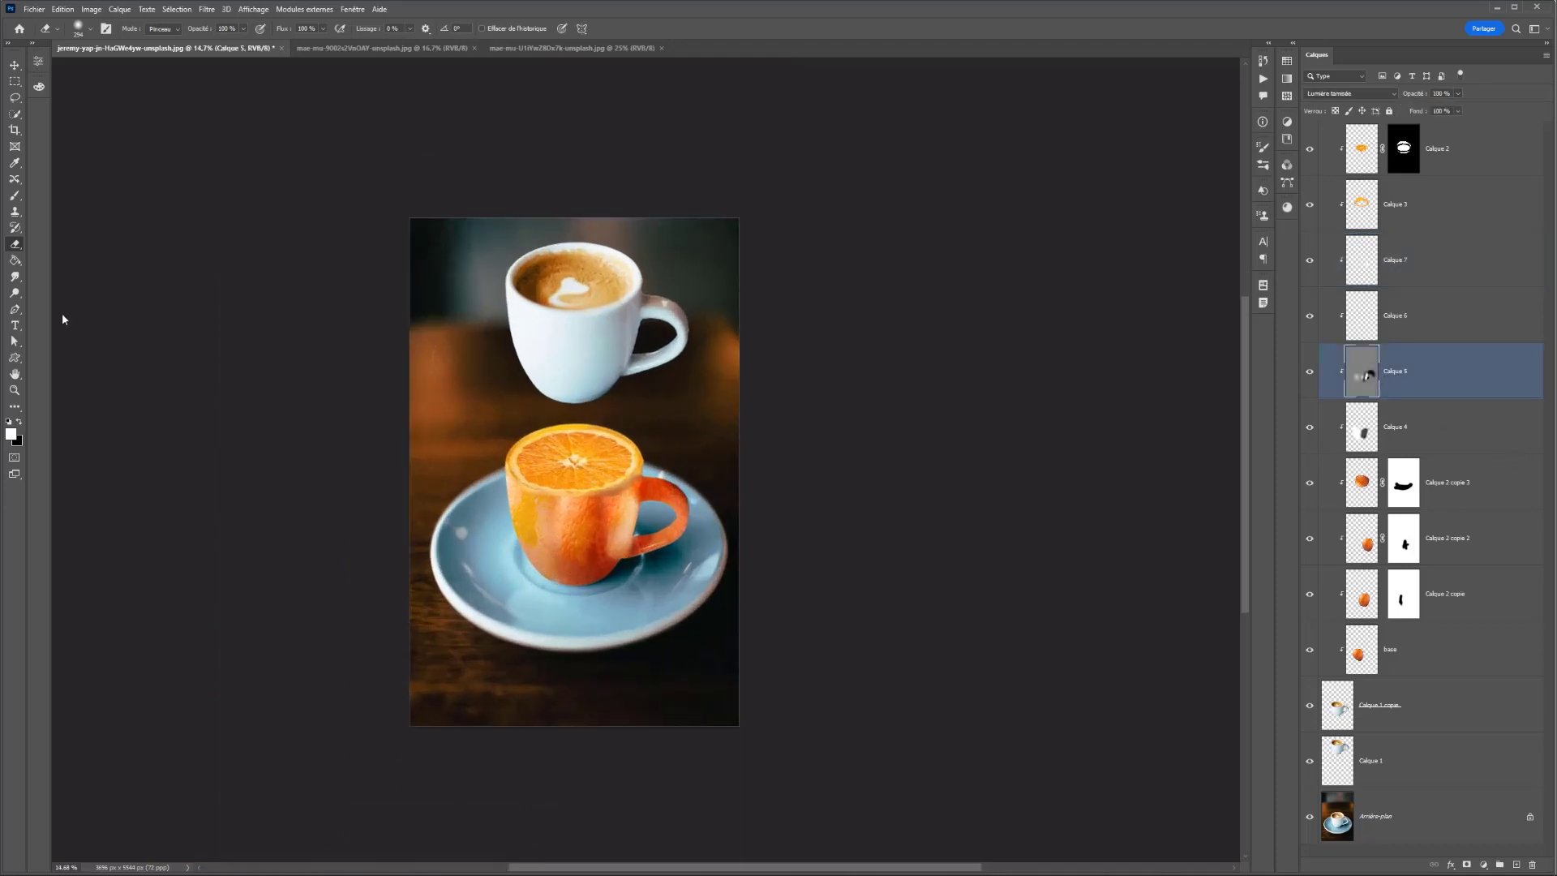
click(15, 196)
drag(494, 577, 528, 576)
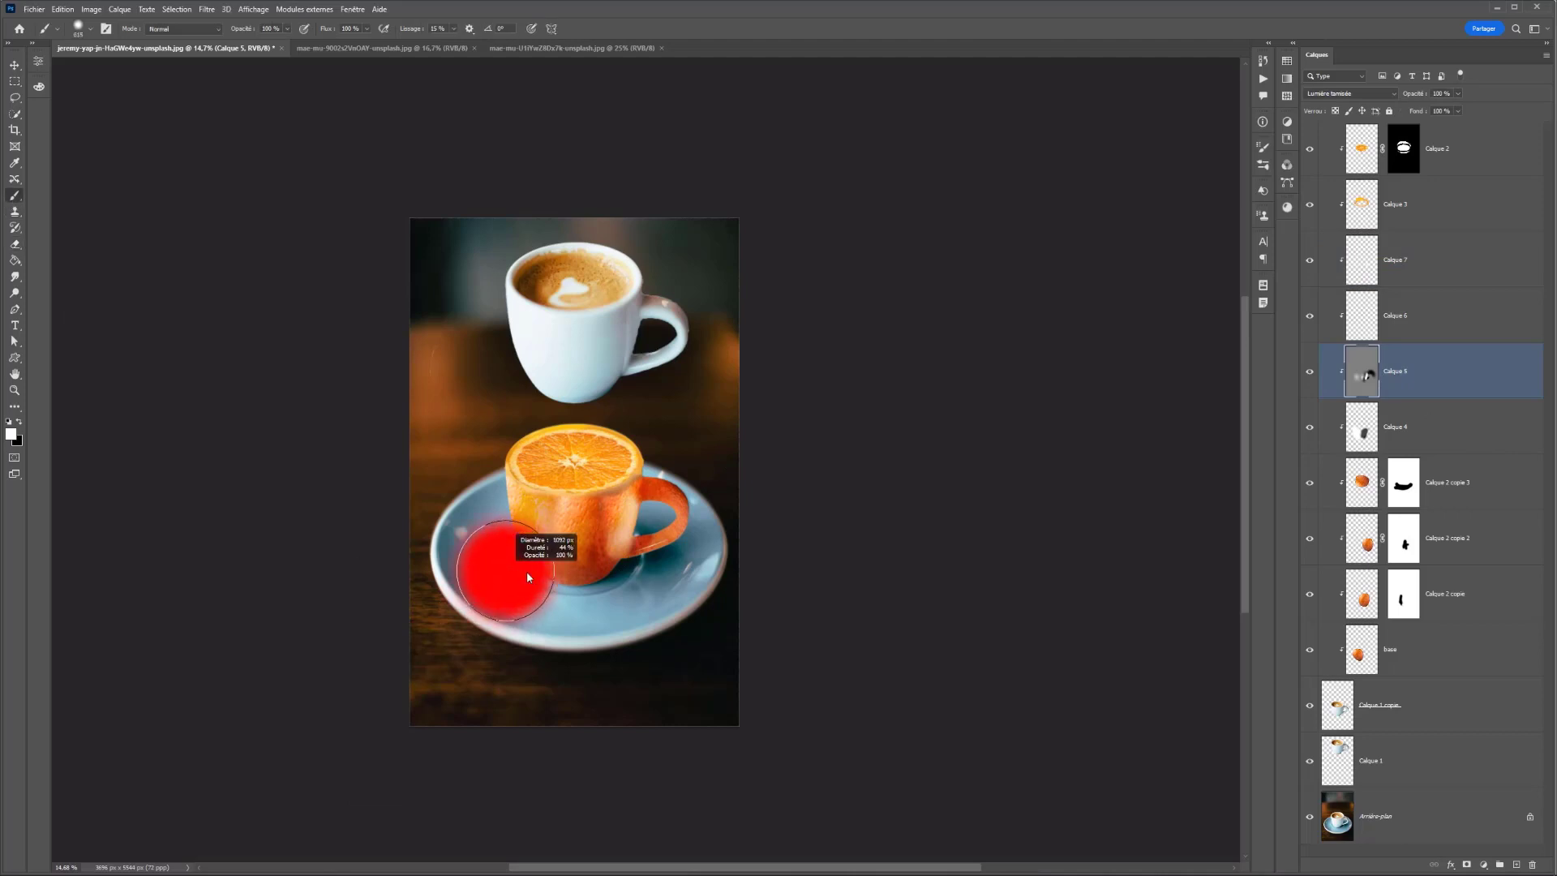
click(1322, 323)
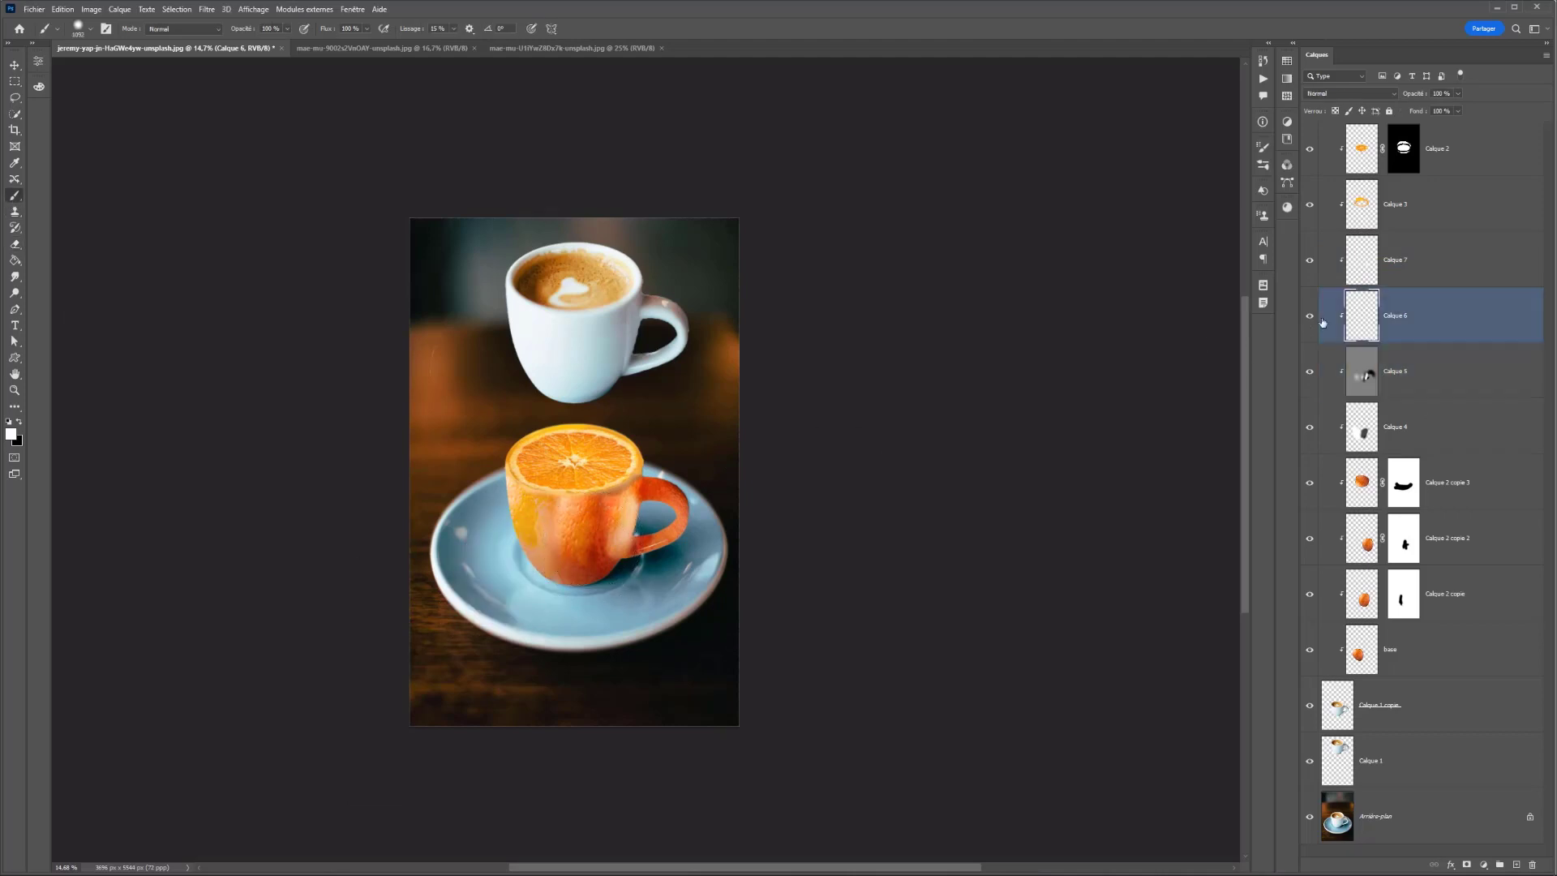
click(600, 542)
key(ctrl+z)
drag(711, 452, 680, 452)
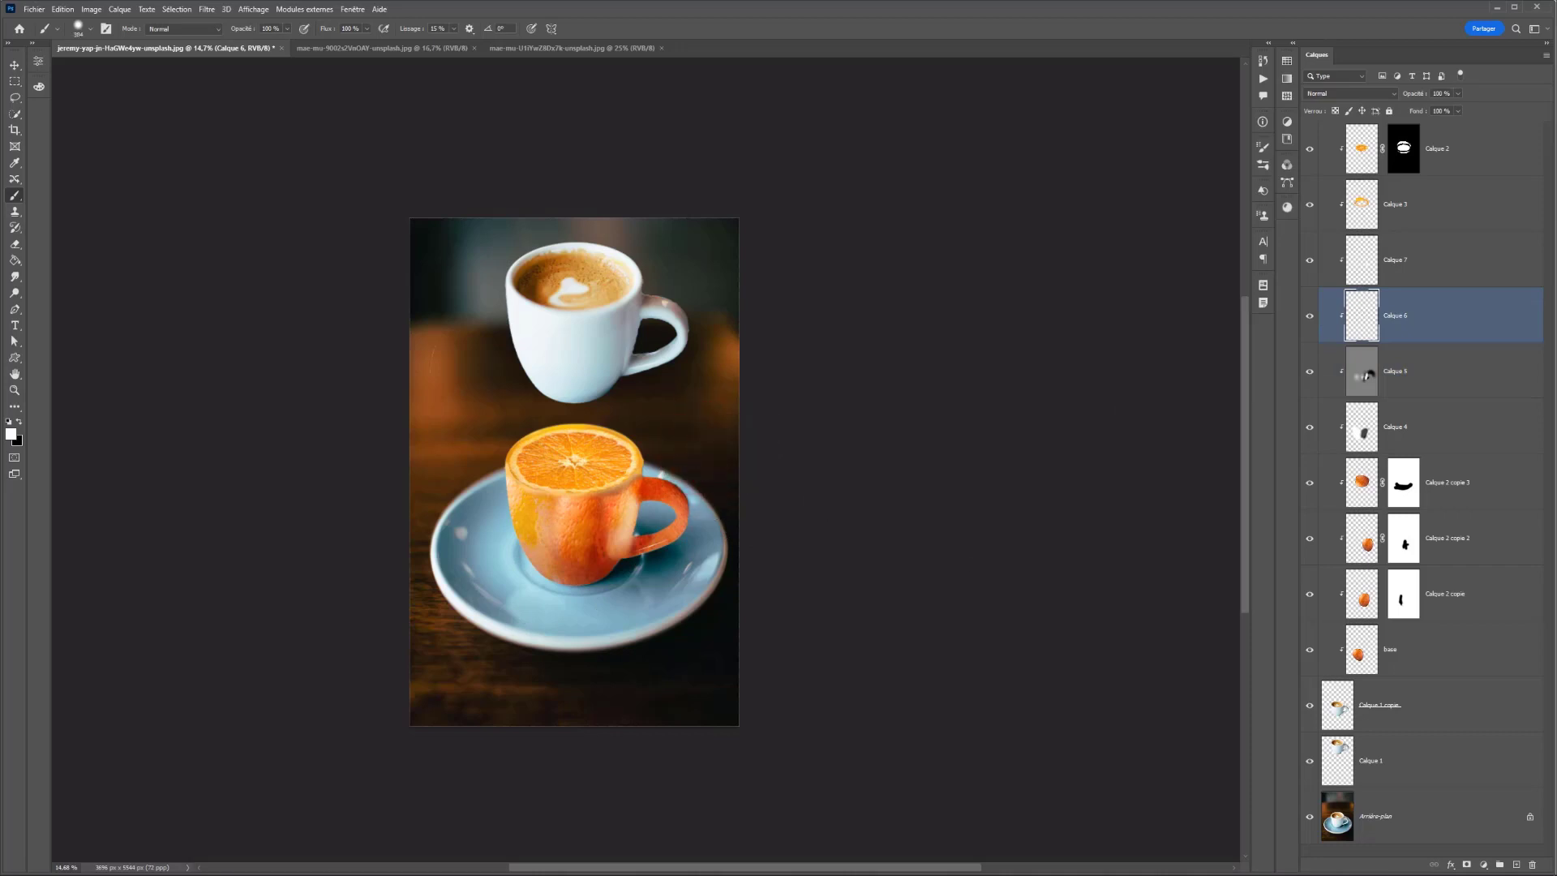
click(1518, 865)
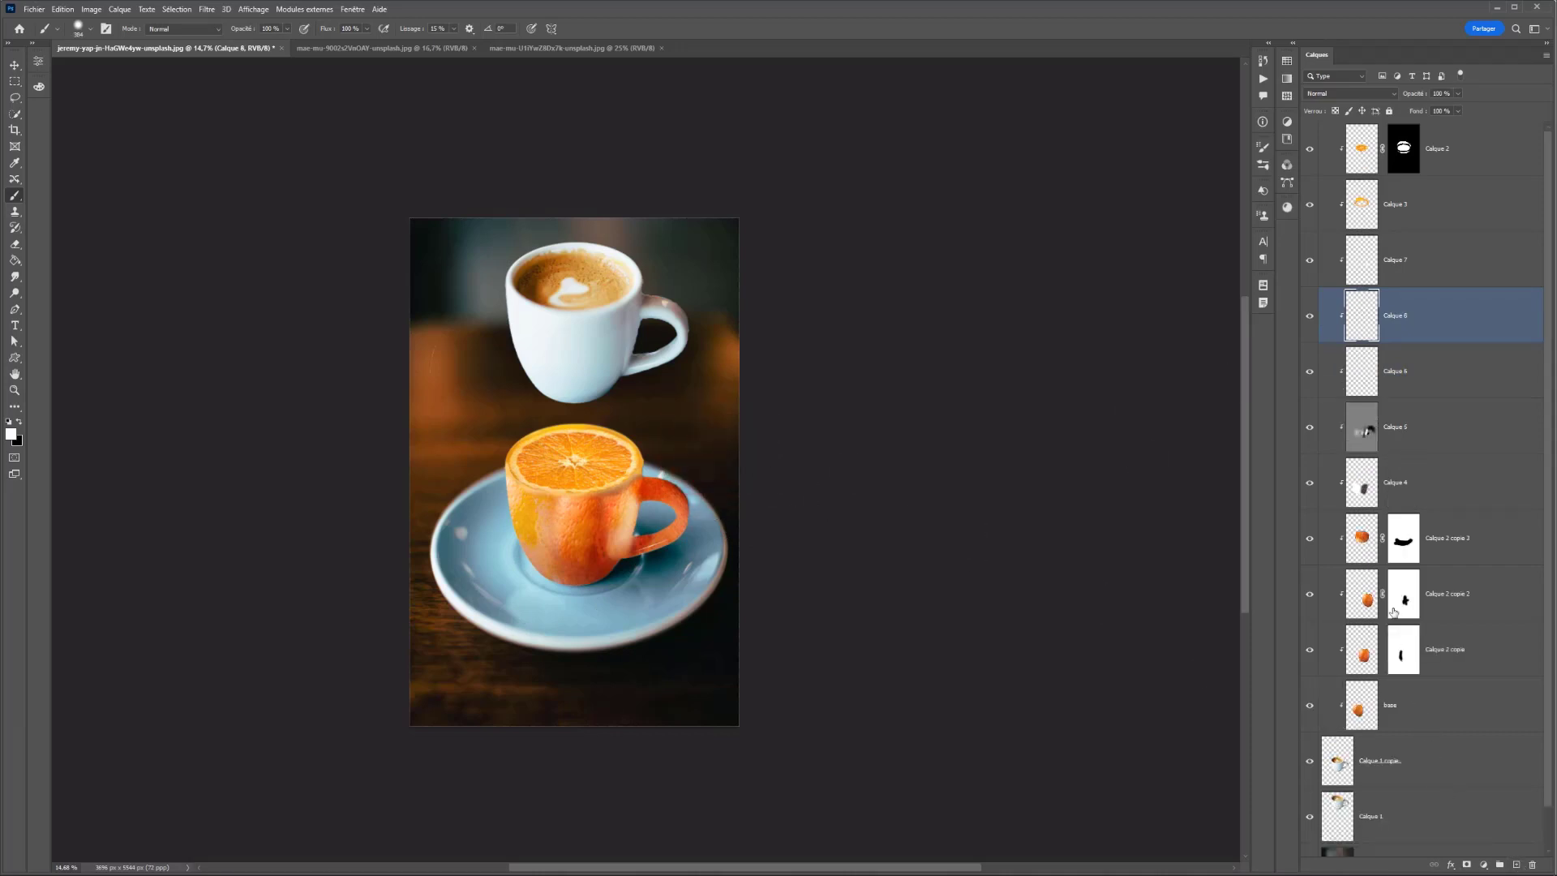
Reduce the brush smoothing to 0% and dab white on the handle's upper edge on the new clipped layer Calique 8
scroll(649, 486, up, 5)
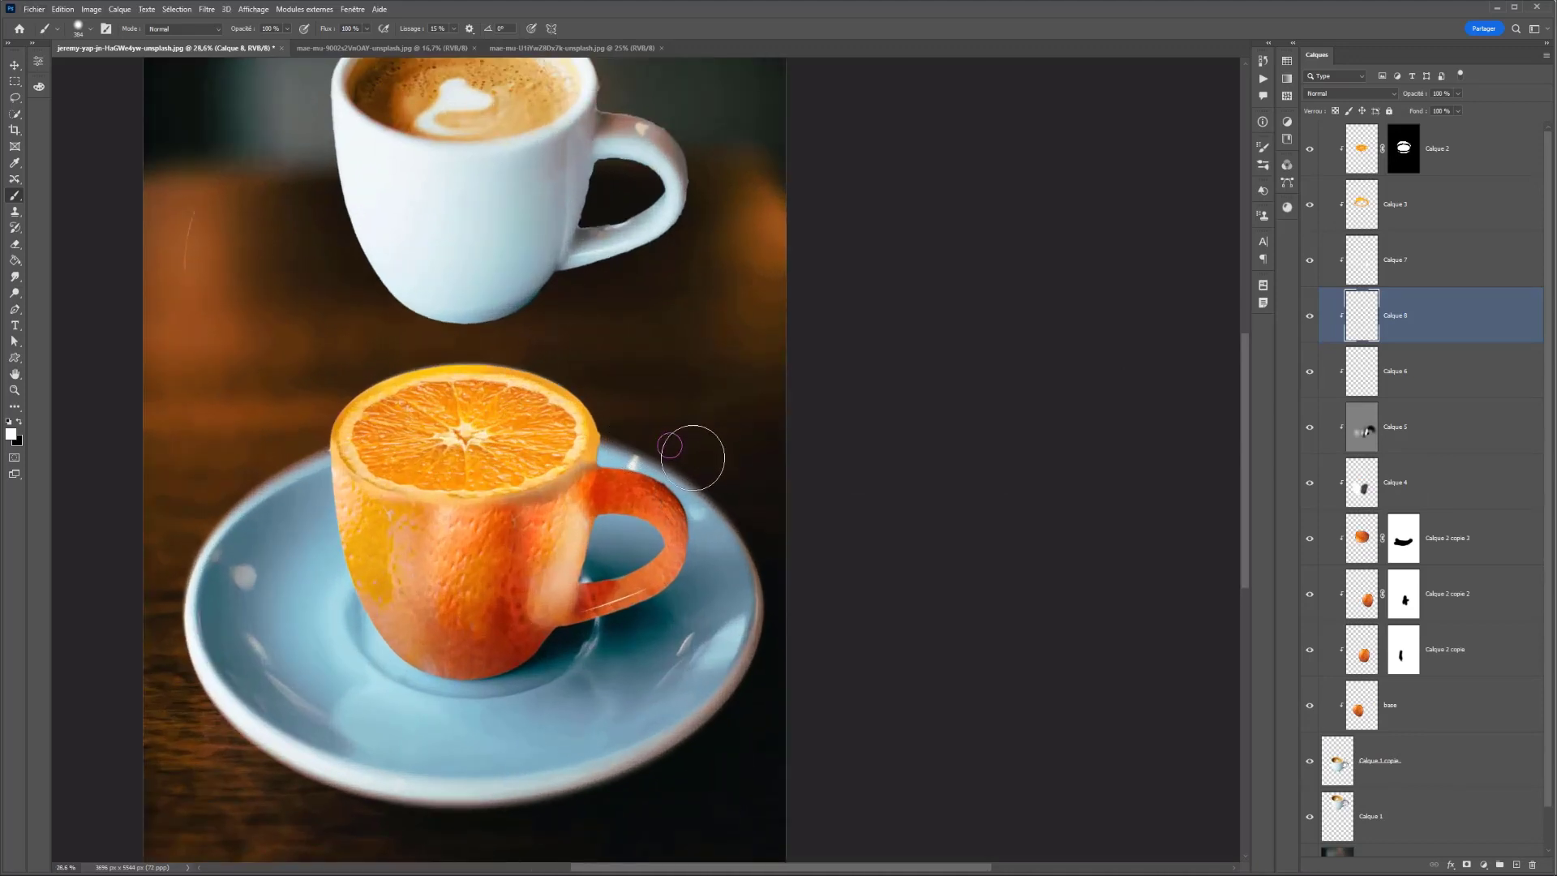
click(454, 28)
drag(453, 44, 444, 44)
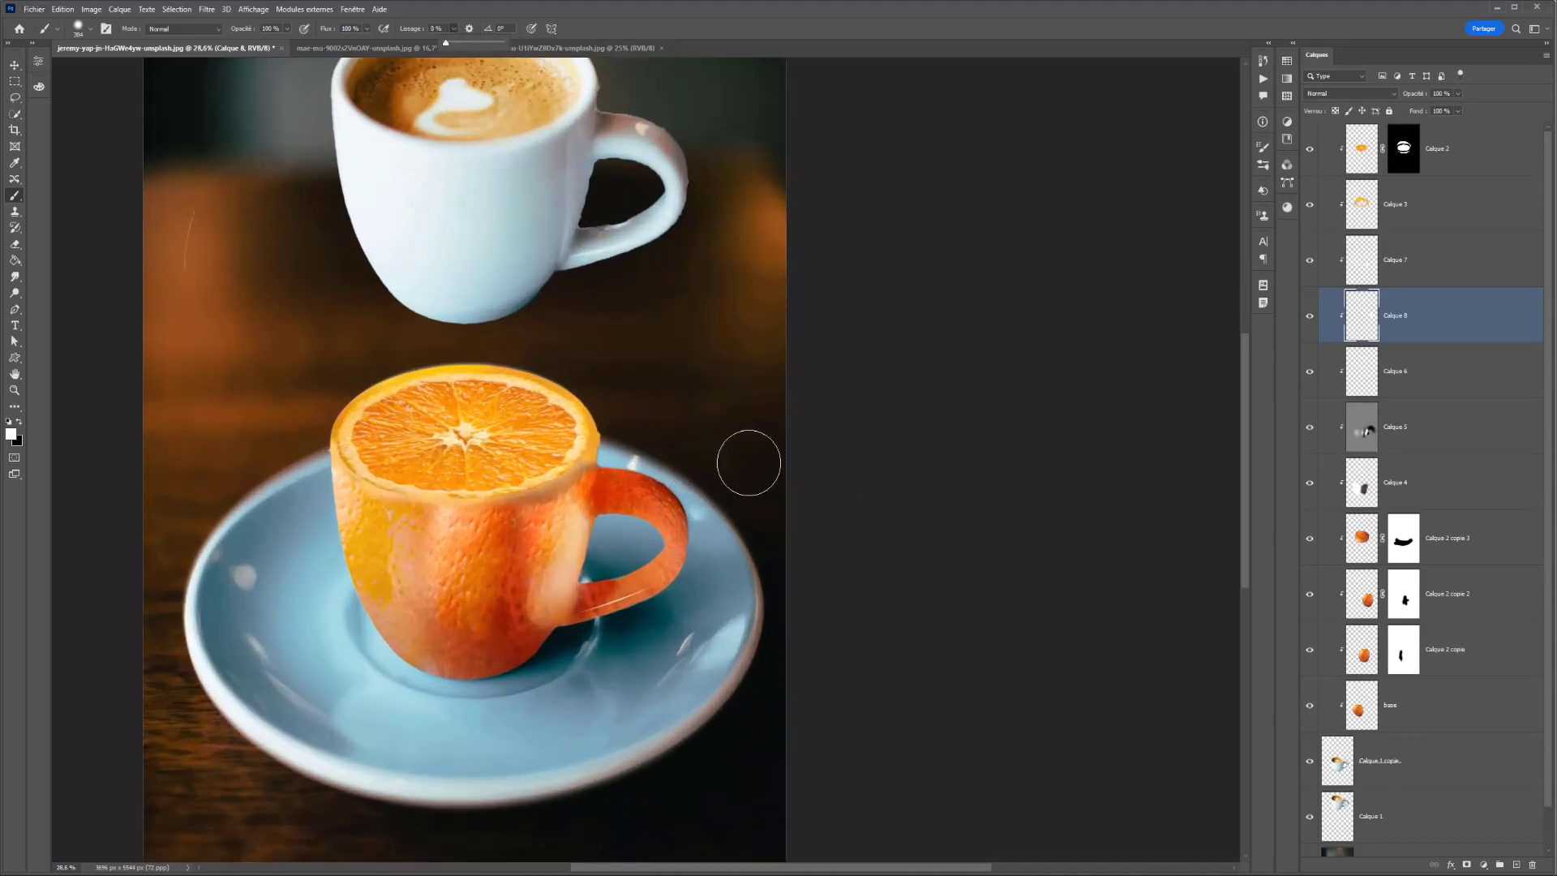
click(655, 440)
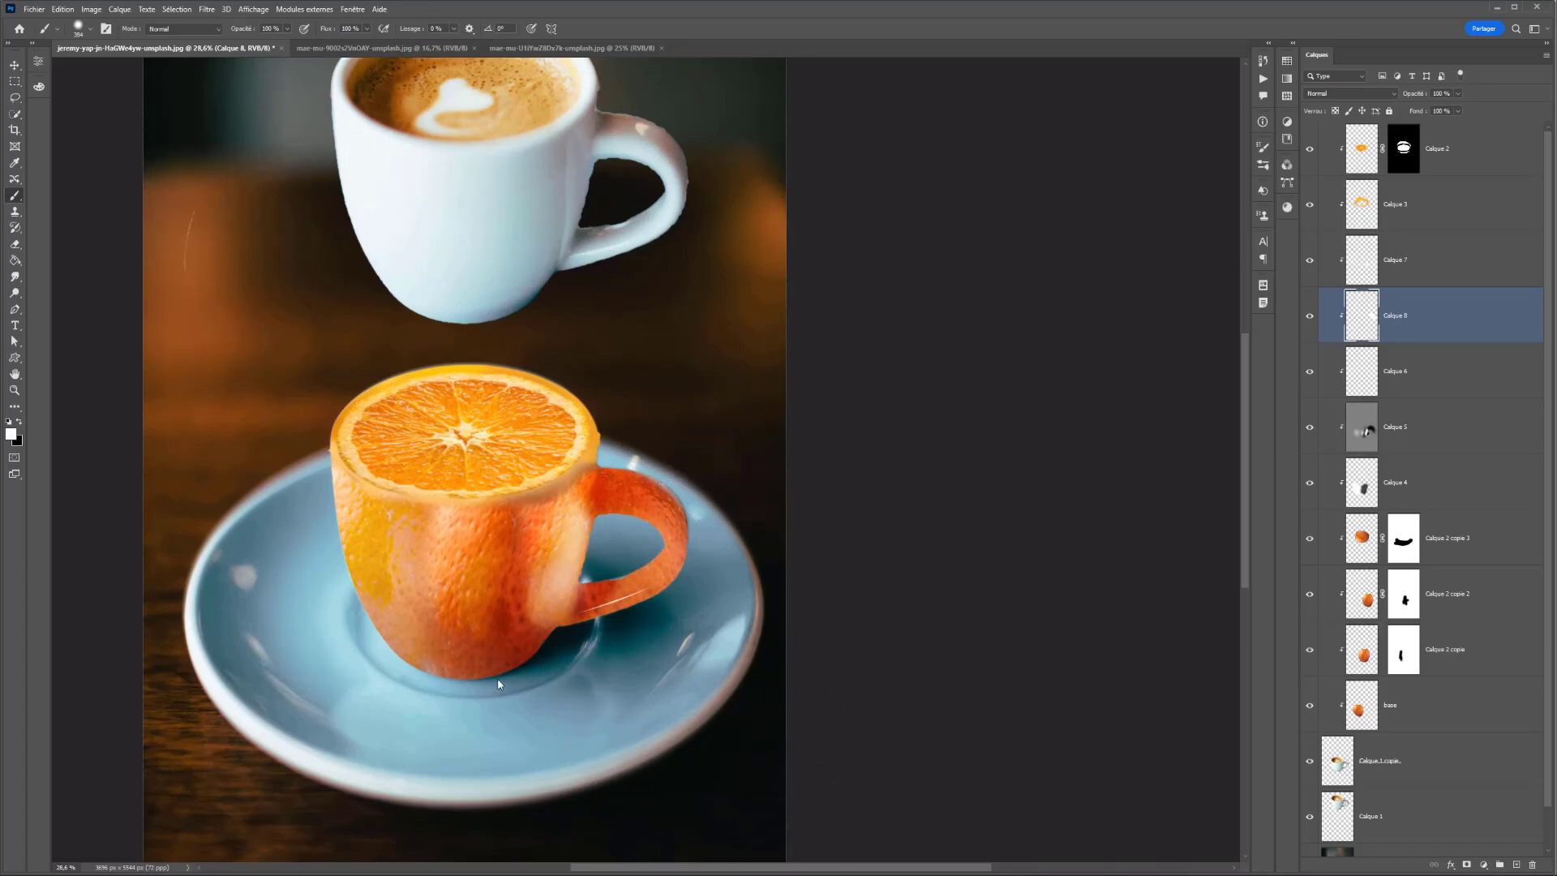
Brush along the inner edge of the handle opening on Calique 8, using white and a red sampled from the handle
drag(635, 549, 611, 549)
key(x)
drag(652, 549, 640, 556)
alt+click(604, 585)
drag(612, 588, 639, 558)
scroll(391, 559, down, 2)
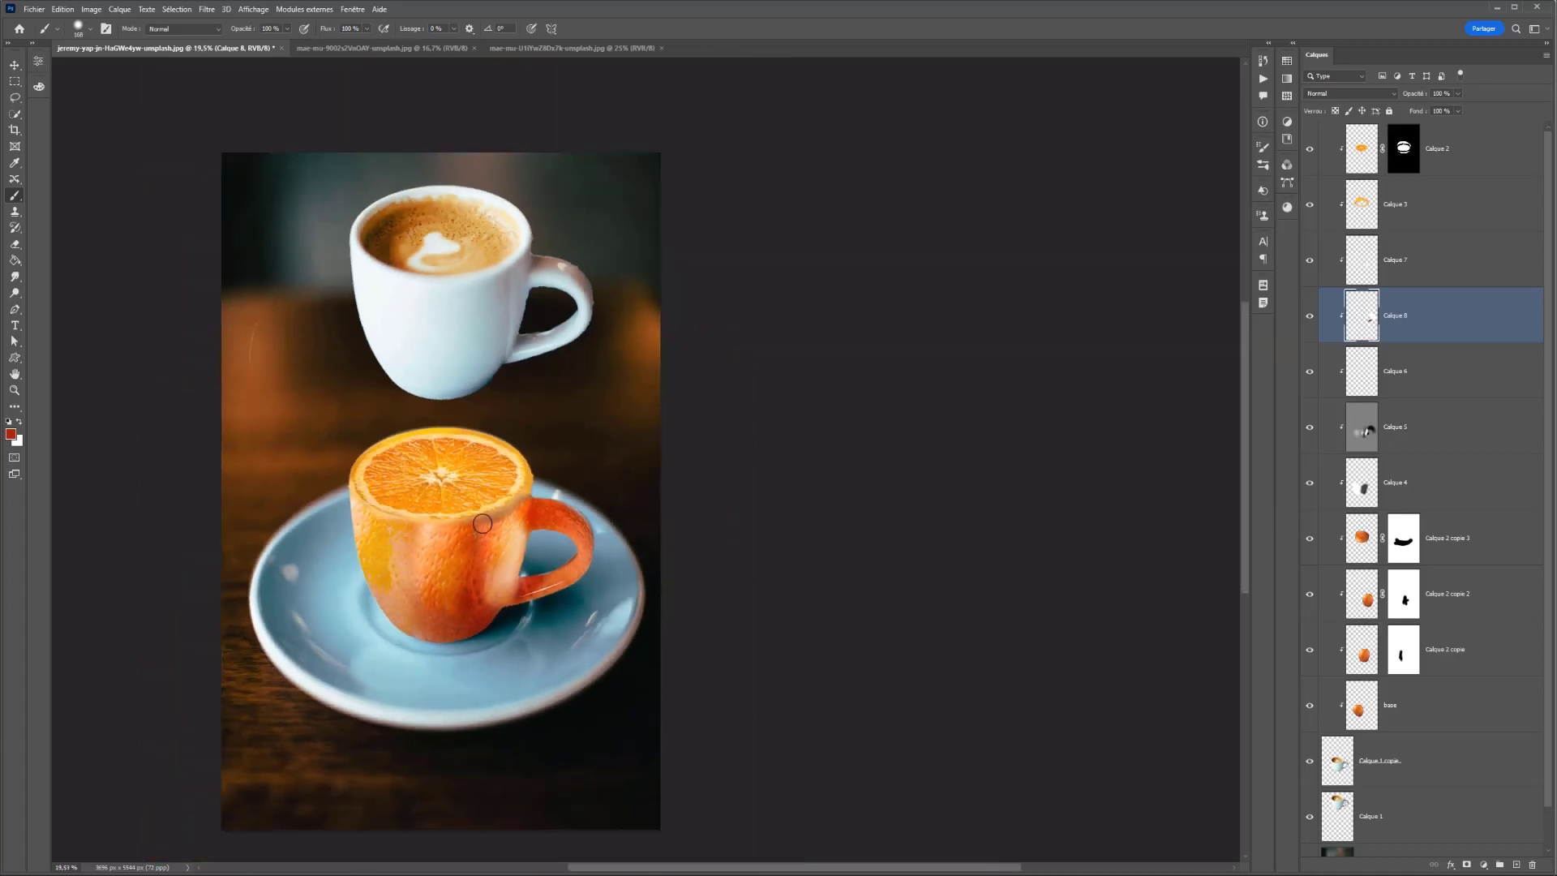
Tint the cup's lower edge dark red, undo the light-orange dab, and brush white beside the cup's upper rim on Calique 8
mouse_move(511, 638)
mouse_down()
mouse_move(543, 638)
mouse_move(479, 661)
mouse_move(528, 621)
mouse_up()
alt+click(520, 547)
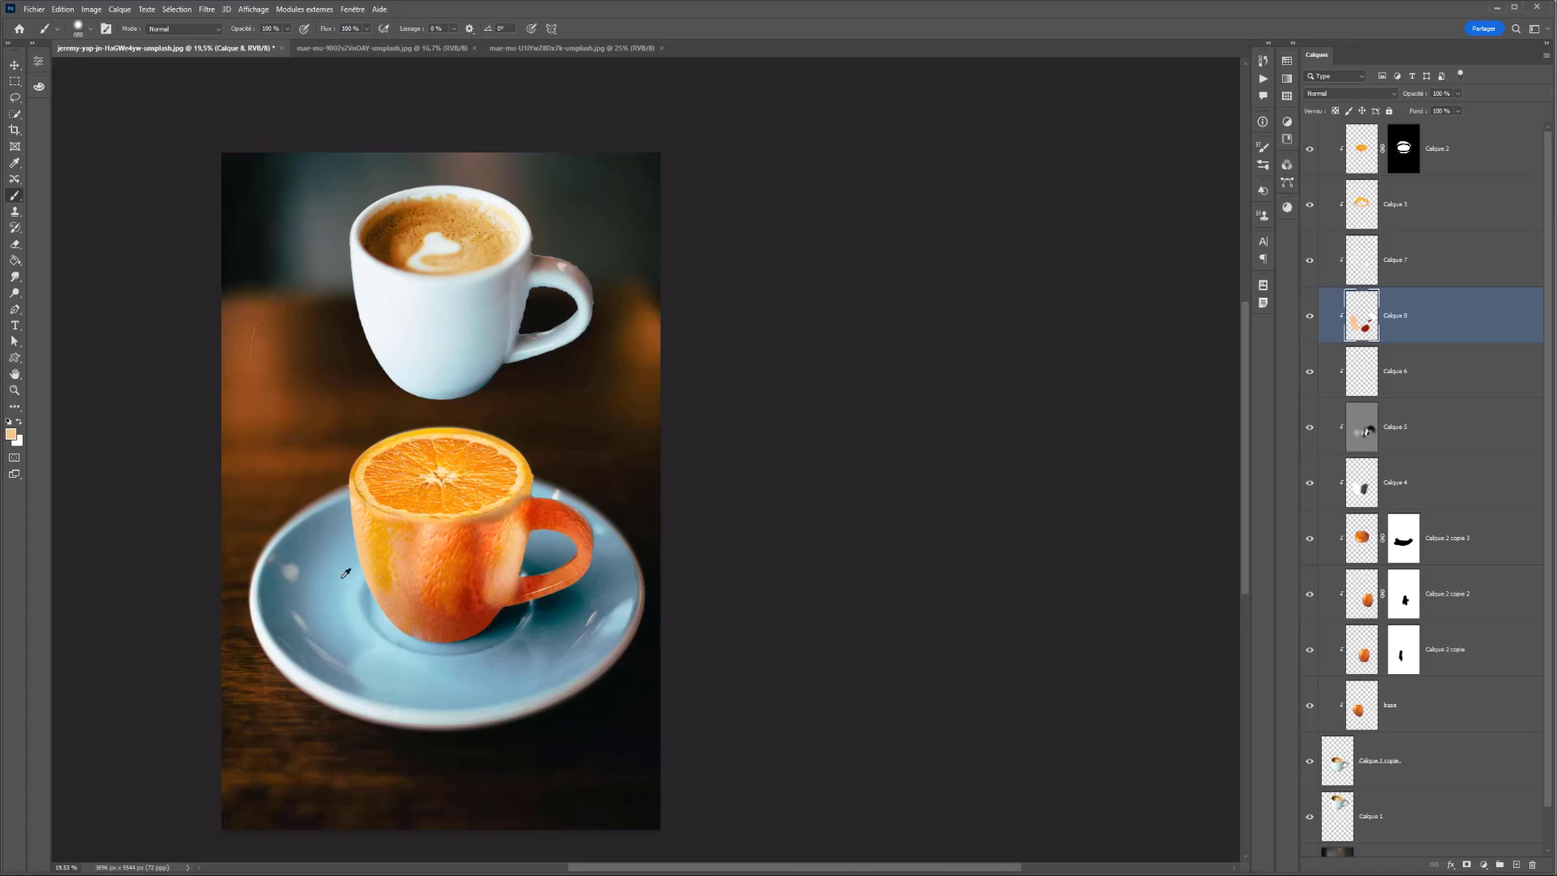
key(ctrl+z)
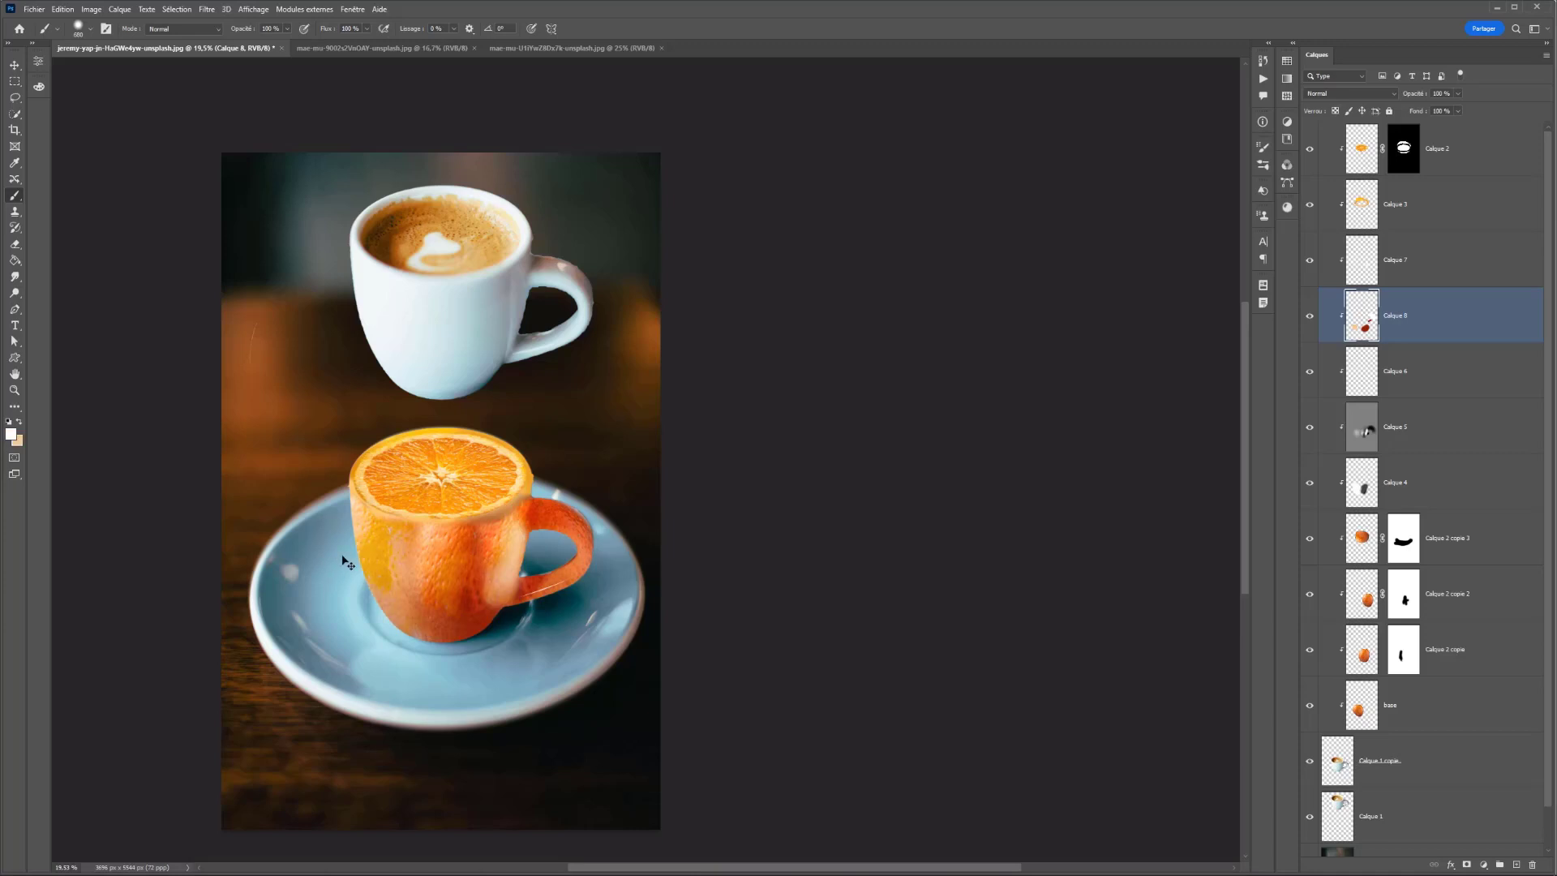
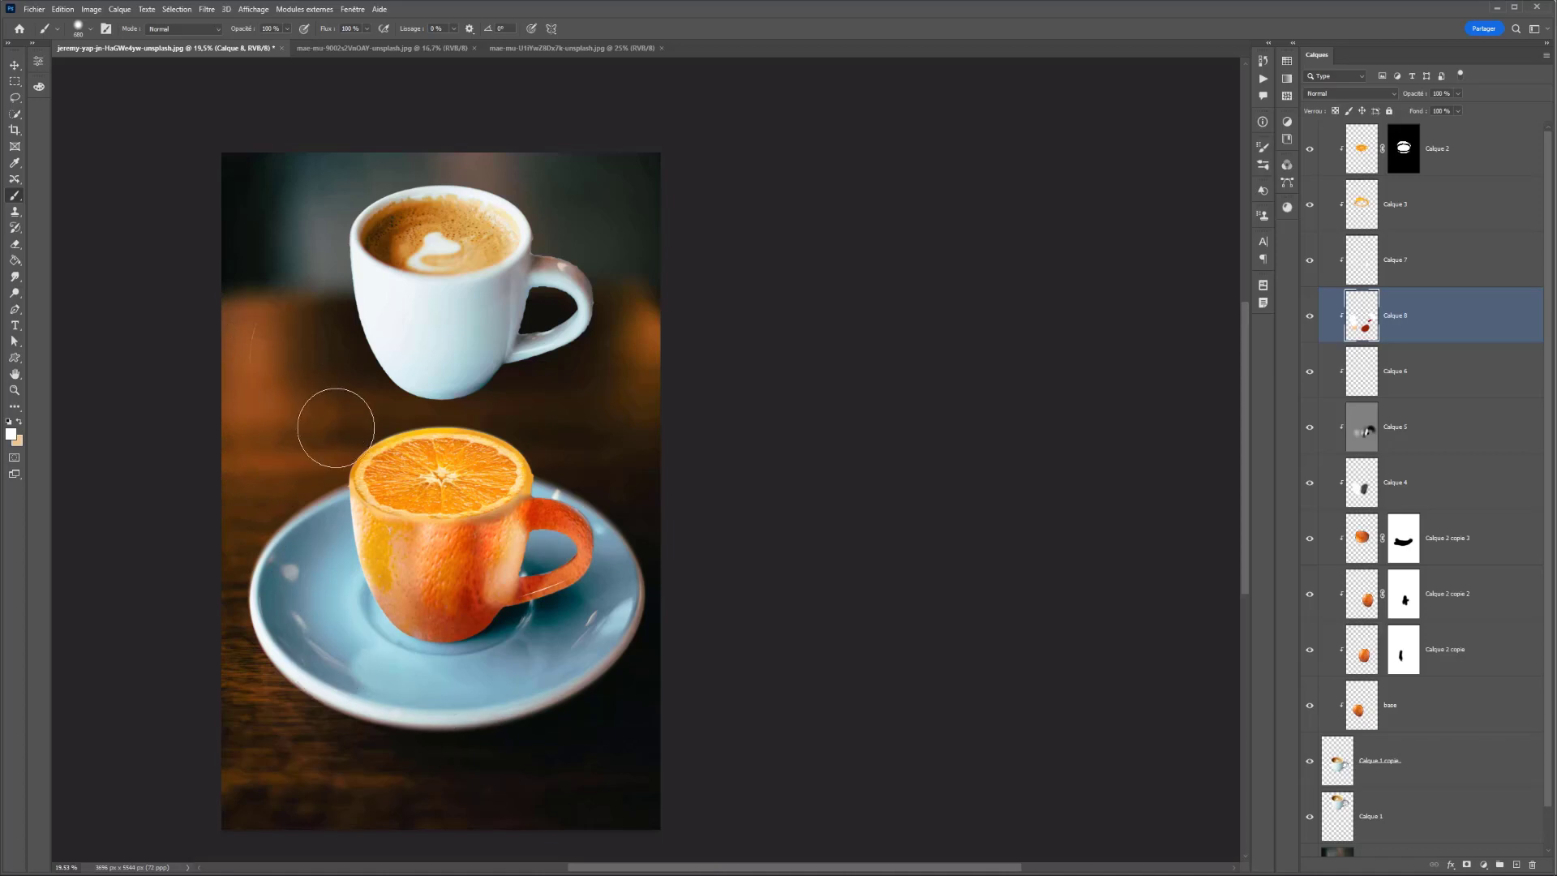
drag(333, 418, 354, 417)
Add a new clipped layer above Calique 2 and brush a soft white highlight onto the orange slice's outer rim
click(1421, 144)
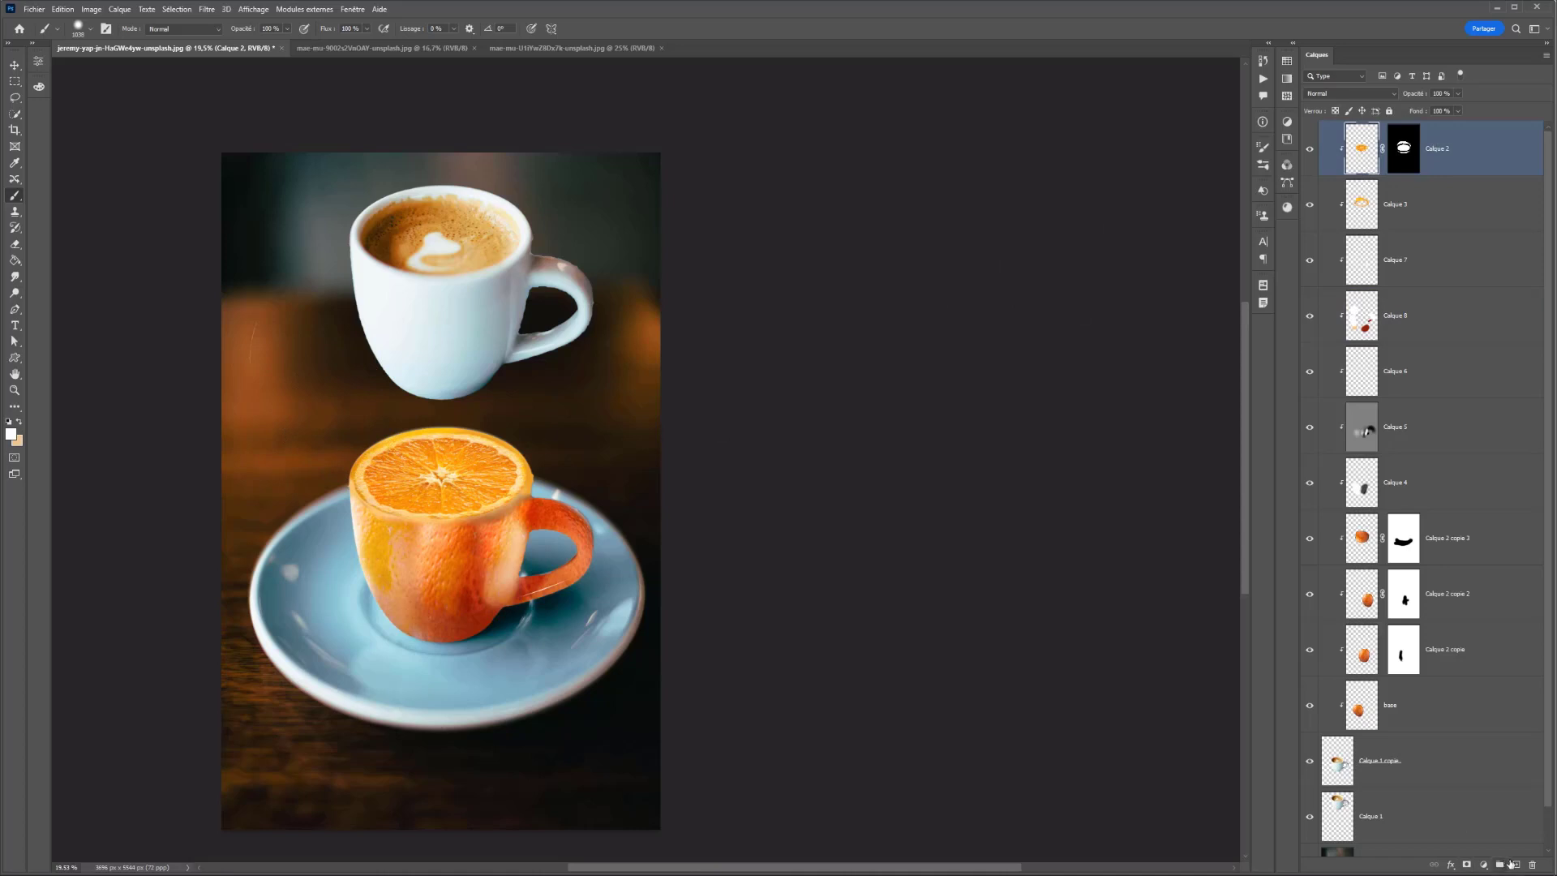
click(1513, 864)
alt+click(1373, 171)
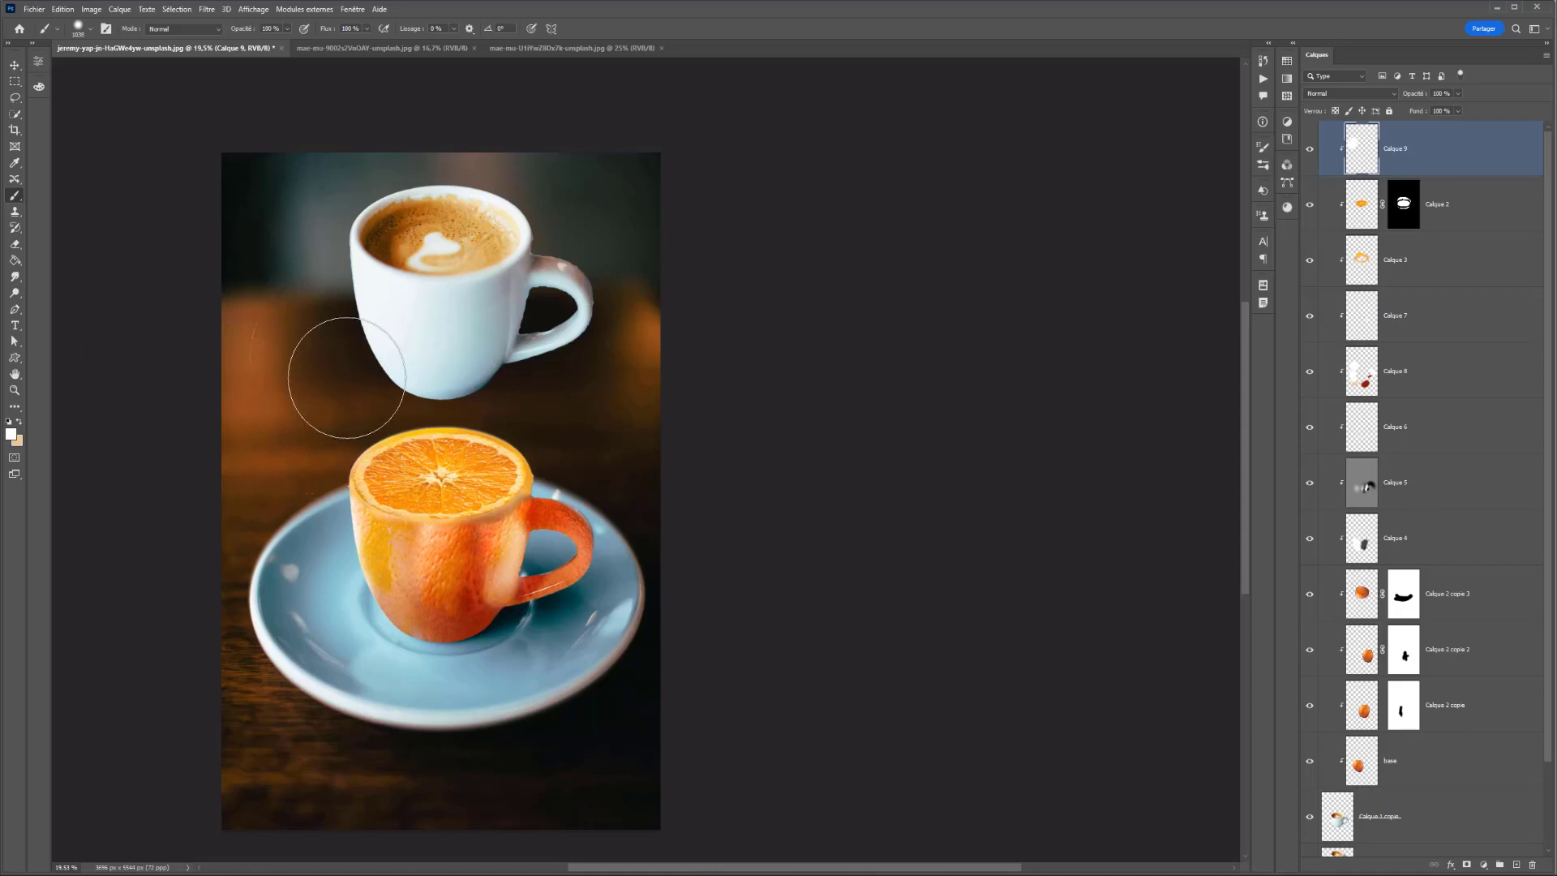
key(x)
key(d)
Sample dark red from the cup and shade the slice's rim on the handle side with a soft 414 px brush
alt+click(480, 605)
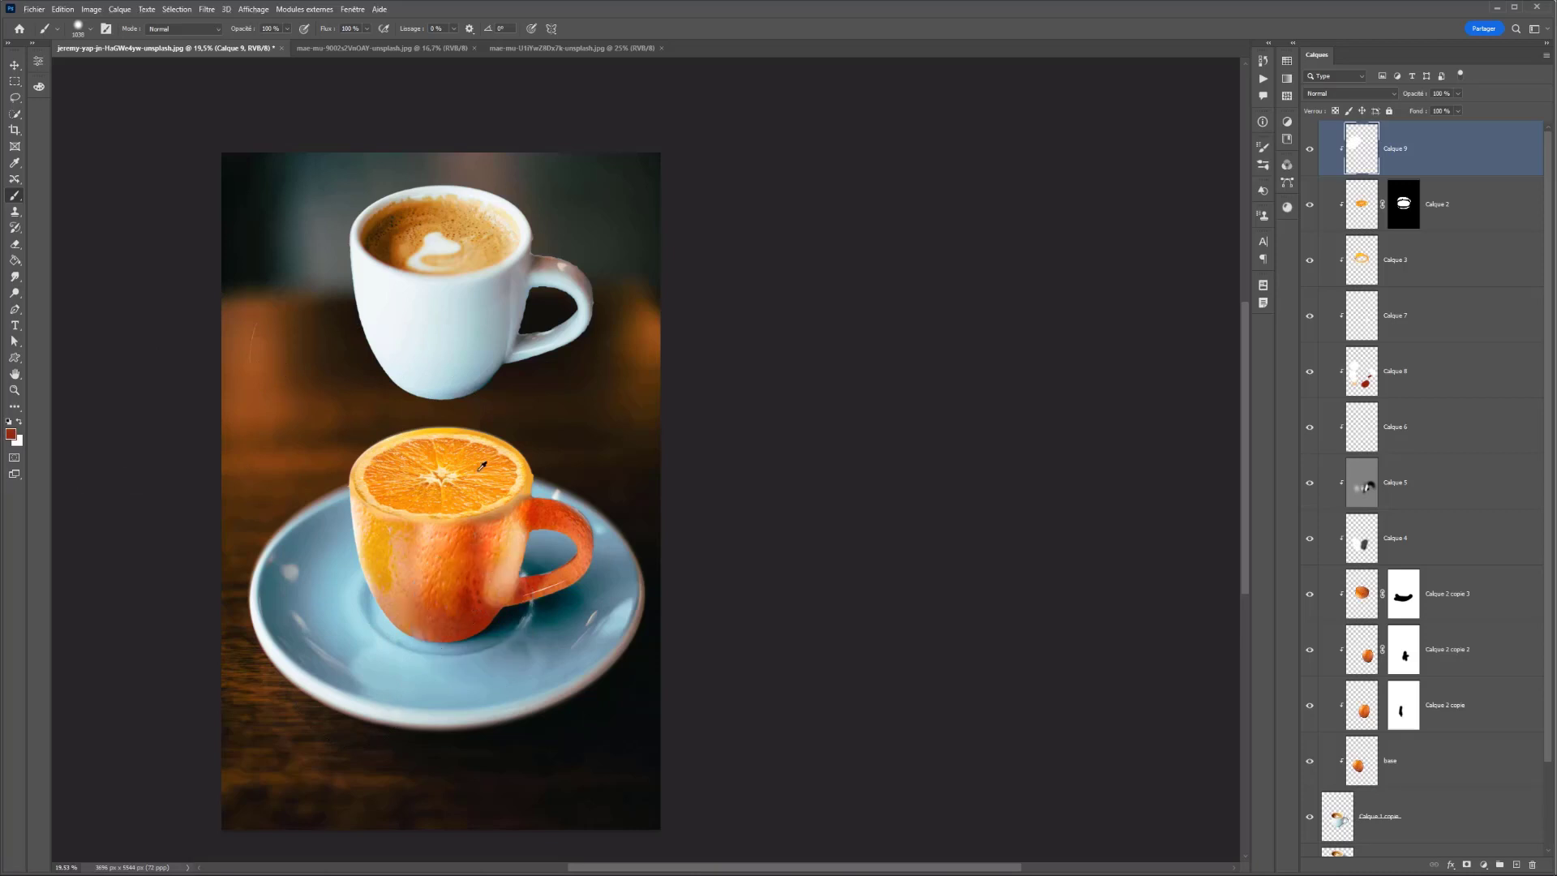
click(565, 408)
mouse_move(580, 443)
mouse_down()
mouse_move(598, 445)
mouse_move(538, 441)
mouse_up()
key(ctrl+z)
right_click(542, 443)
click(662, 502)
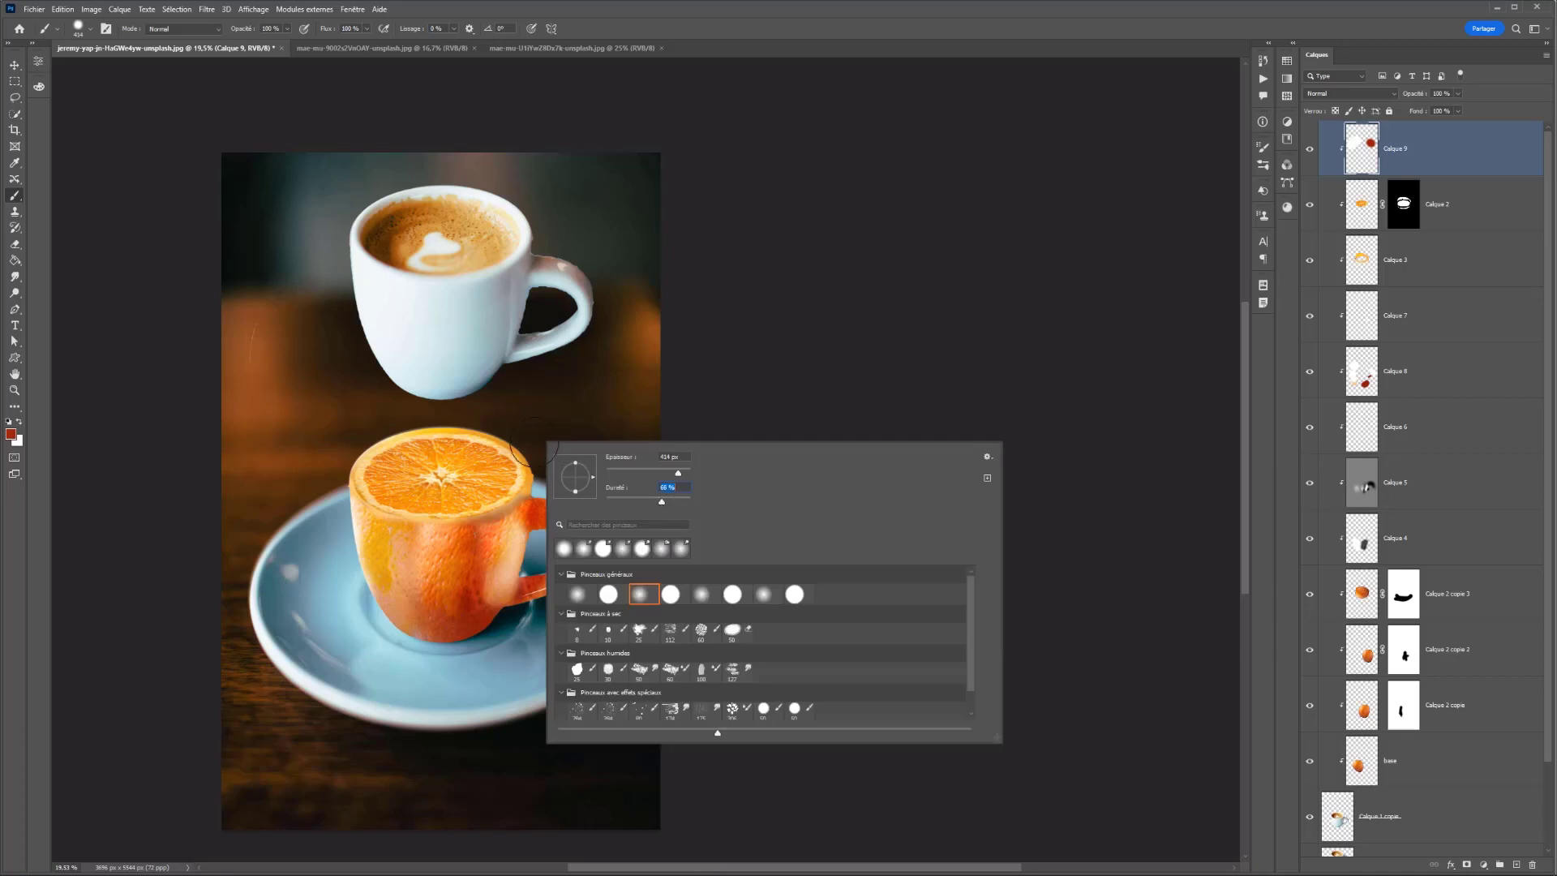
click(537, 436)
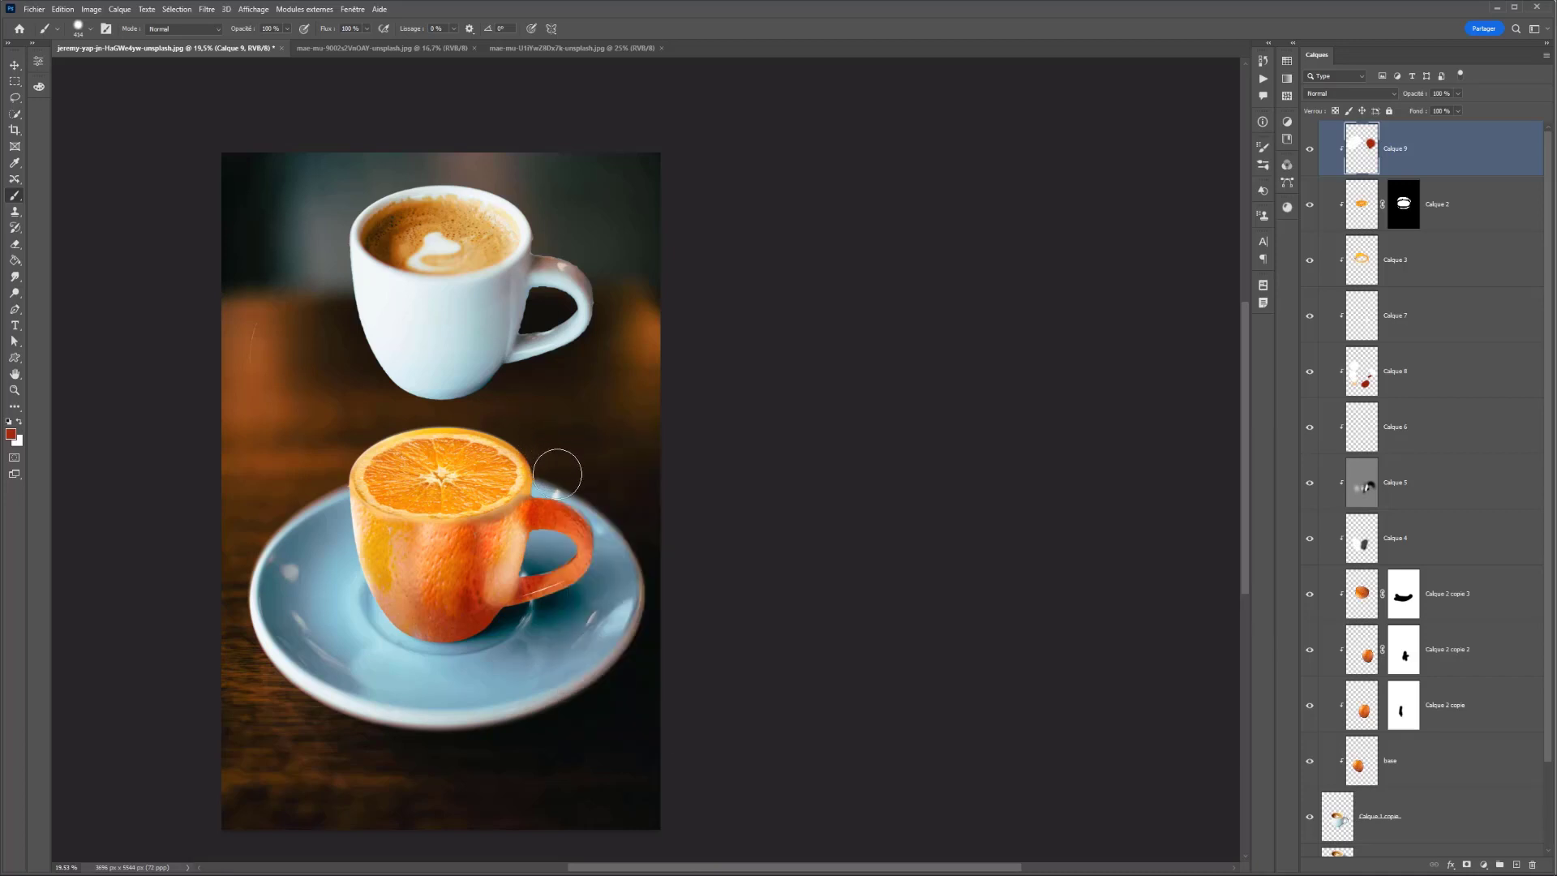
Delete the white reference cup layer Calique 1
scroll(502, 536, down, 3)
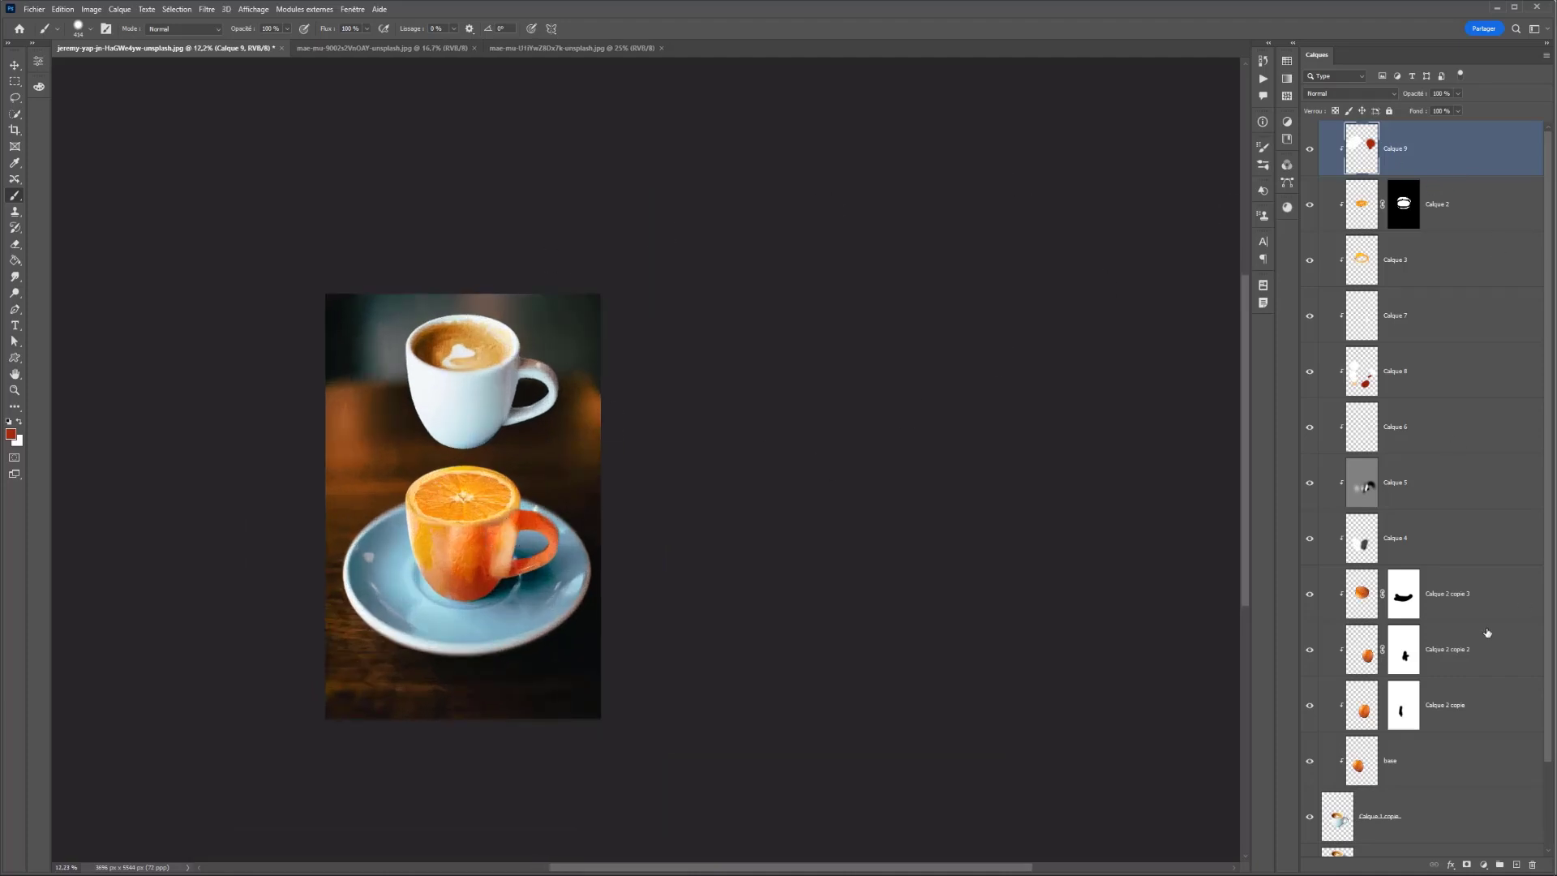
scroll(1406, 839, down, 1)
click(1382, 826)
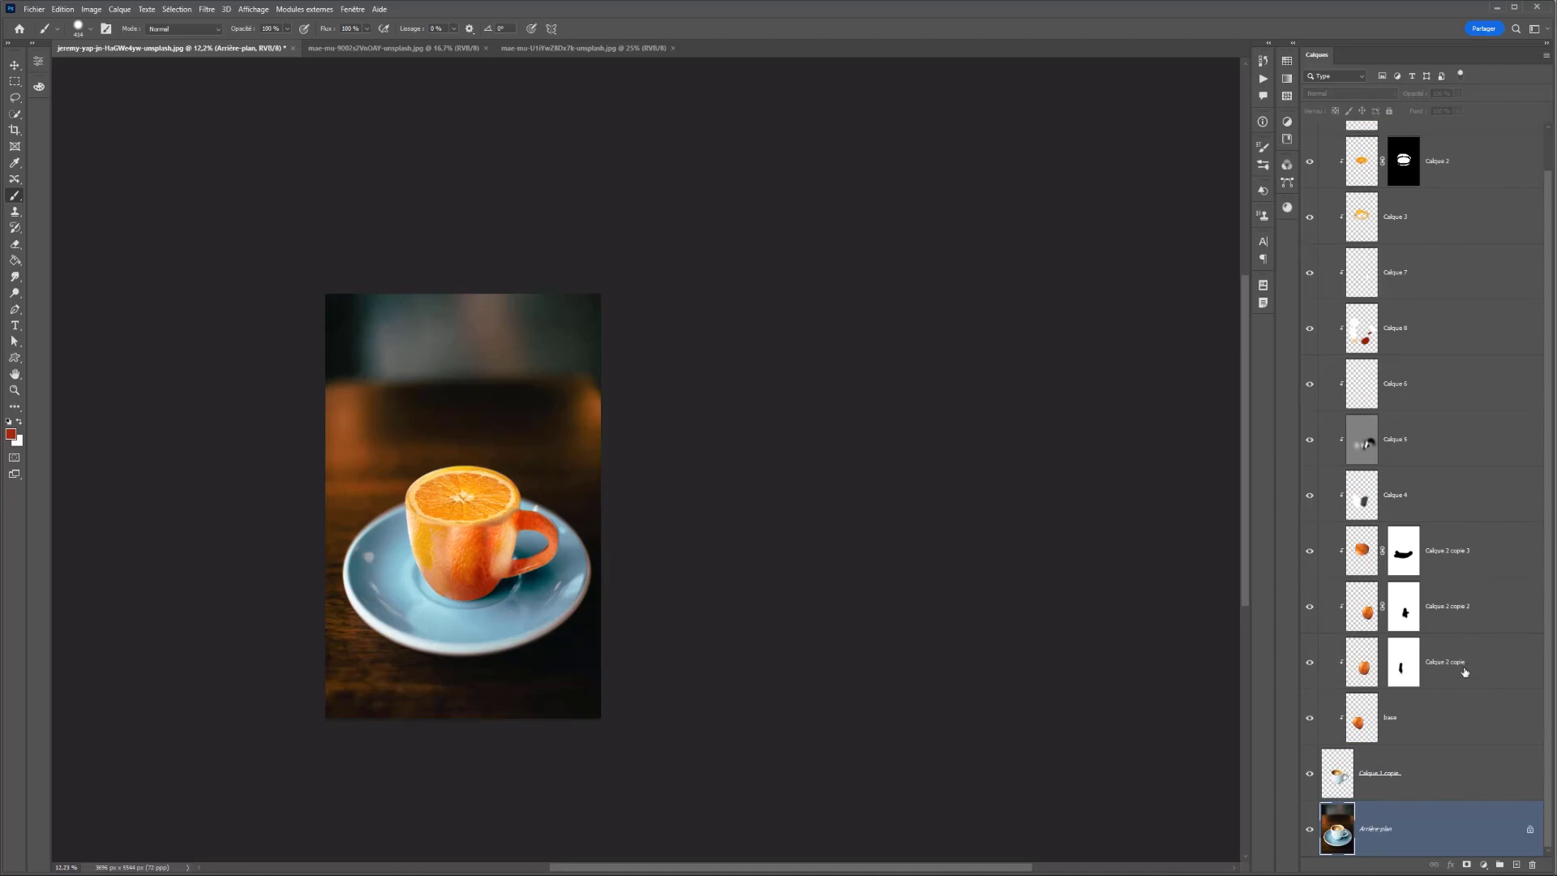
Group all the orange cup layers, from the cup copy up to Calique 9
click(1422, 762)
scroll(1428, 748, up, 1)
shift+click(1427, 150)
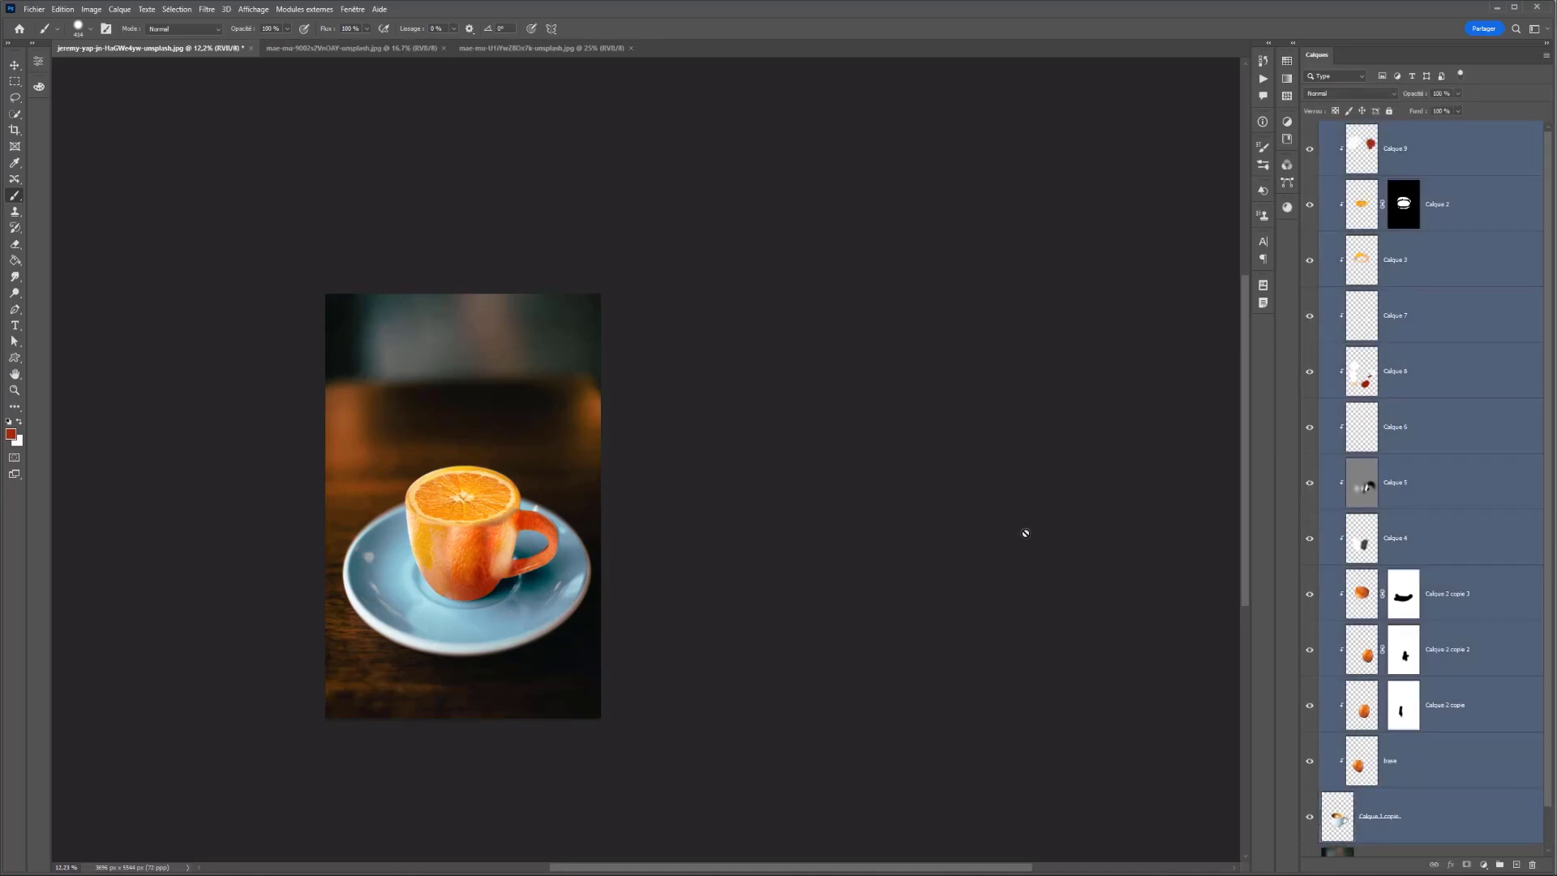
key(ctrl+g)
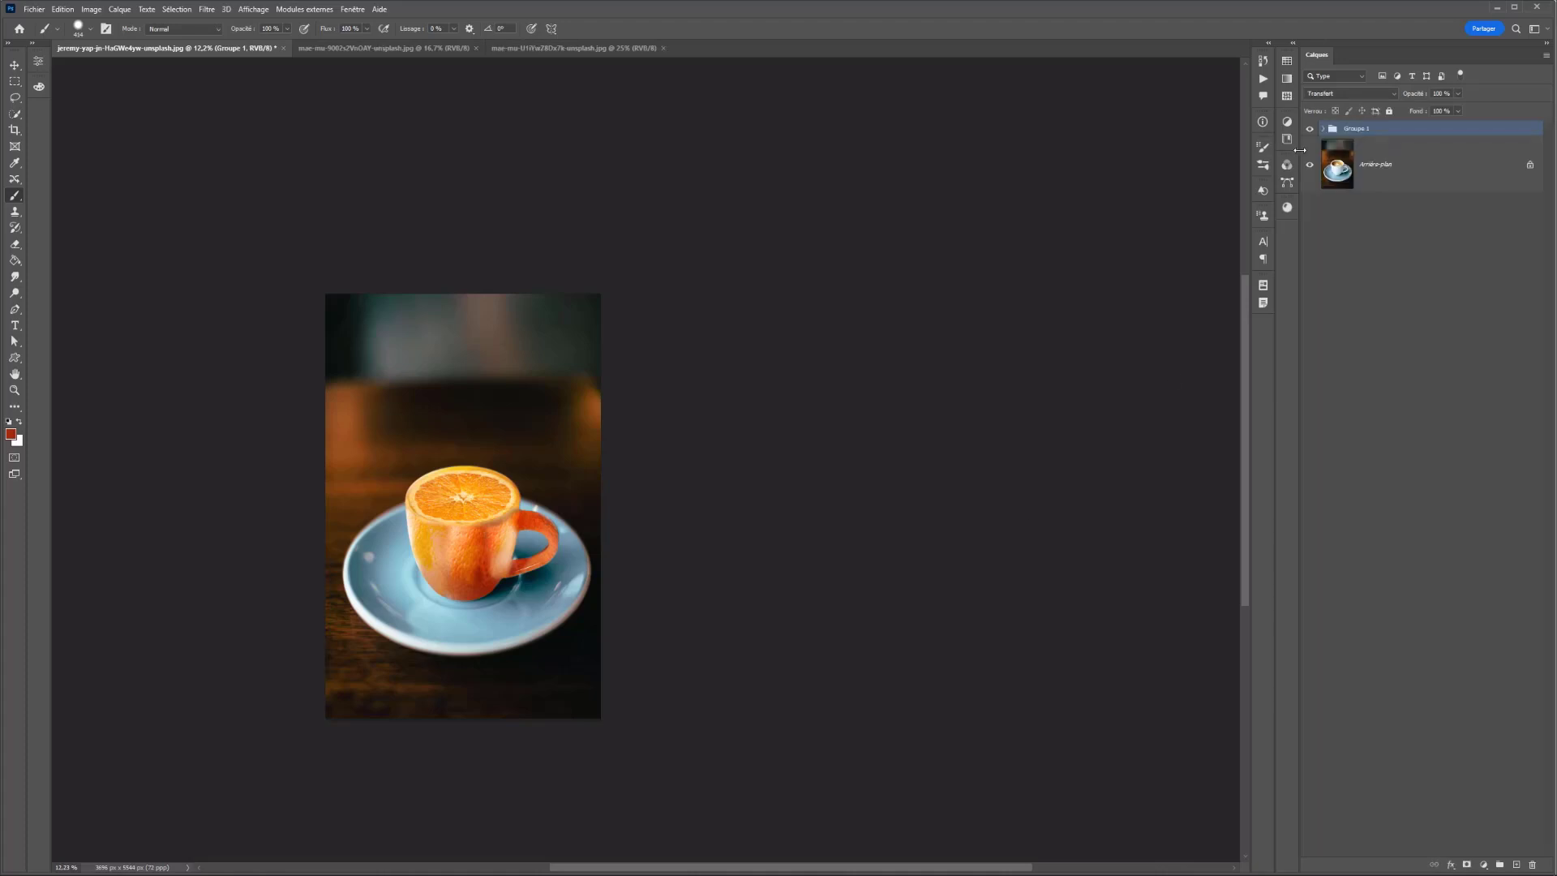
Add a Levels adjustment clipped to Groupe 1 and brighten the cup's midtones slightly
click(1485, 865)
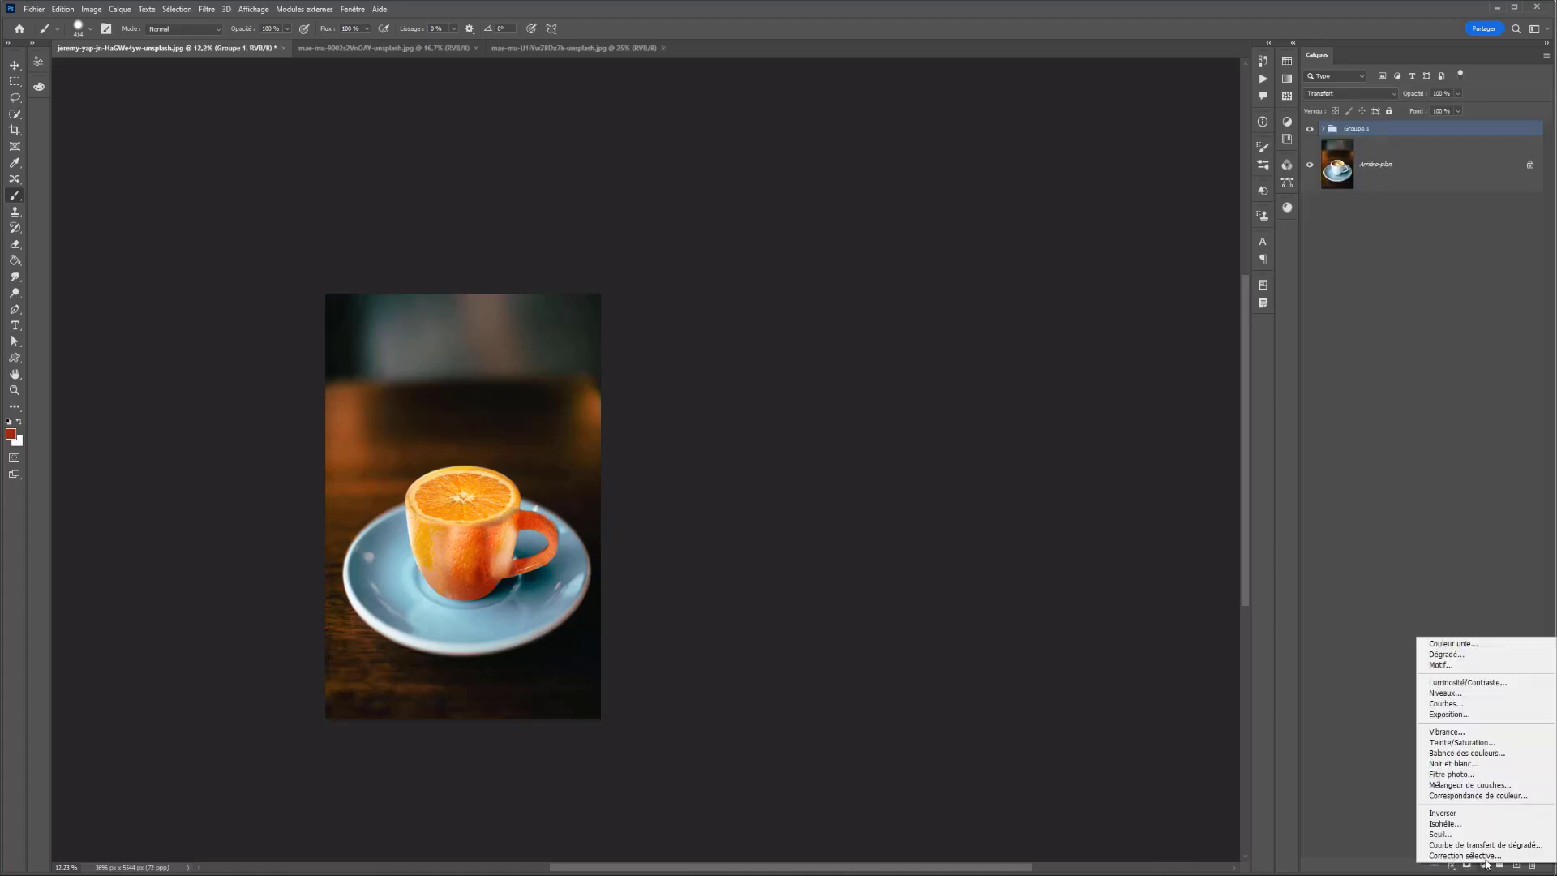
click(1457, 694)
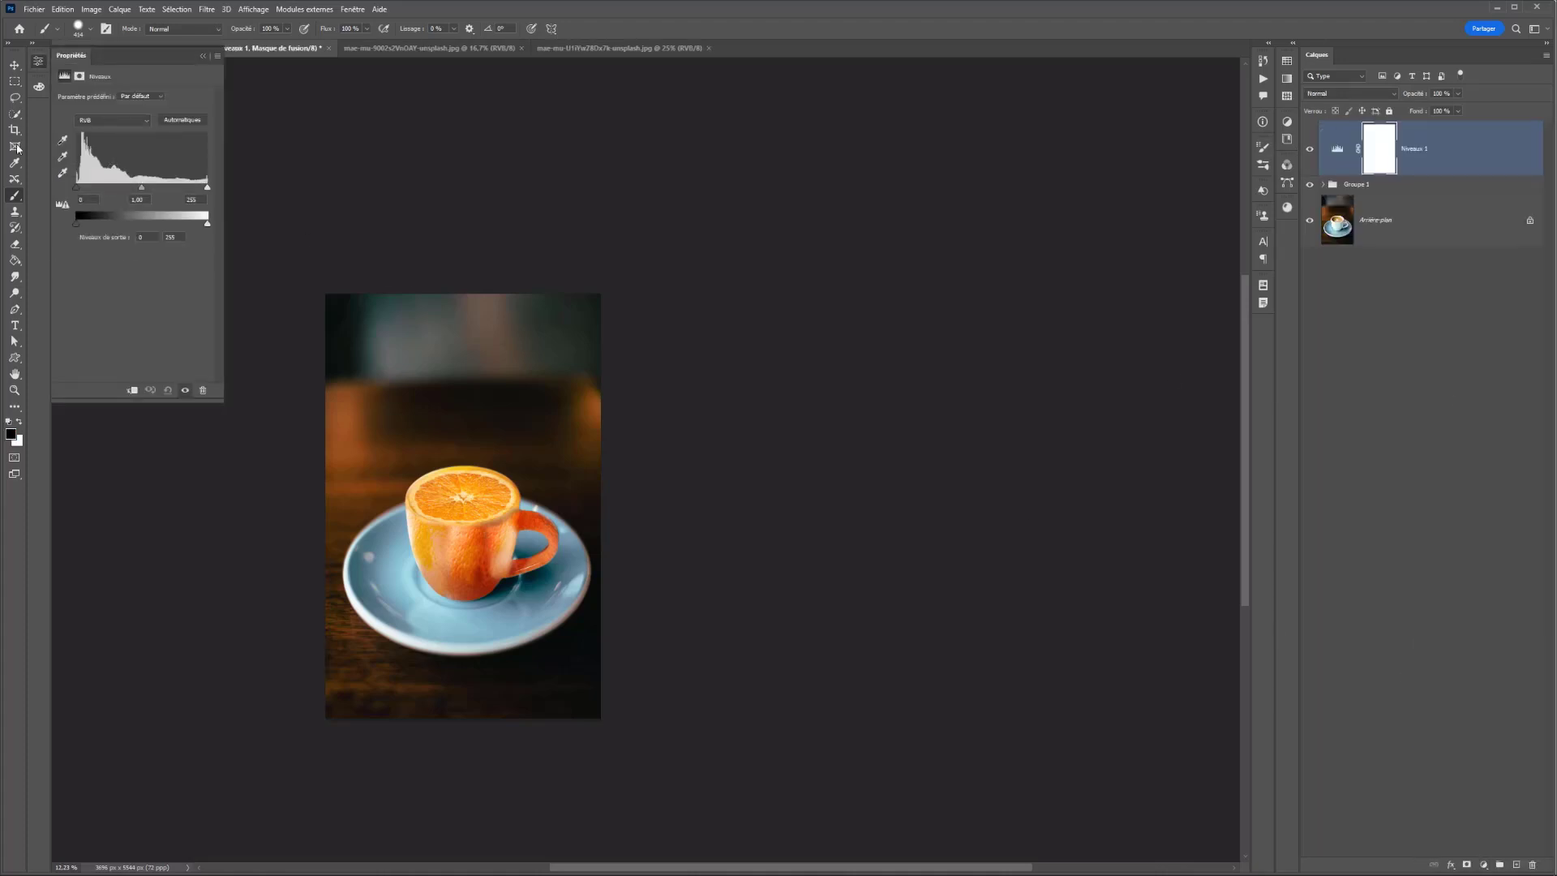
drag(144, 189, 213, 183)
click(132, 391)
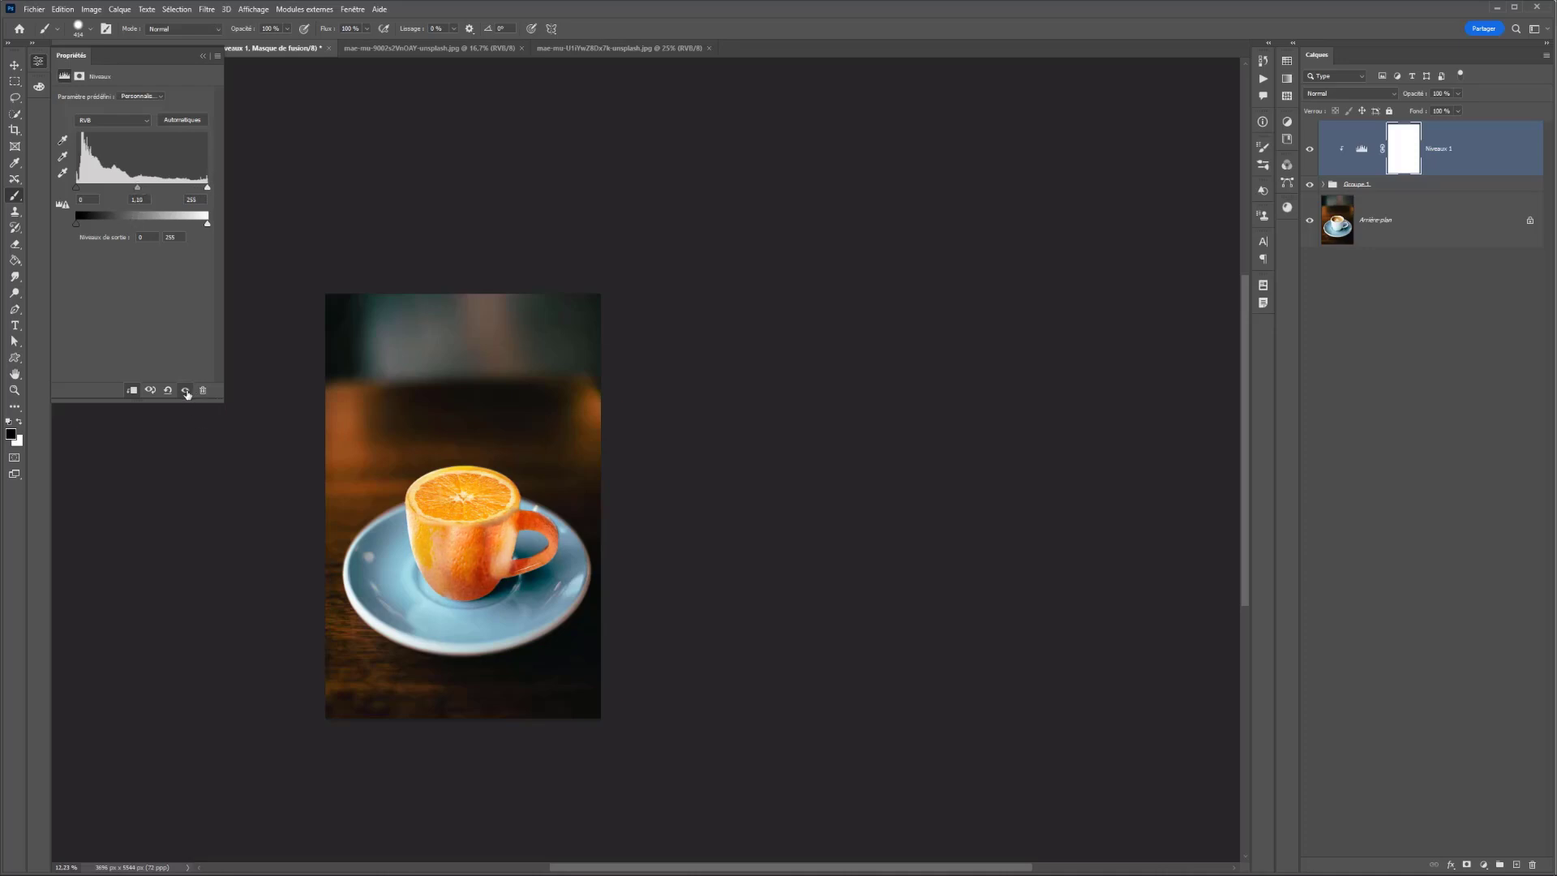
Add a second, unclipped Levels adjustment for the whole image, darkening the midtones slightly and lowering the white input to about 240
click(1485, 864)
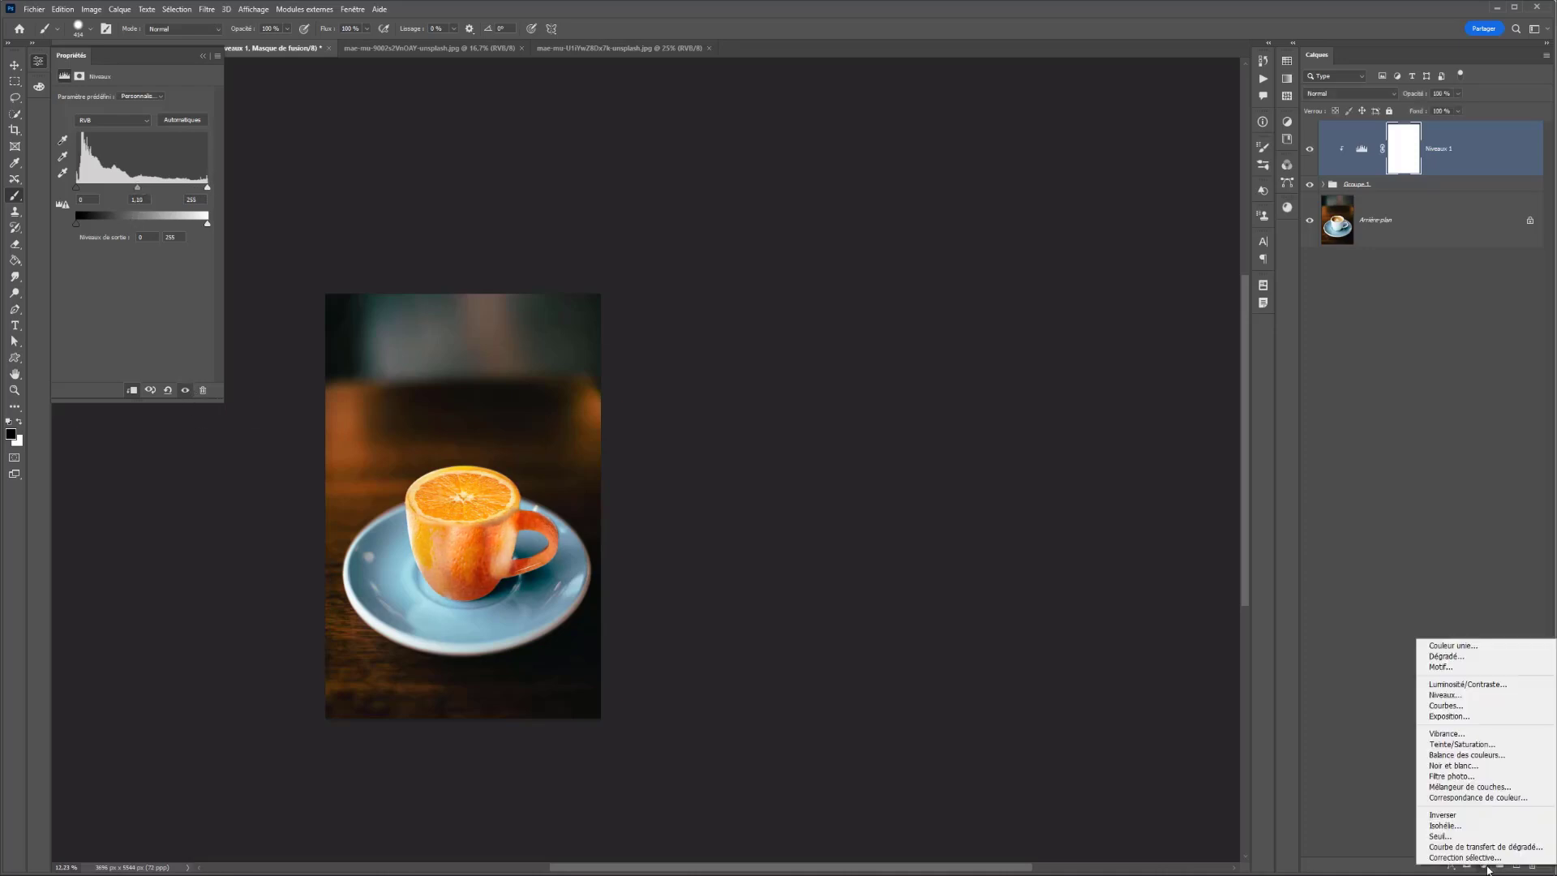
click(1446, 695)
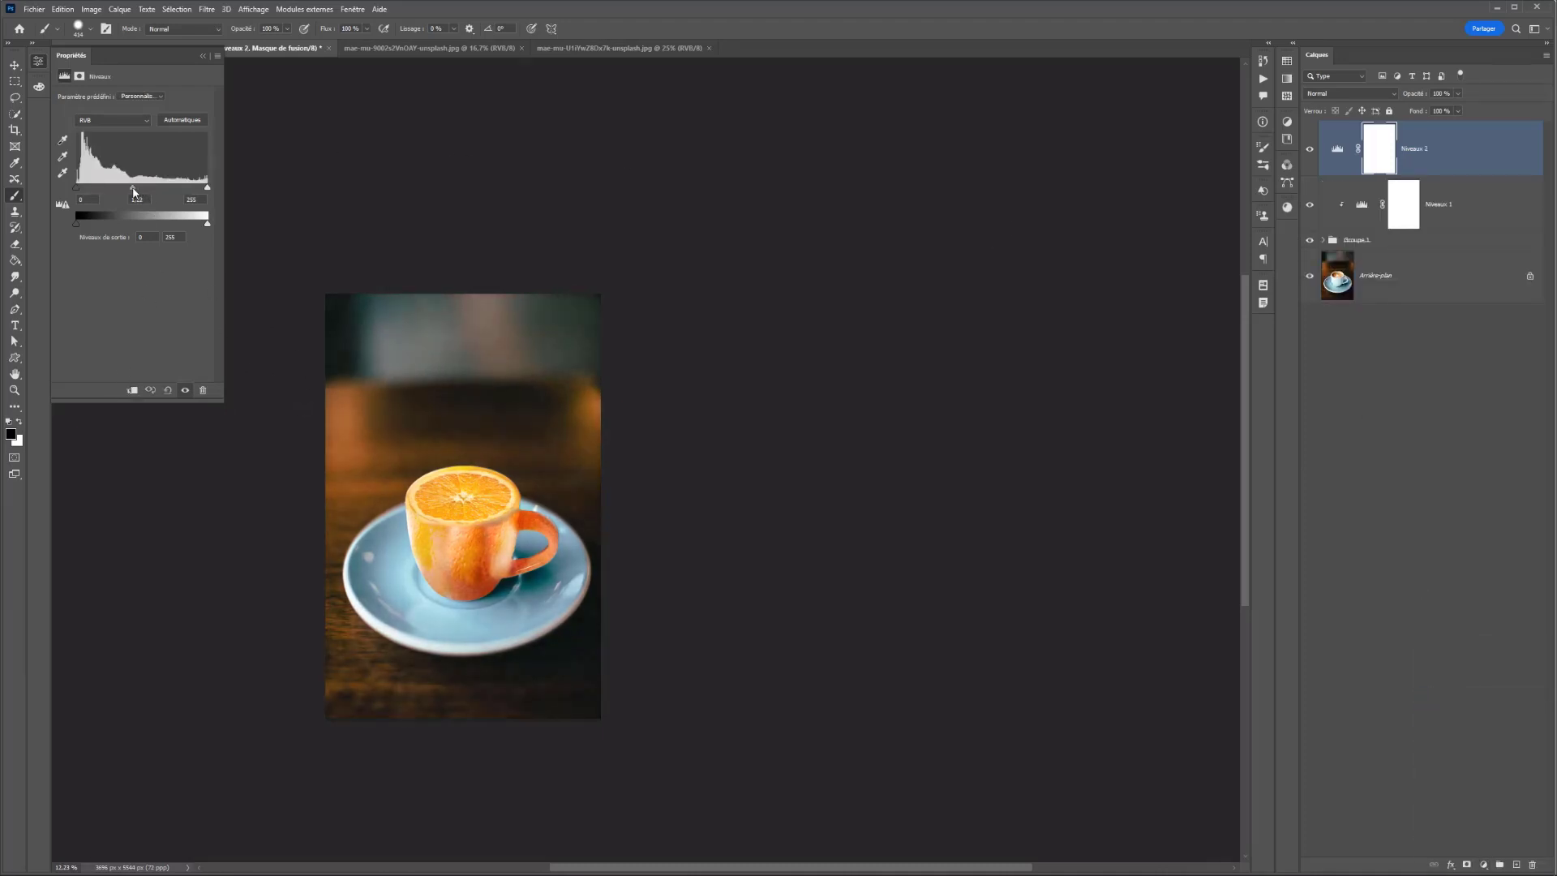
drag(141, 193, 147, 191)
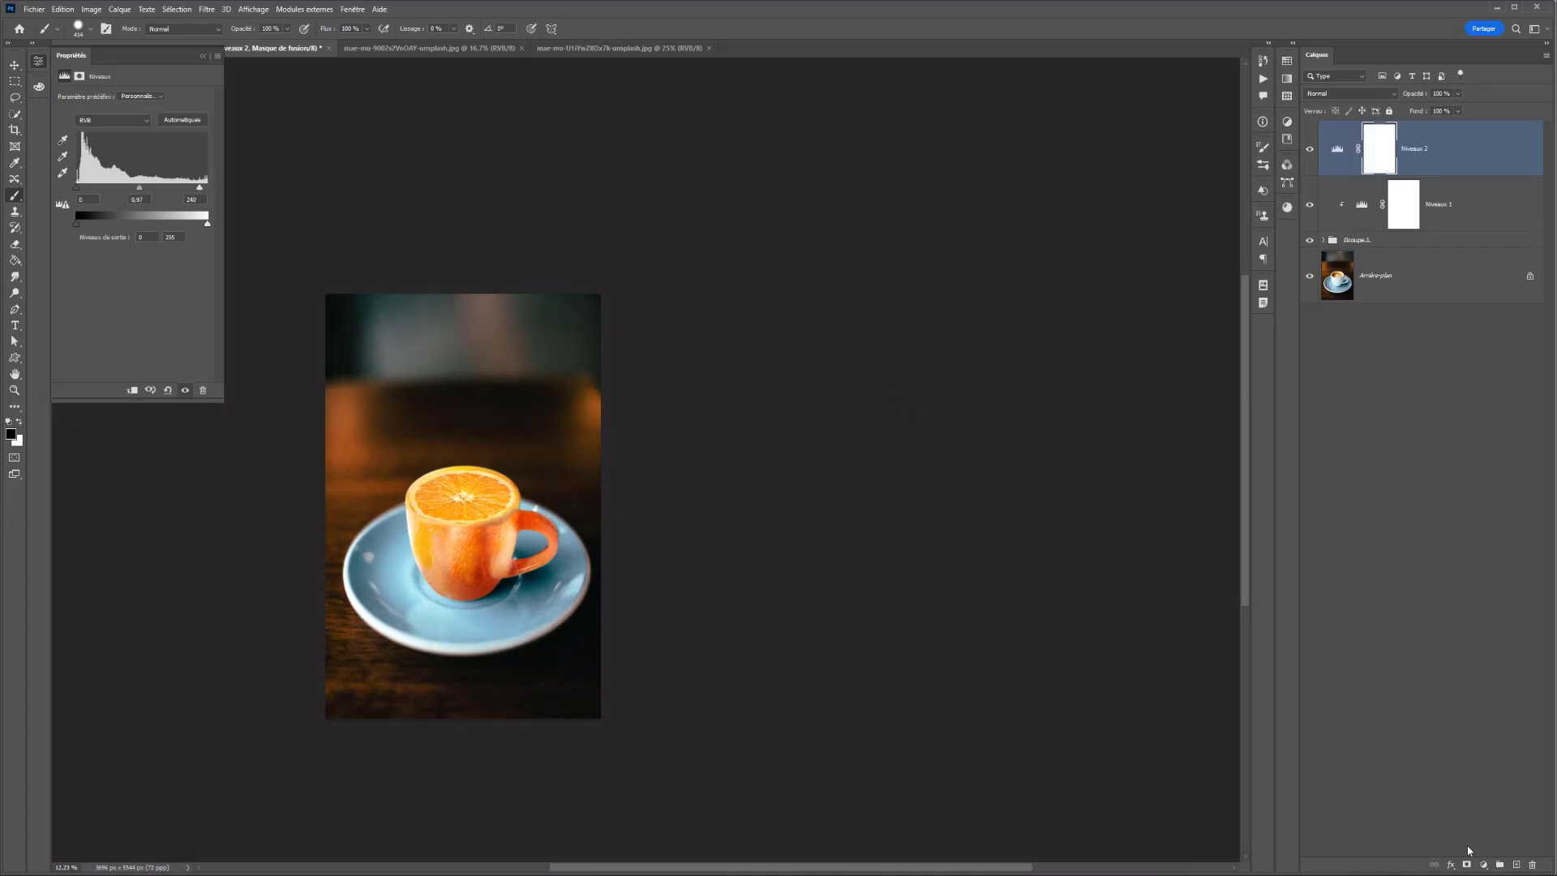
Add a Color Lookup adjustment above the Levels layers and step through the 3D LUTs to Crisp_Winter.look
click(1485, 866)
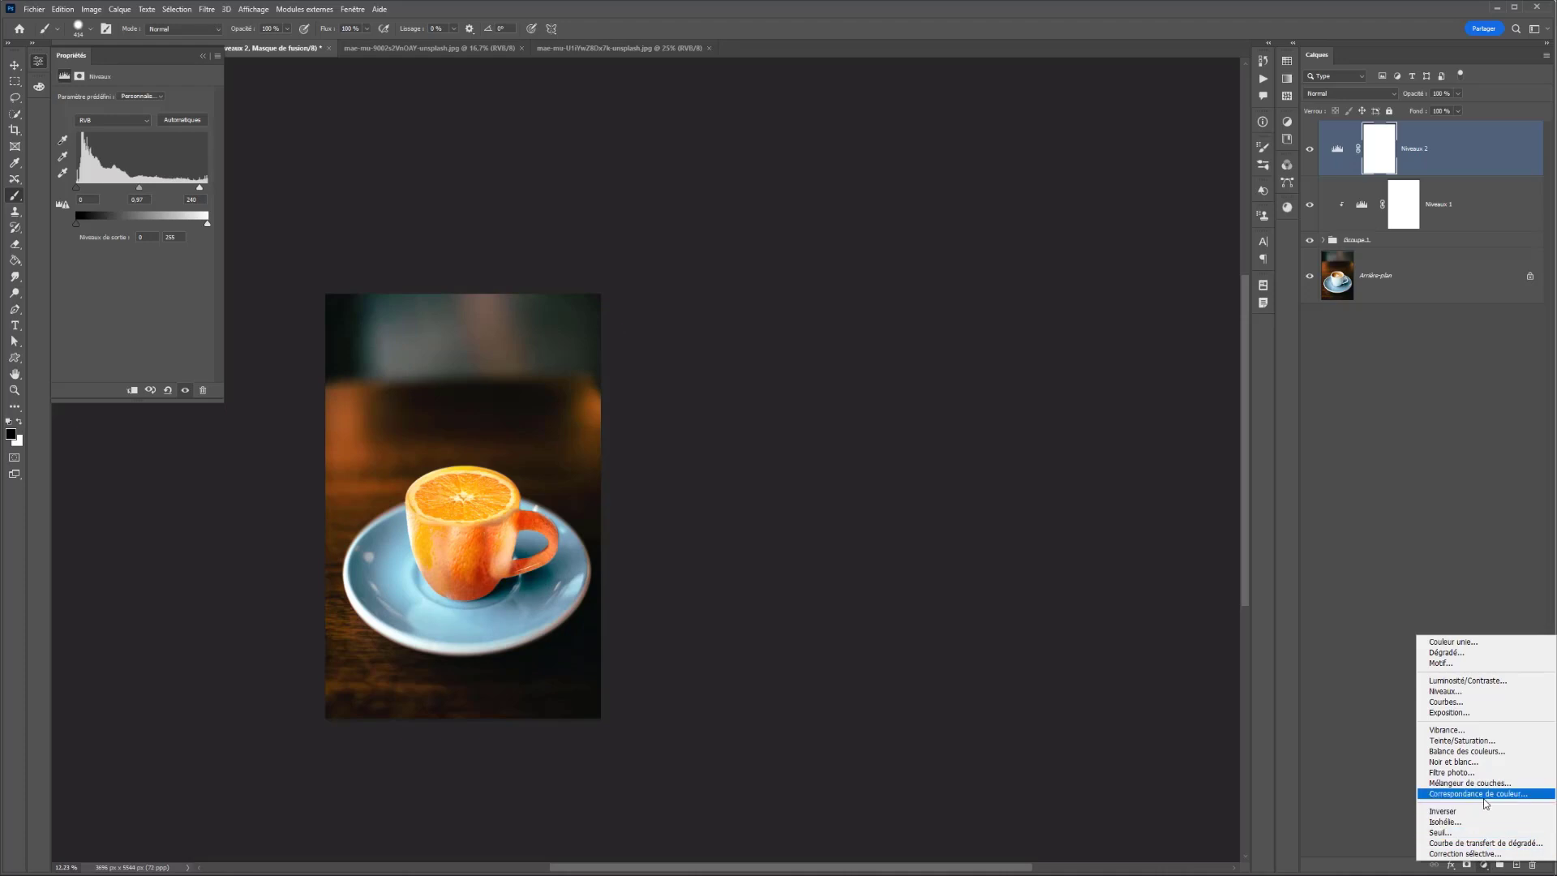
click(1484, 799)
click(170, 98)
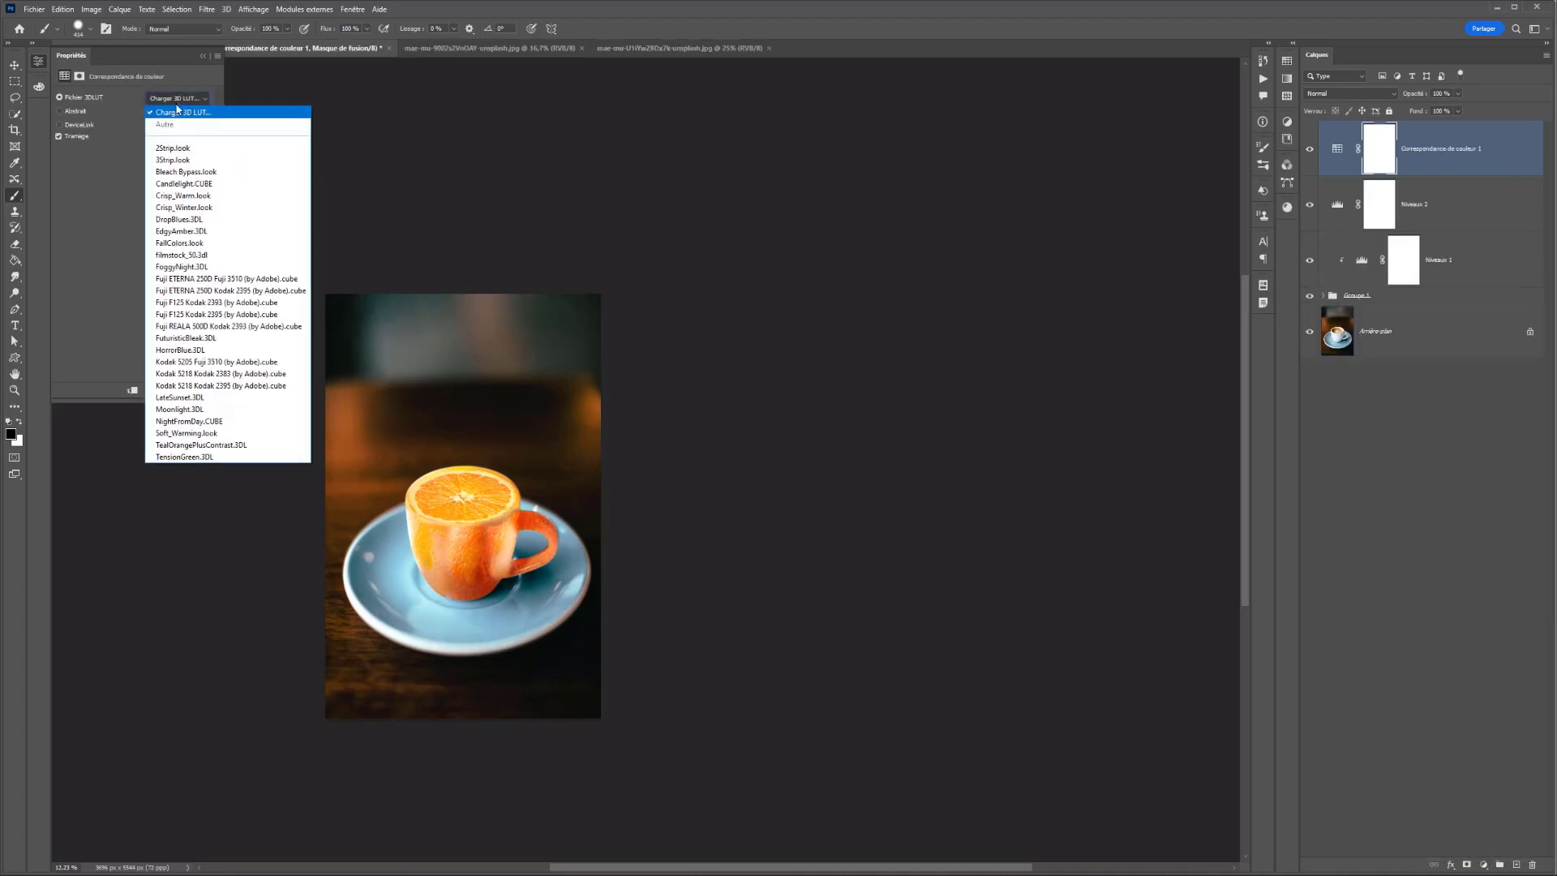
click(177, 109)
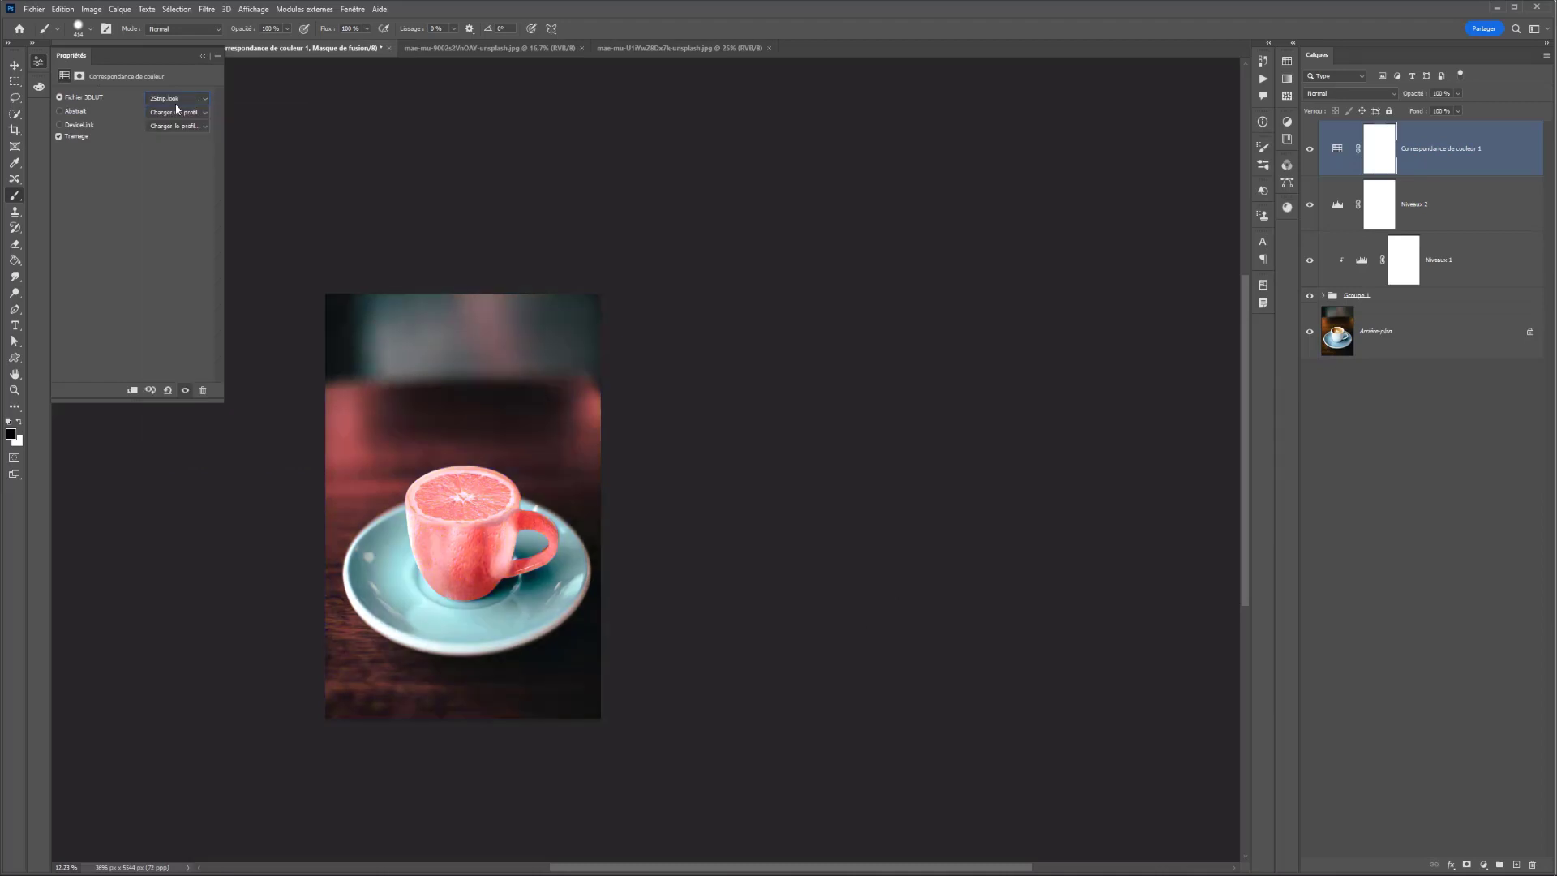
key(Down)
key(Down)
key(Down)
key(Down)
key(Down)
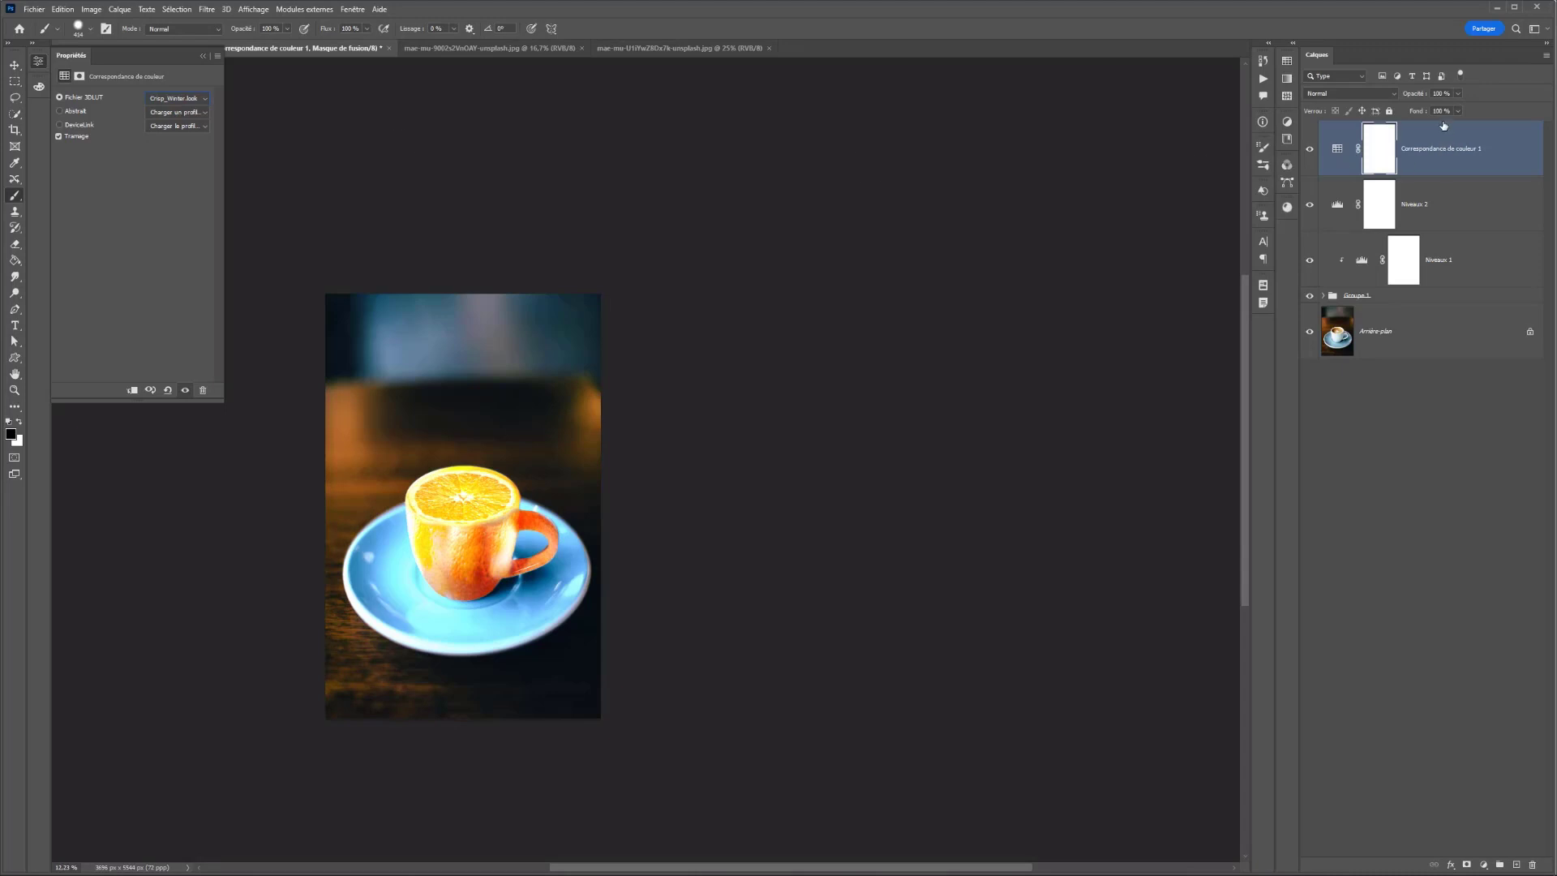
Lower the Color Lookup layer's opacity to about 53%, comparing the image with and without it
drag(1436, 111, 1440, 111)
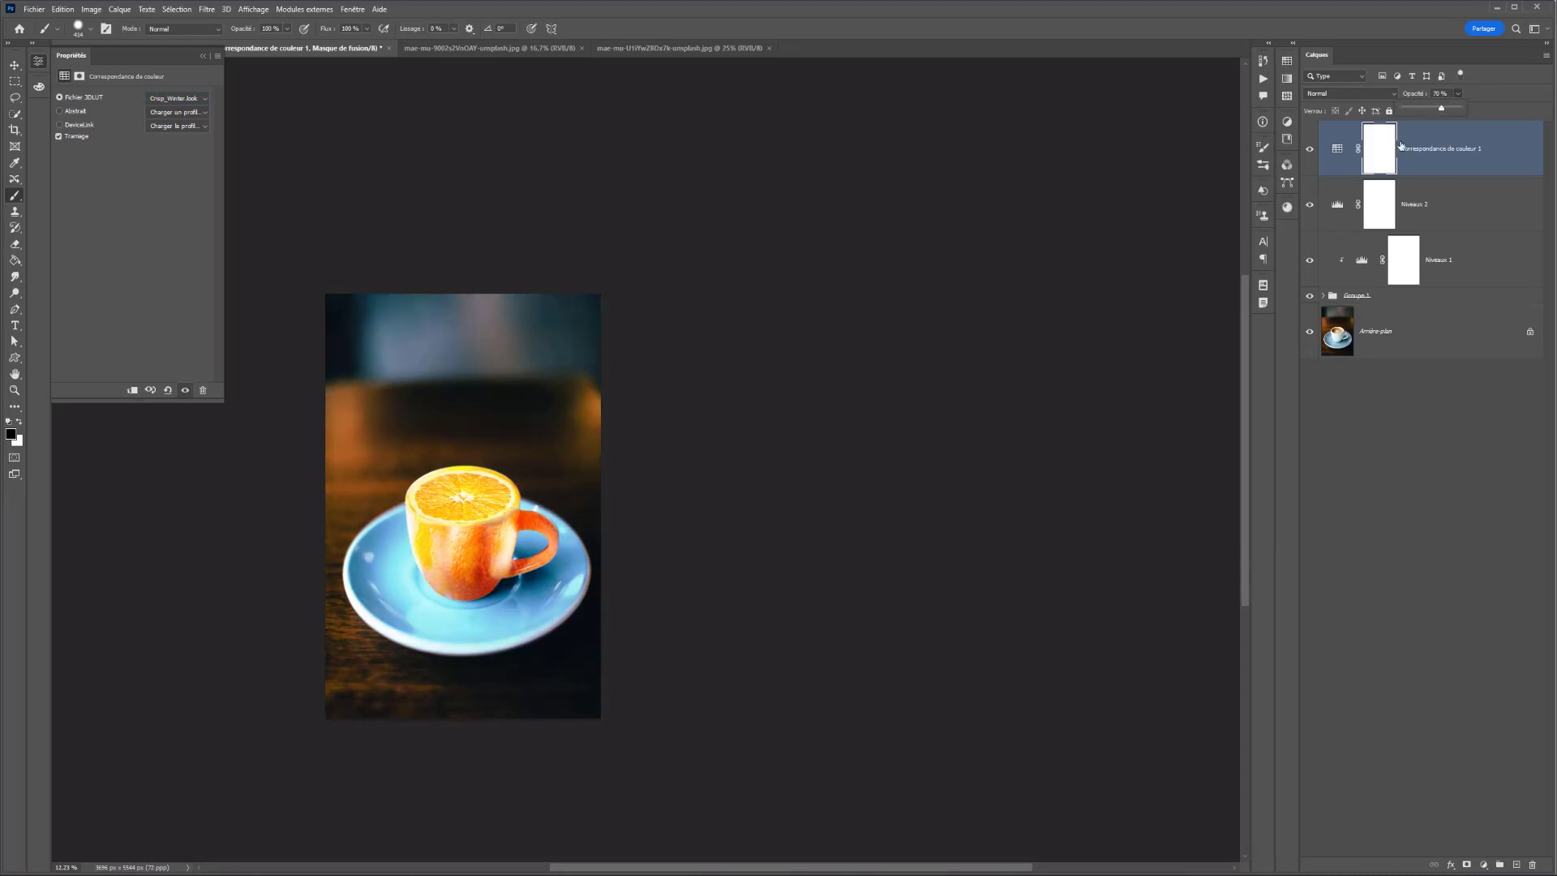
click(1312, 152)
click(1311, 151)
click(1460, 94)
drag(1447, 107, 1451, 110)
Try further 3D LUTs, settle on the Fuji ETERNA 250D look, and compare the image with and without it
double_click(178, 100)
scroll(175, 100, down, 3)
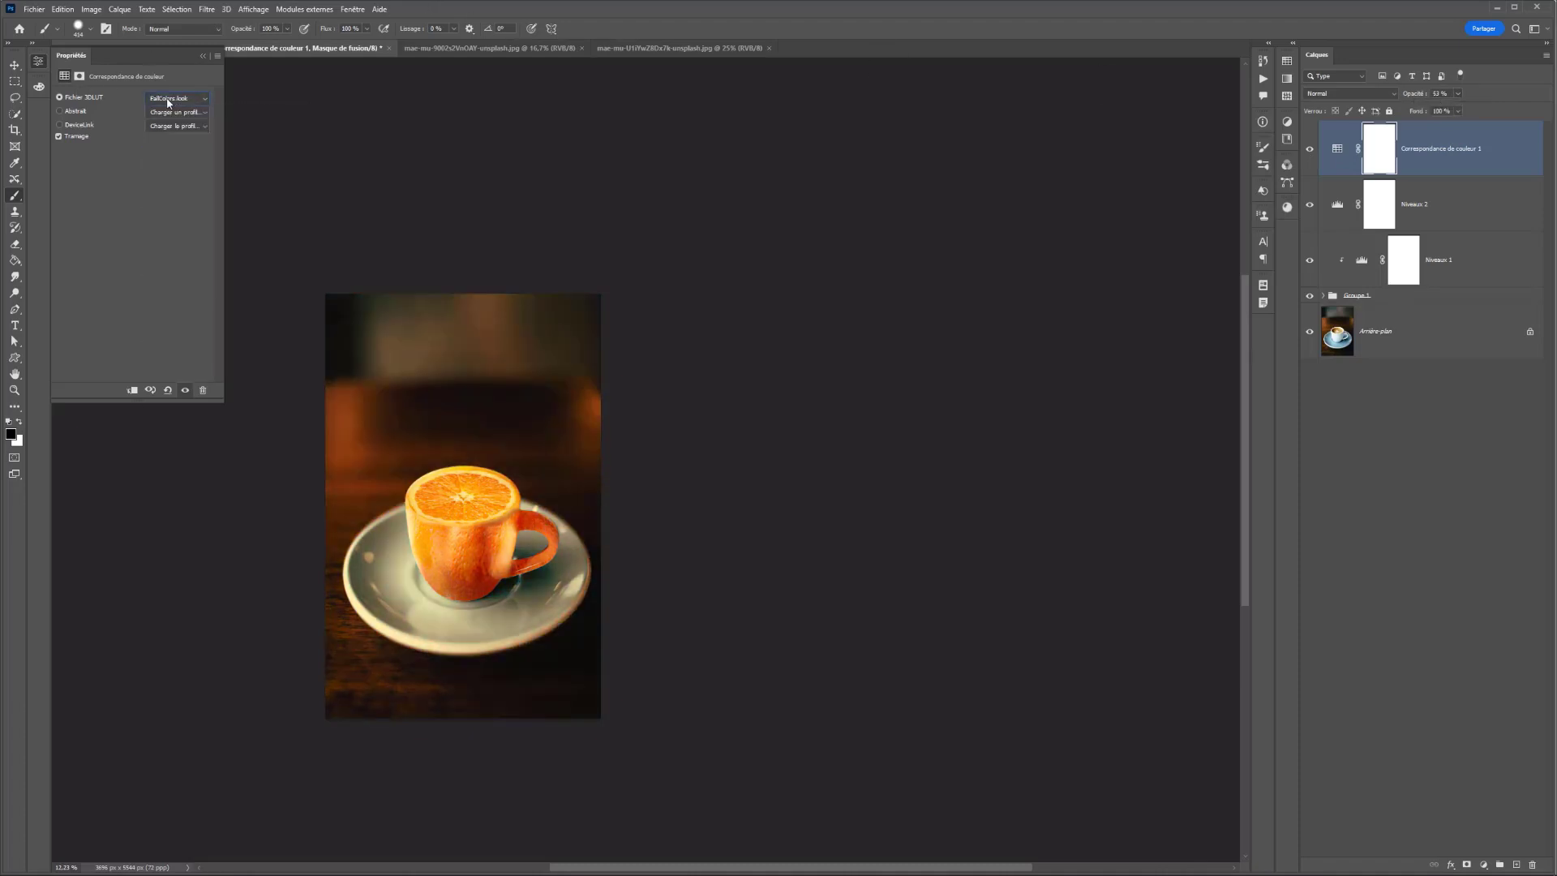
scroll(167, 103, up, 1)
scroll(168, 102, down, 3)
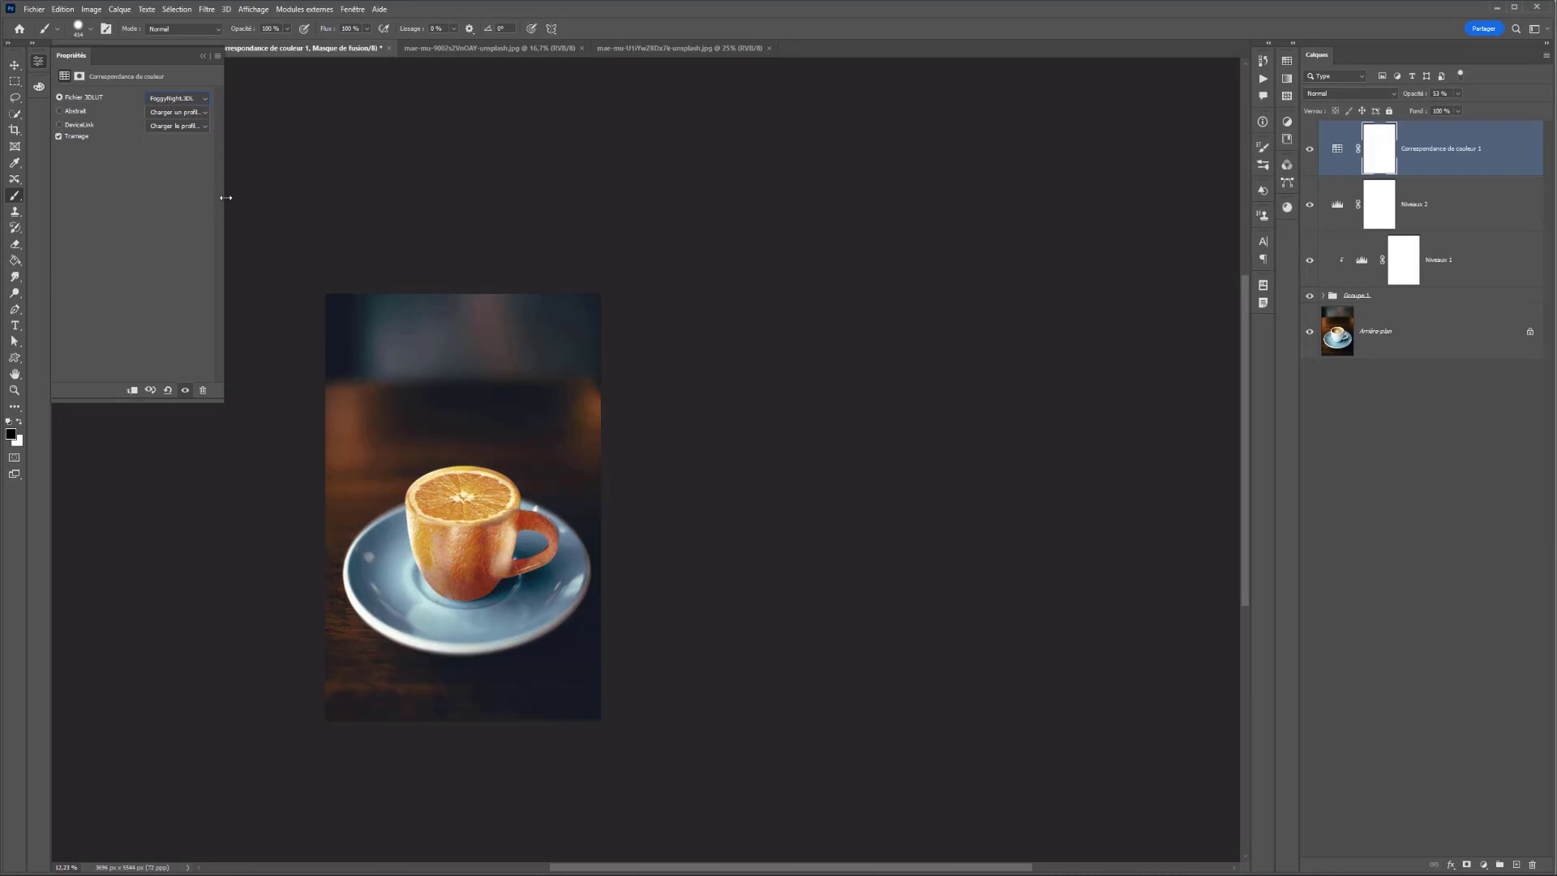
key(Down)
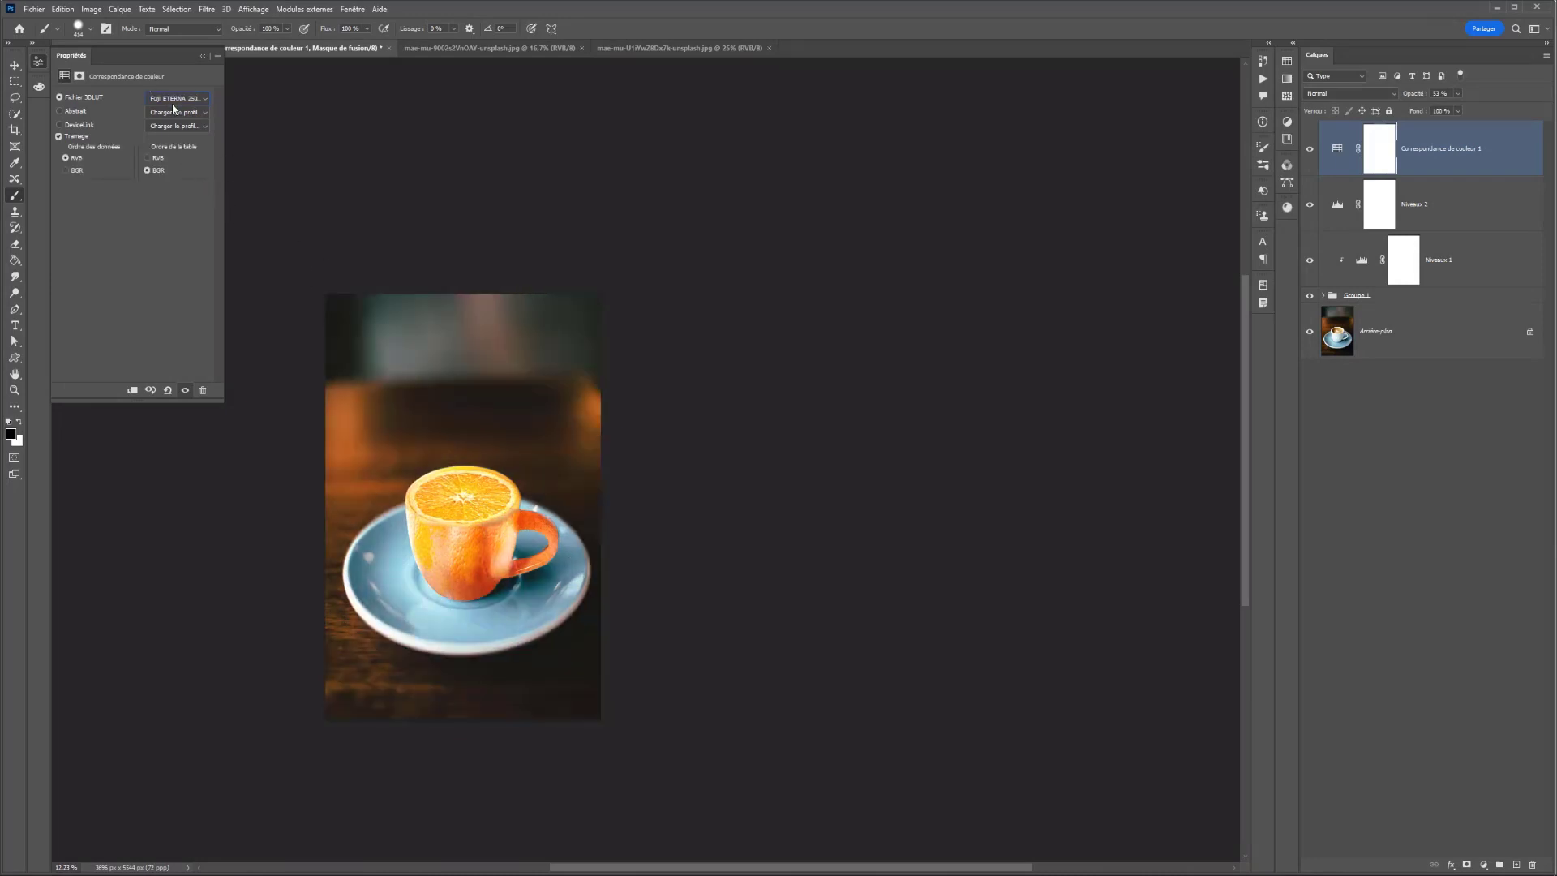
click(1309, 154)
Readjust the midtones of the Levels layer clipped to the cup group to about 1.07
click(1360, 269)
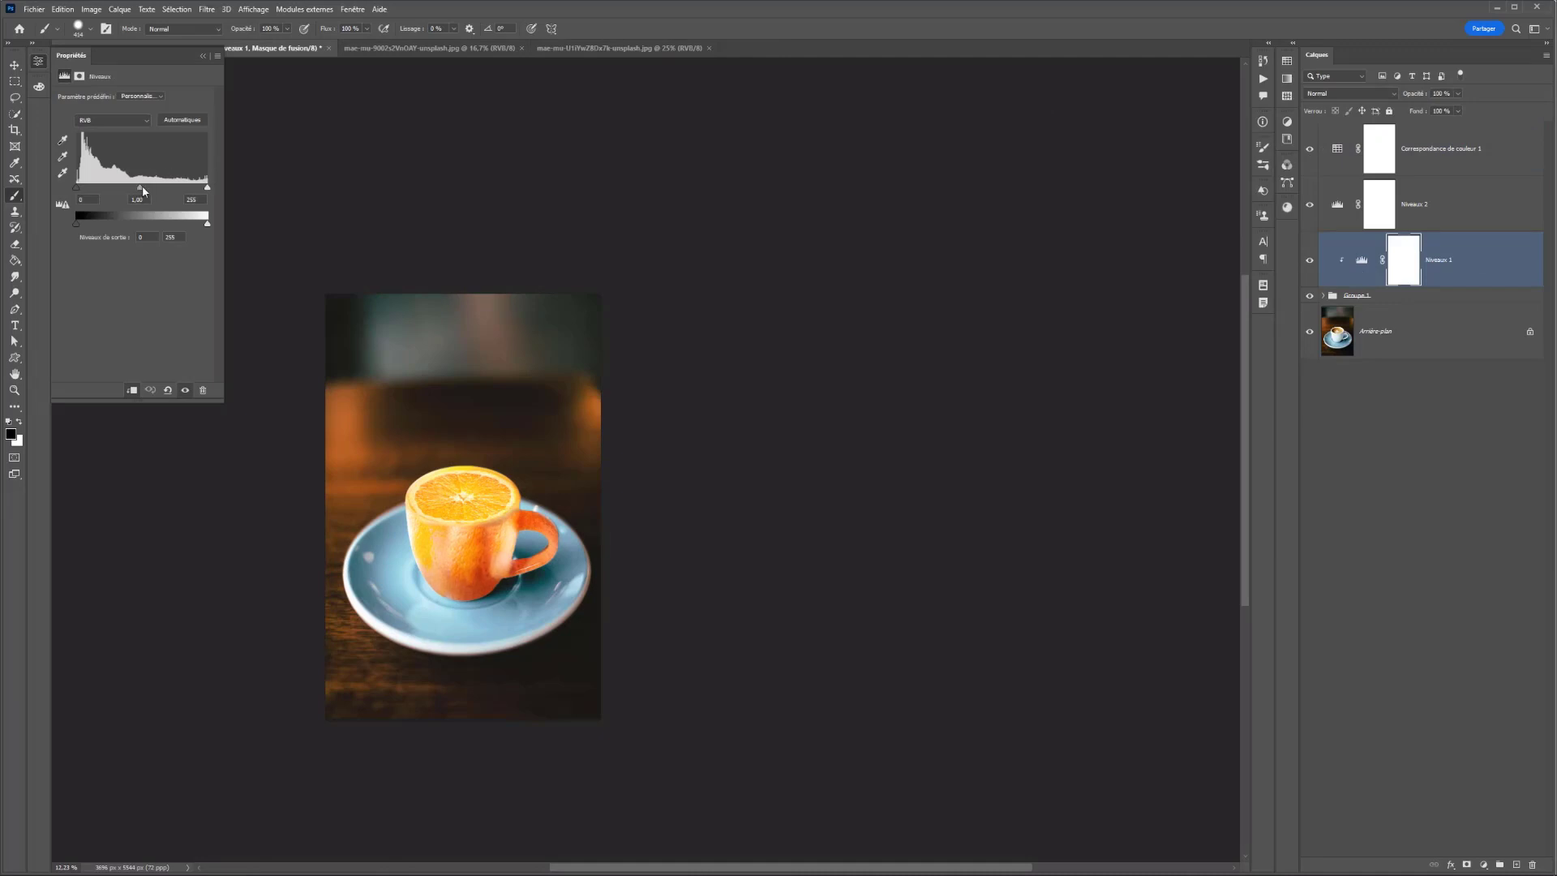
drag(143, 189, 137, 189)
Soften the thin highlight line on the cup handle by applying a smaller-radius Gaussian Blur to Calque 6 in Groupe 1
click(1323, 297)
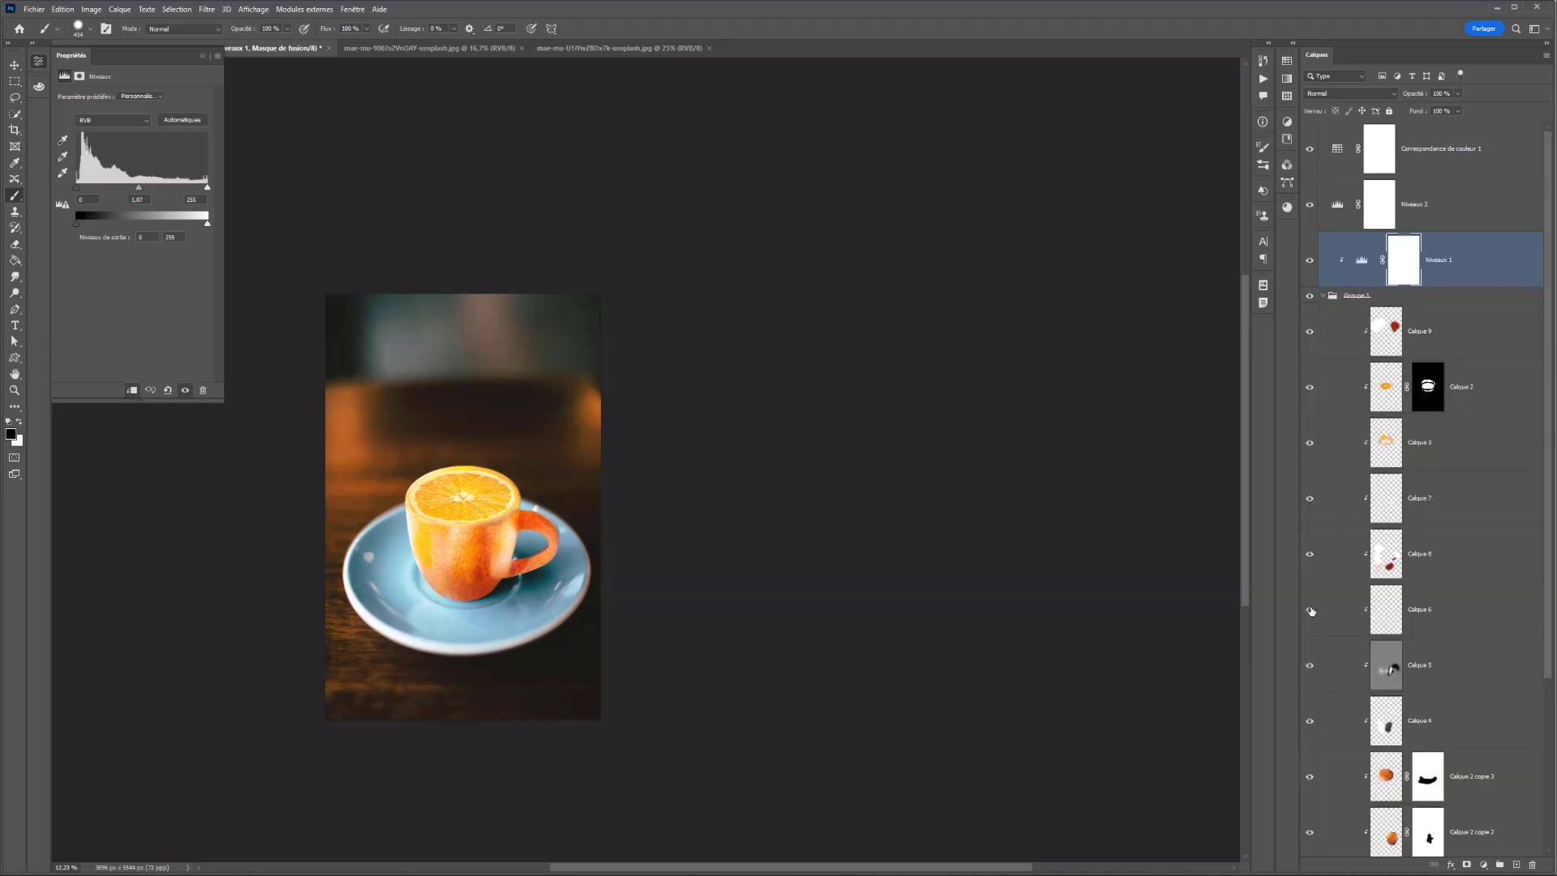
click(1389, 614)
scroll(519, 536, up, 6)
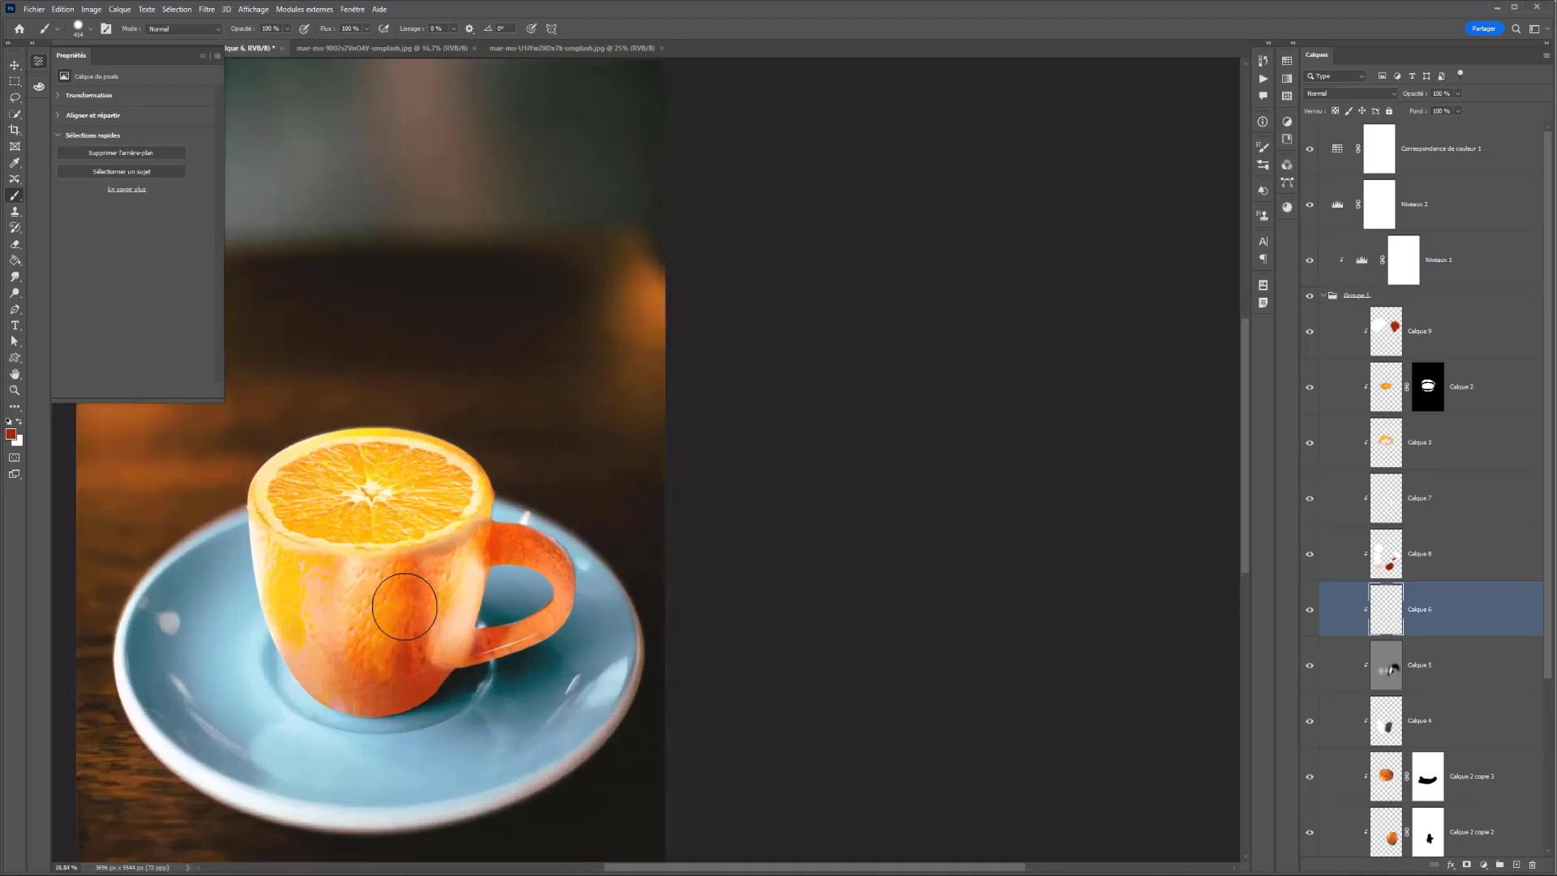
click(176, 9)
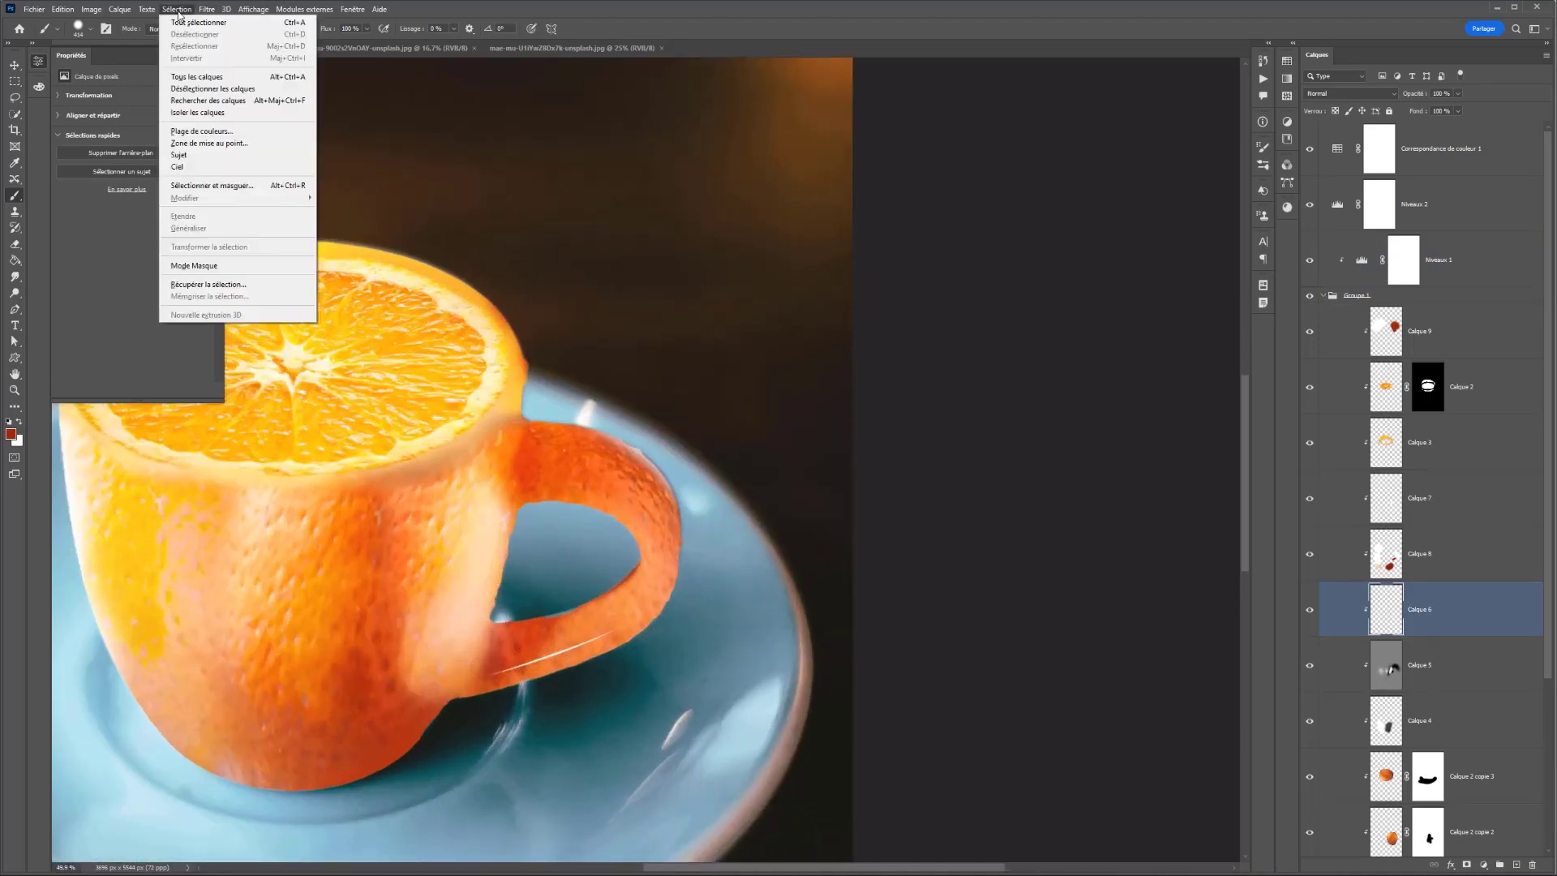
mouse_move(206, 9)
mouse_move(229, 207)
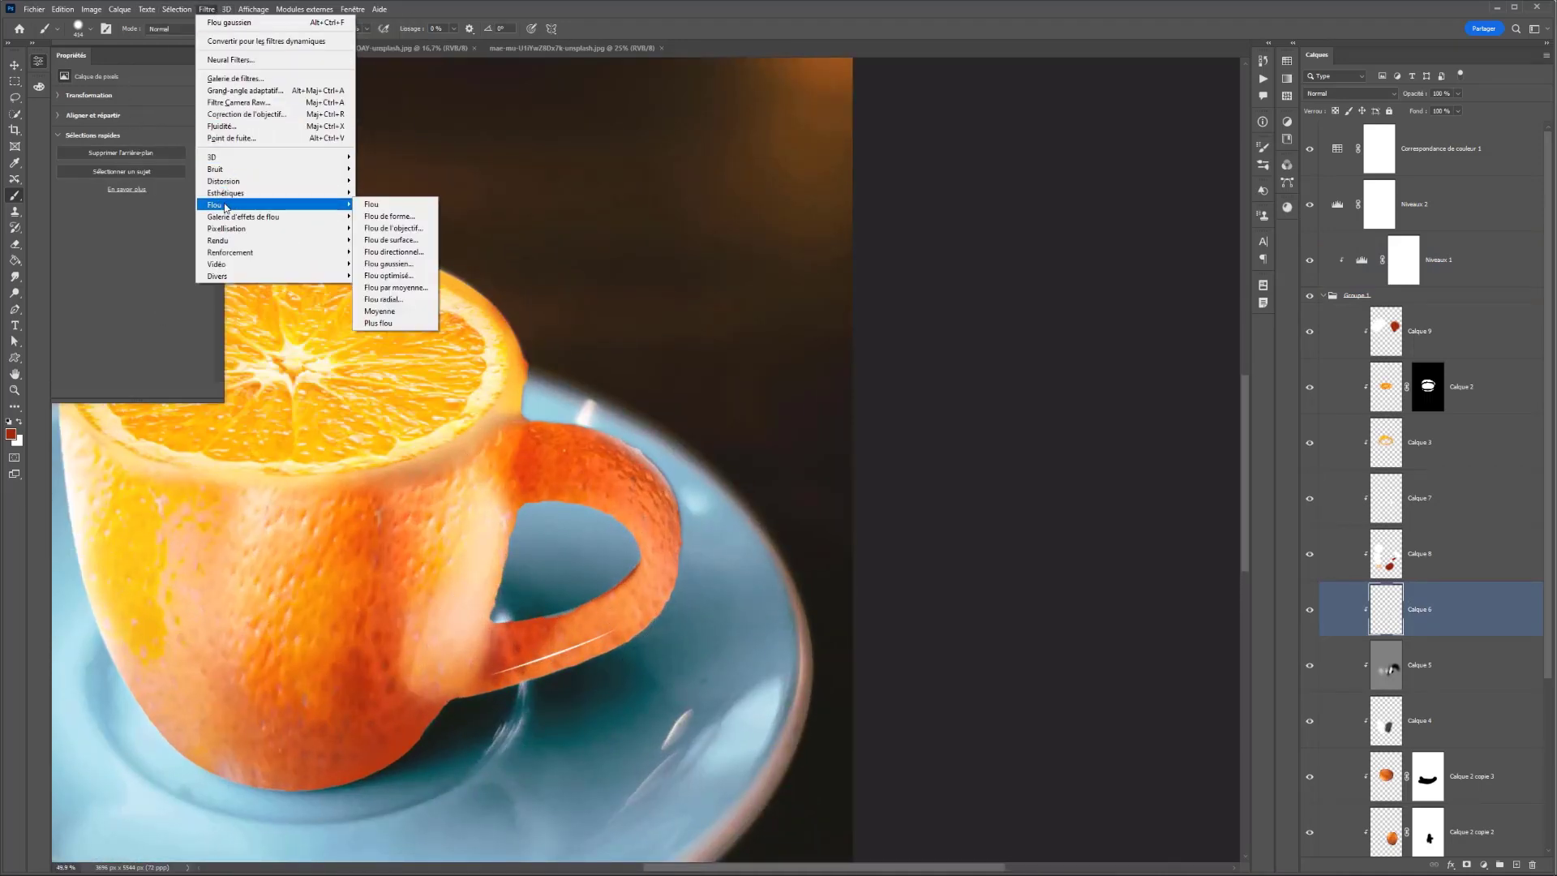
click(404, 264)
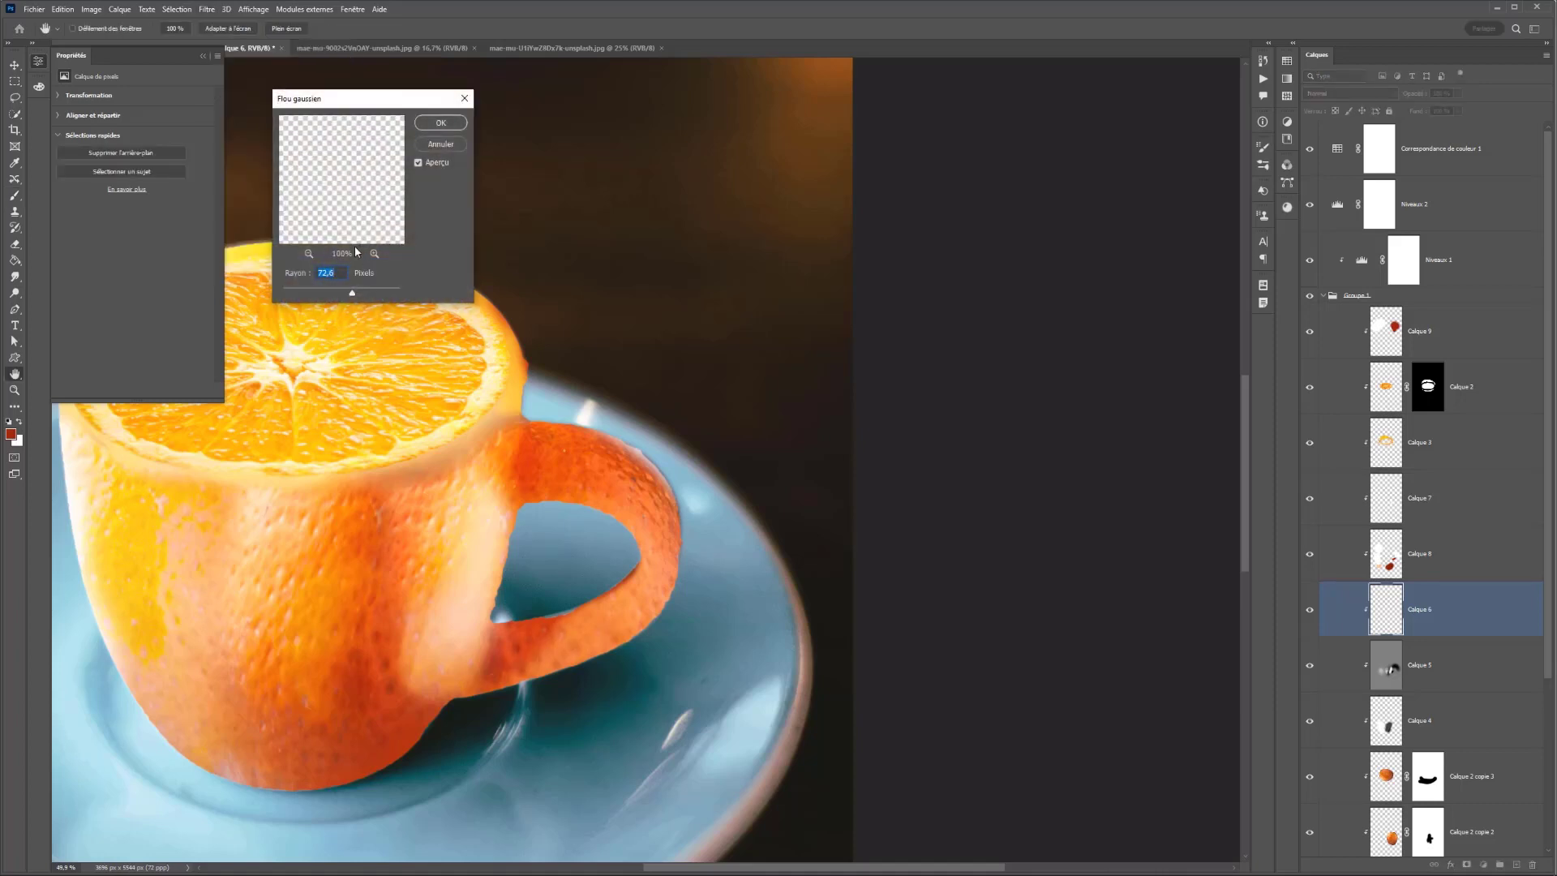
drag(319, 296, 329, 296)
click(325, 298)
click(438, 132)
key(b)
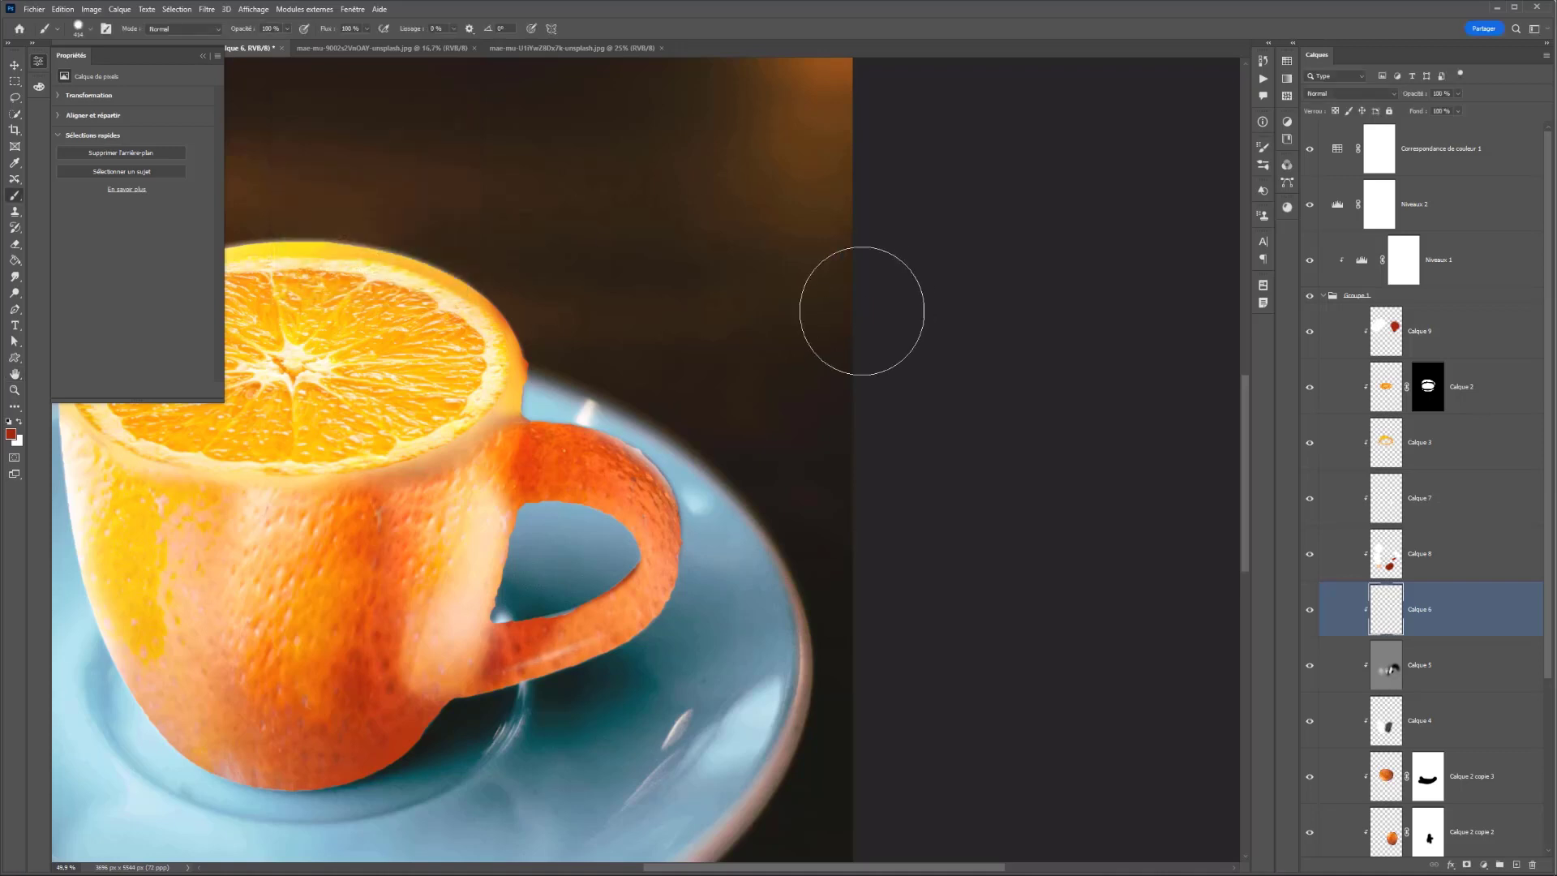
Collapse Groupe 1 and check how the cup looks in the whole image
scroll(705, 344, down, 6)
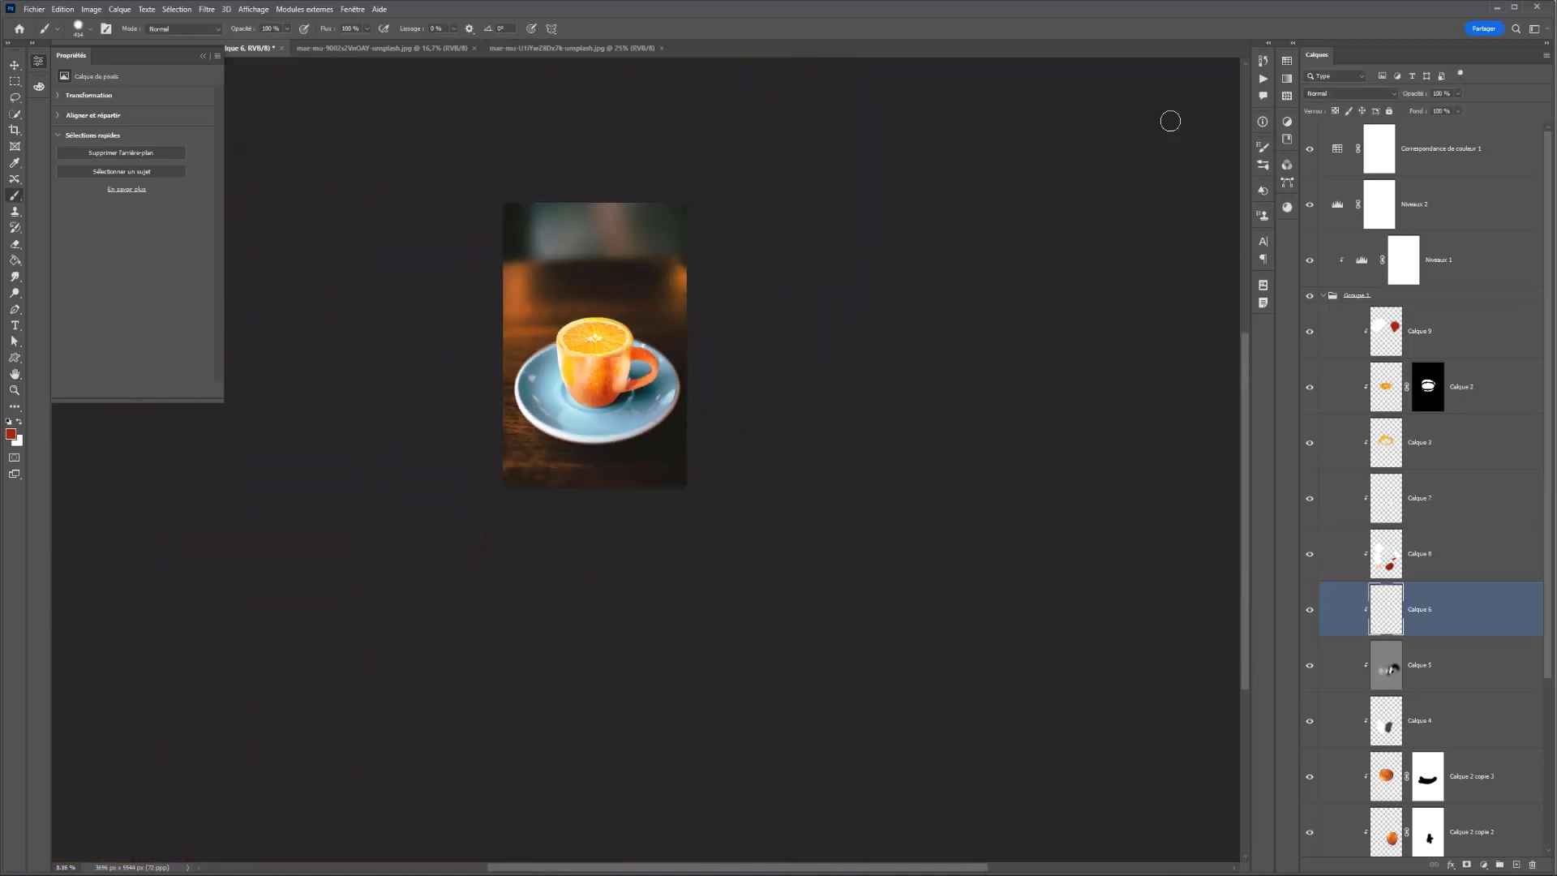
click(1326, 297)
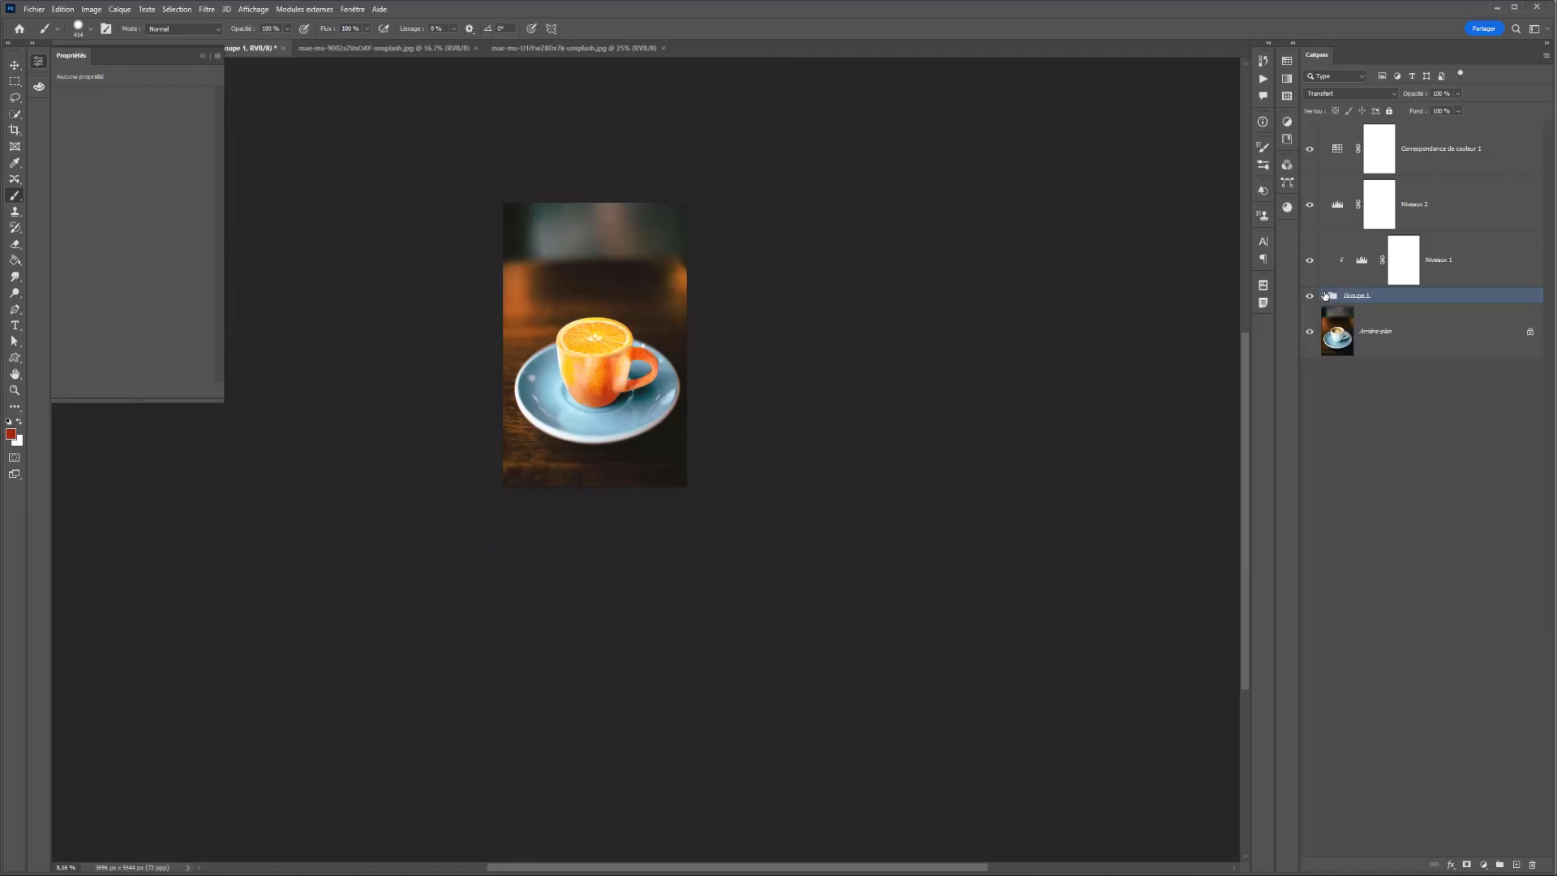
scroll(741, 323, up, 2)
drag(790, 247, 768, 366)
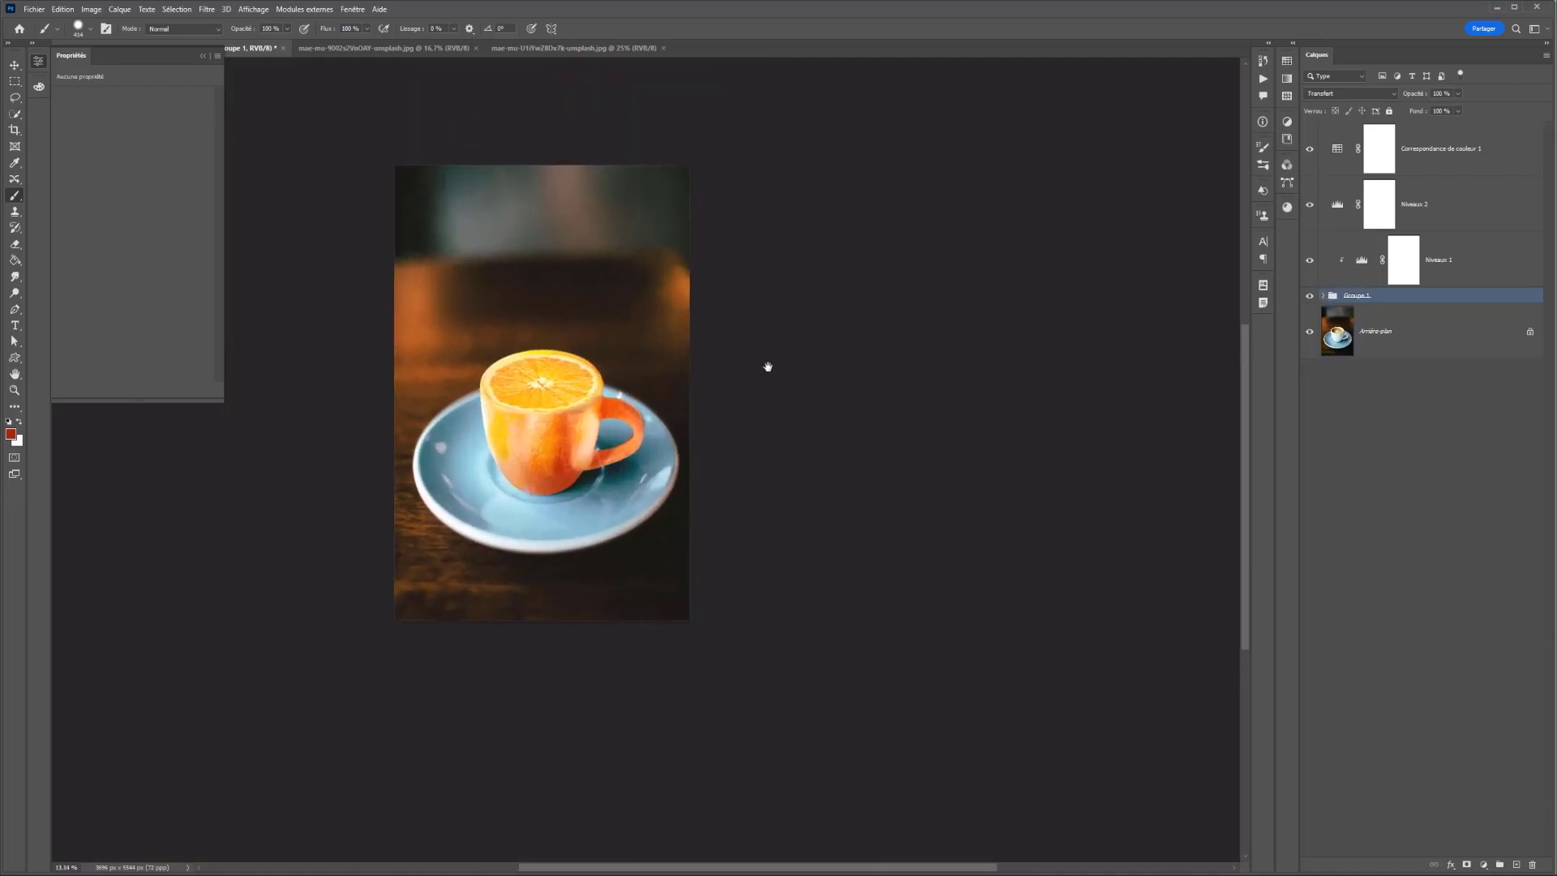
scroll(651, 462, down, 1)
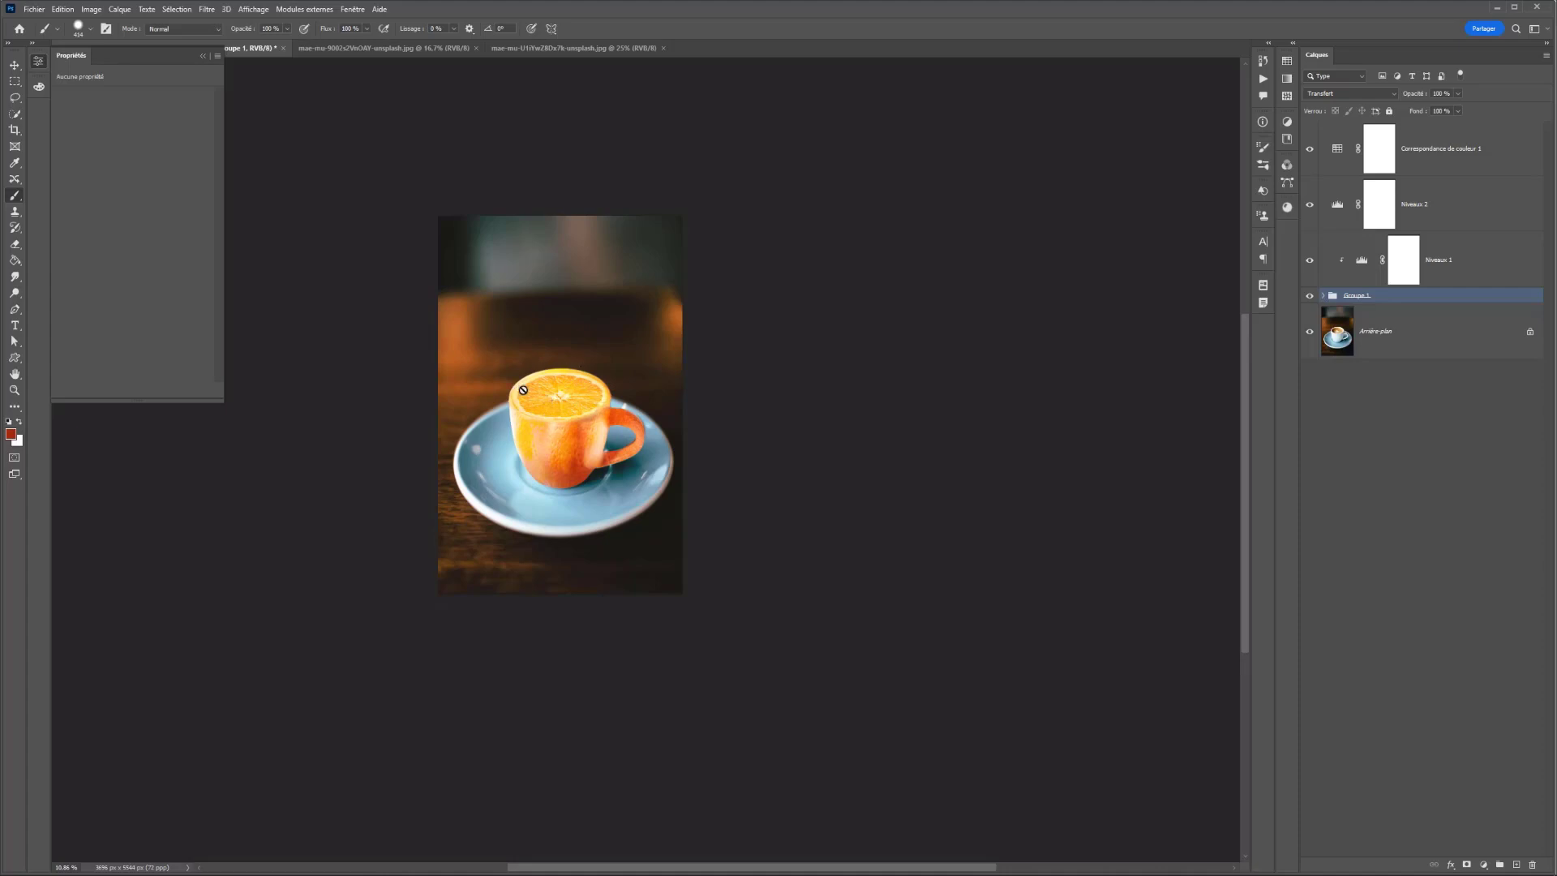
Add a new empty layer in Groupe 1 and place it directly beneath the orange slice layer, Calque 2
scroll(622, 404, up, 5)
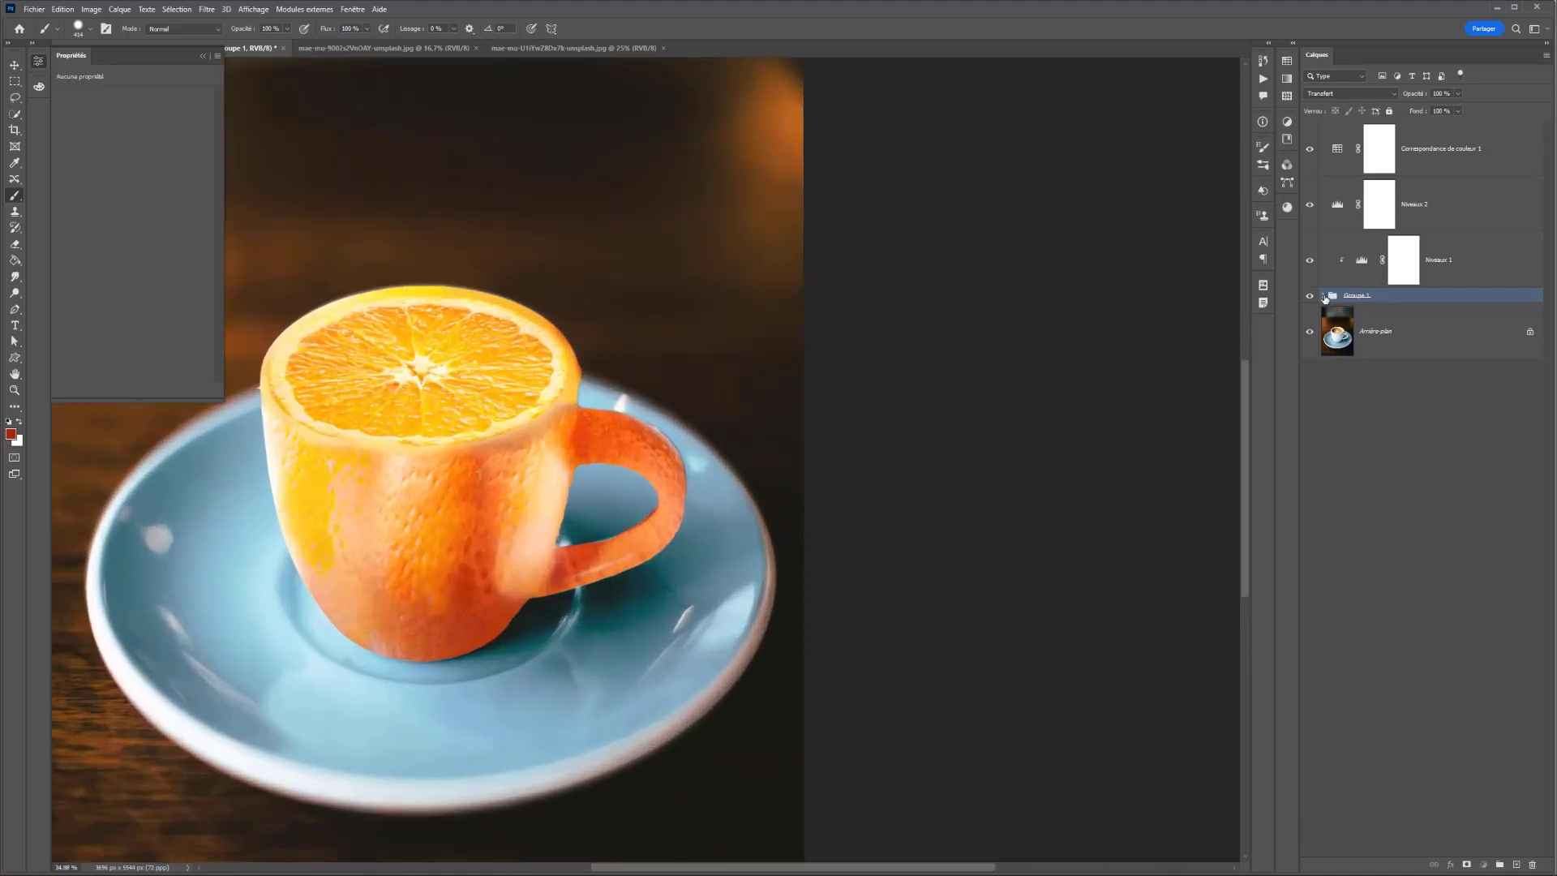
click(1325, 296)
click(1453, 345)
click(1492, 390)
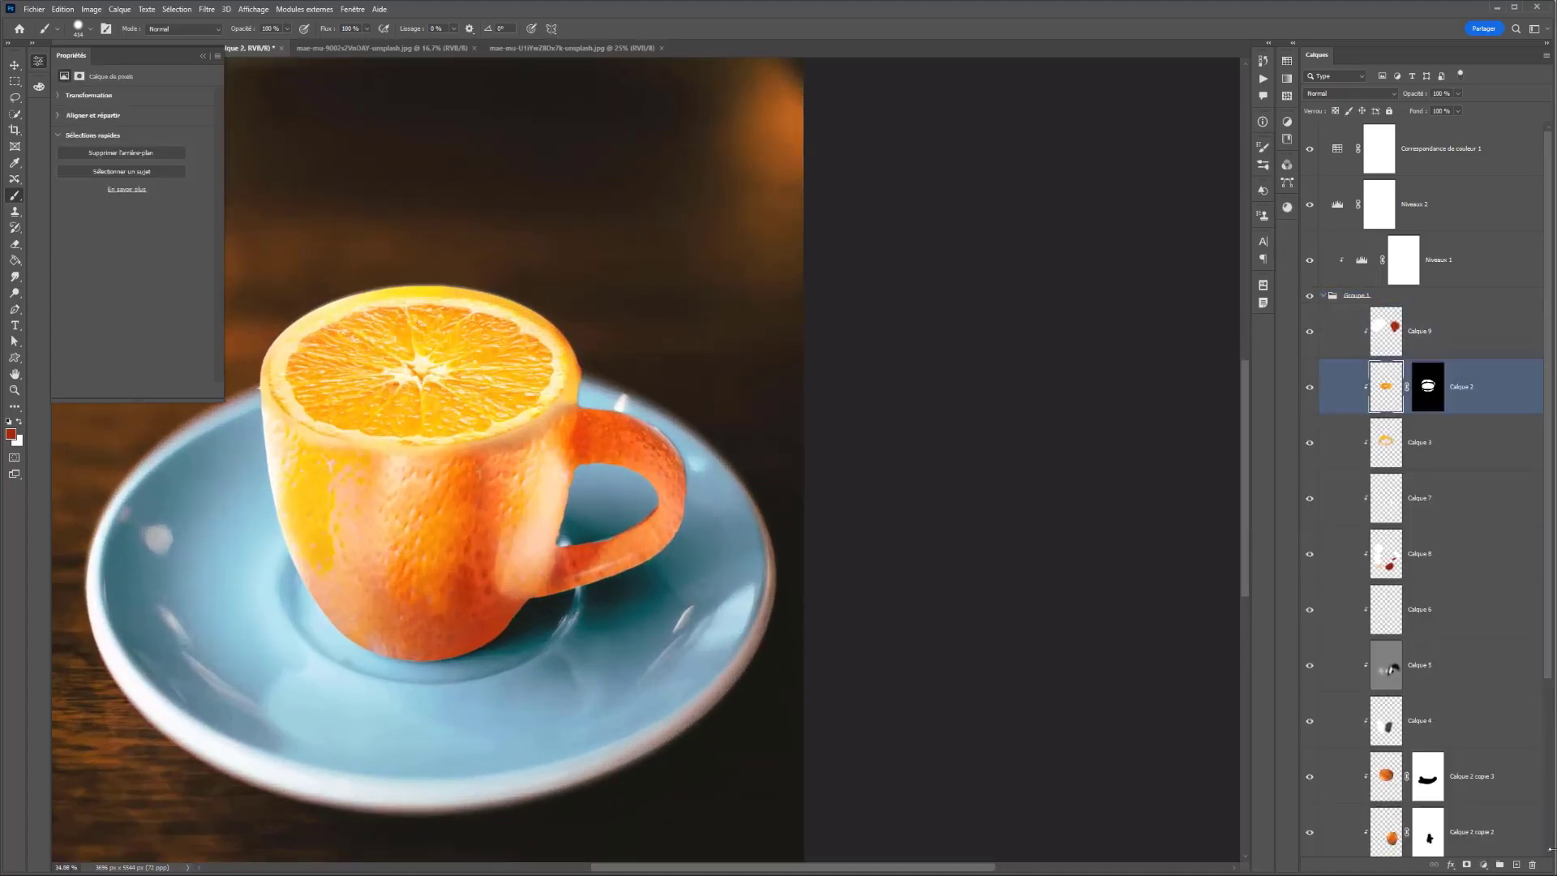
click(1516, 866)
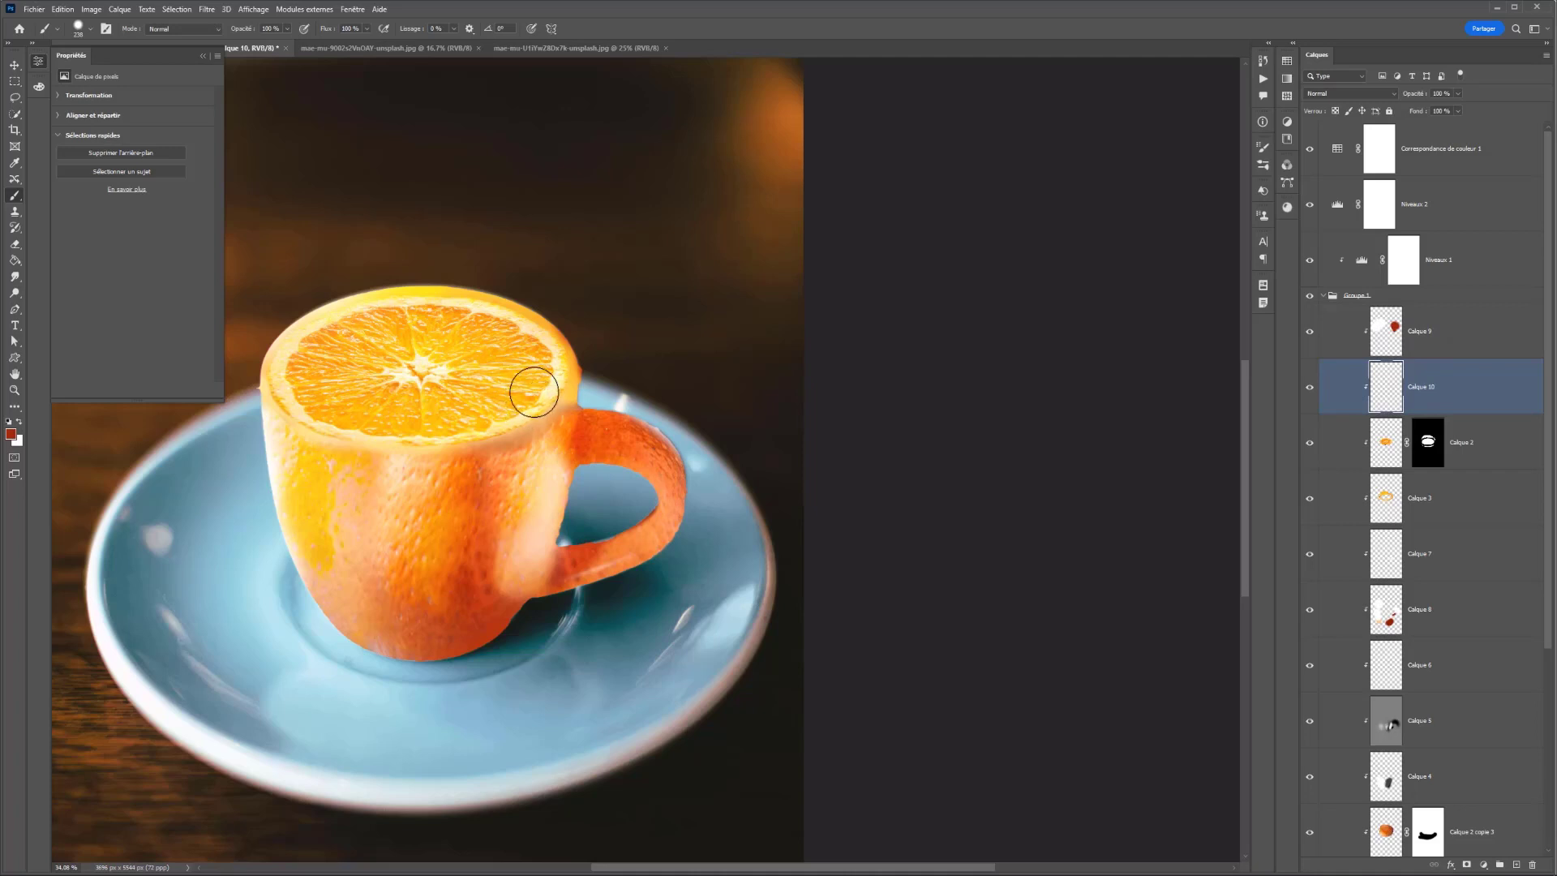
click(539, 392)
key(ctrl+z)
click(1373, 506)
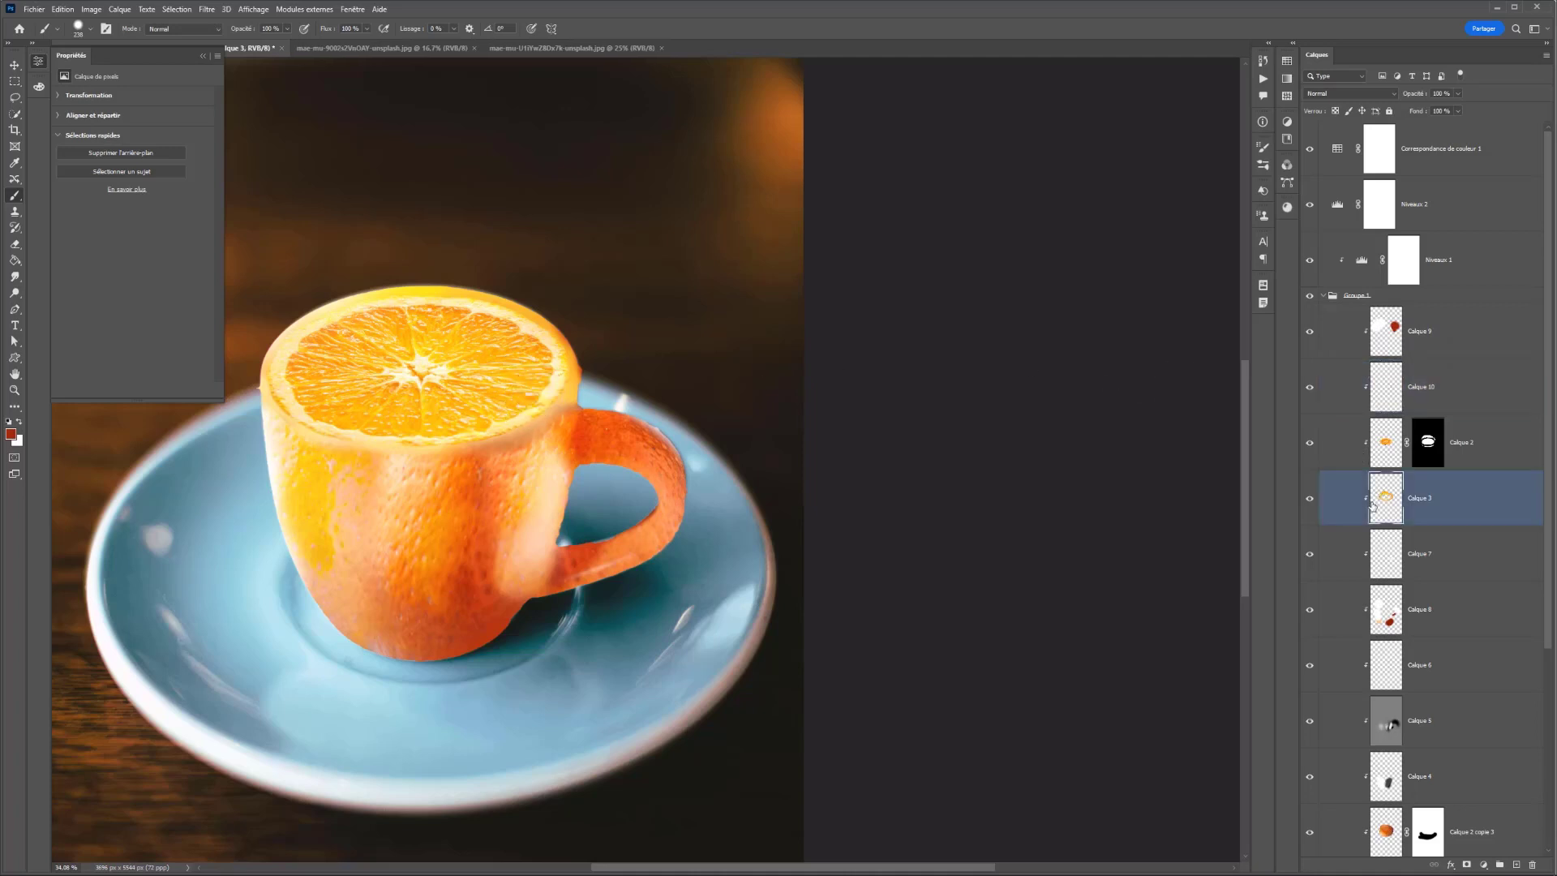
drag(1402, 386, 1383, 470)
click(1310, 391)
click(1310, 391)
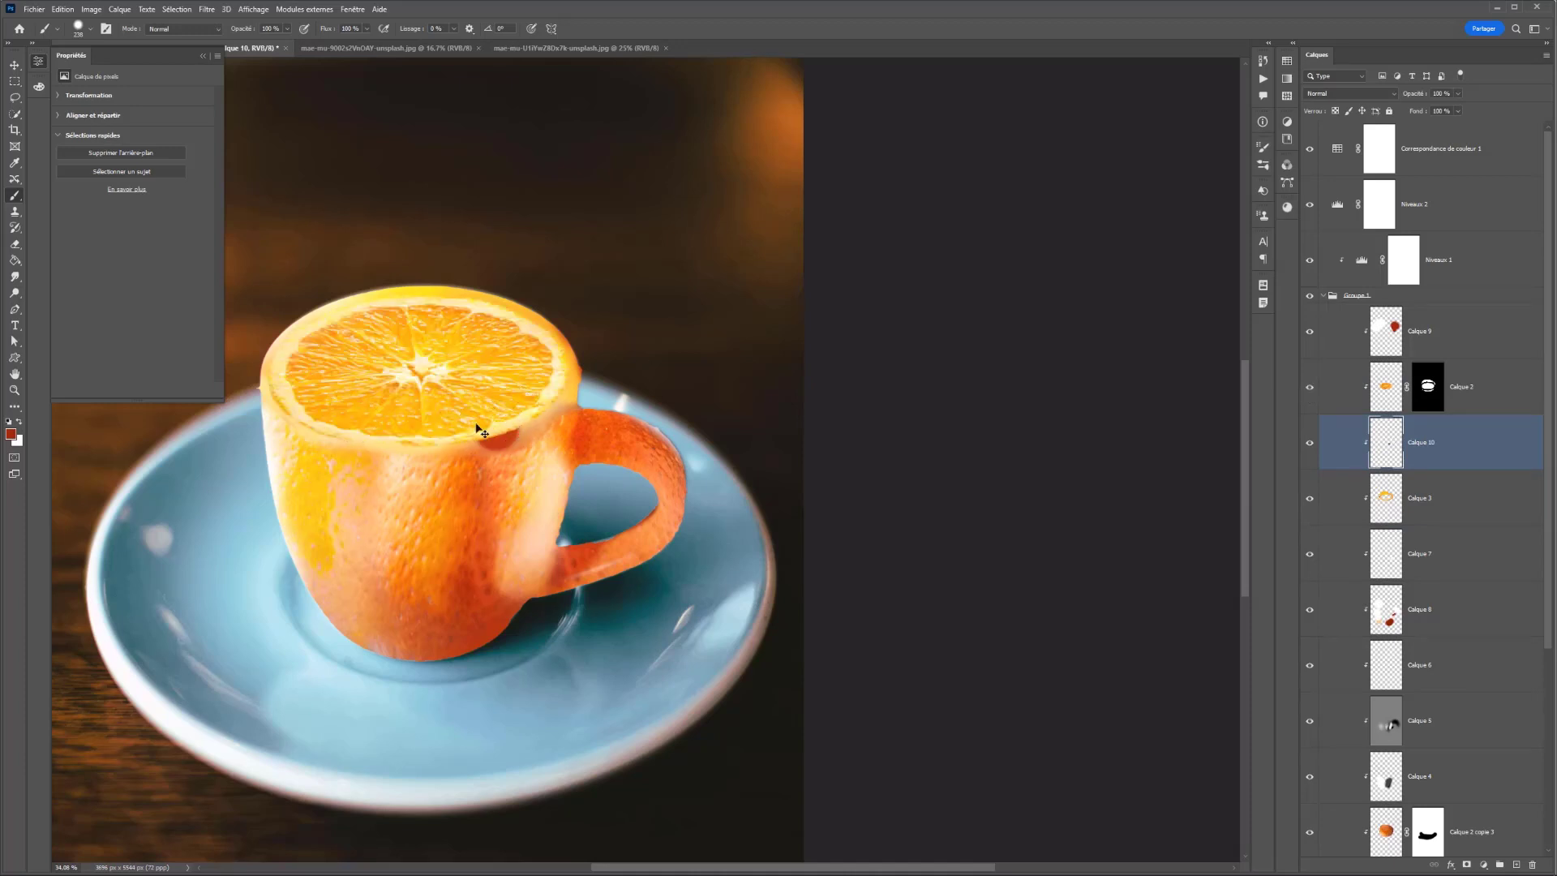
drag(502, 418, 489, 445)
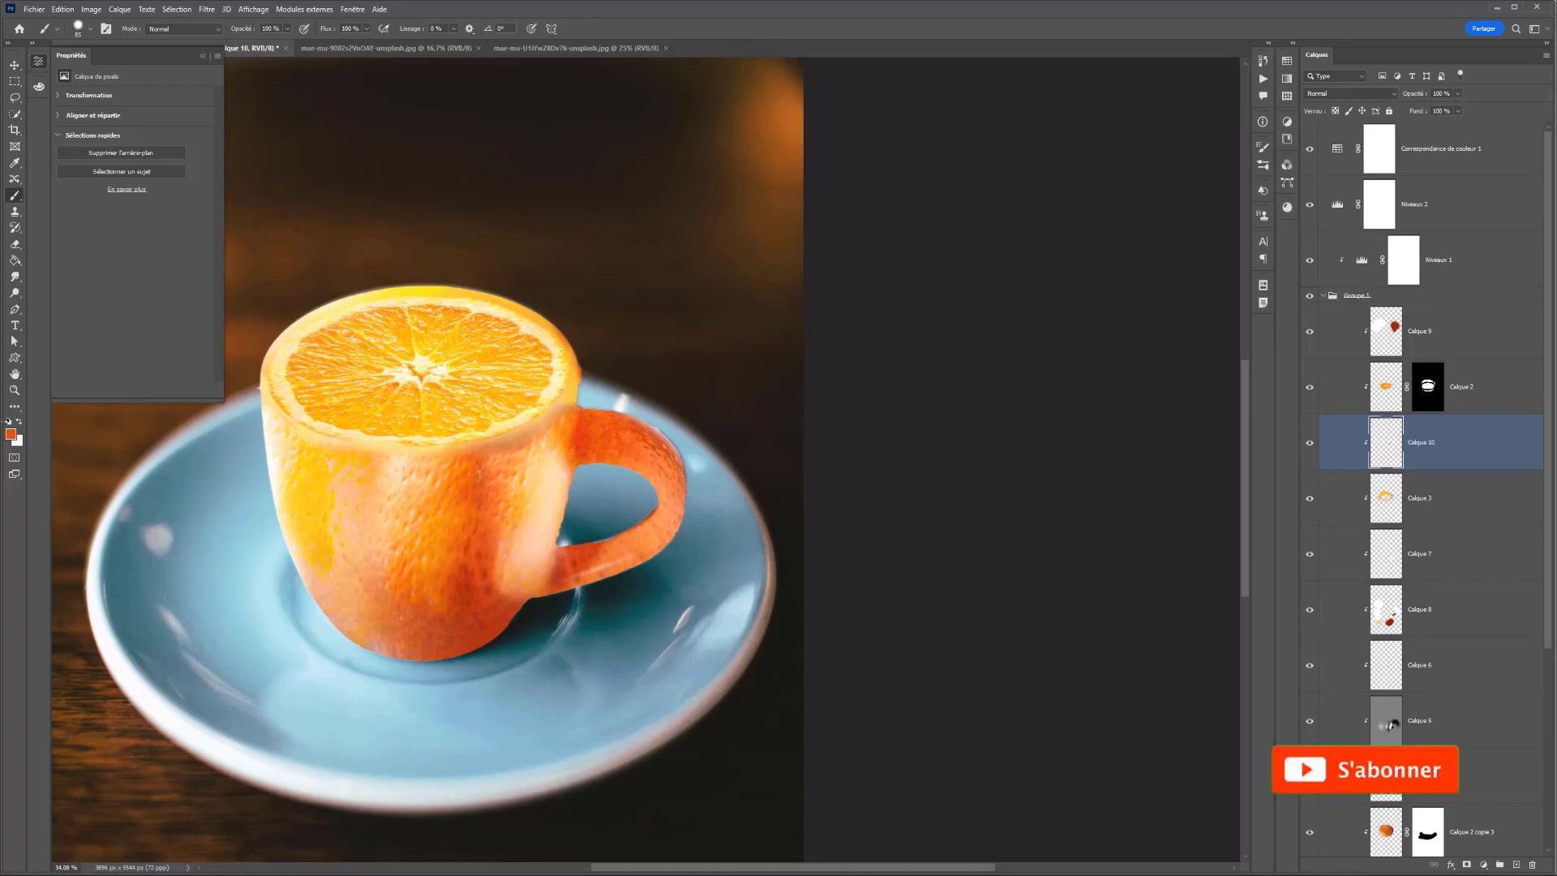
Set Calque 10 to Lumière tamisée and paint a soft black shadow under the front edge of the orange slice
click(8, 422)
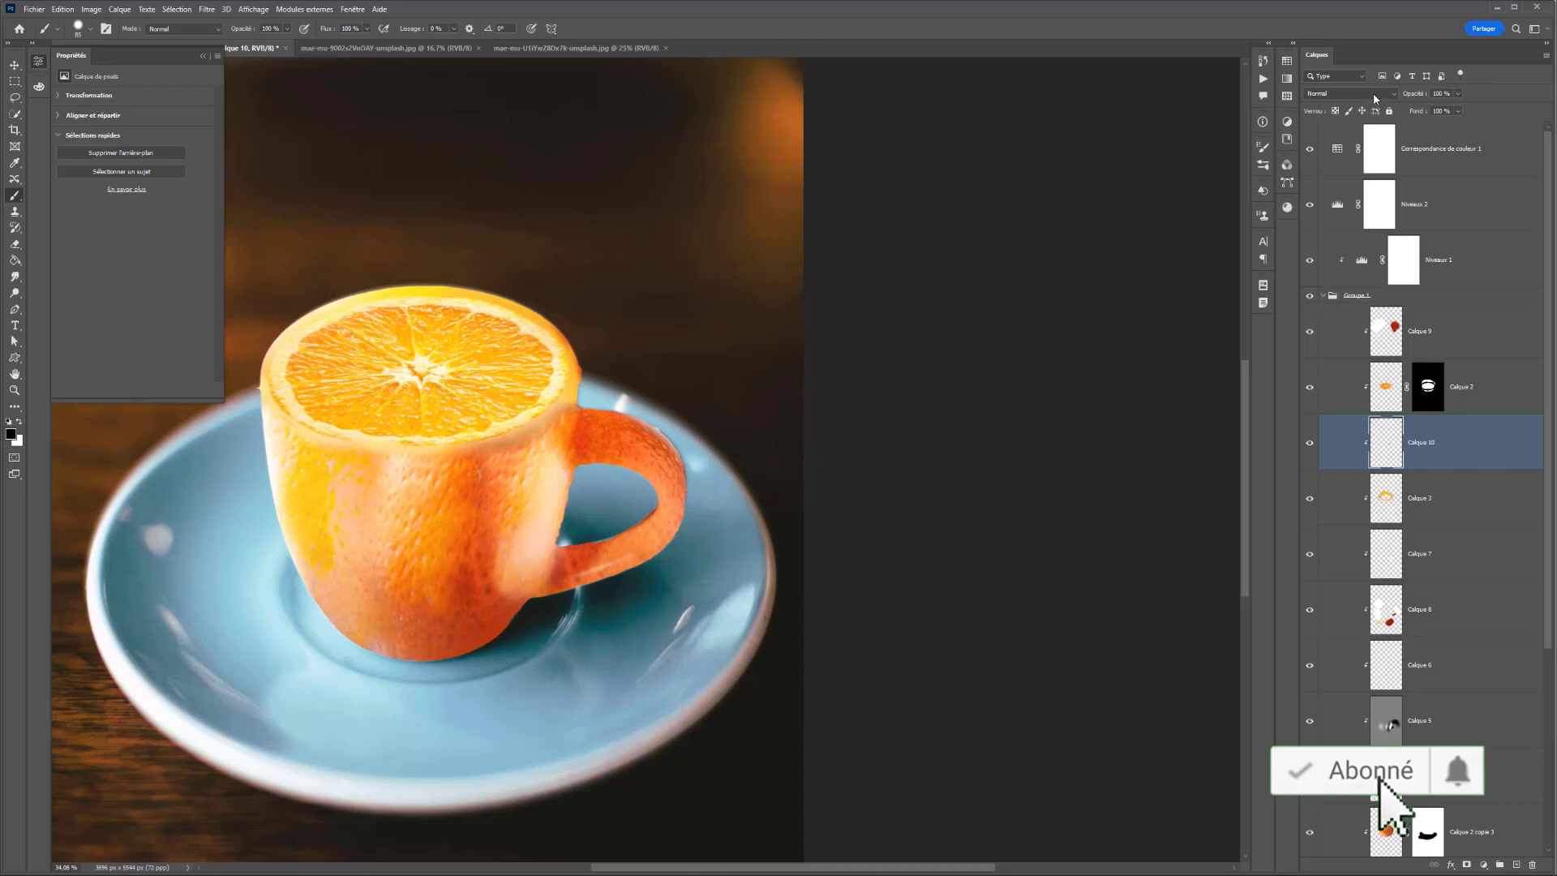
click(1375, 98)
click(1351, 256)
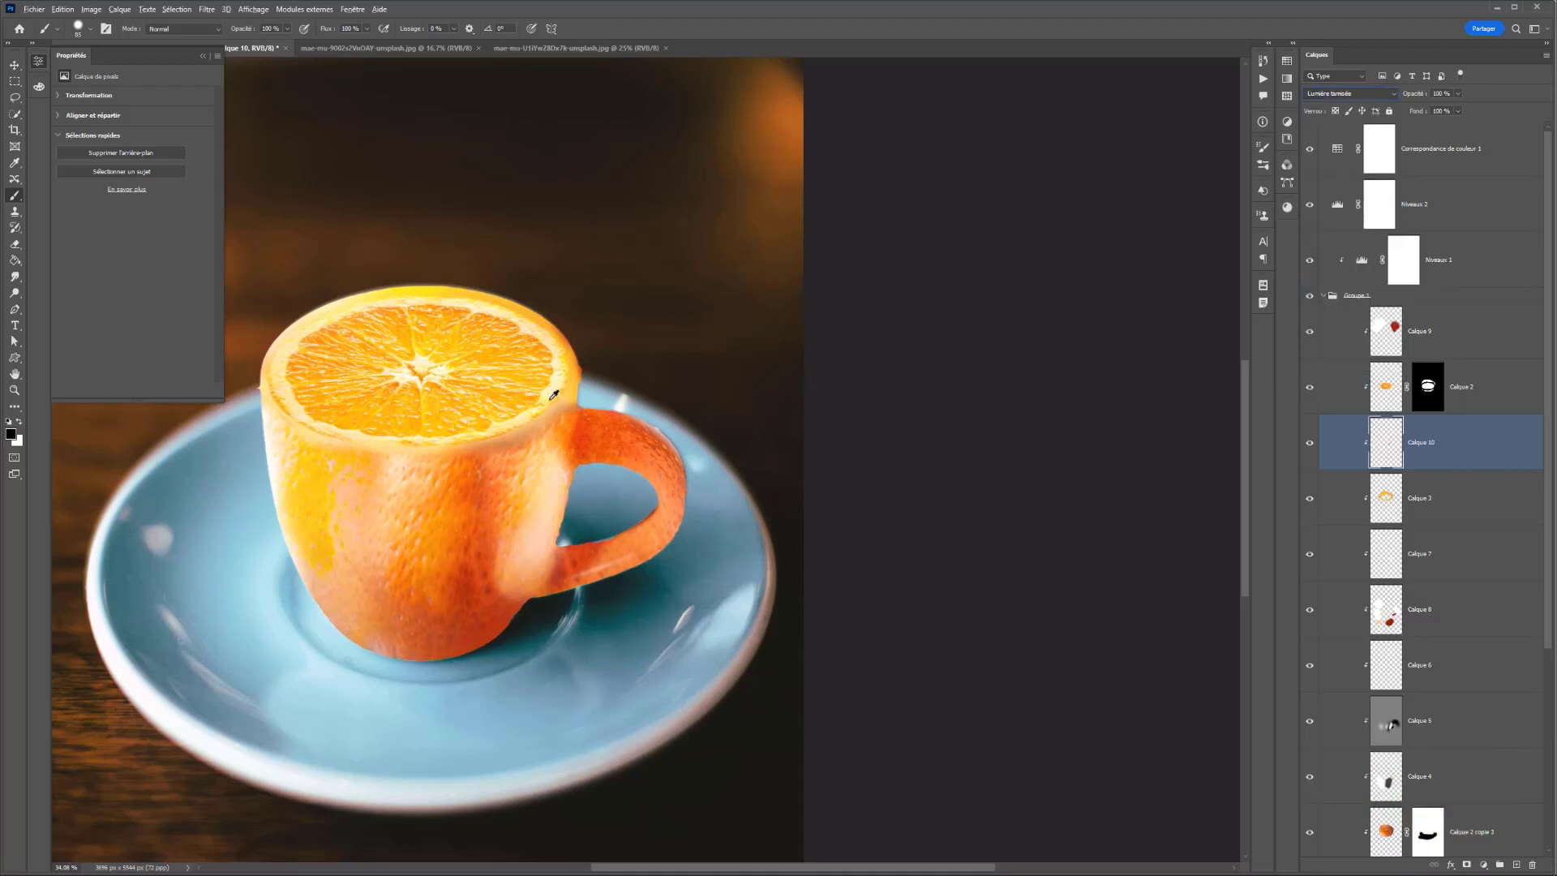
drag(558, 399, 443, 445)
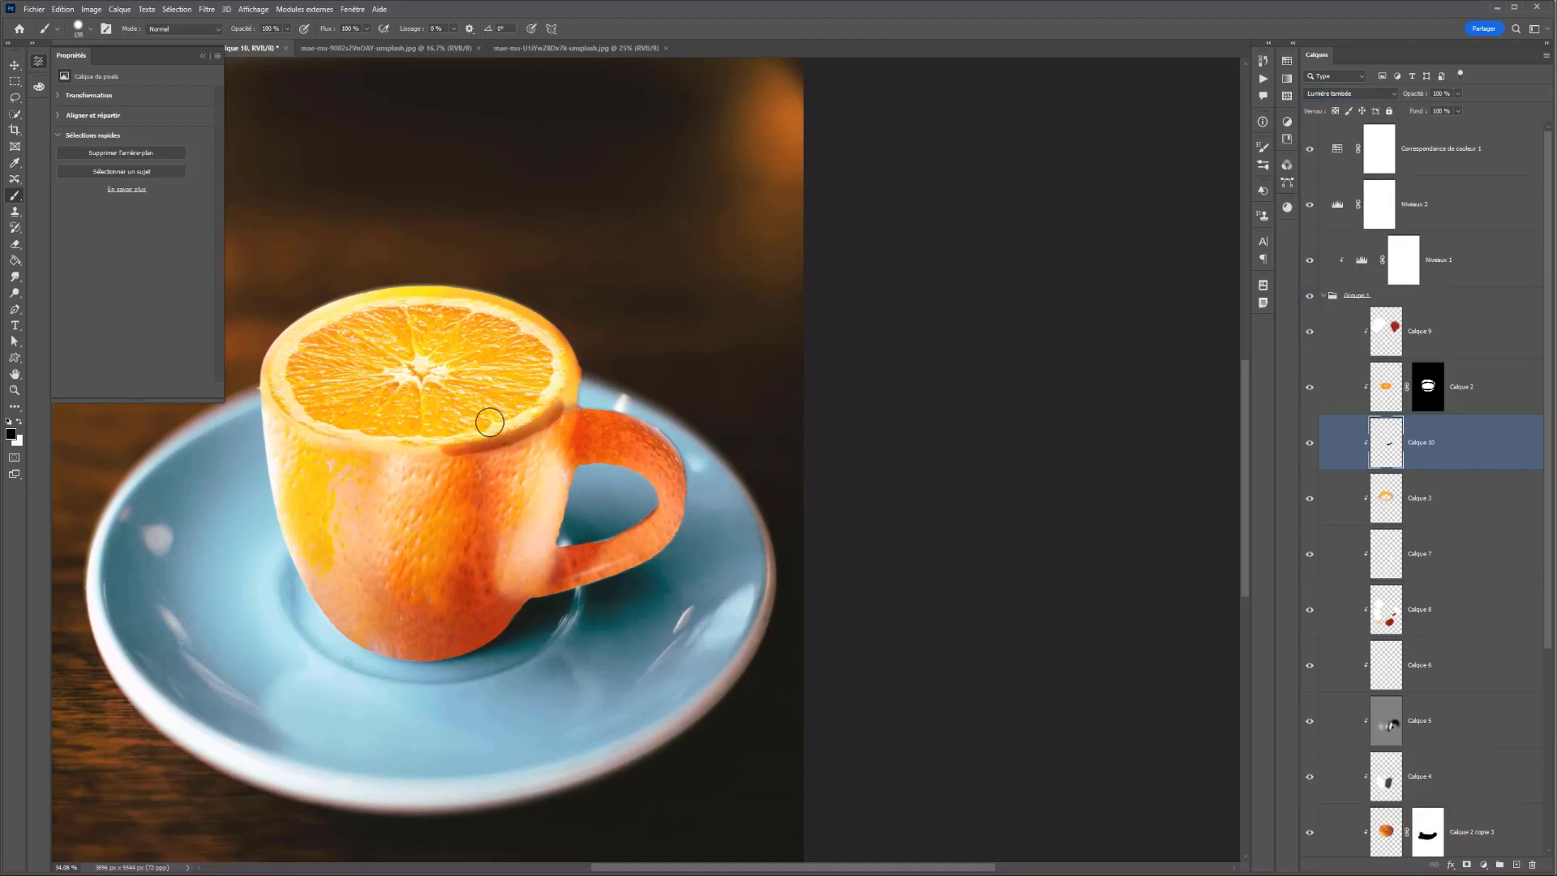
right_click(503, 379)
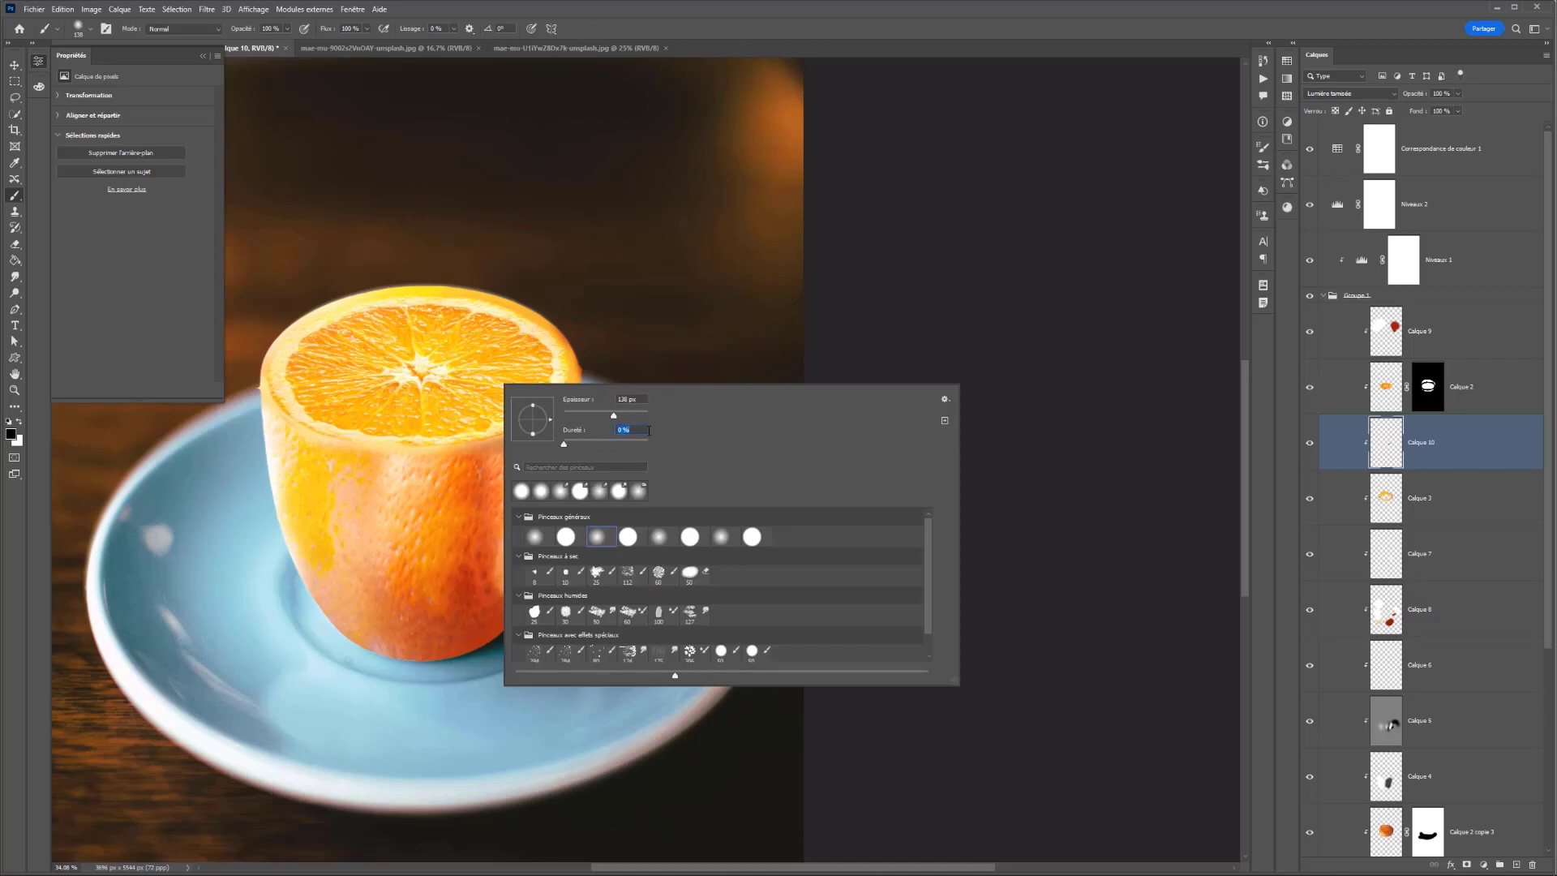
drag(613, 415, 368, 432)
click(540, 380)
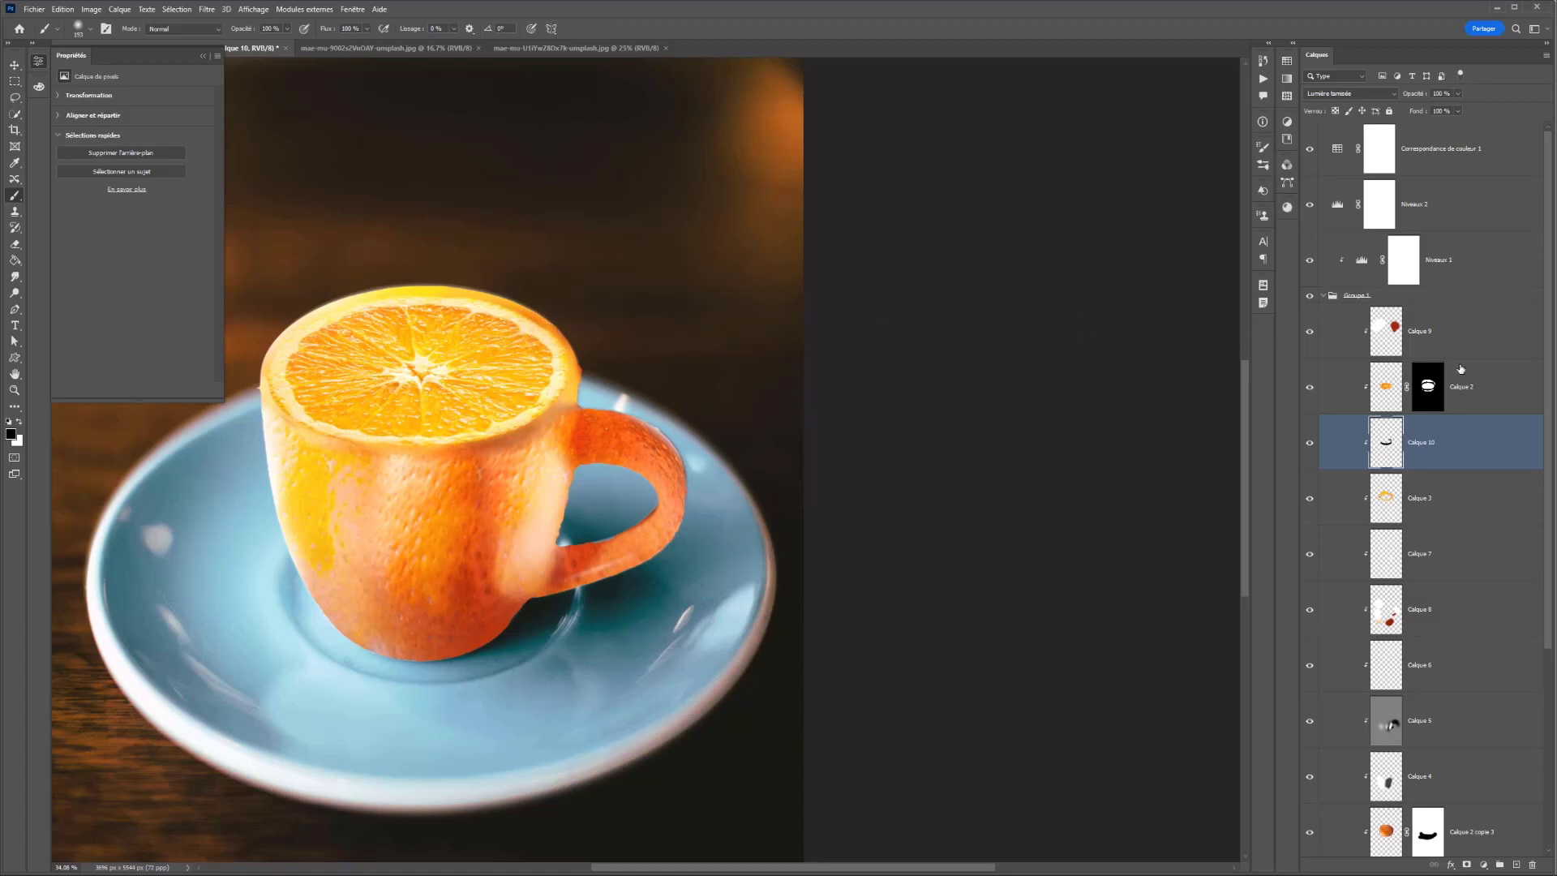
Add a new layer above Calque 2, set it to Lumière tamisée, and brush black shading across the slice's far half
click(1483, 377)
click(1514, 865)
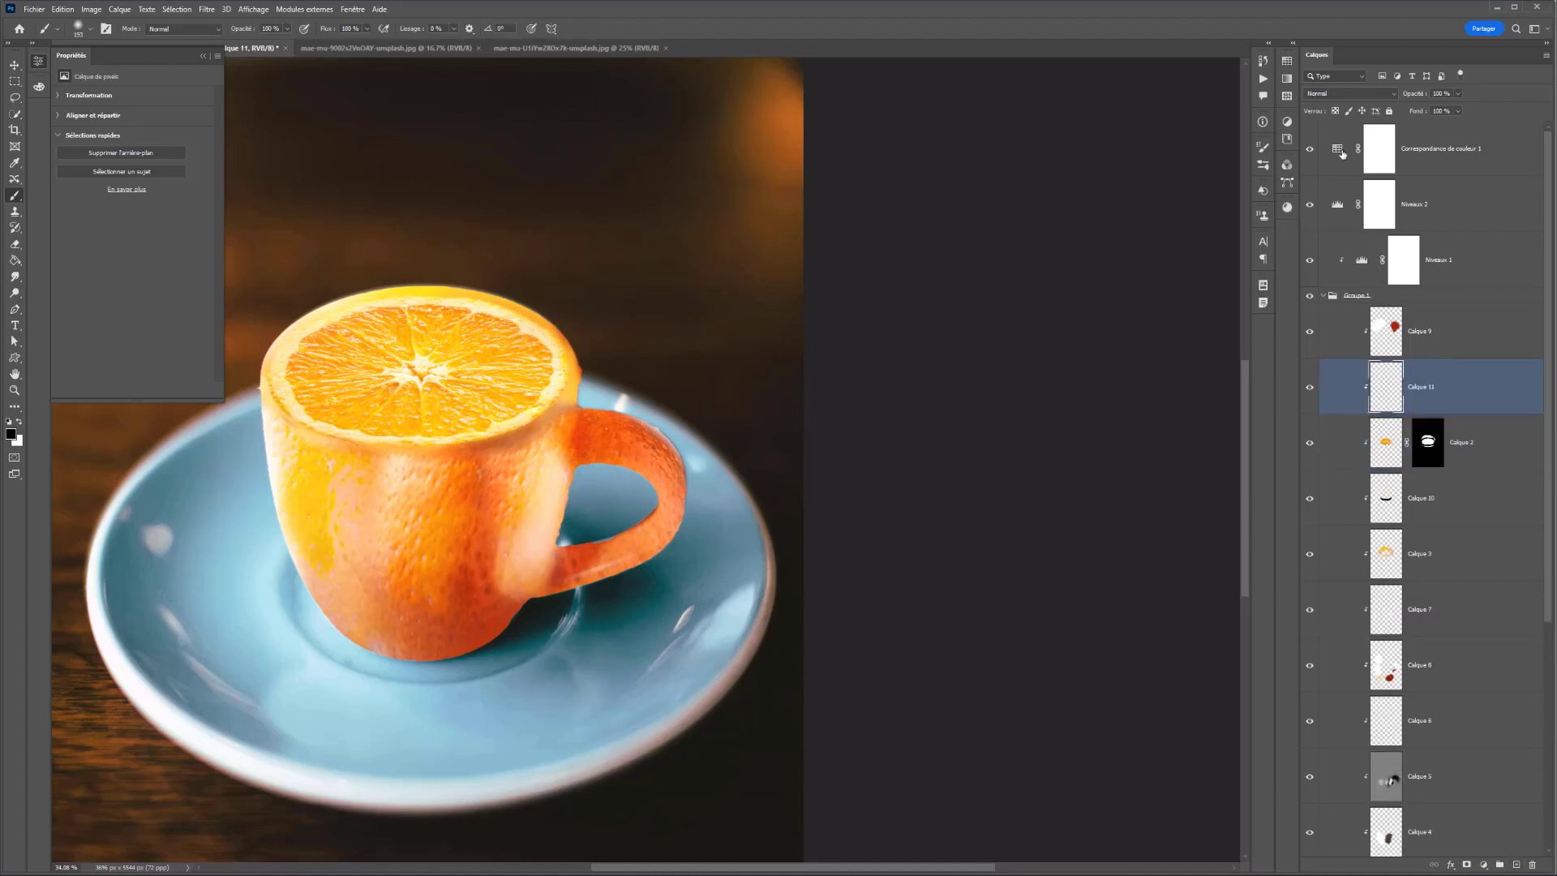
click(1351, 94)
click(1339, 272)
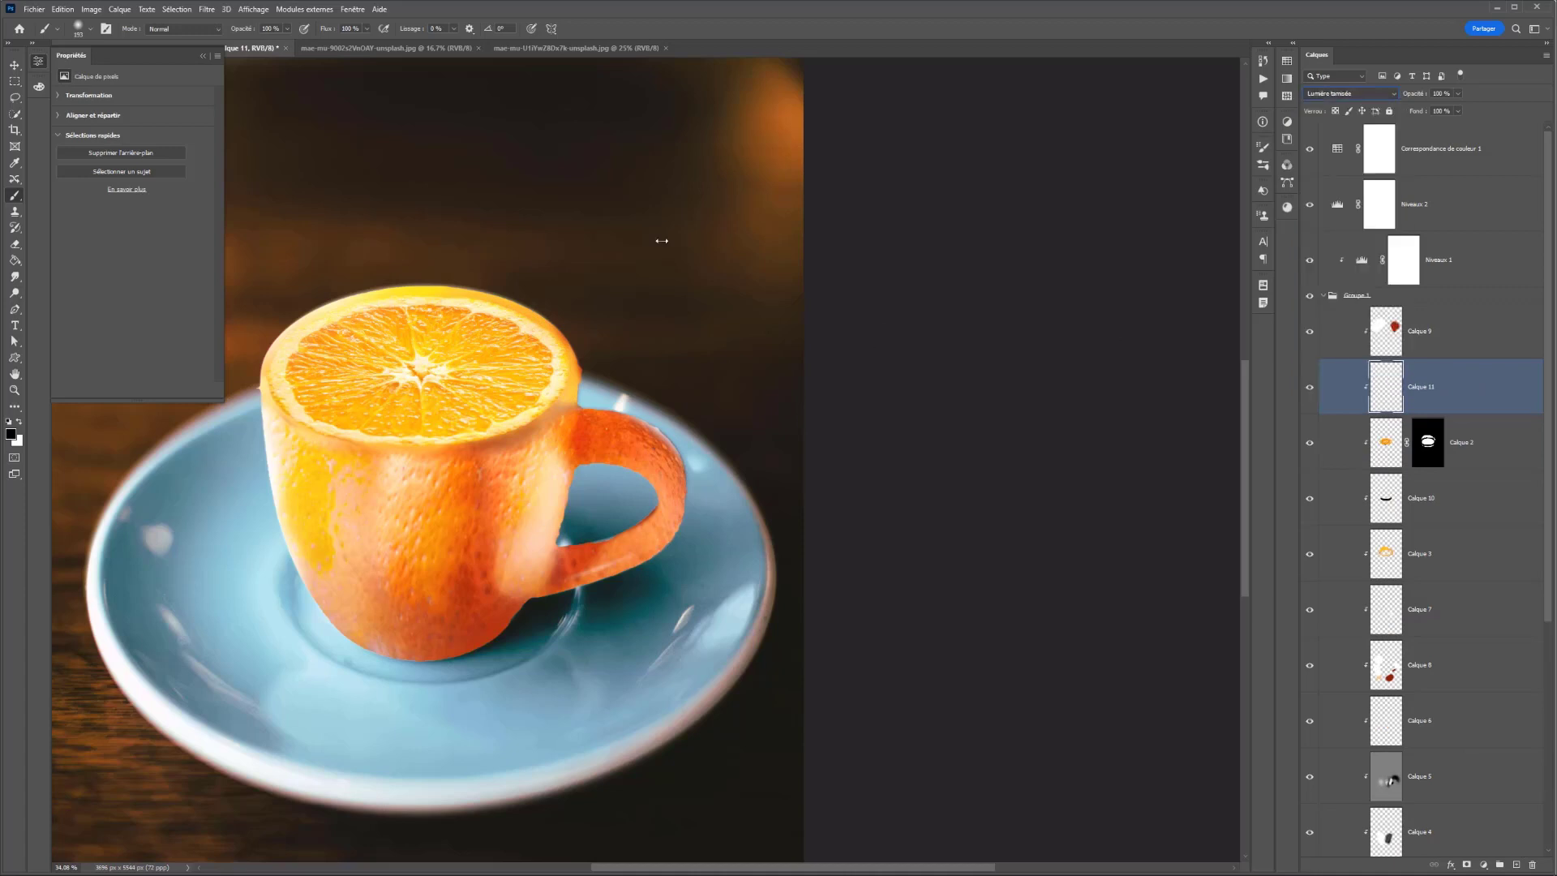
alt+right_click(560, 350)
mouse_move(558, 350)
mouse_down()
mouse_move(456, 308)
mouse_move(479, 310)
mouse_move(373, 306)
mouse_move(307, 334)
mouse_up()
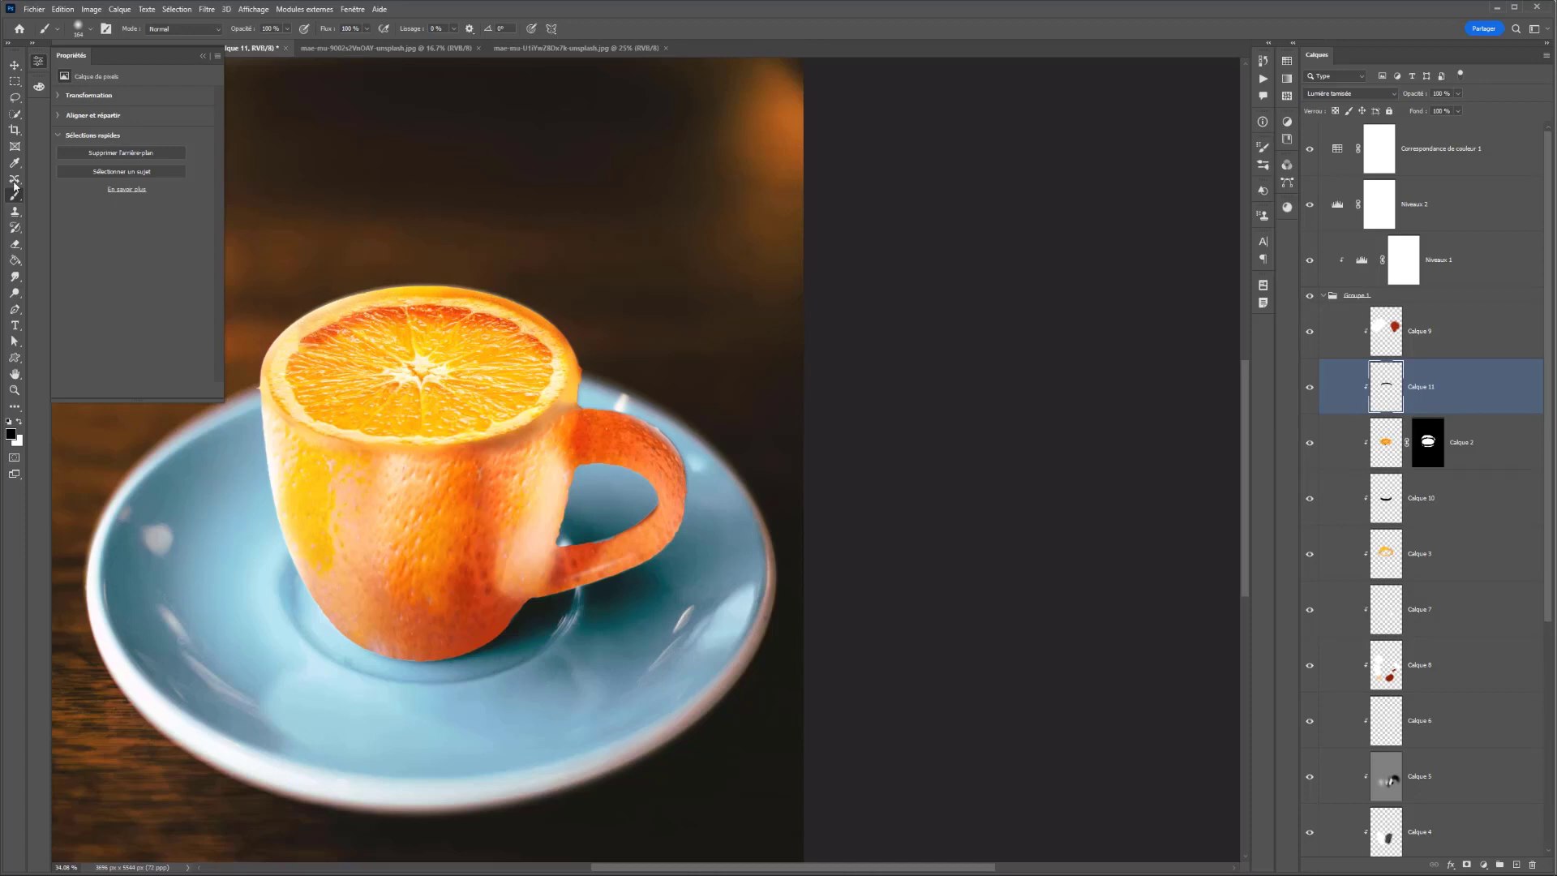
Soften the shading on the far half of the orange slice with the Eraser
alt+right_click(513, 332)
mouse_move(534, 361)
mouse_down()
mouse_move(379, 359)
mouse_move(412, 364)
mouse_up()
key(ctrl+z)
click(16, 245)
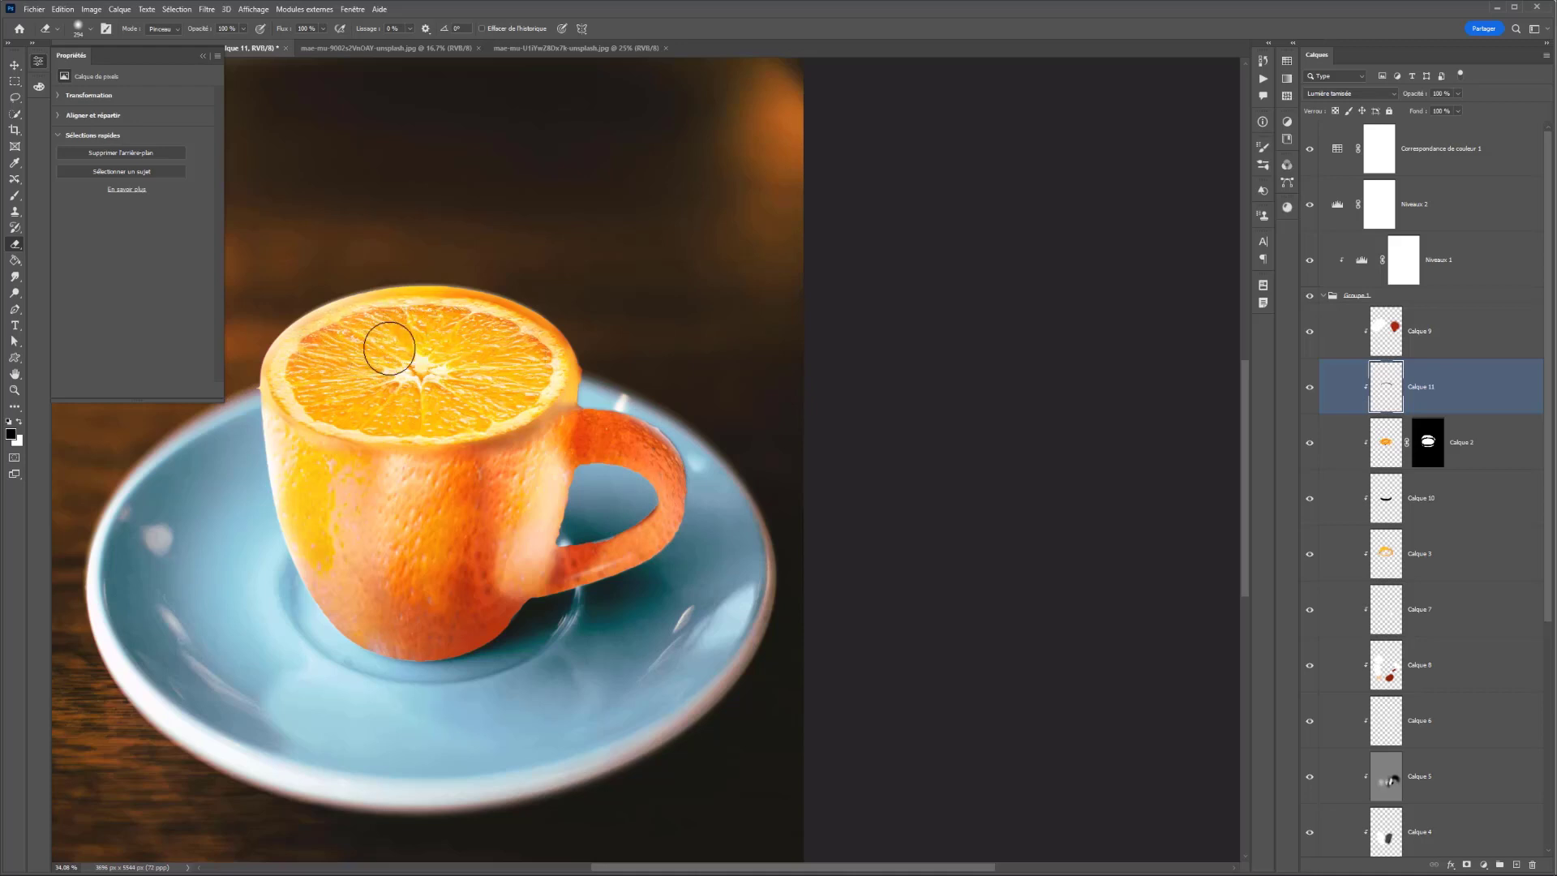
Hide the layer properties and examine the overall montage from a distance and close up
scroll(378, 356, down, 5)
scroll(370, 370, down, 1)
click(39, 63)
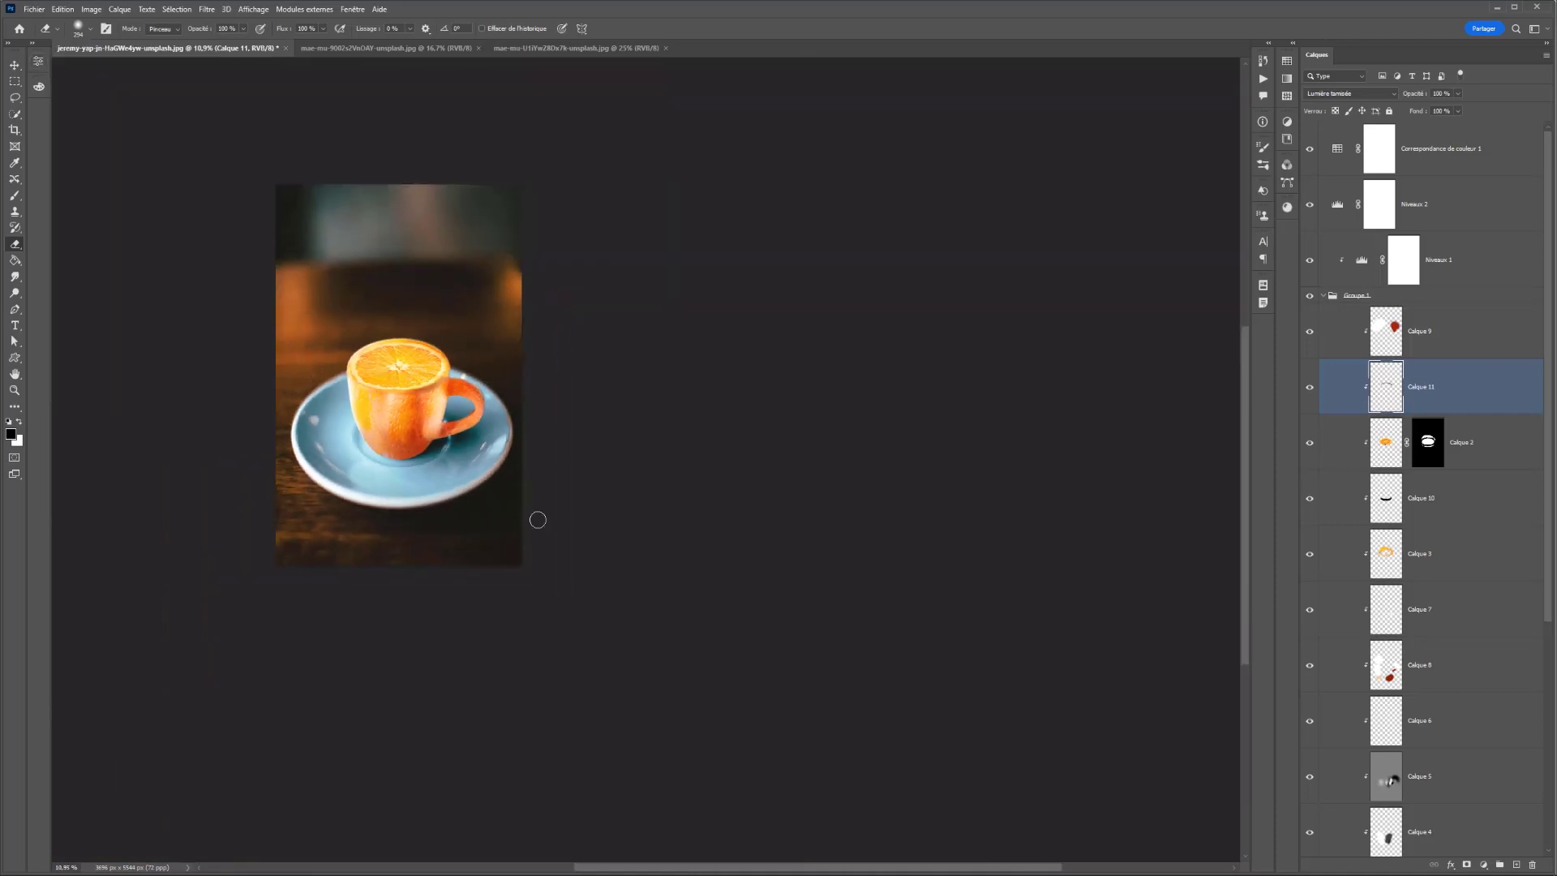
scroll(536, 517, down, 2)
scroll(822, 472, up, 3)
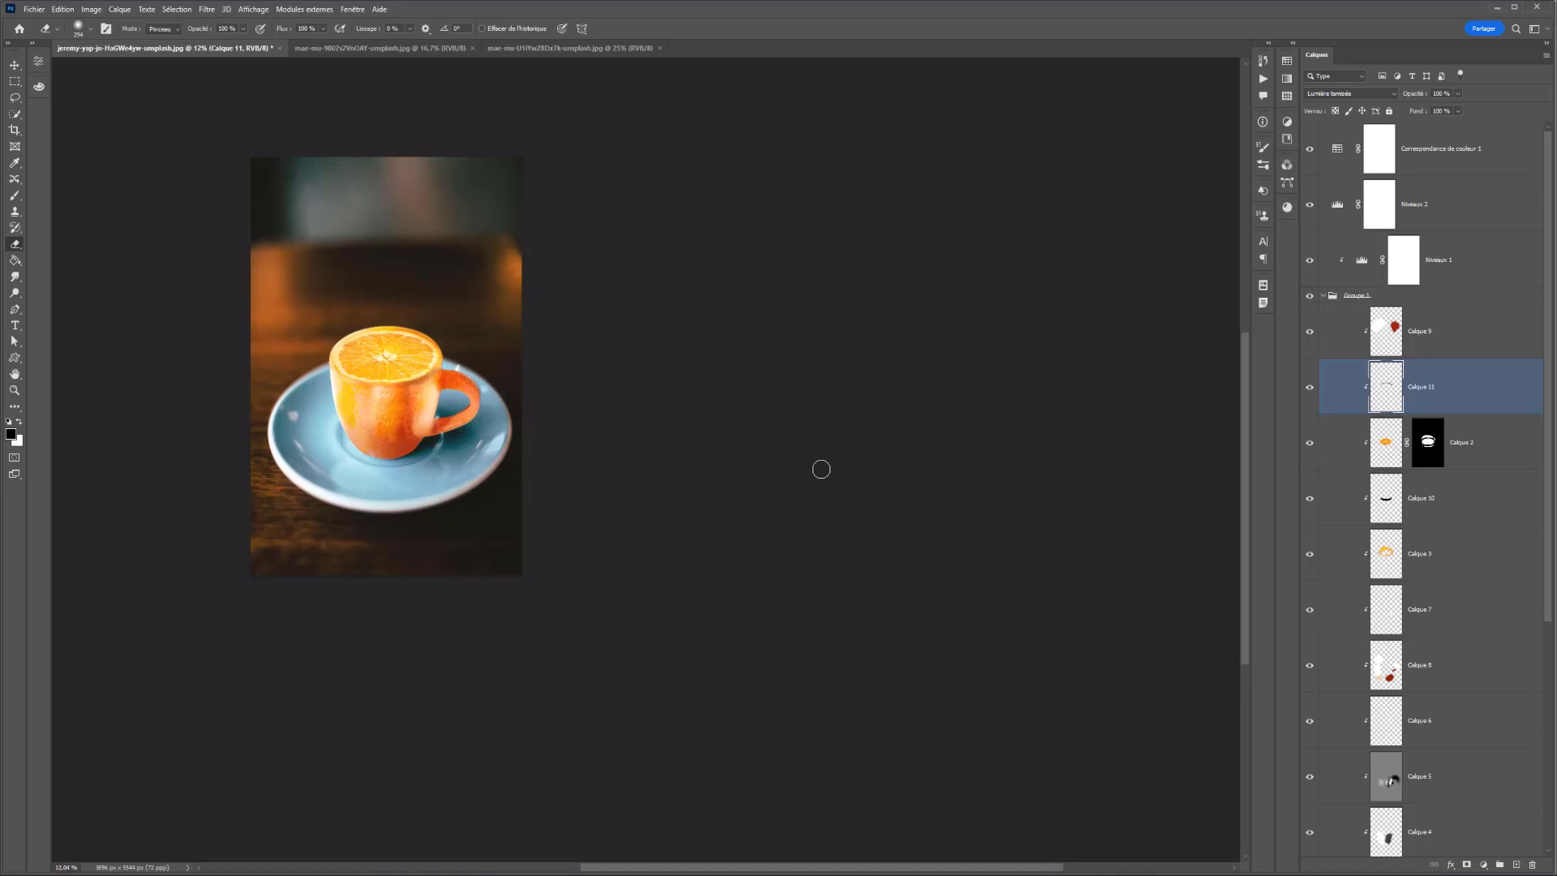
scroll(821, 469, down, 7)
scroll(584, 404, up, 5)
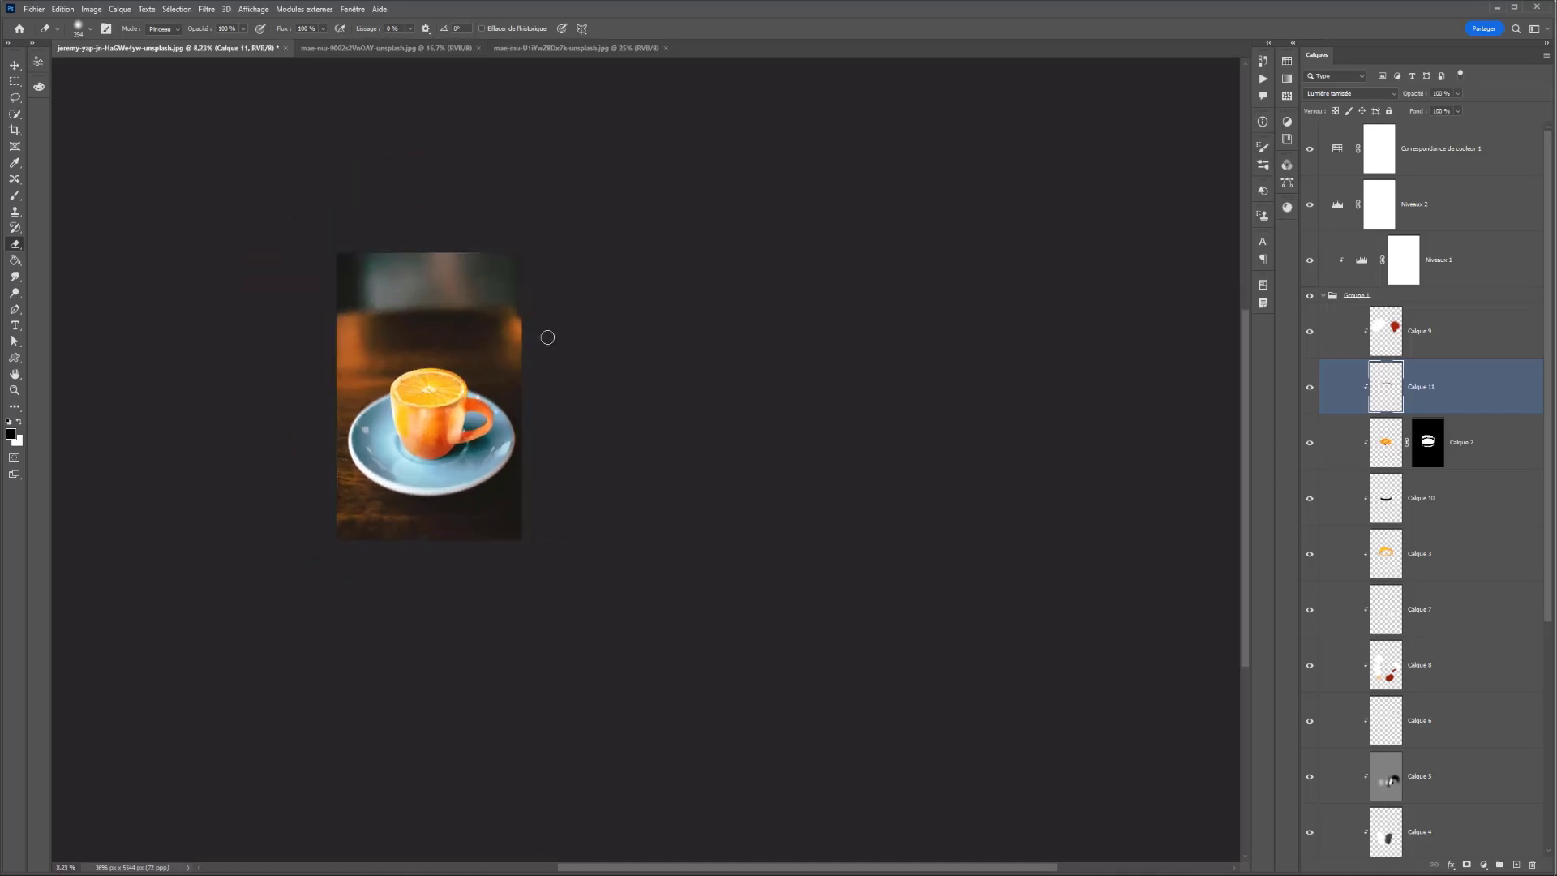
drag(436, 289, 563, 320)
scroll(594, 351, up, 1)
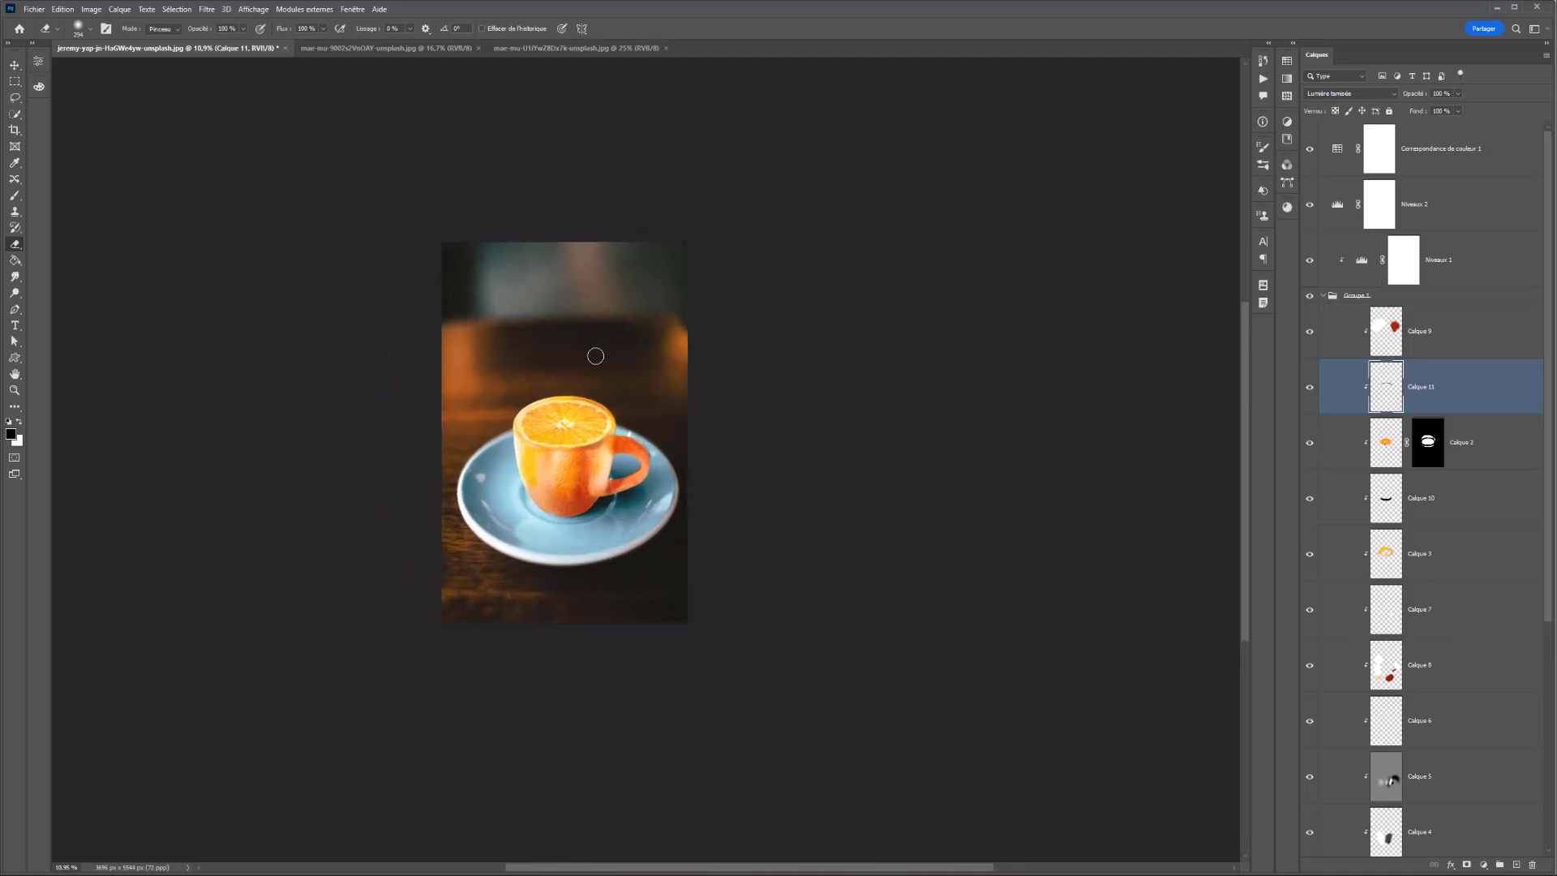